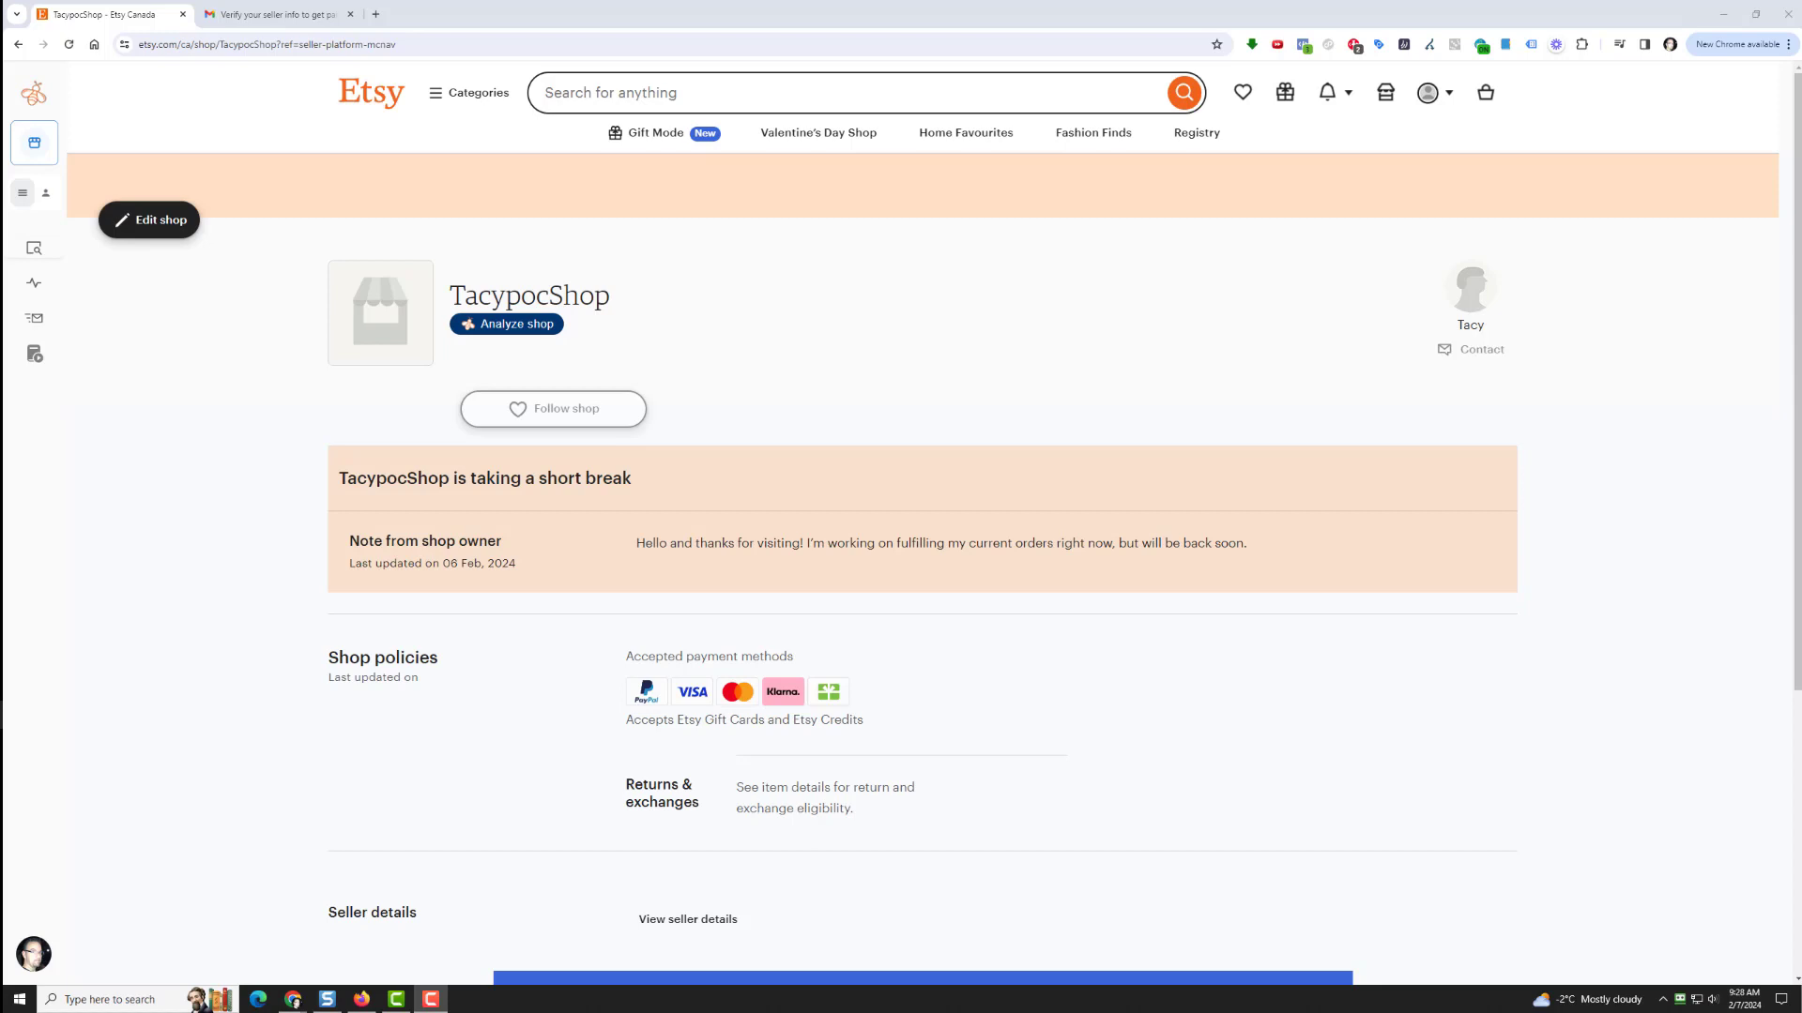
# Open the shop's management dashboard and look over its notices, stats overview and listings summary.
pyautogui.click(1385, 92)
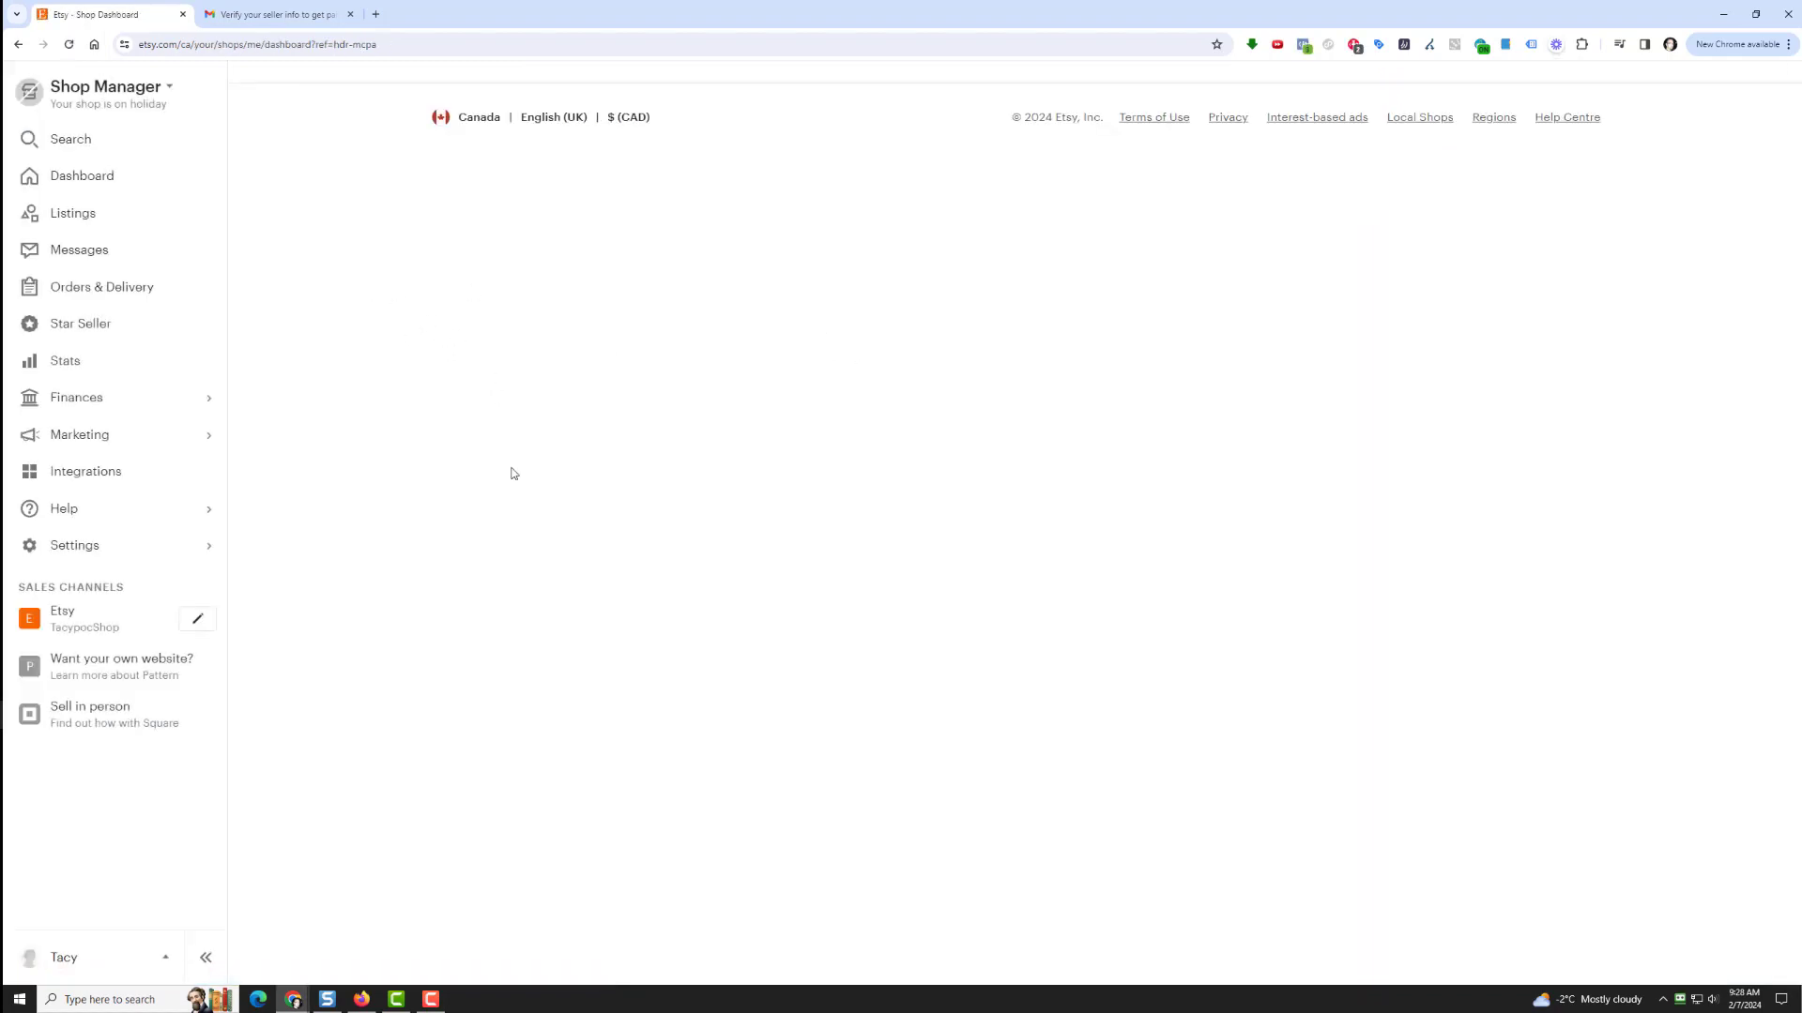
pyautogui.click(141, 186)
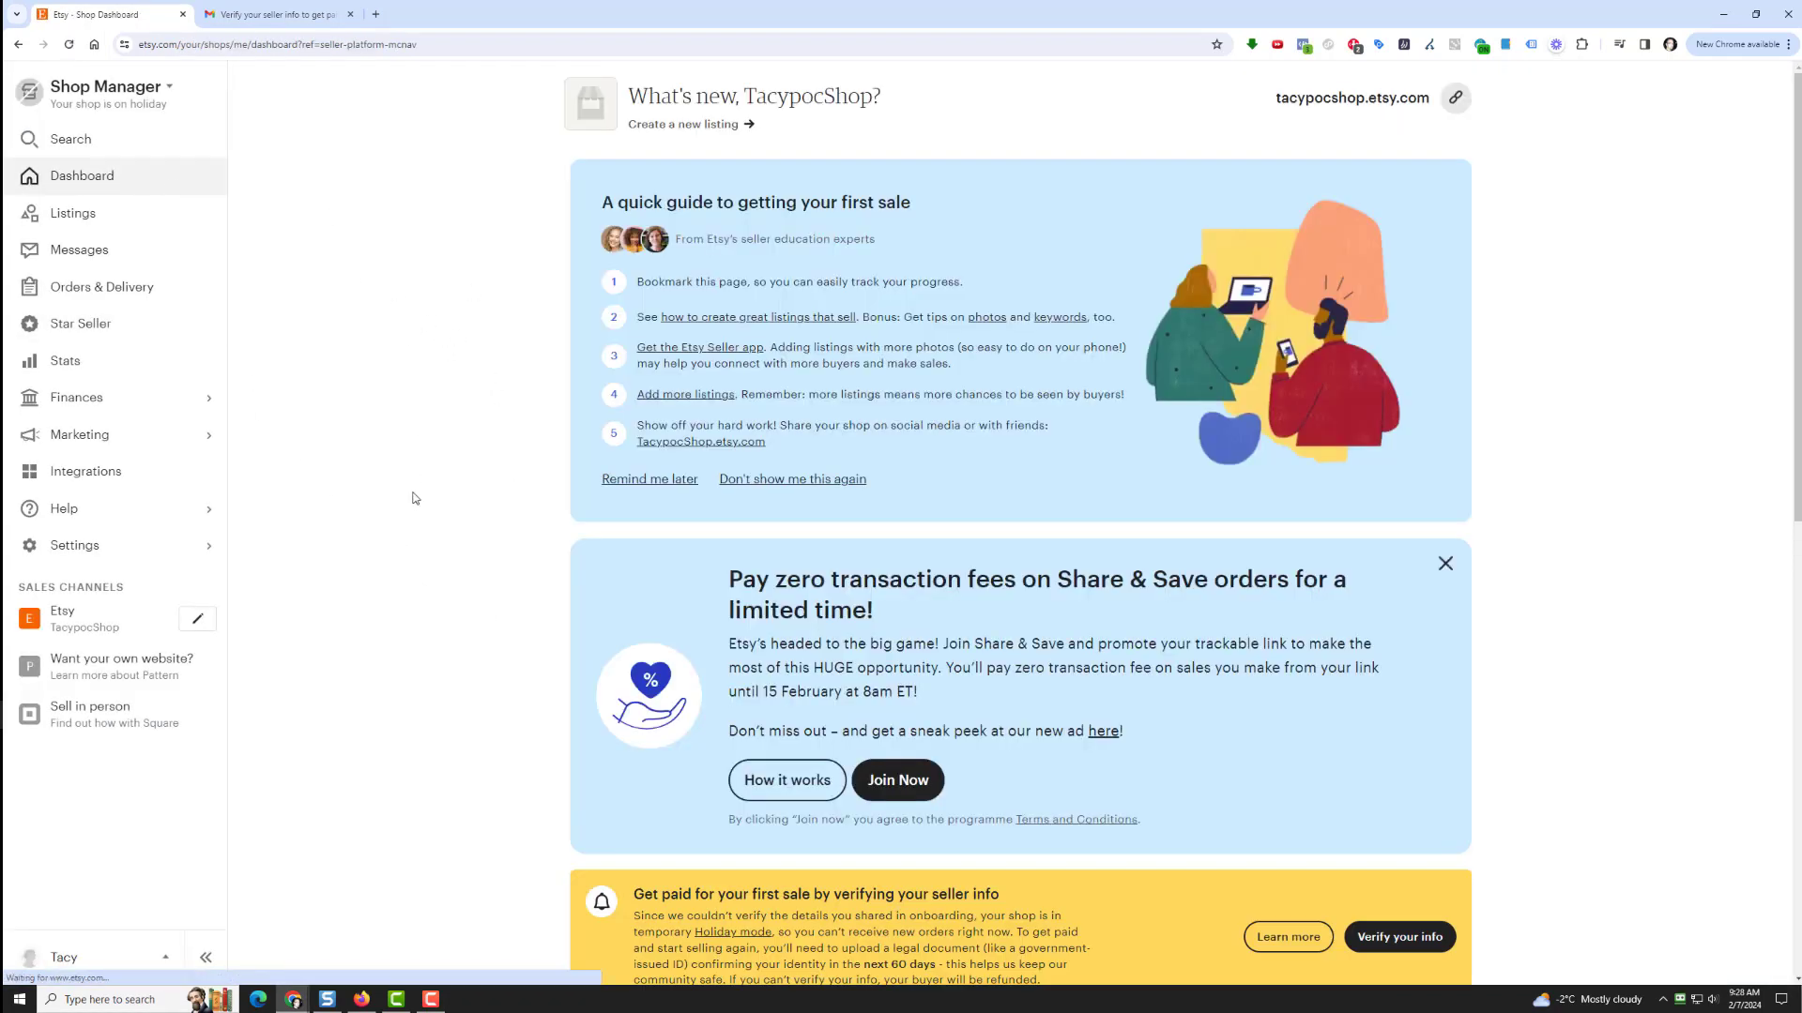
pyautogui.scroll(-7, 483, 479)
pyautogui.scroll(-3, 467, 478)
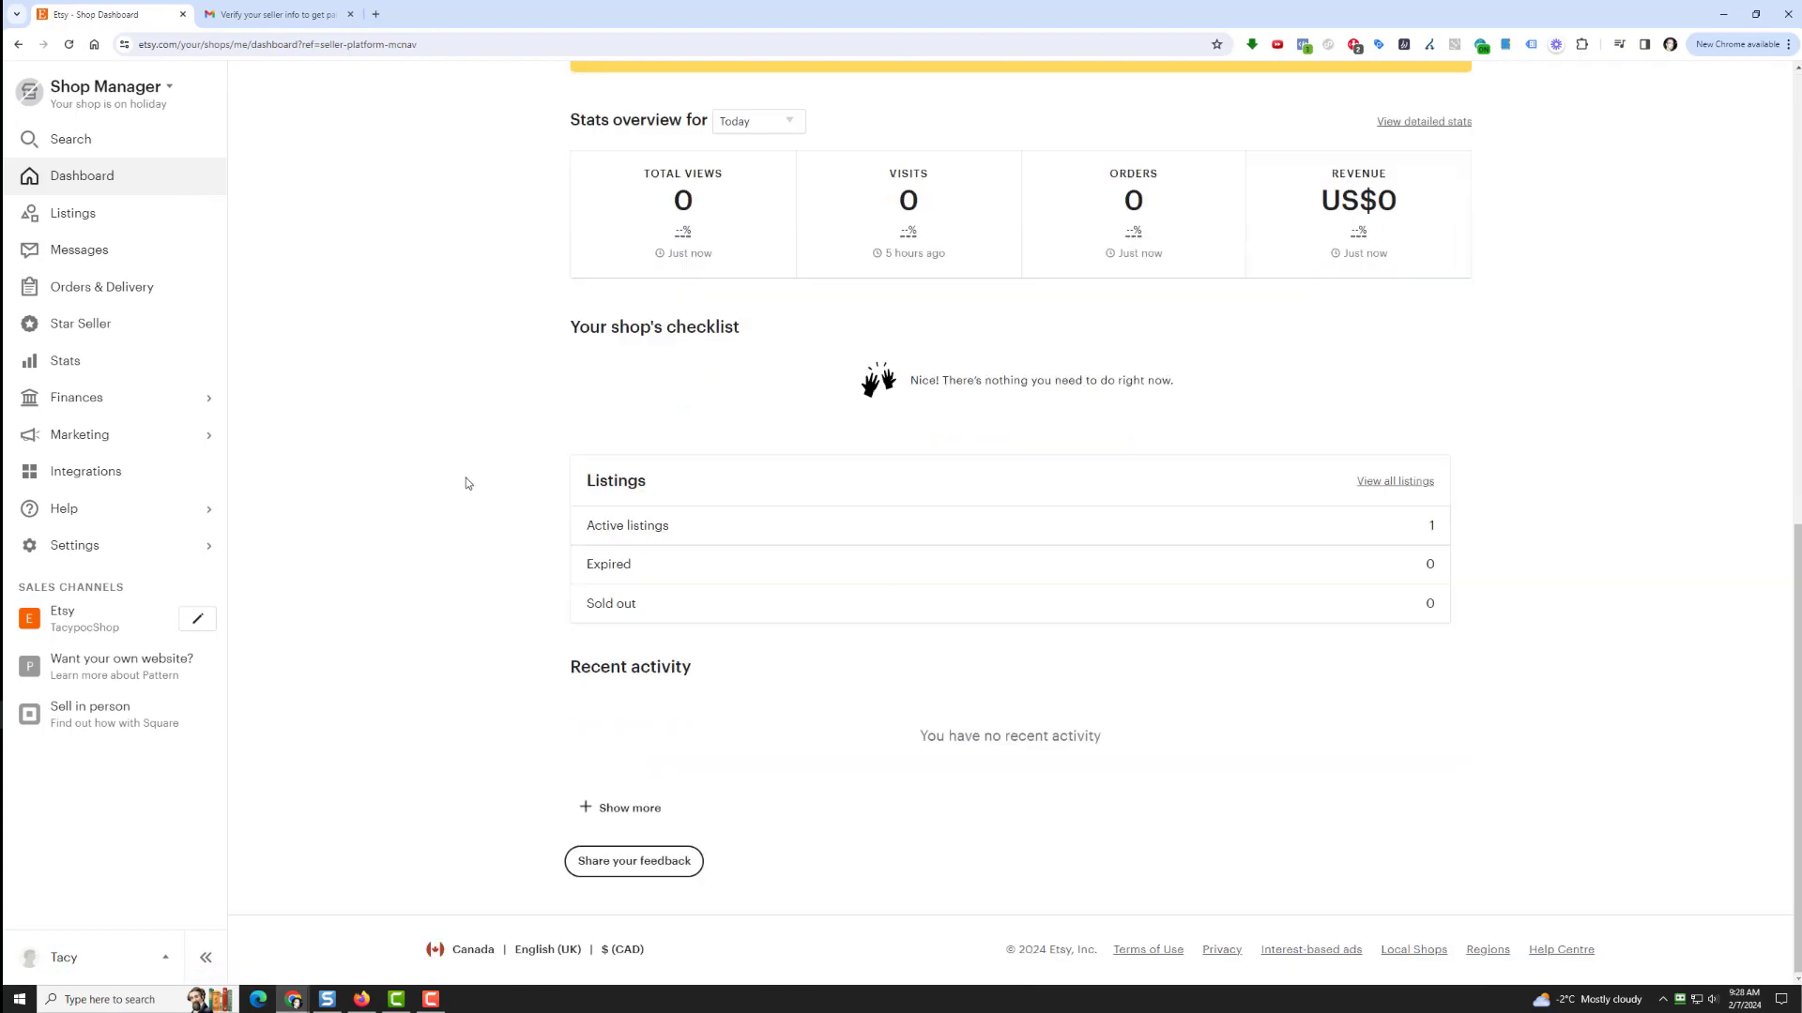
pyautogui.scroll(9, 464, 478)
# Check the shop's messages from Etsy and its inbox, dismissing the notice about the new section.
pyautogui.click(55, 266)
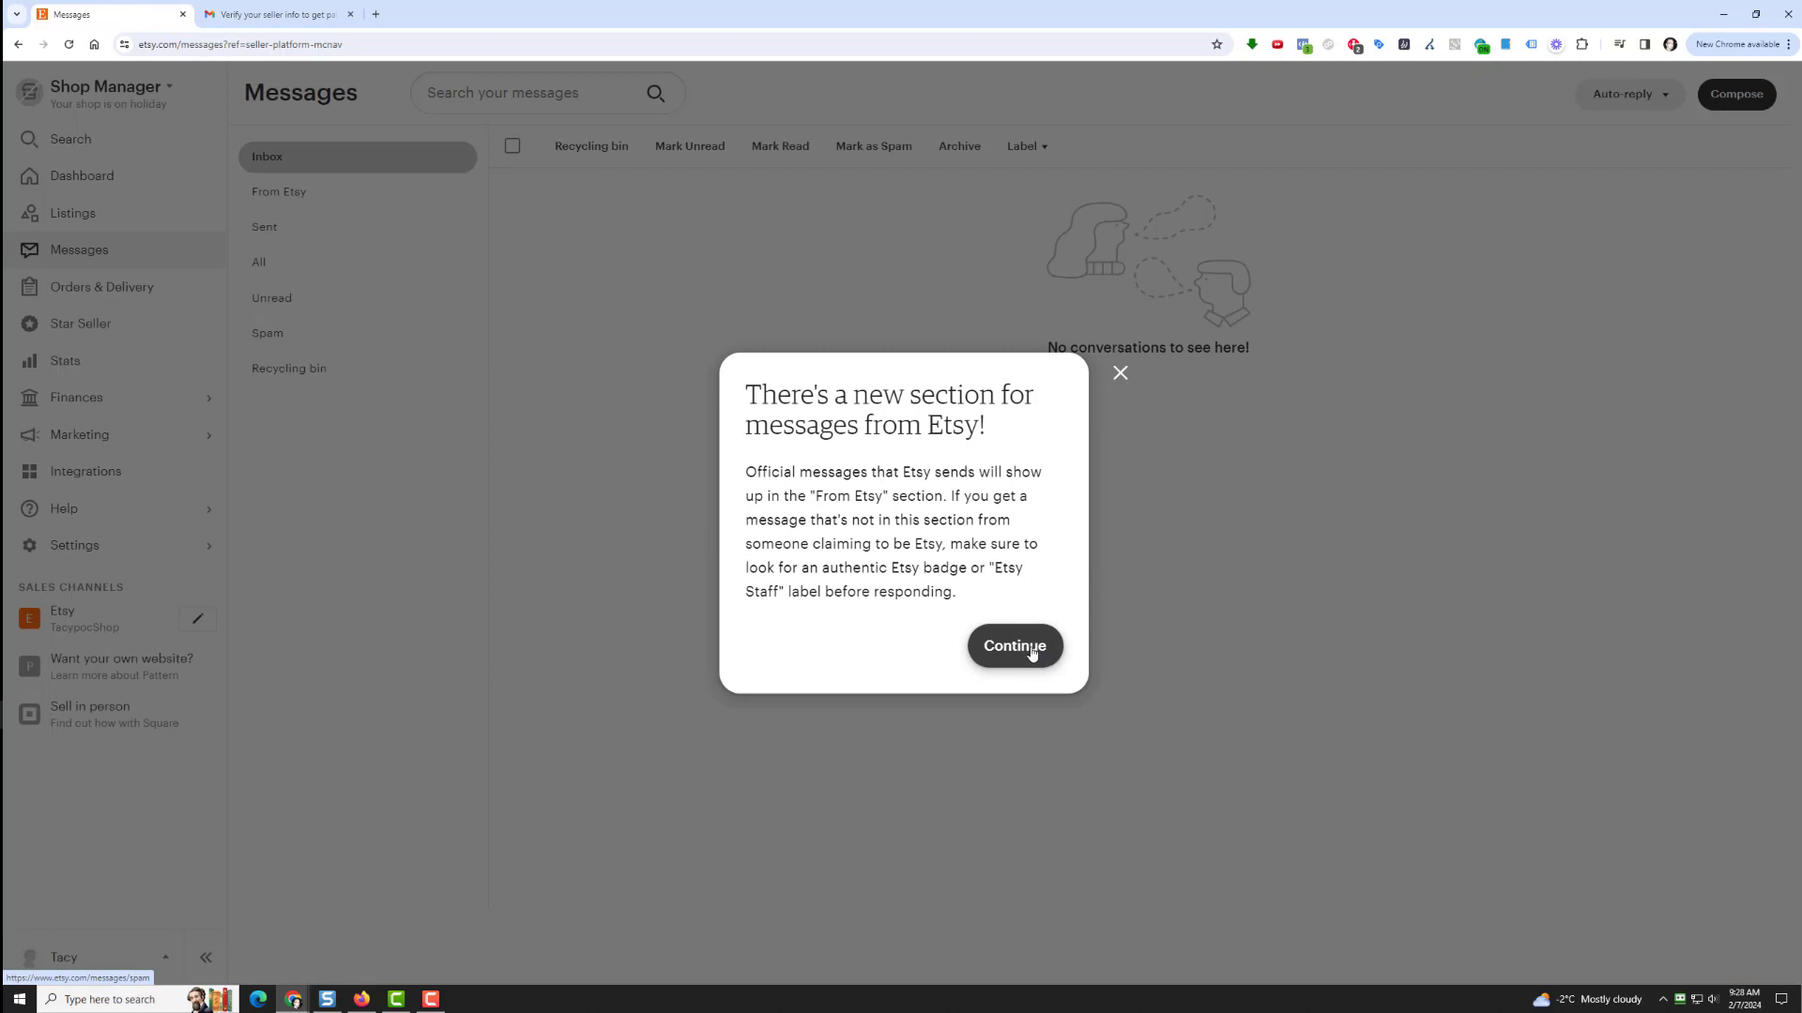
pyautogui.click(1037, 650)
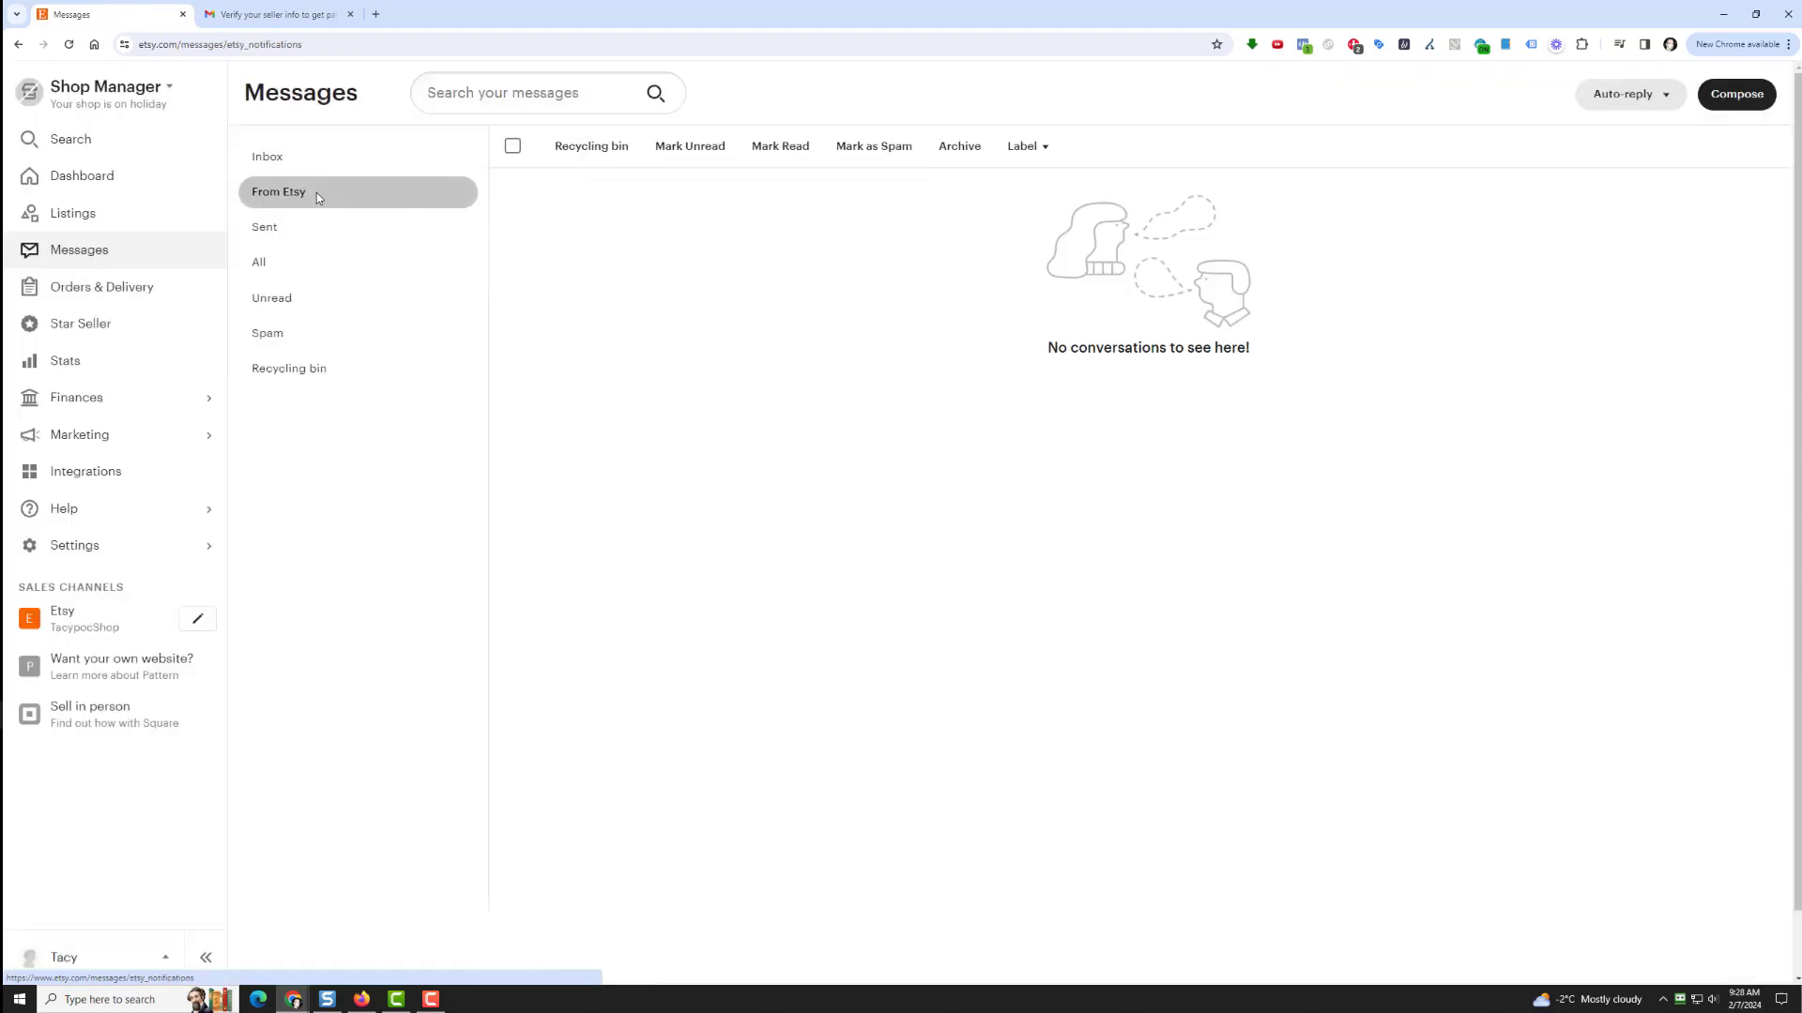
pyautogui.click(278, 152)
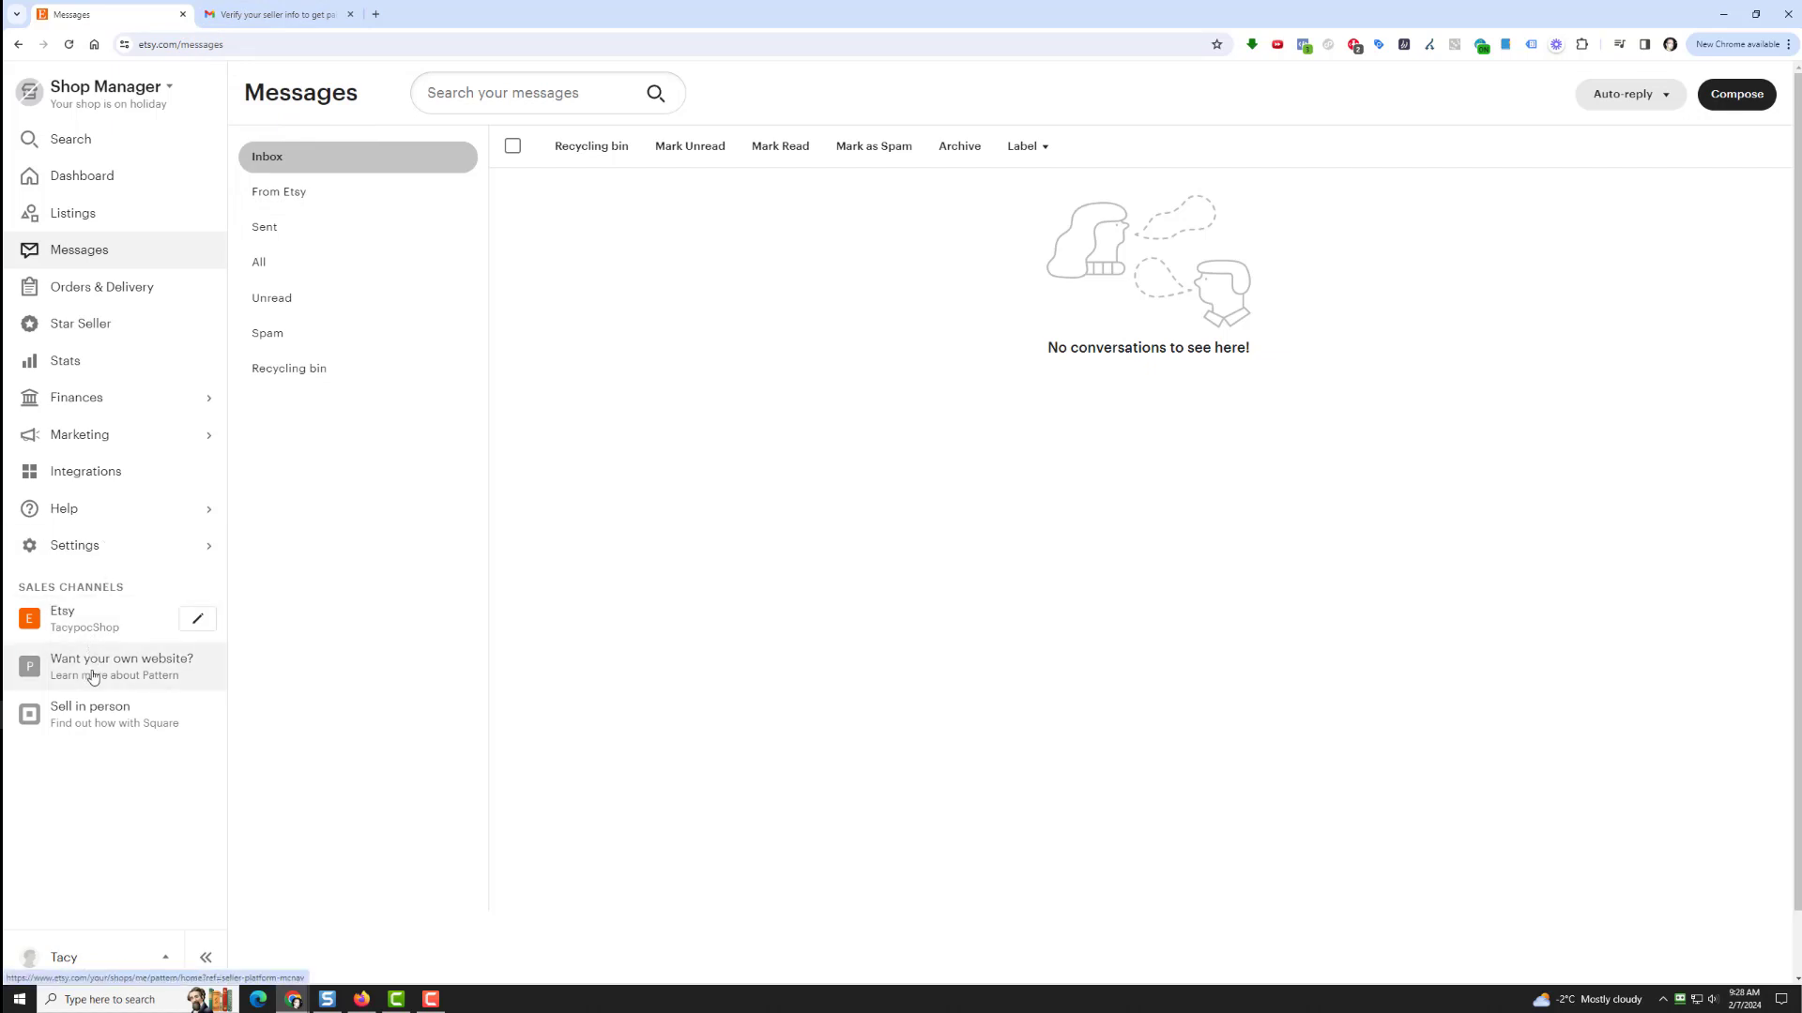
# View the Etsy account settings and return to the shop dashboard.
pyautogui.click(113, 954)
pyautogui.click(135, 826)
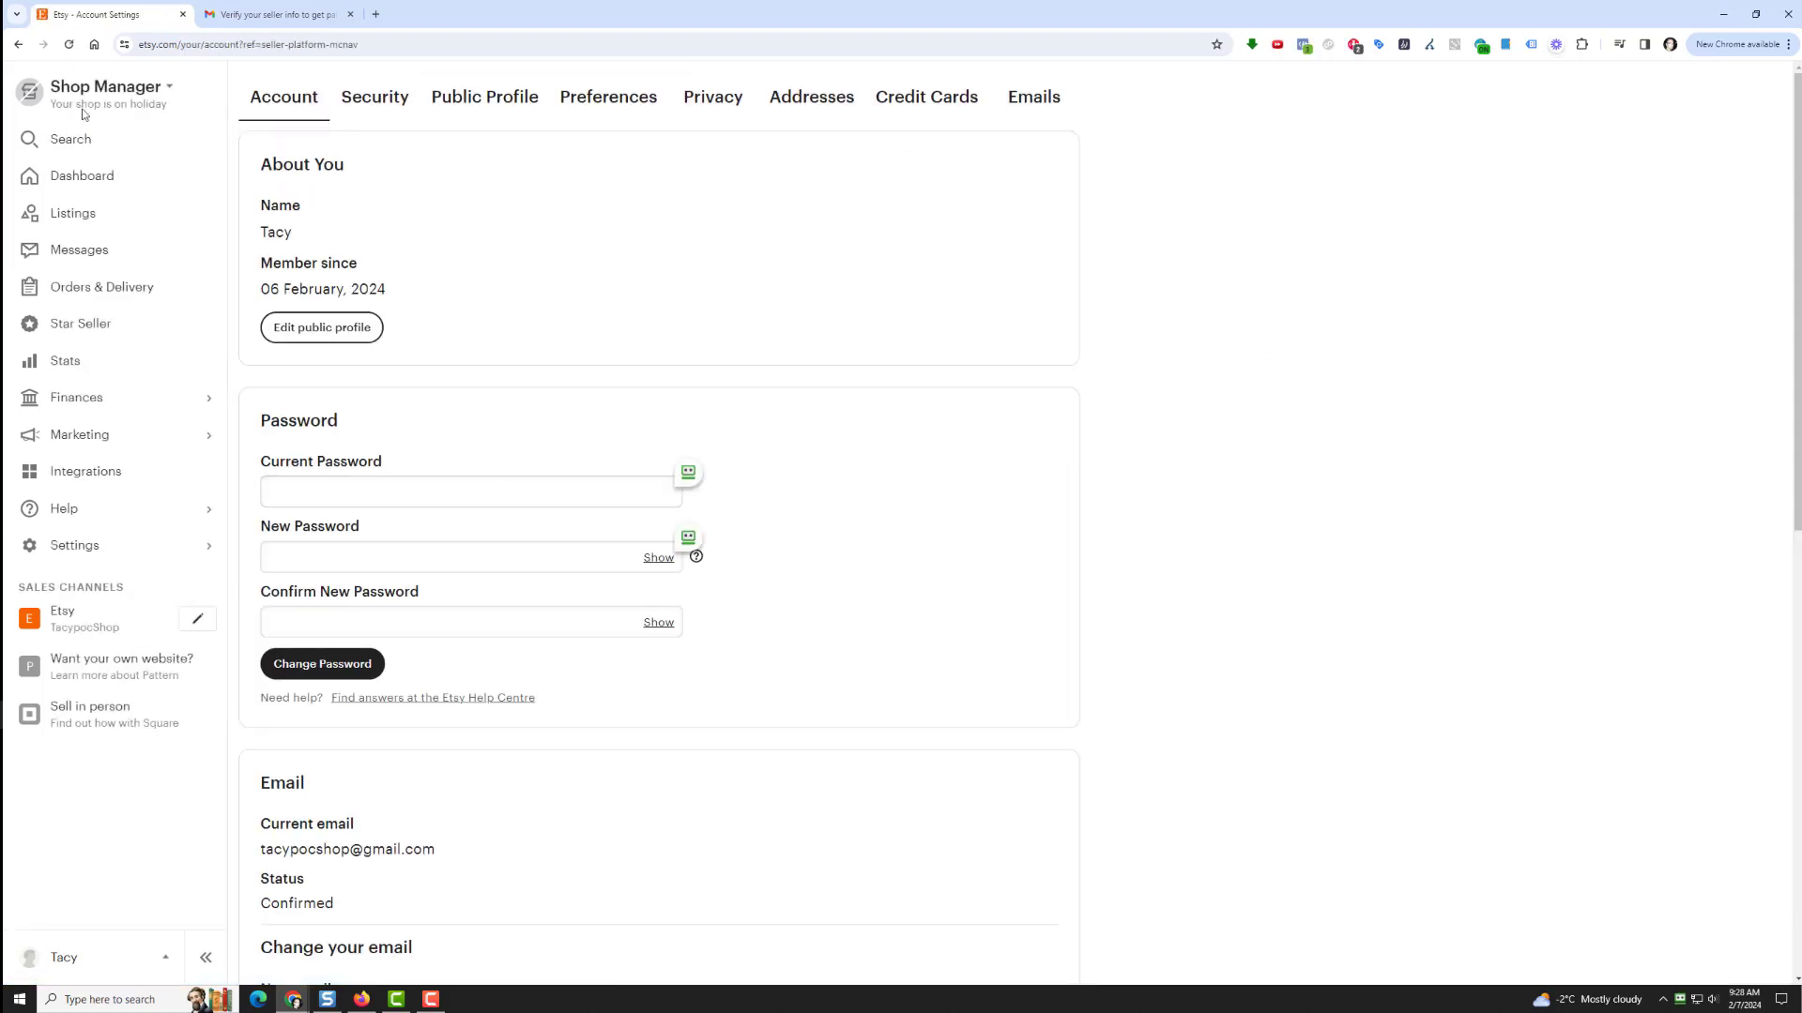
pyautogui.click(94, 177)
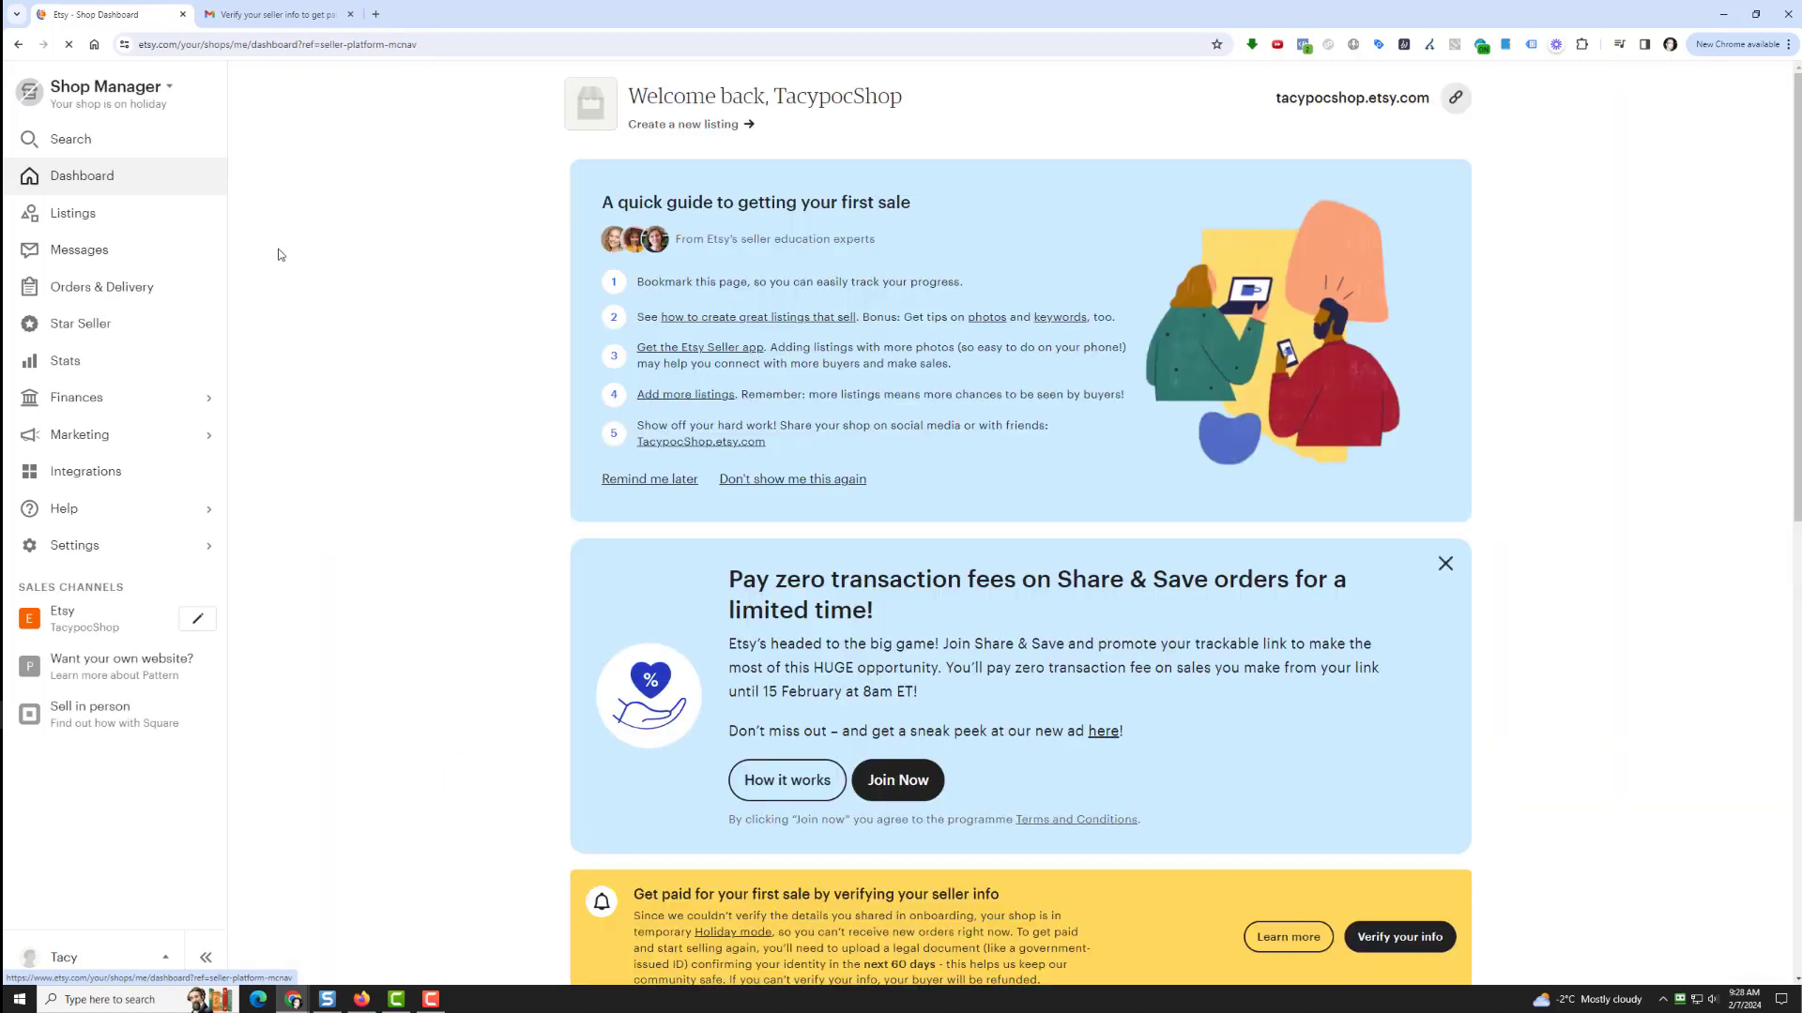
# Switch to Gmail, read Etsy Support's seller info verification email and return to the inbox.
pyautogui.click(200, 15)
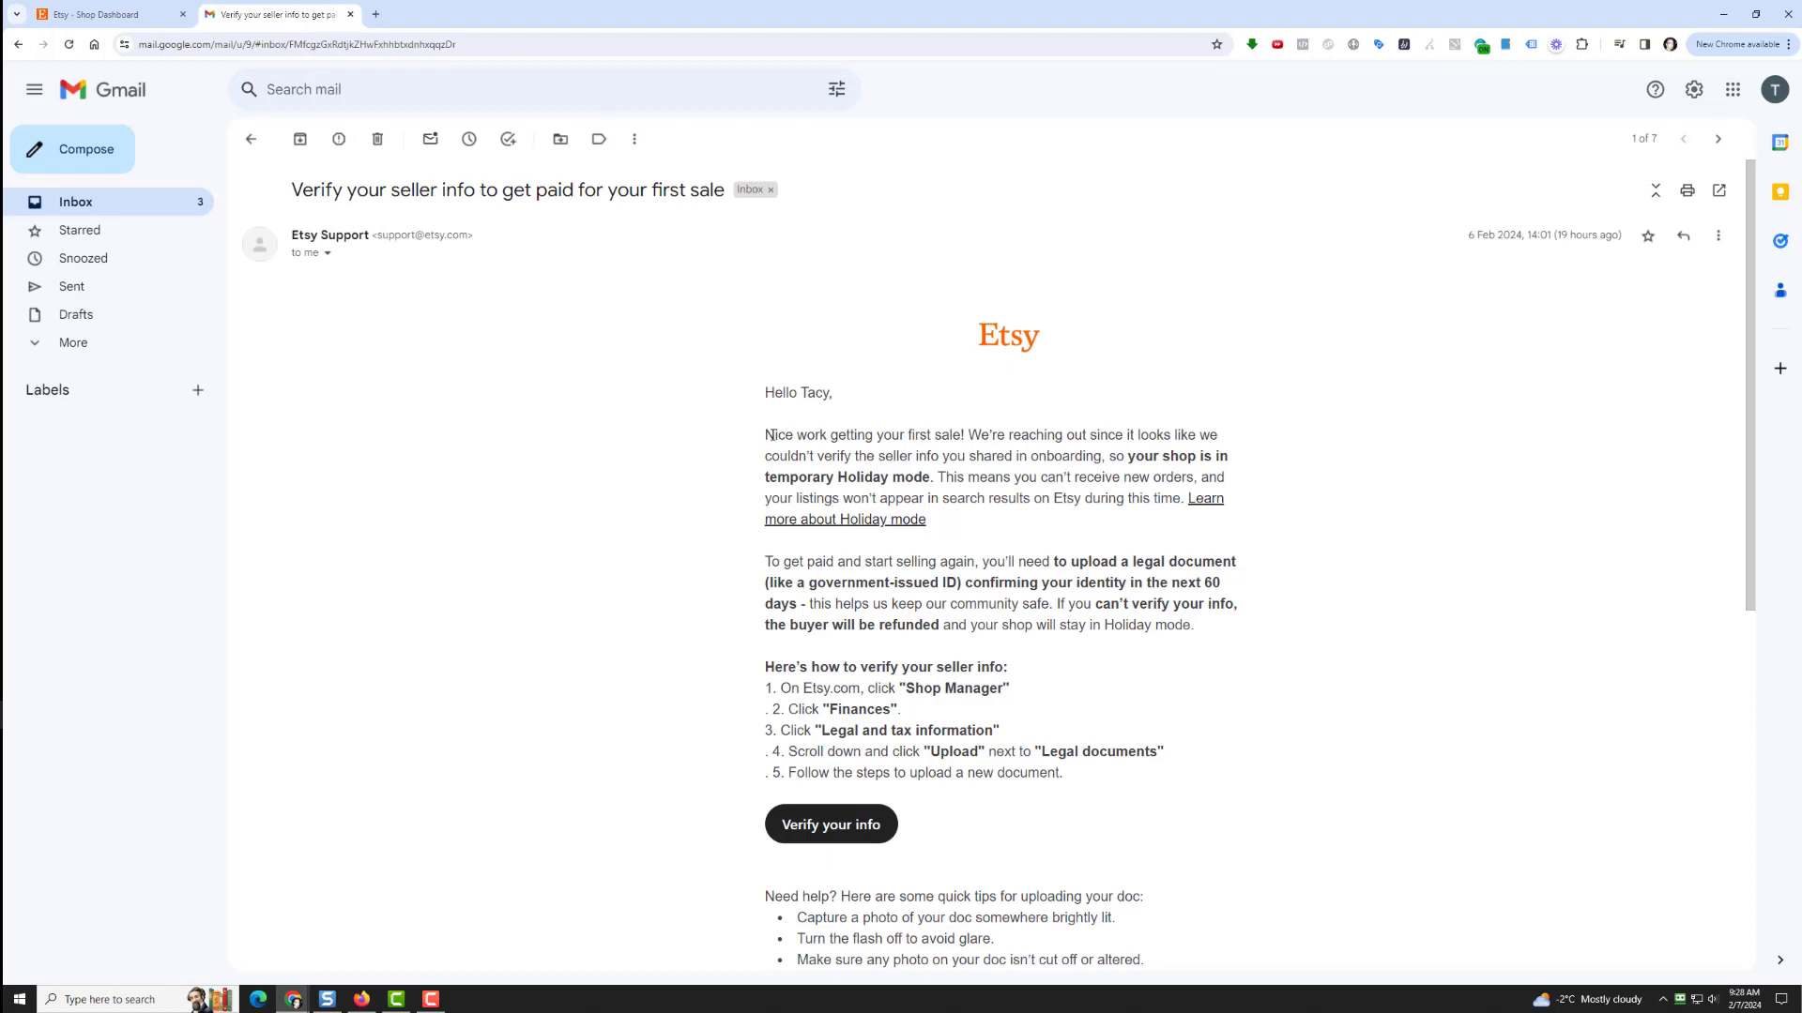
pyautogui.moveTo(769, 436); pyautogui.dragTo(935, 437)
pyautogui.click(708, 445)
pyautogui.click(249, 137)
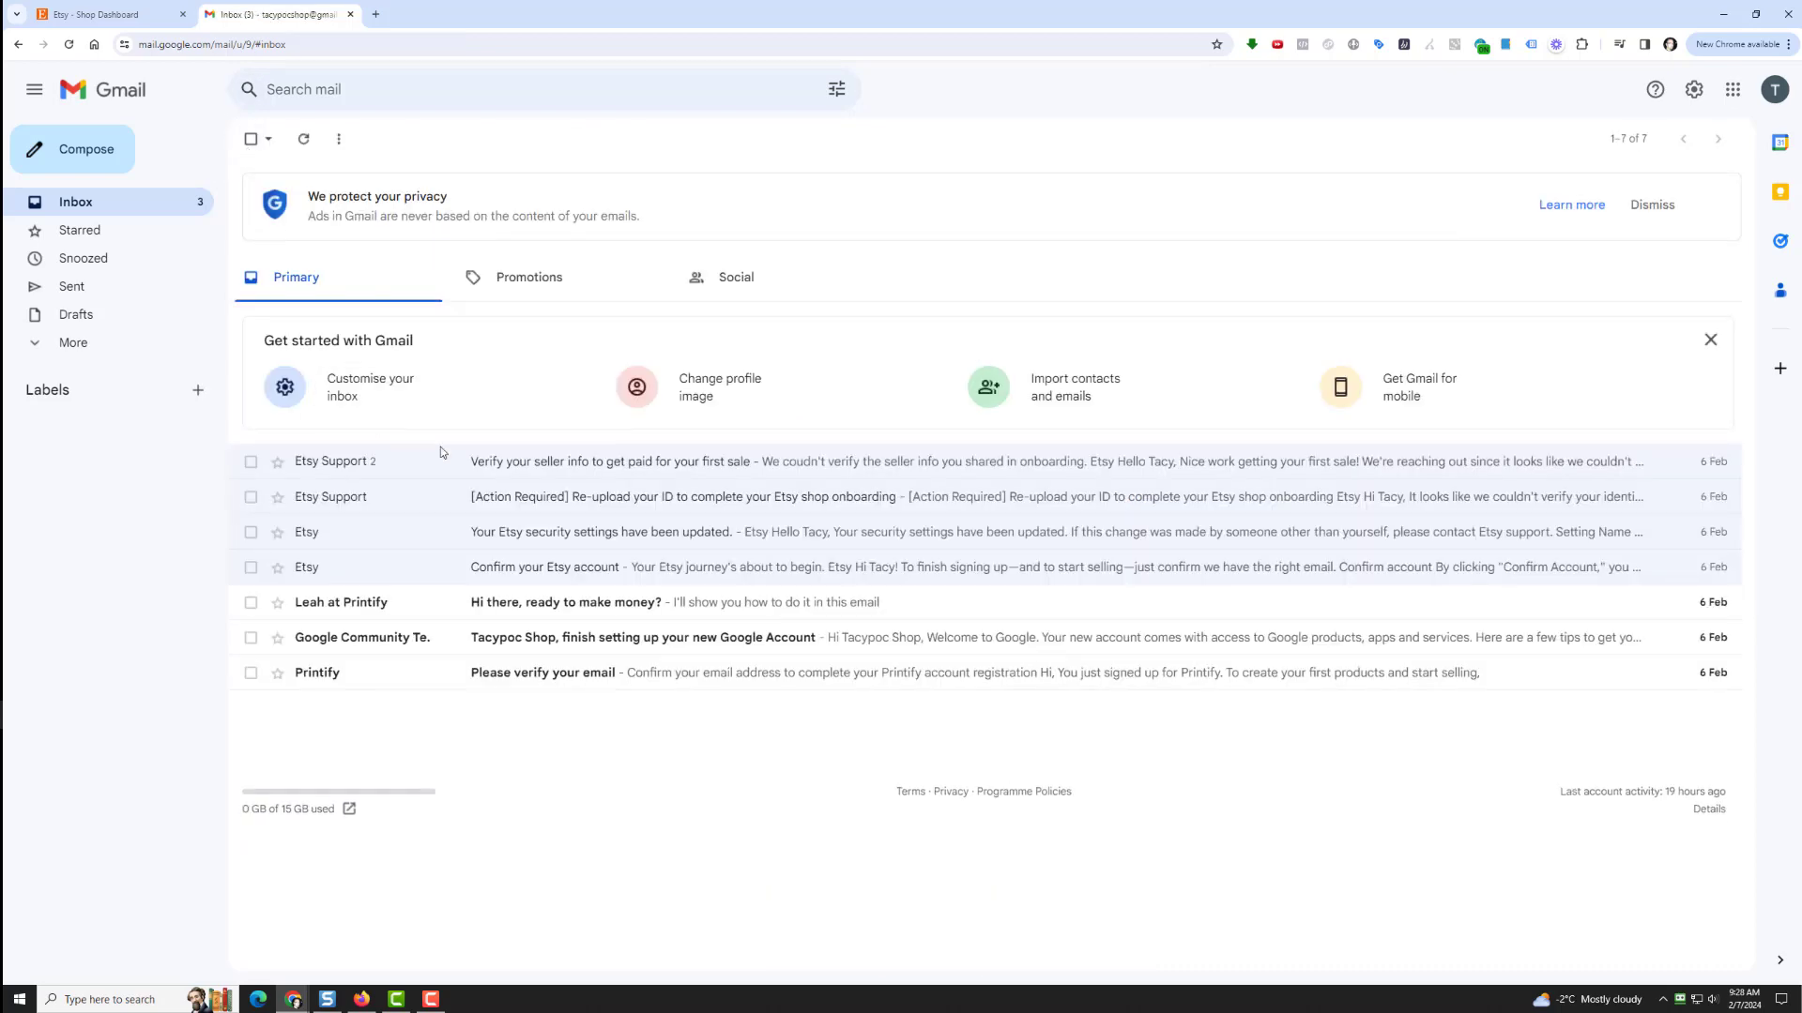
# Read the ID guidelines in the "Re-upload your ID" email and follow its link to re-upload a document.
pyautogui.click(525, 503)
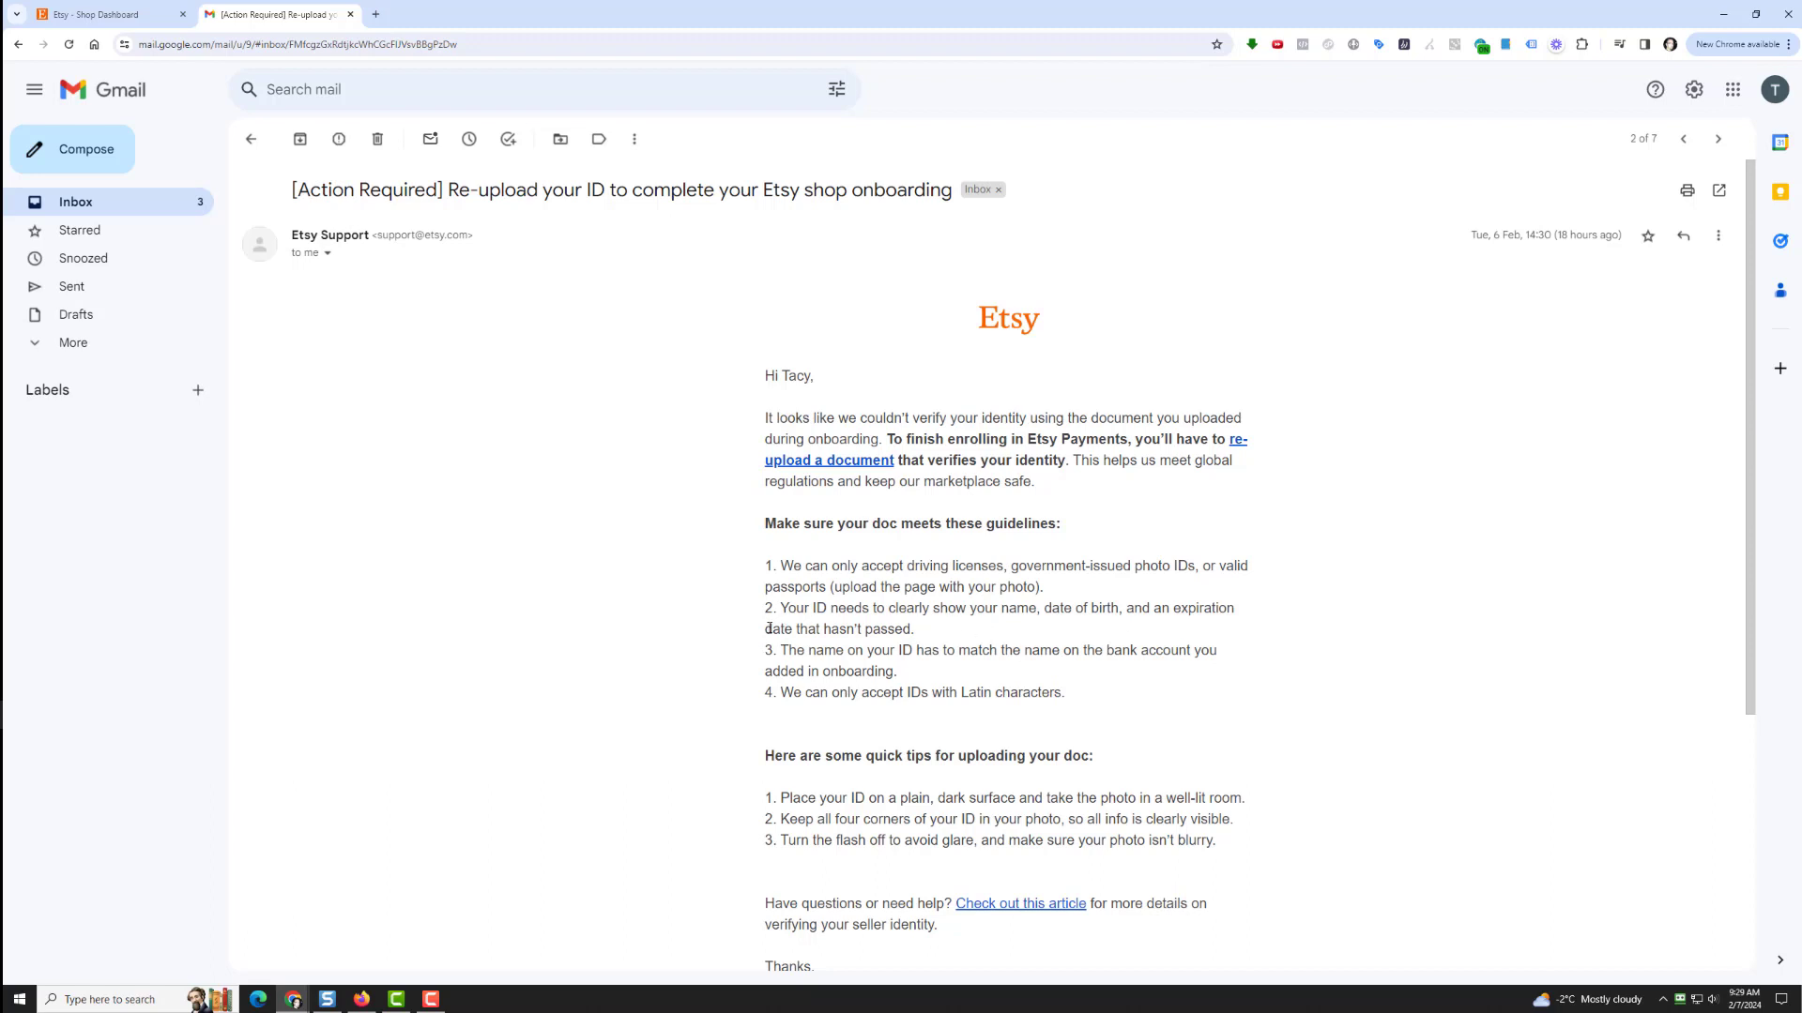
pyautogui.moveTo(768, 631); pyautogui.dragTo(951, 628)
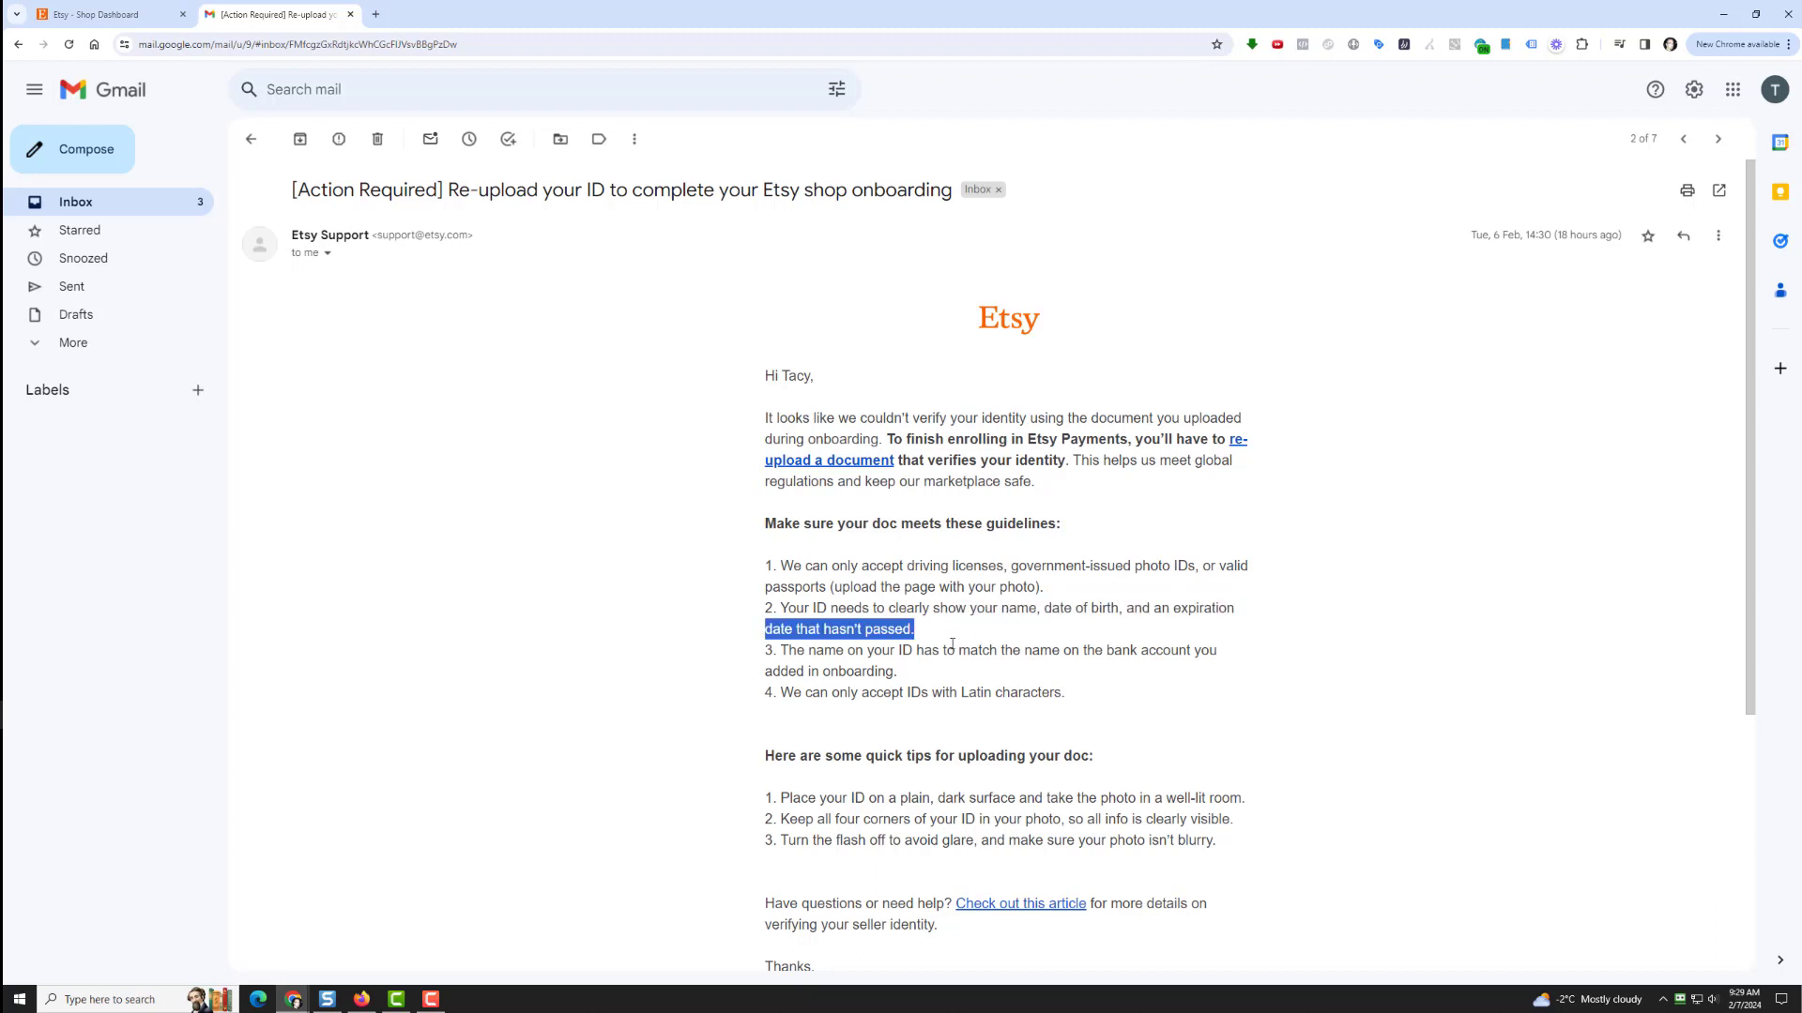
pyautogui.click(951, 645)
pyautogui.scroll(-2, 661, 671)
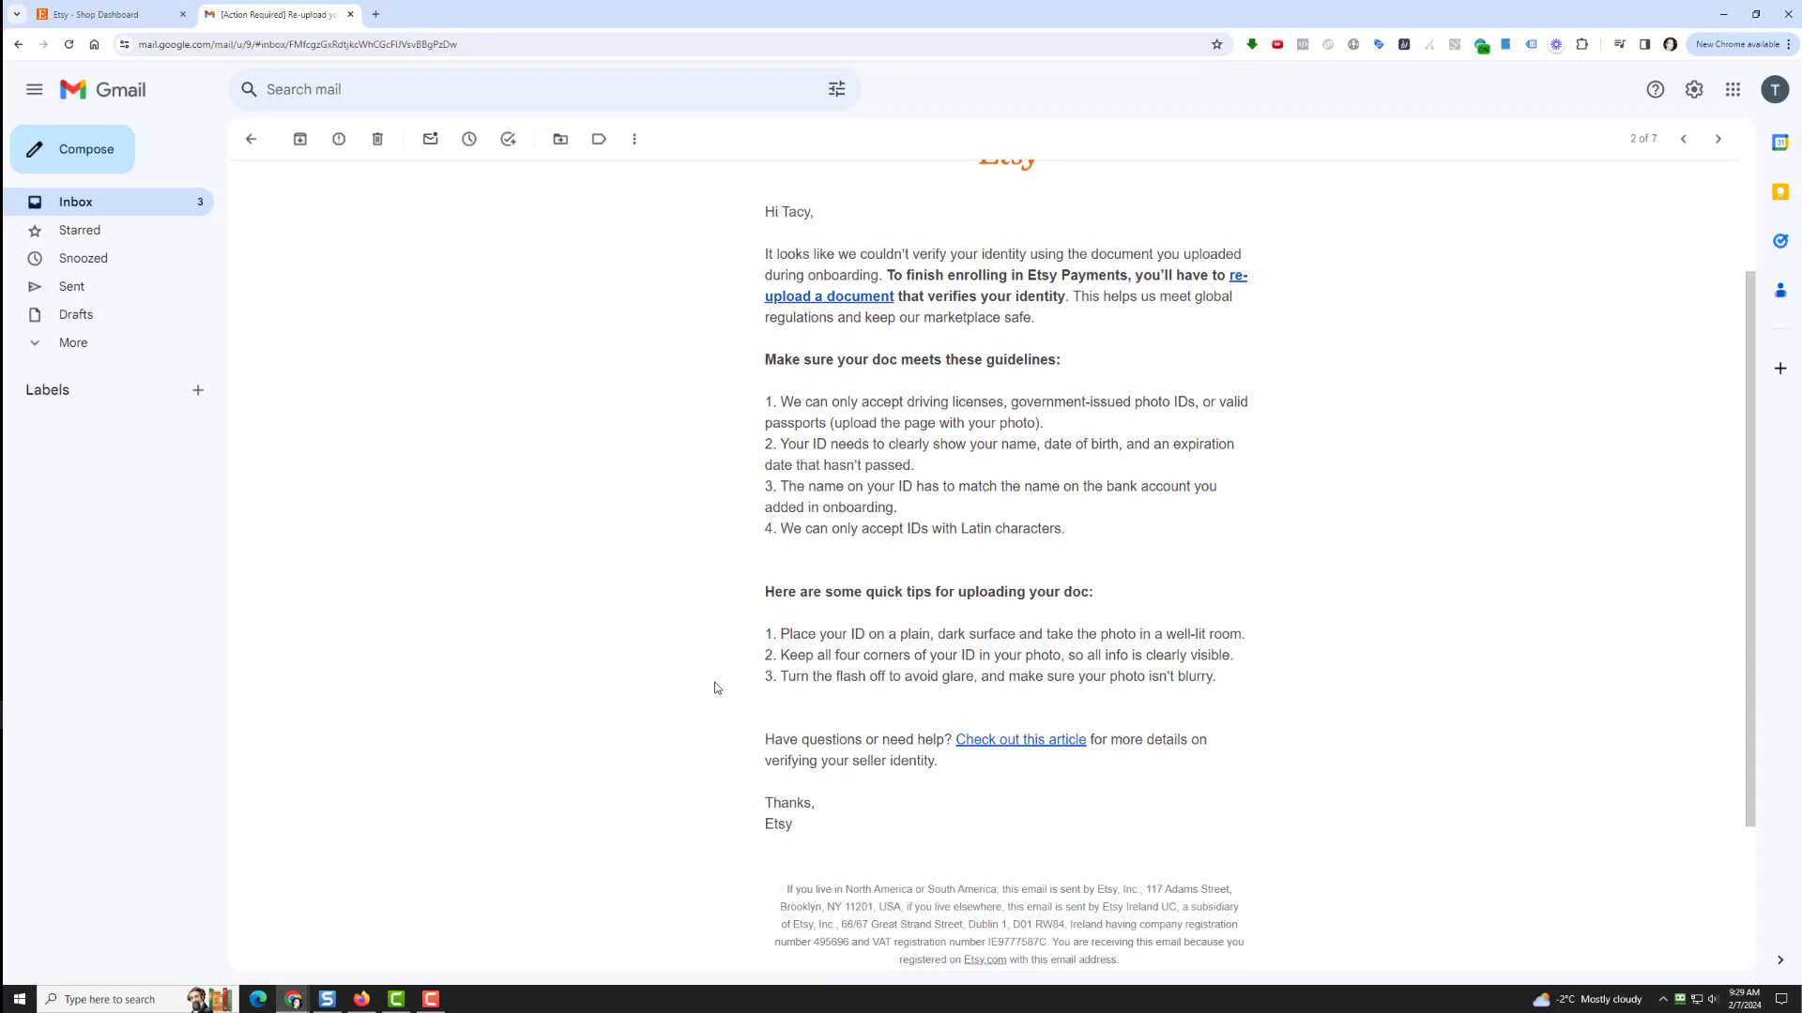
pyautogui.scroll(-2, 689, 691)
pyautogui.scroll(4, 692, 672)
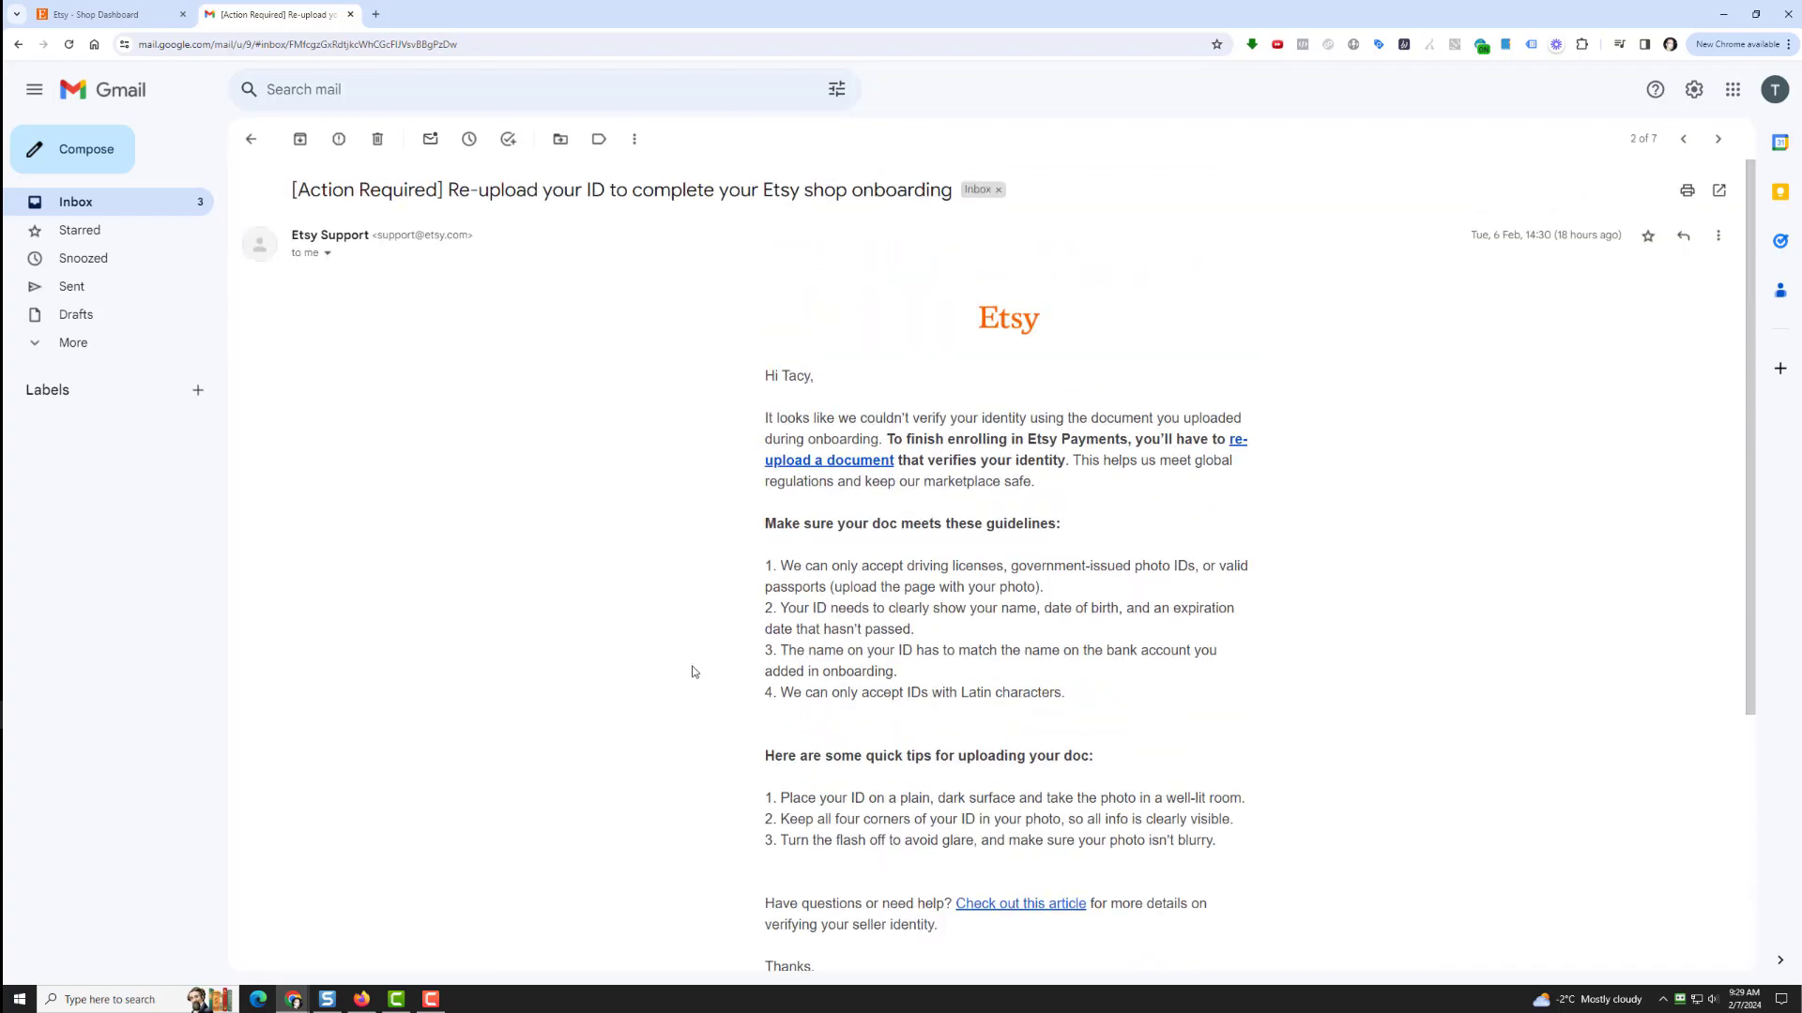
pyautogui.click(833, 461)
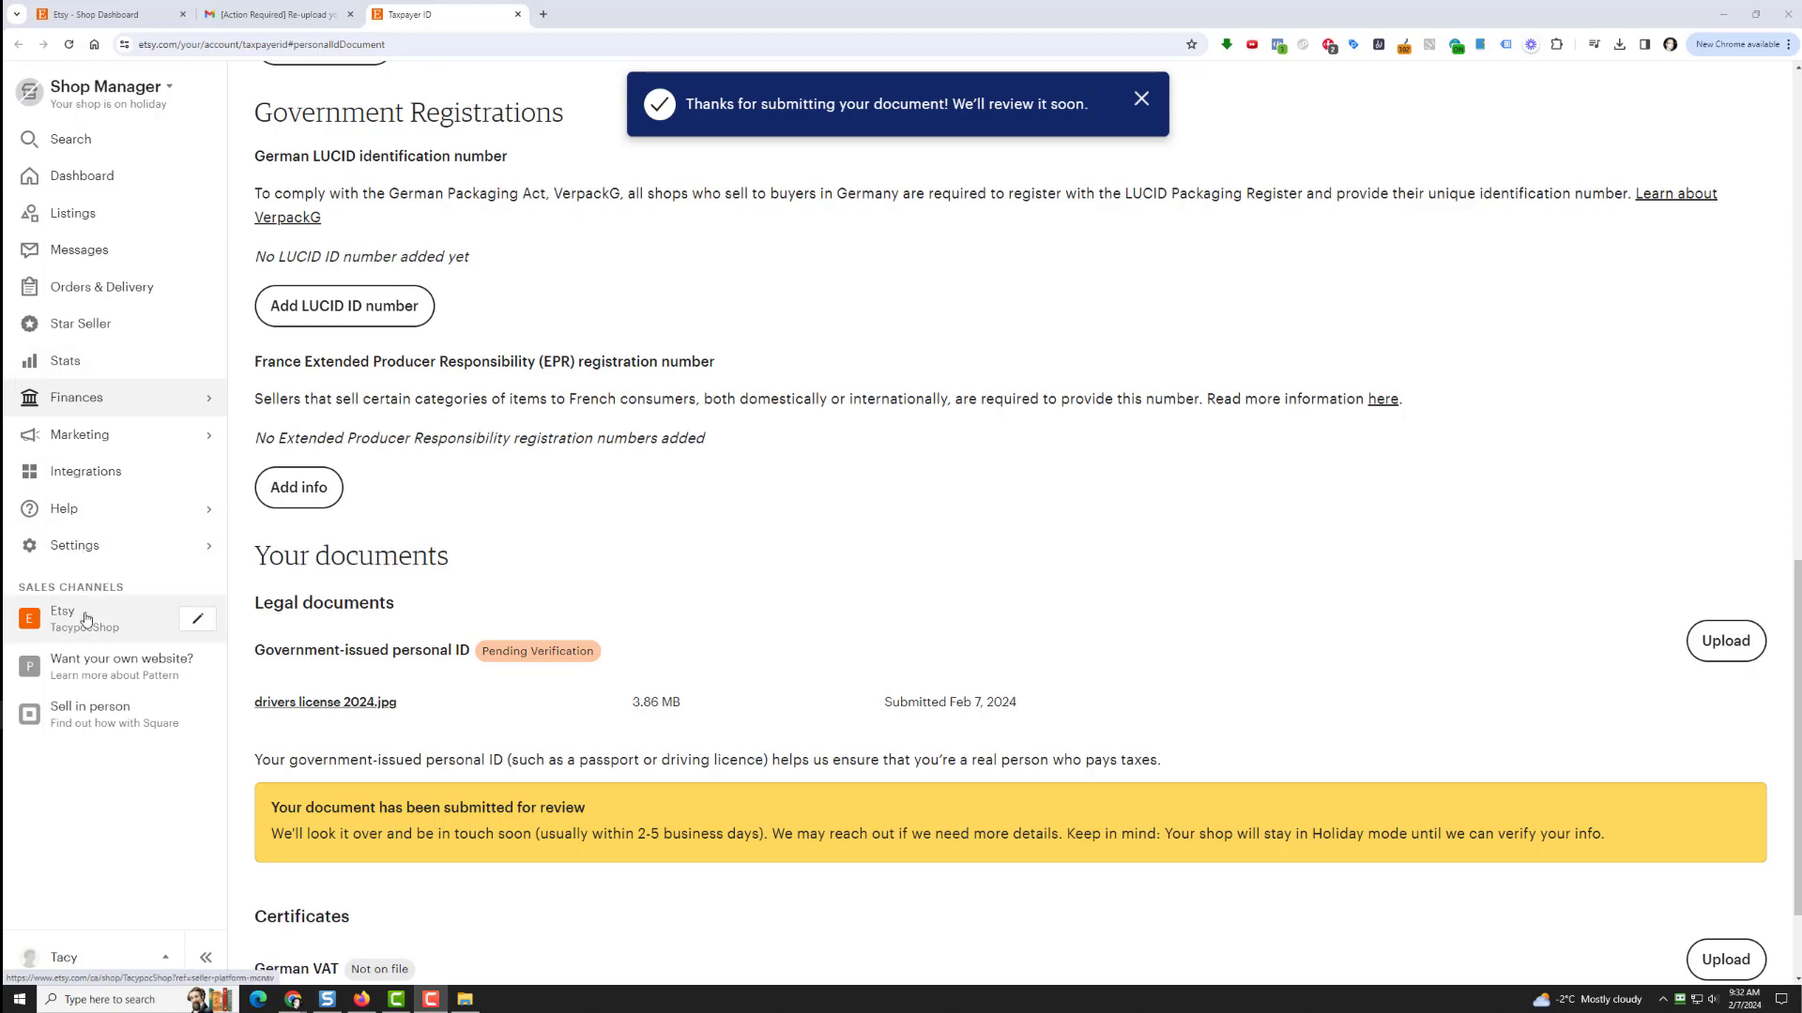
# Open the shop for editing and go to its Holiday Mode settings.
pyautogui.click(204, 627)
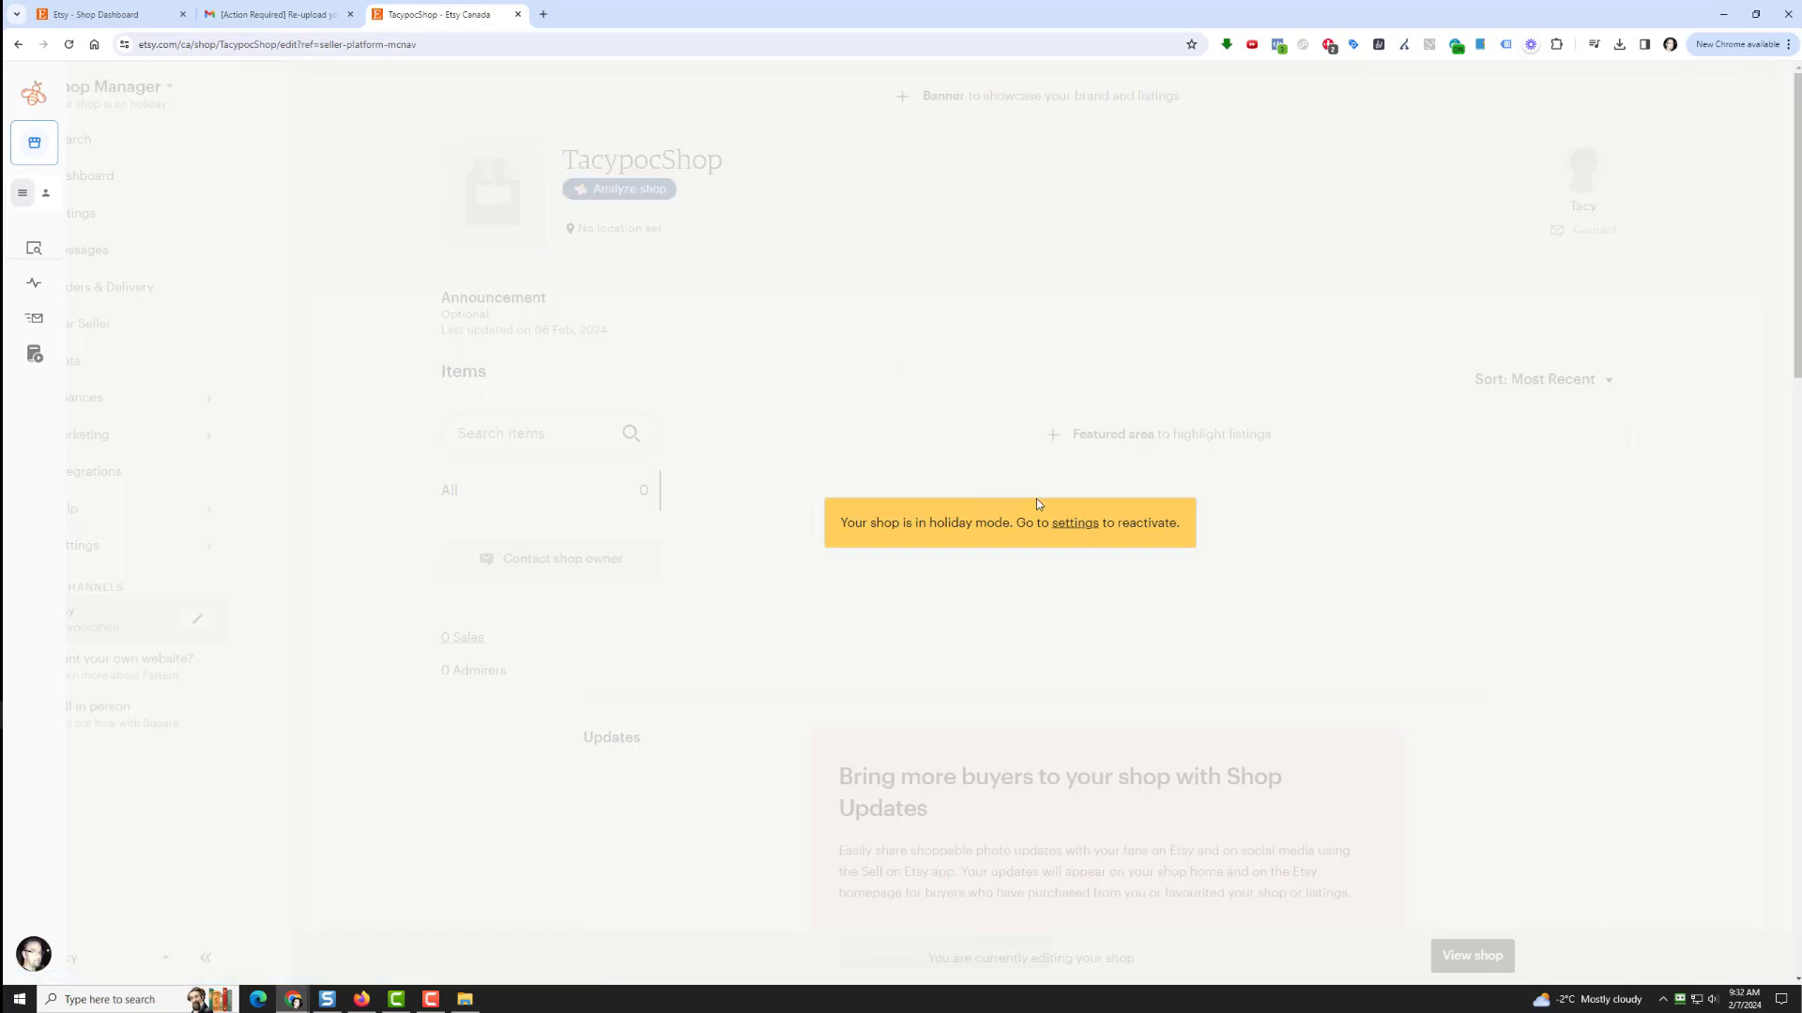
pyautogui.click(1068, 523)
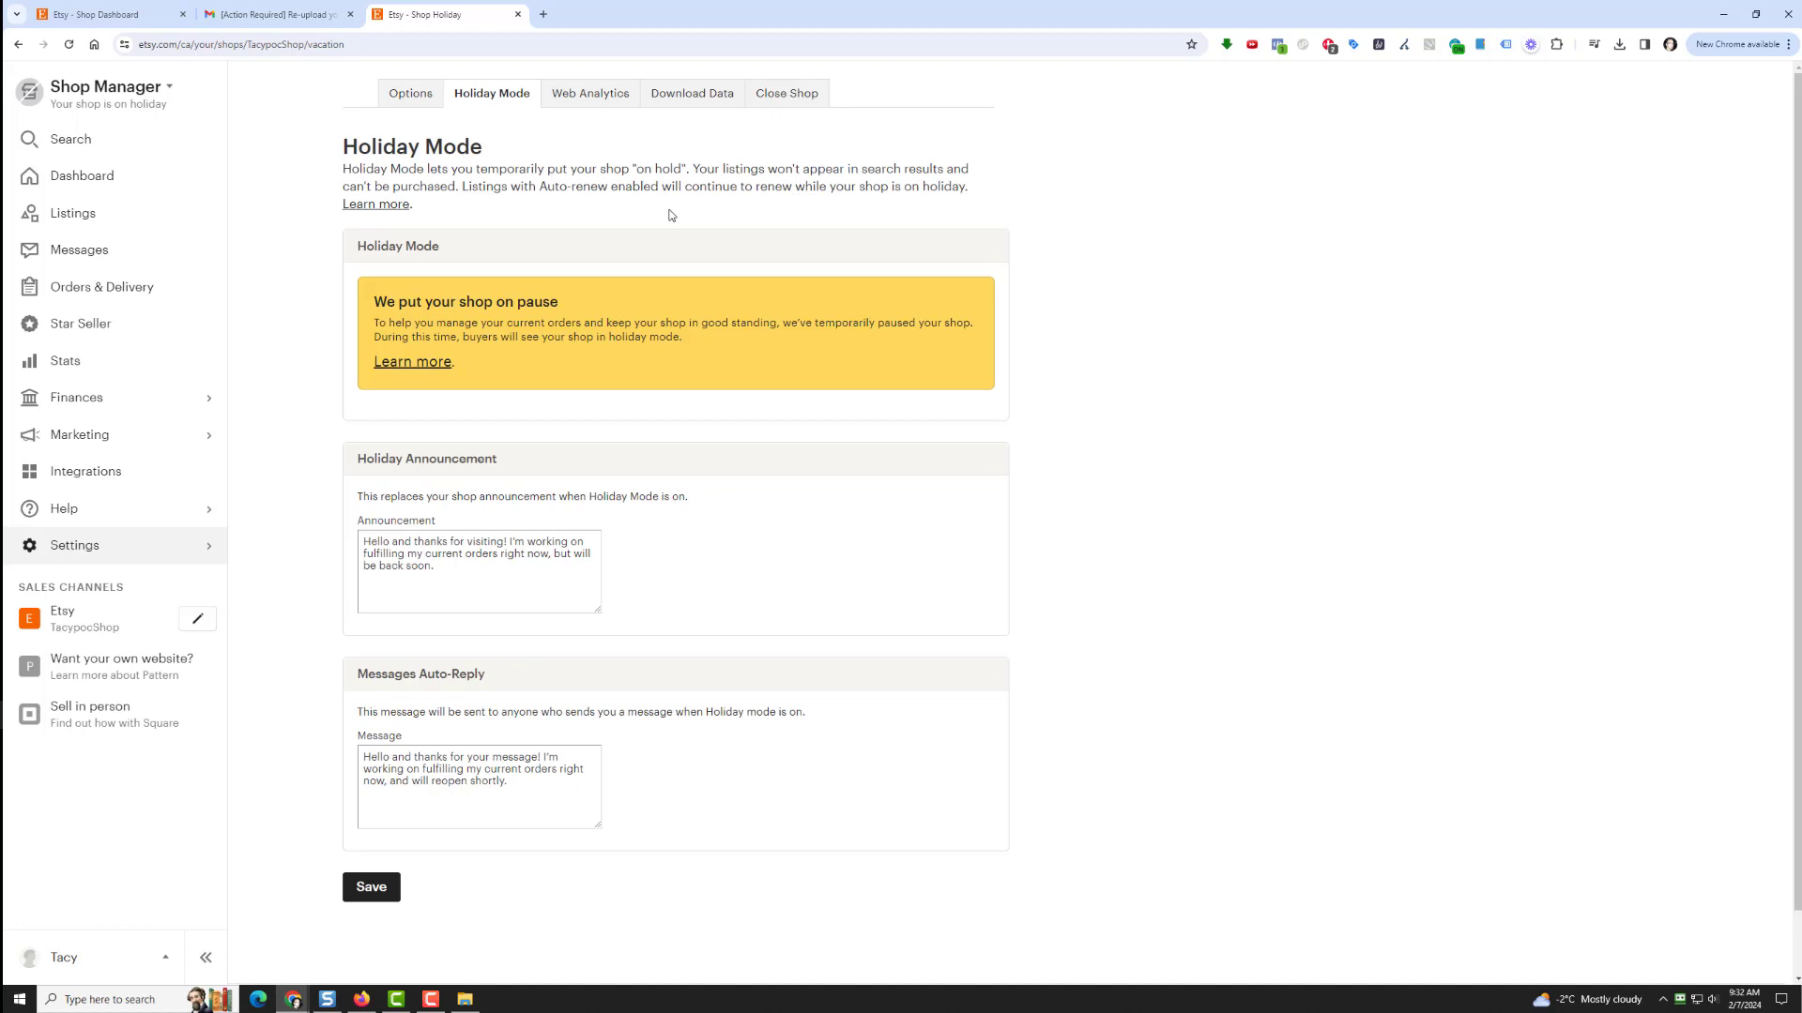
# Open printify.com in a new browser tab and go to the store's product page.
pyautogui.click(543, 14)
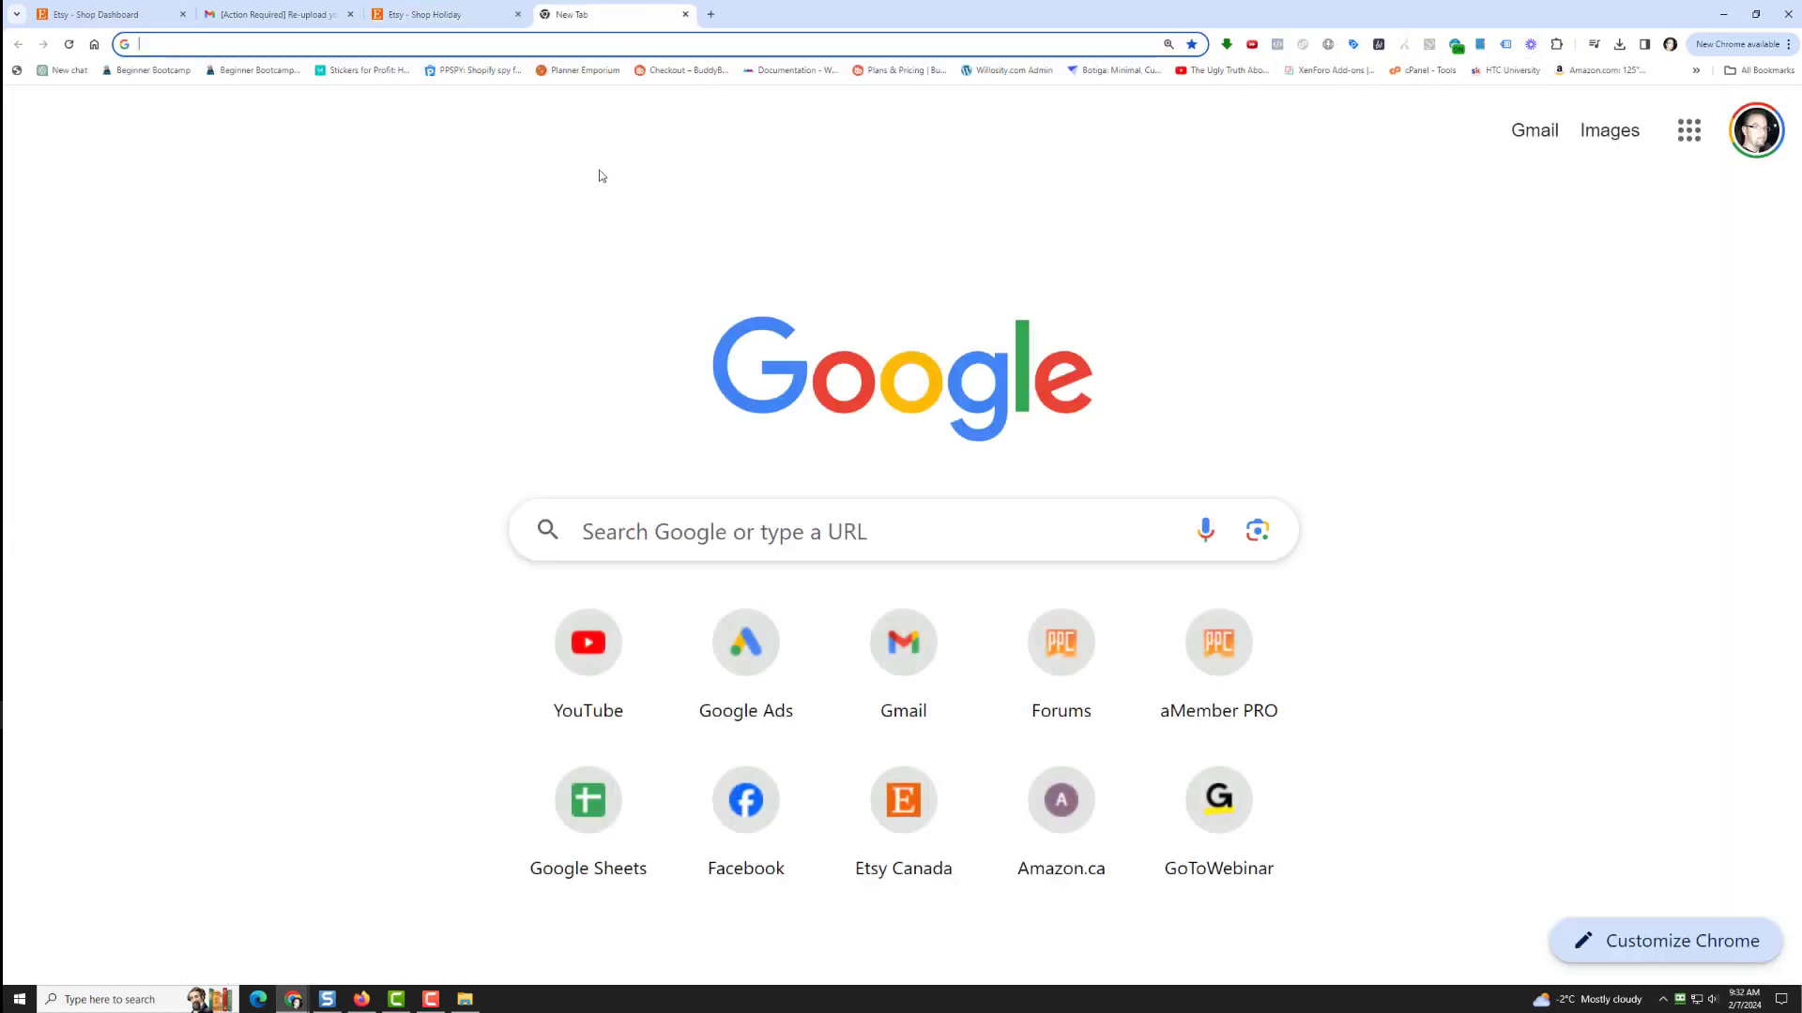
pyautogui.write('printify.com')
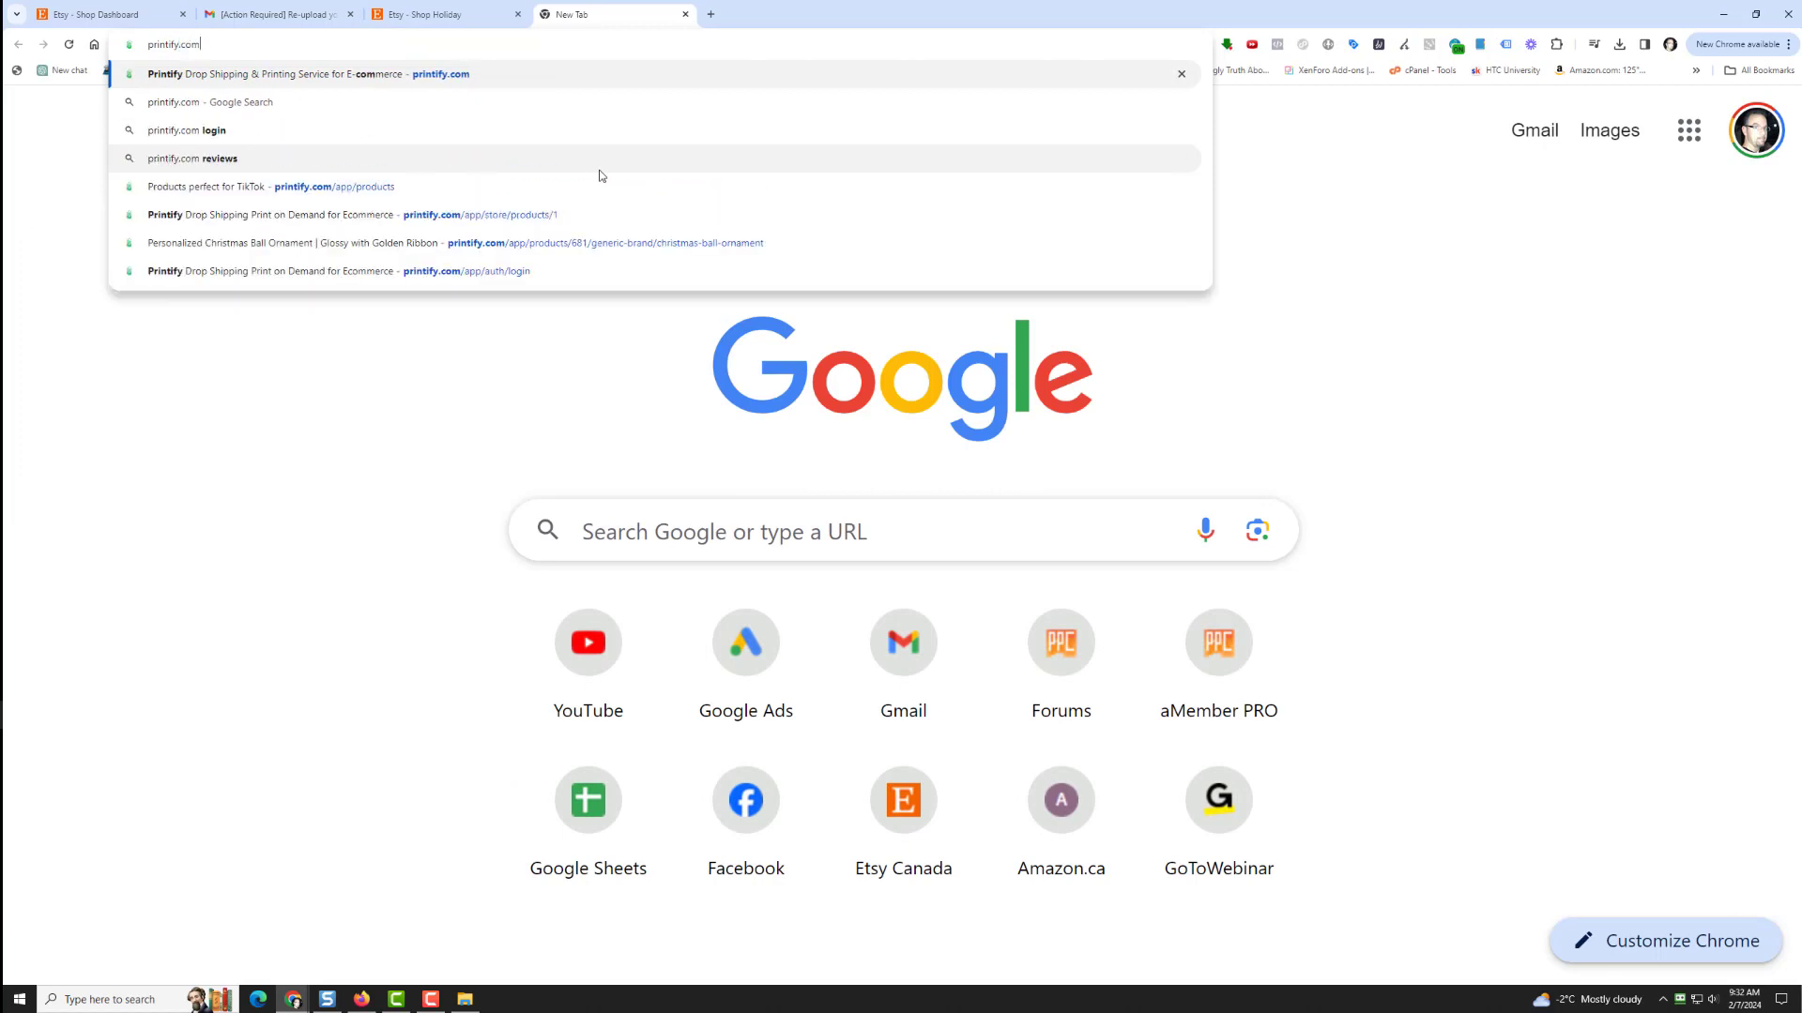
pyautogui.press('Return')
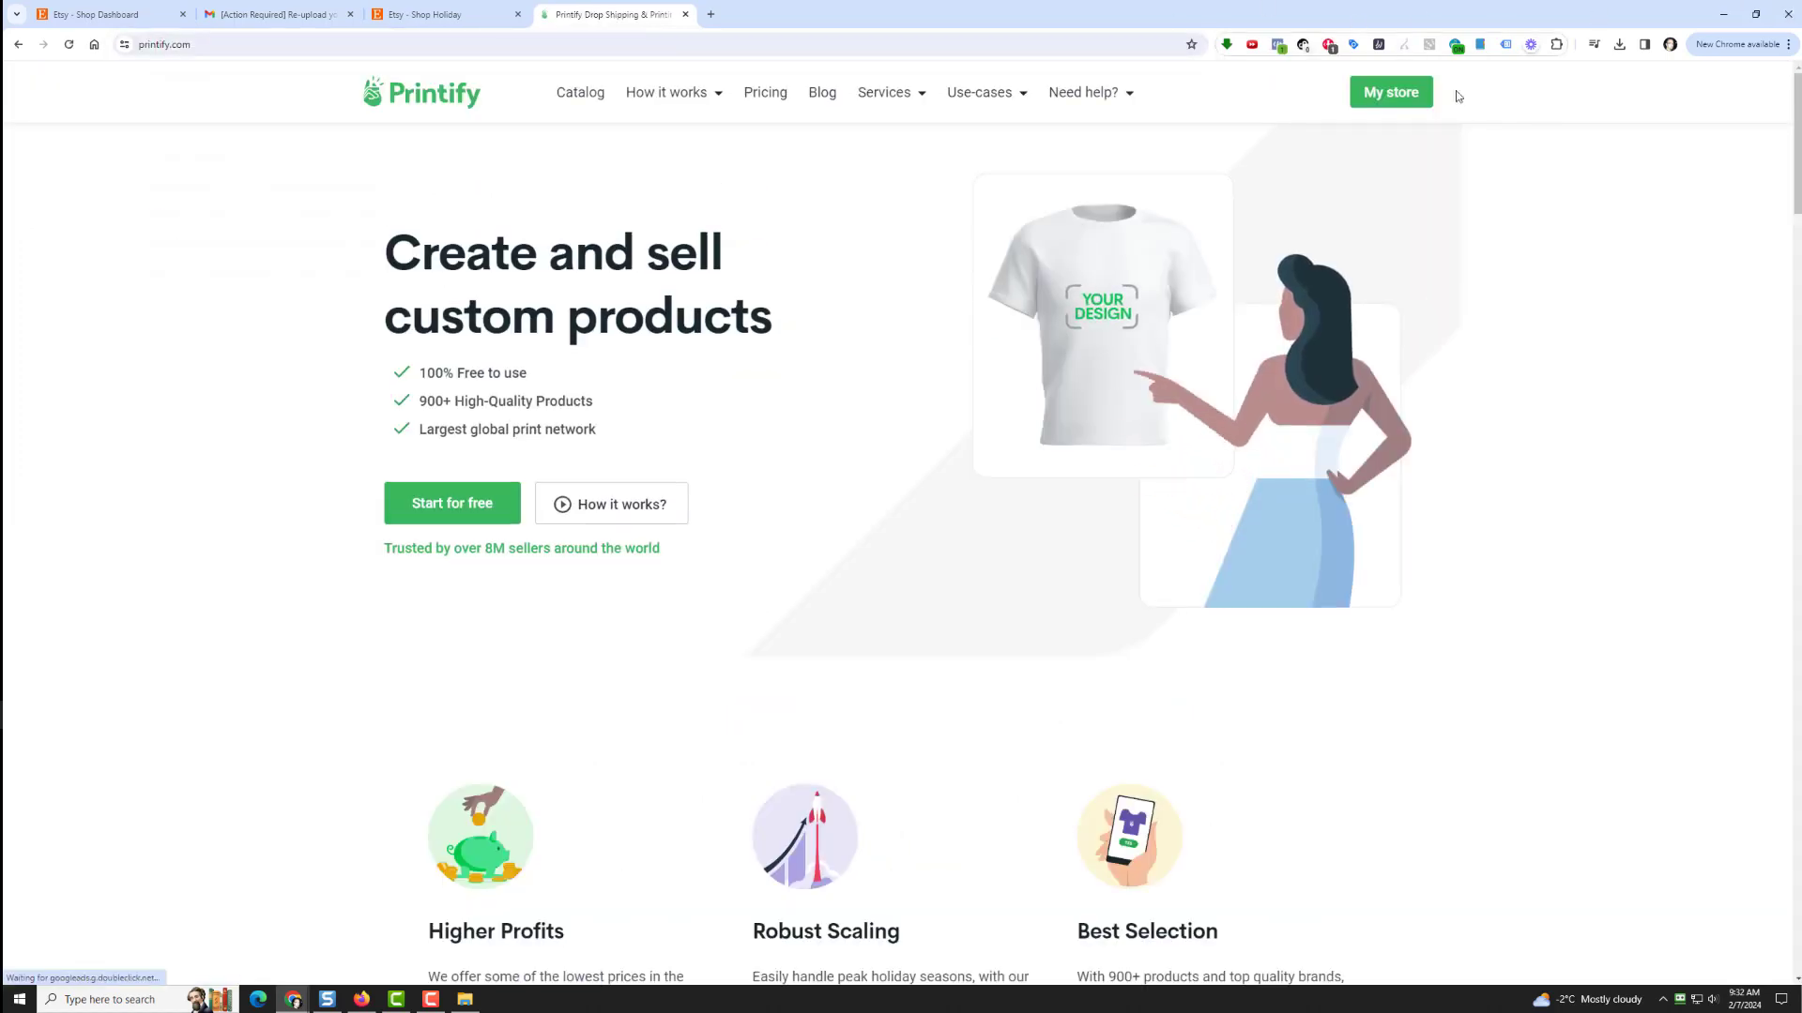
pyautogui.click(1391, 92)
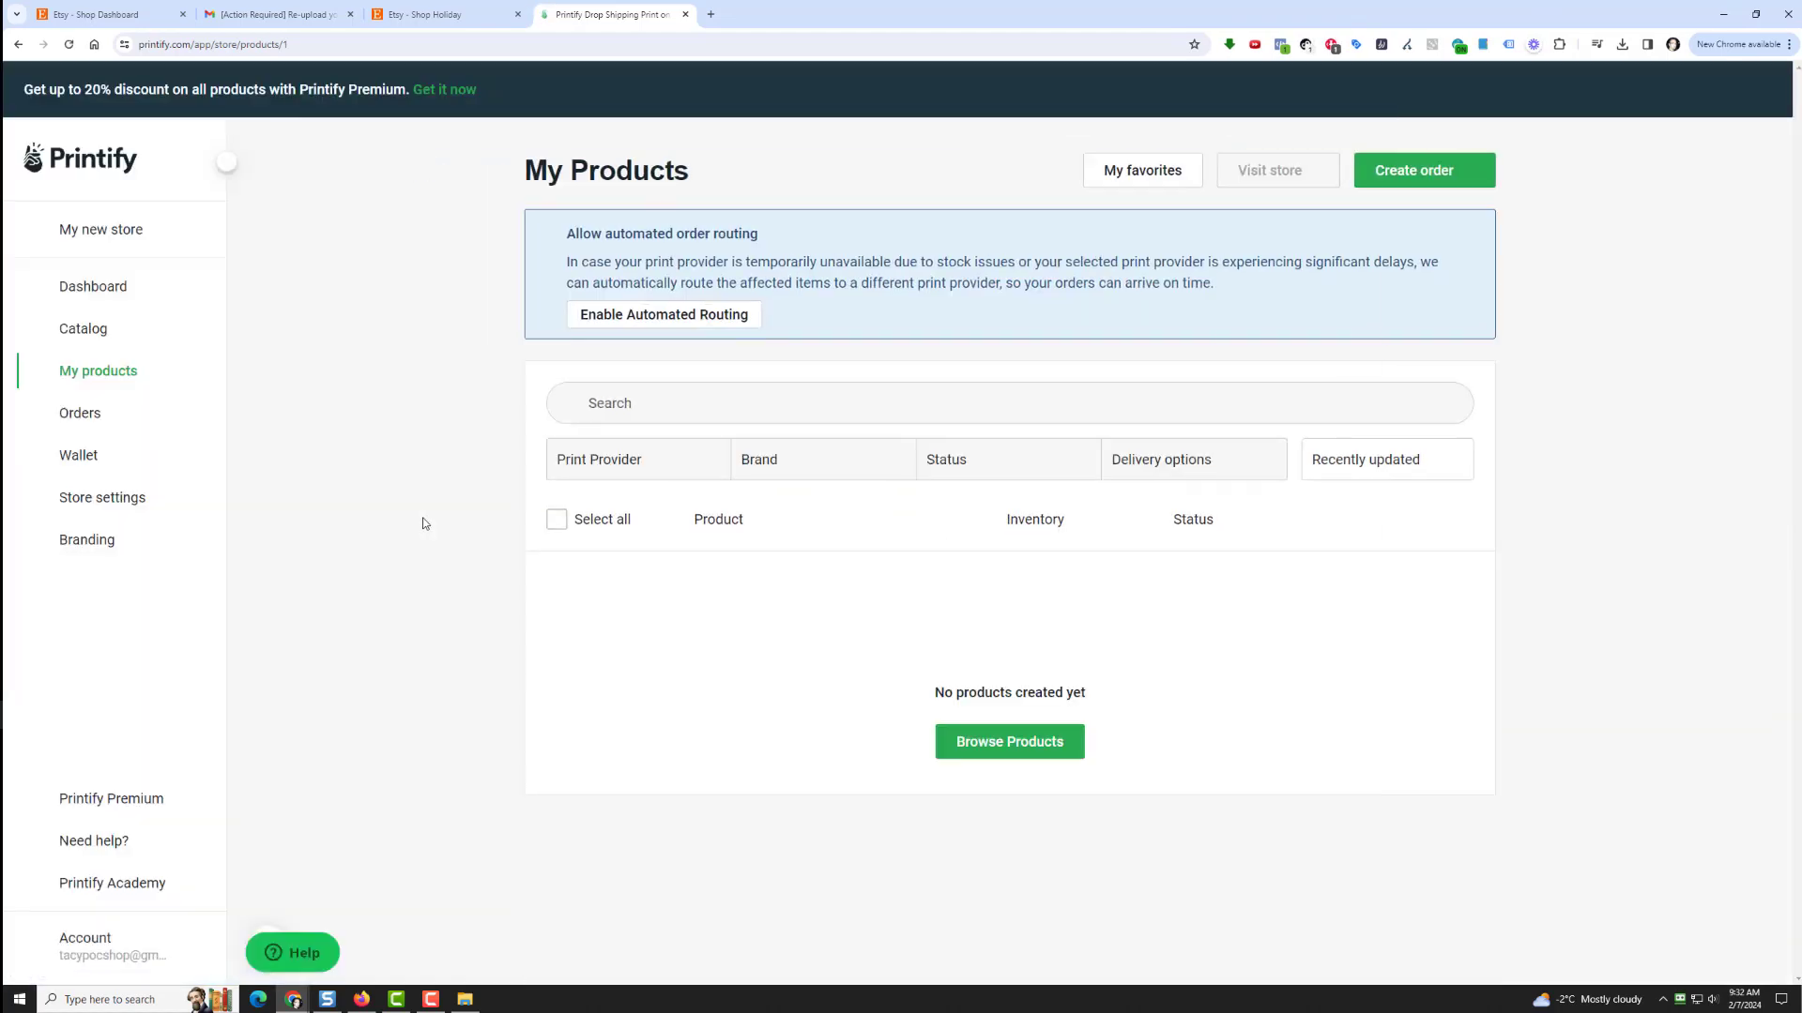
# Rename the Printify store to "Tacypoc Shop" in its settings and save the name.
pyautogui.click(99, 495)
pyautogui.moveTo(858, 406); pyautogui.dragTo(544, 465)
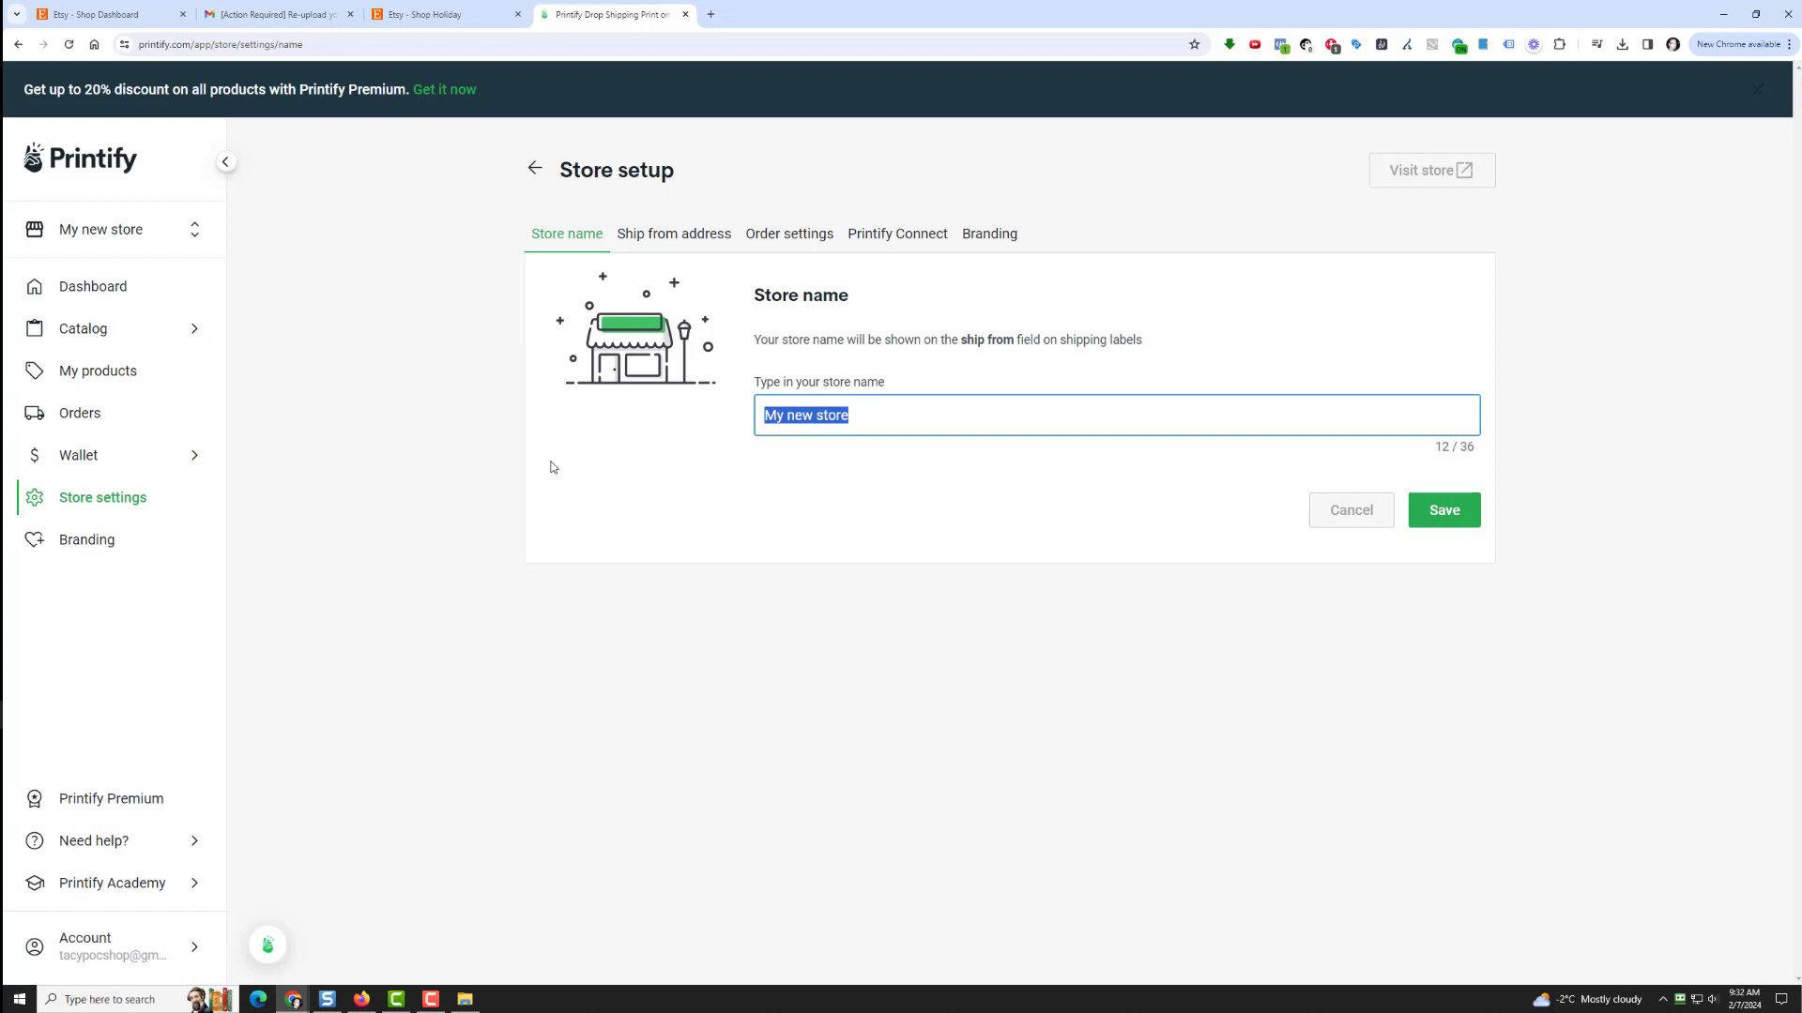
pyautogui.write('Ta')
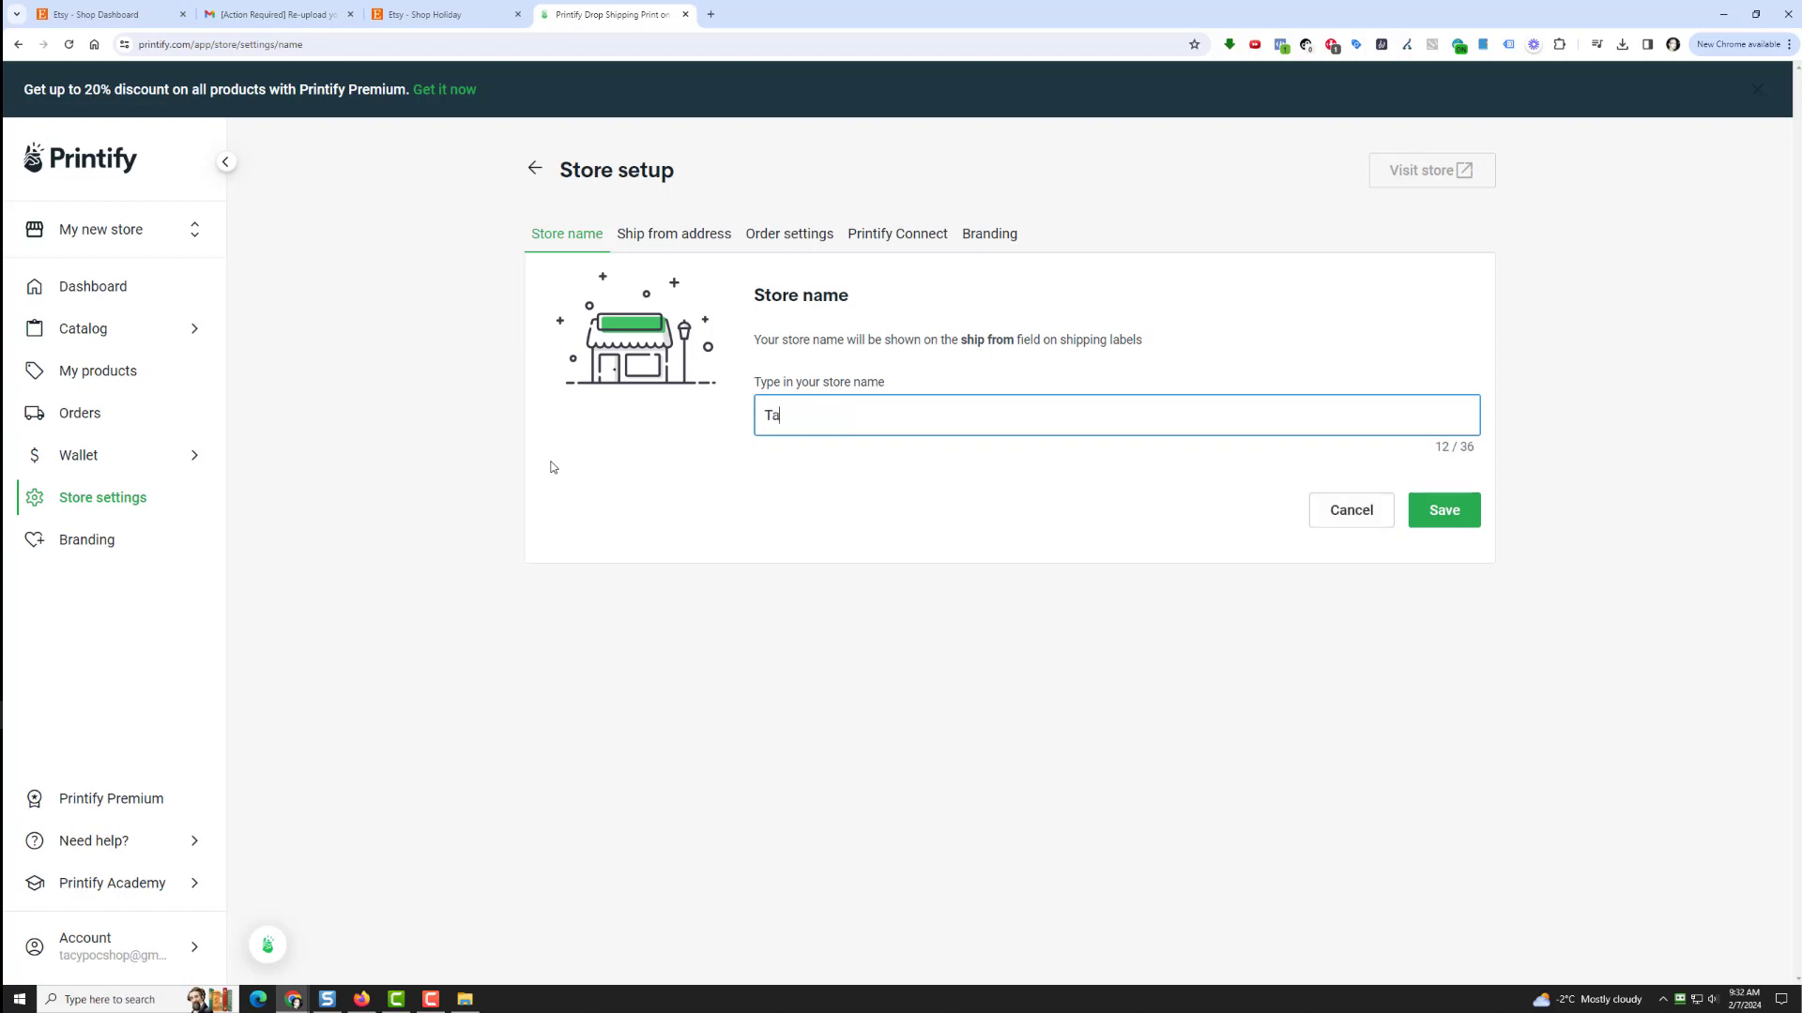
pyautogui.write('cypocShop')
pyautogui.press('BackSpace')
pyautogui.press('BackSpace')
pyautogui.press('BackSpace')
pyautogui.press('BackSpace')
pyautogui.write('Shop')
pyautogui.click(1435, 507)
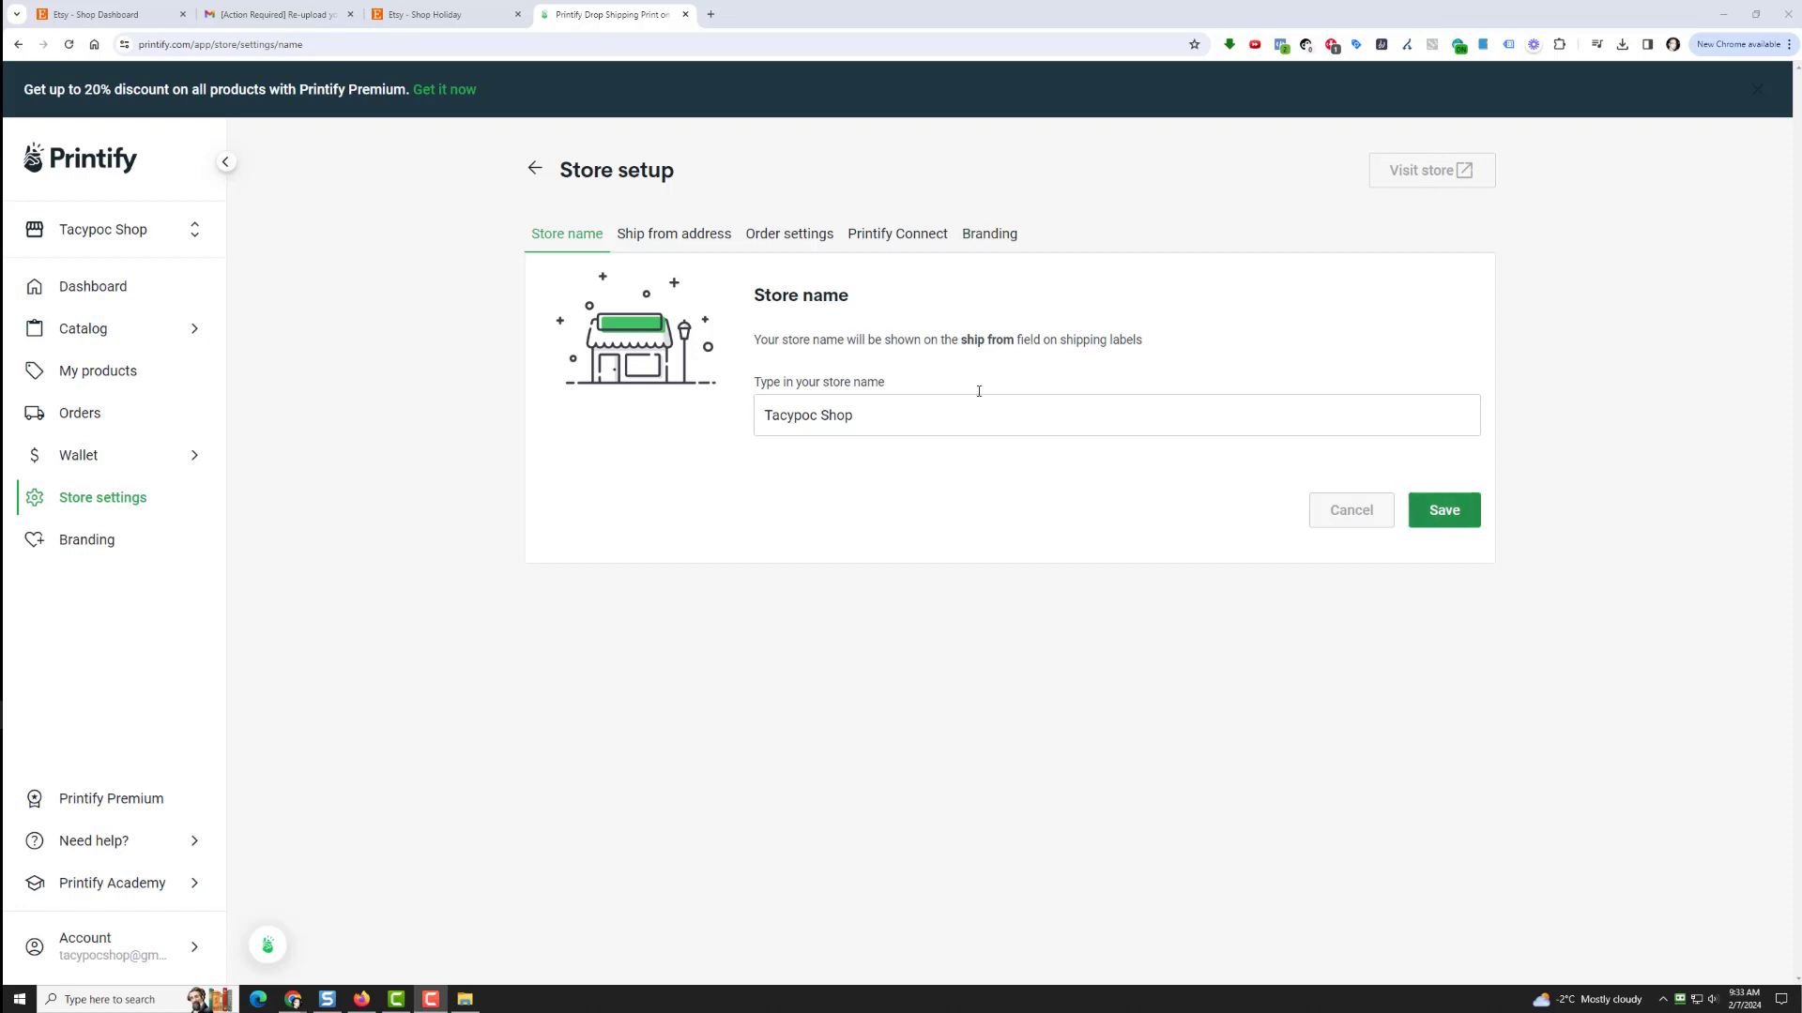
# Check the Printify Connect settings, the store name page and the list of stores.
pyautogui.click(896, 235)
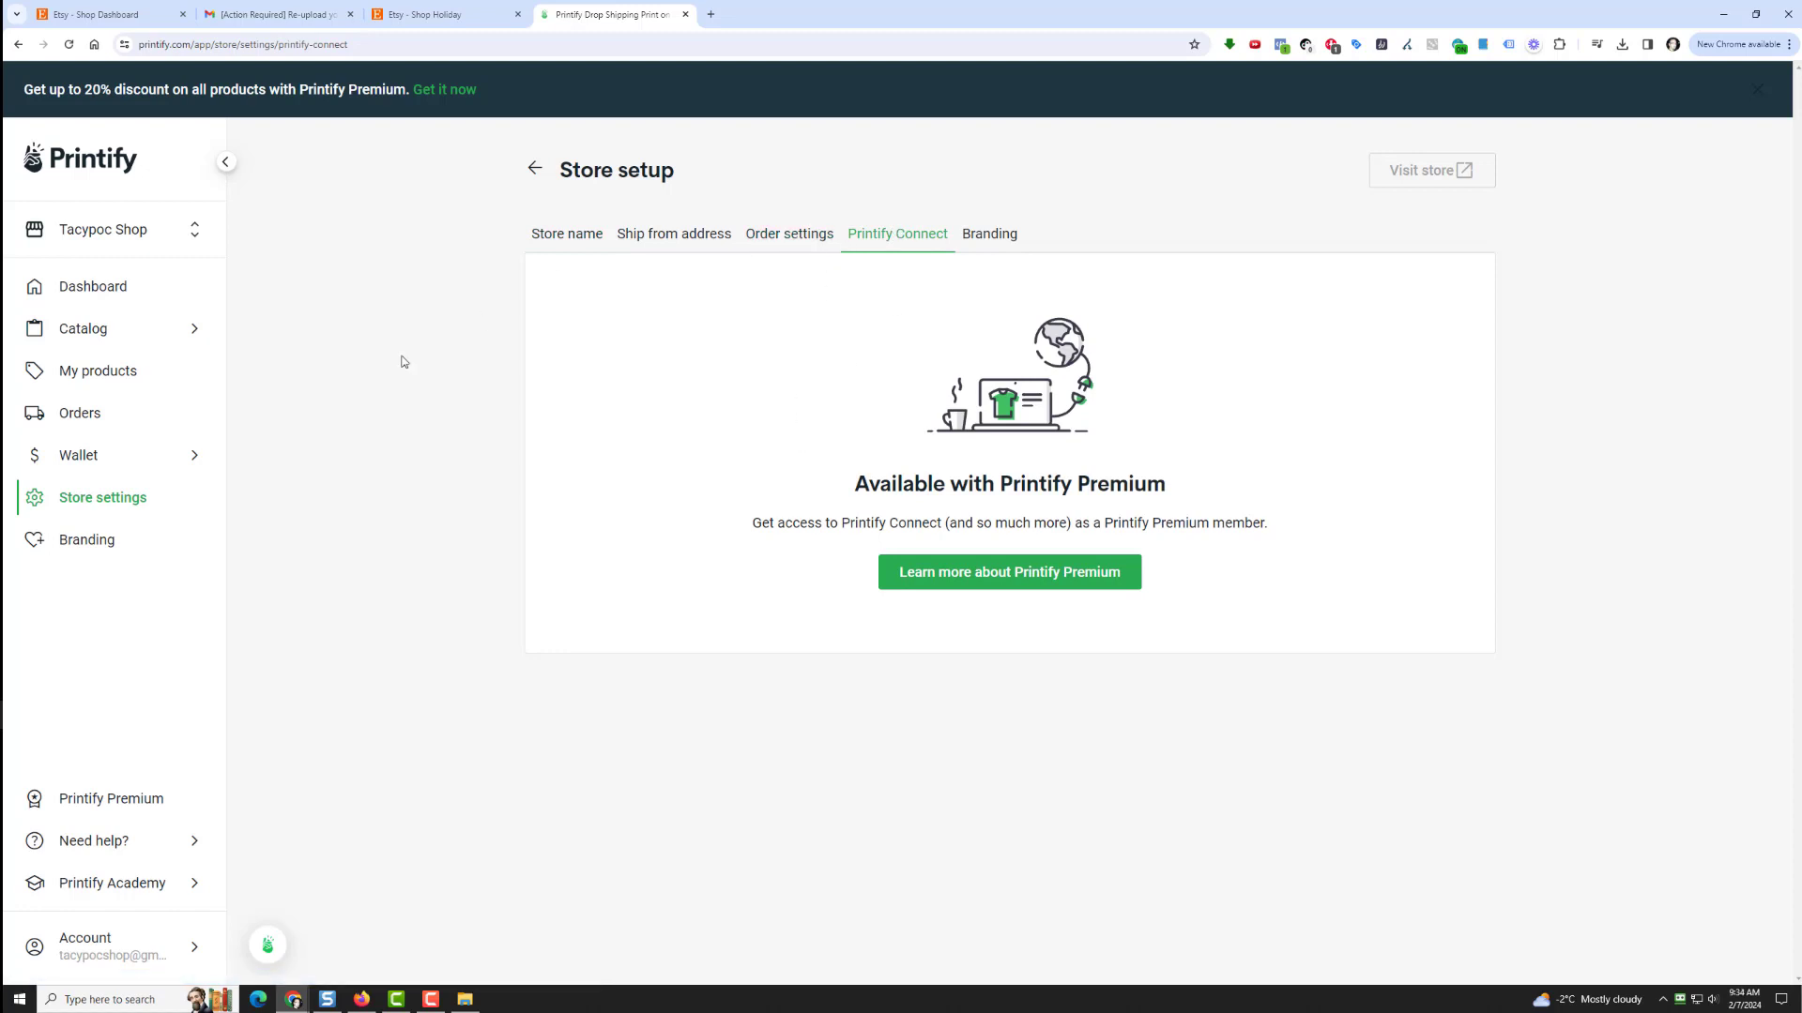
pyautogui.click(149, 498)
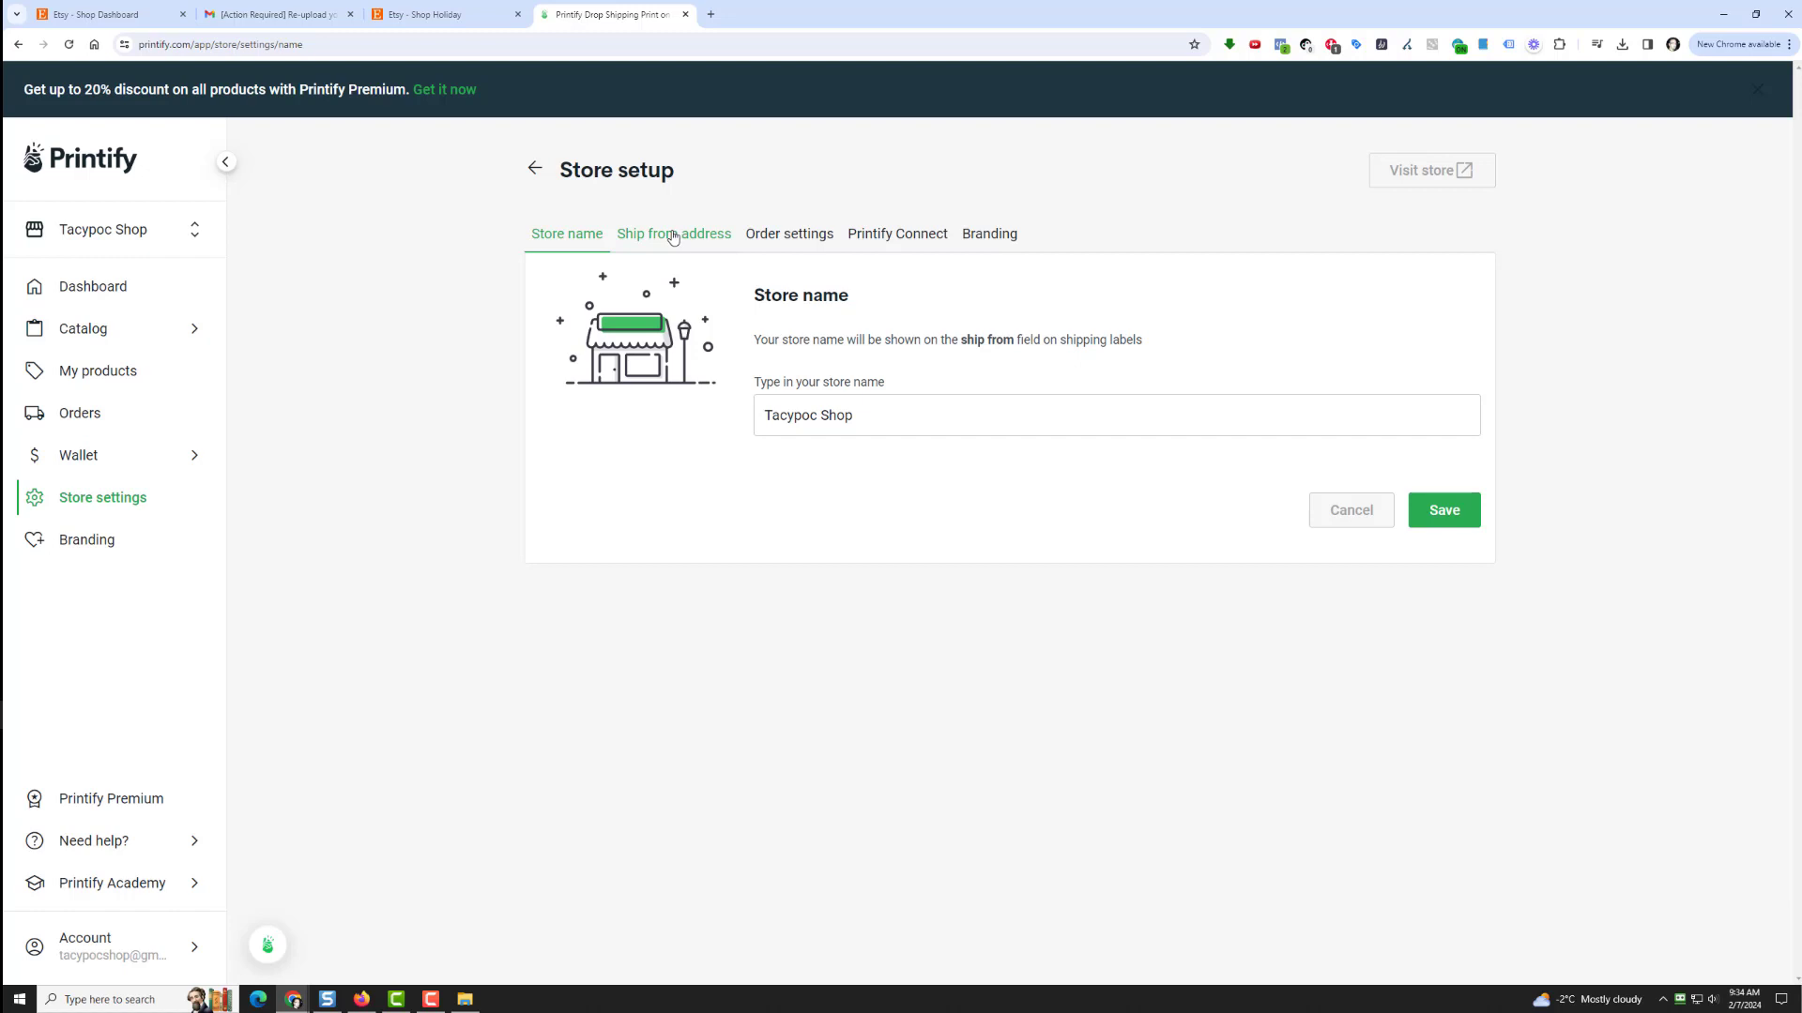
pyautogui.click(145, 234)
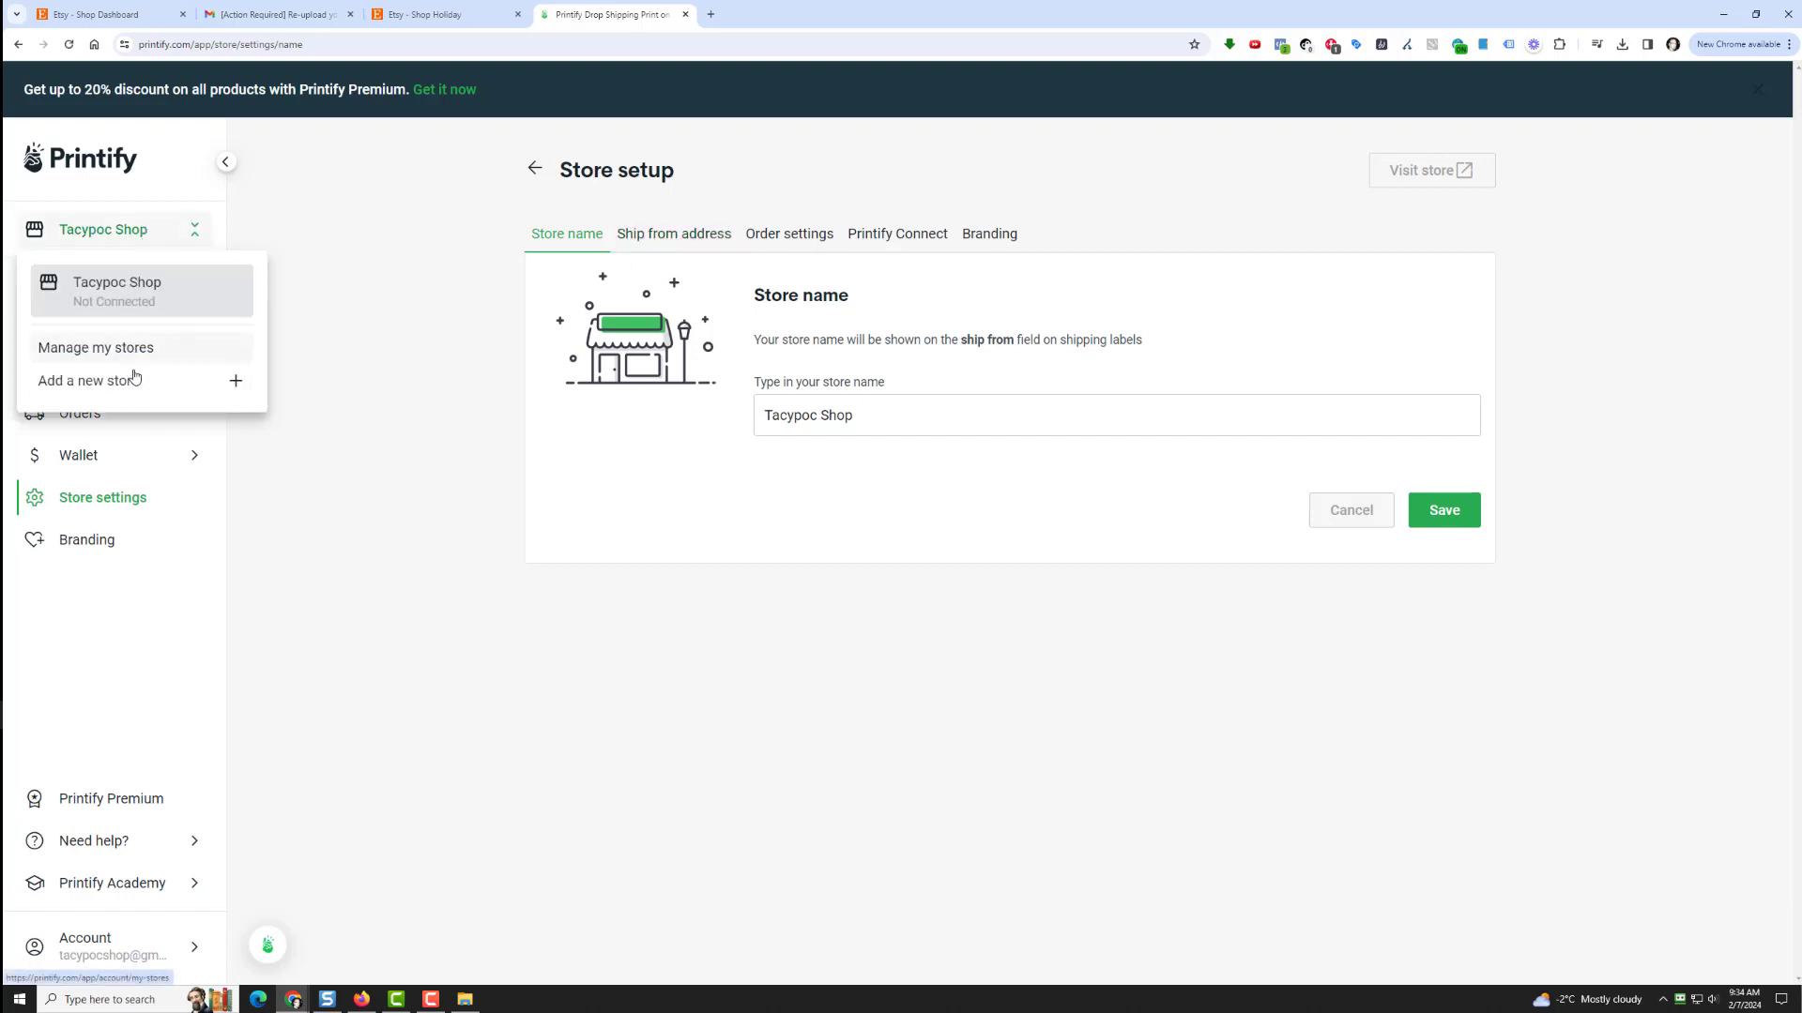
pyautogui.click(811, 413)
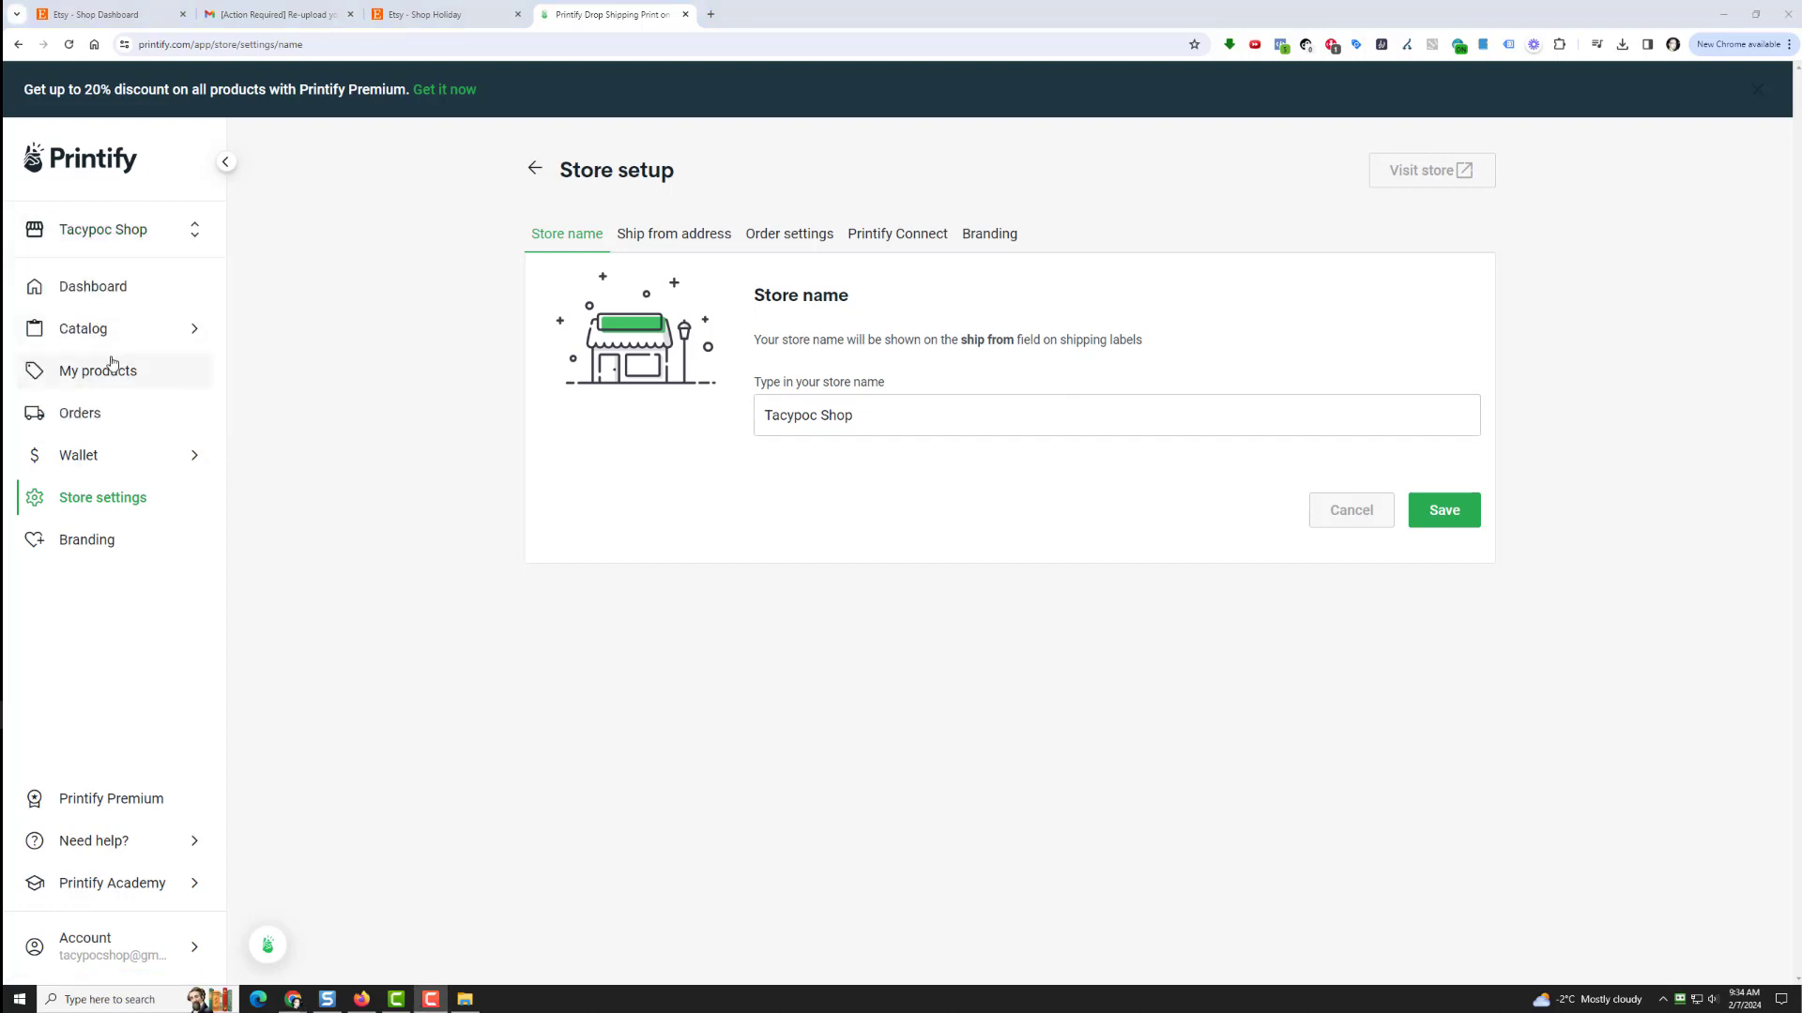
# Open the sales channel selection from the store setup checklist and start connecting the store to Etsy.
pyautogui.click(108, 286)
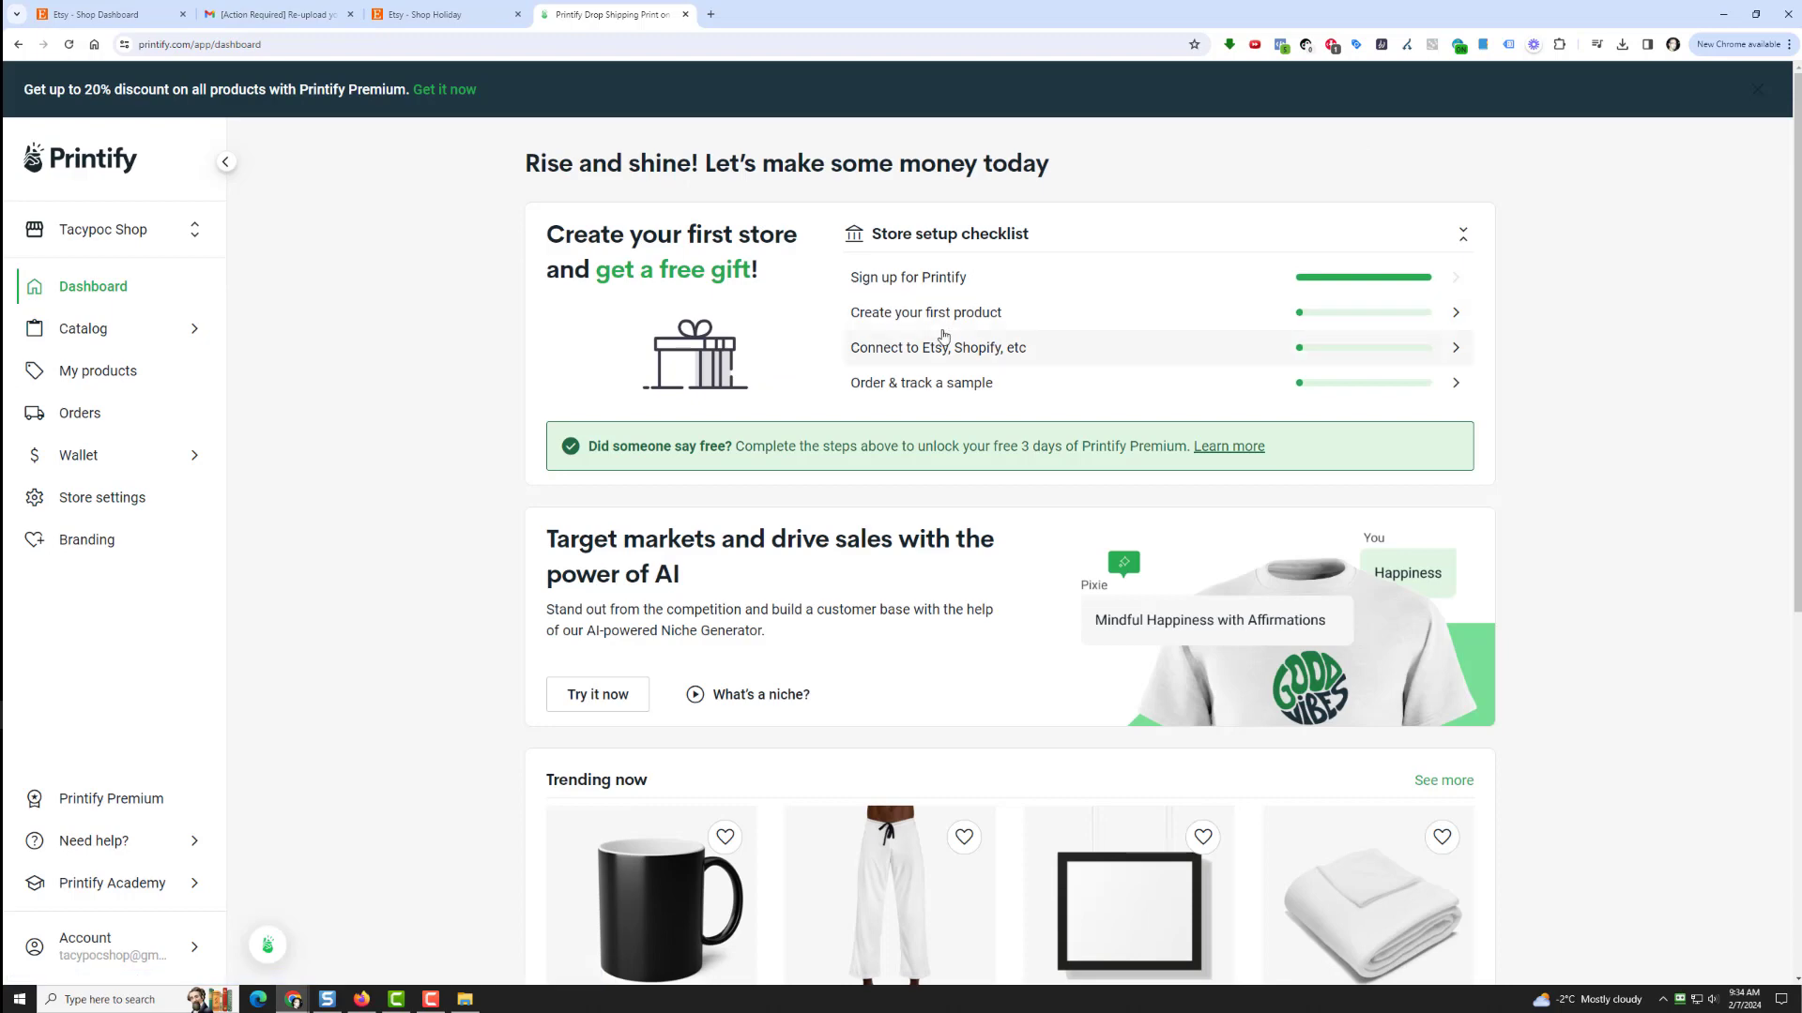
pyautogui.click(943, 347)
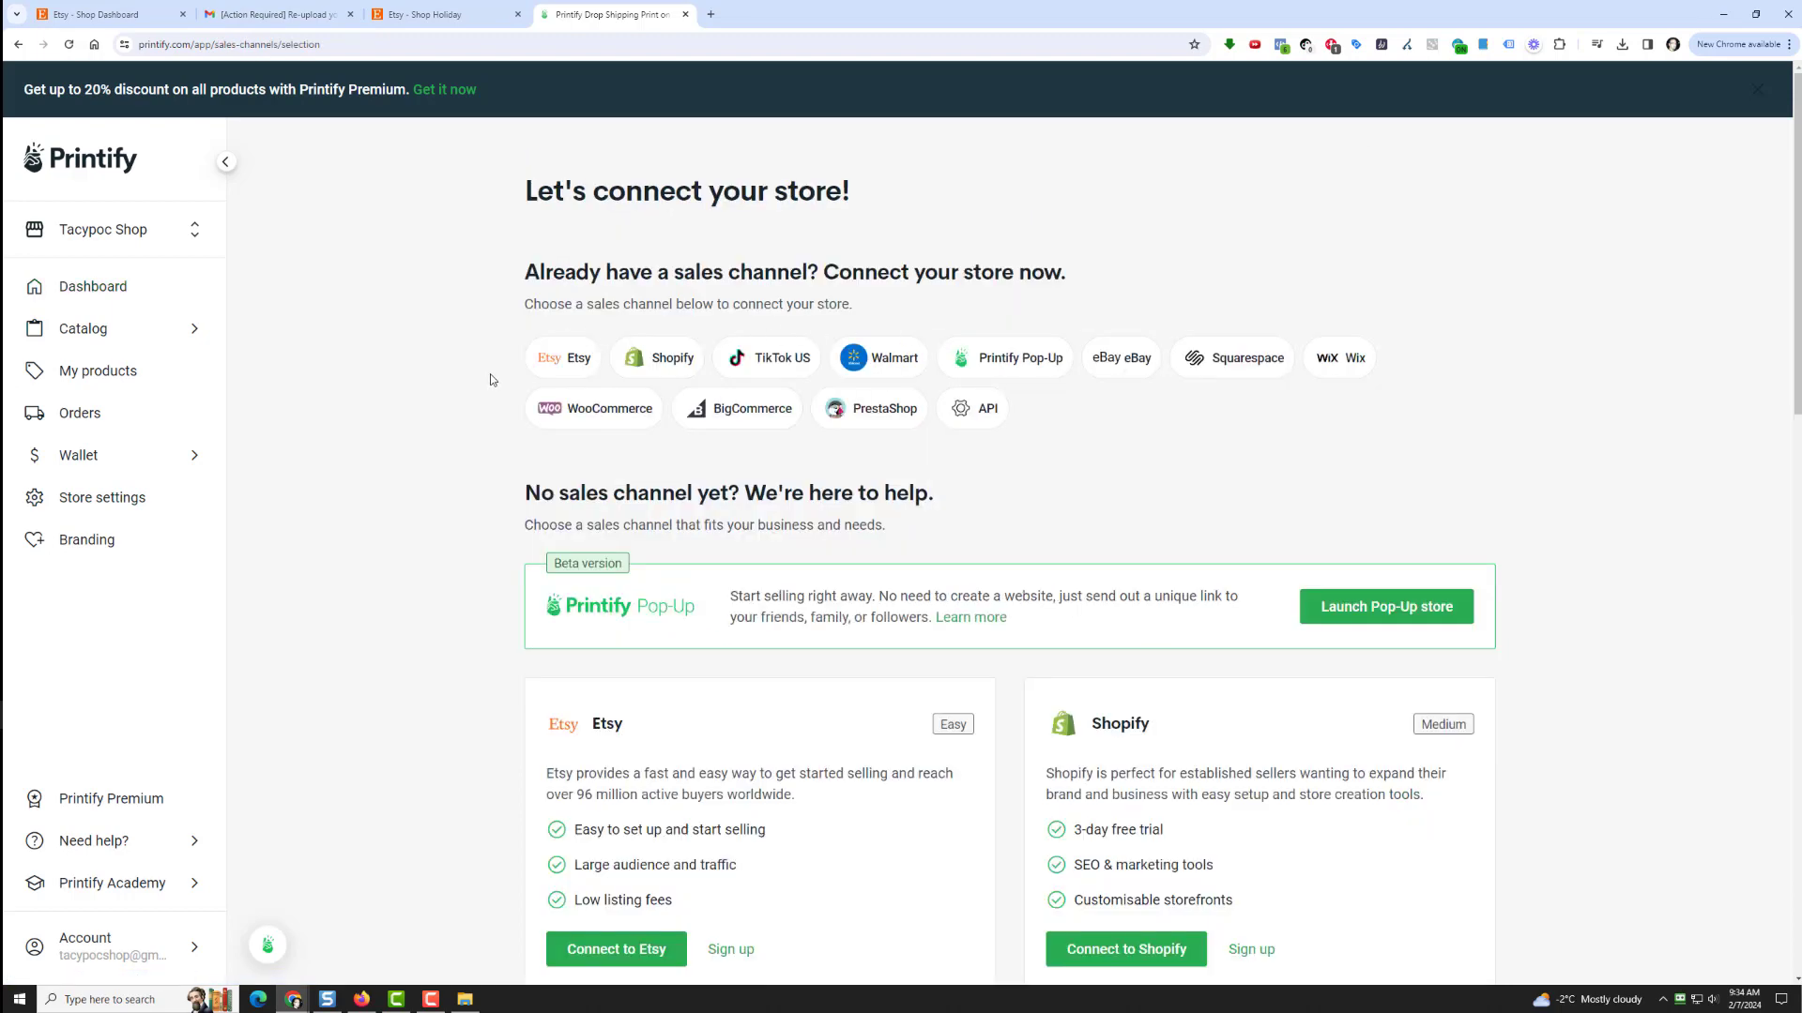
pyautogui.scroll(-5, 455, 635)
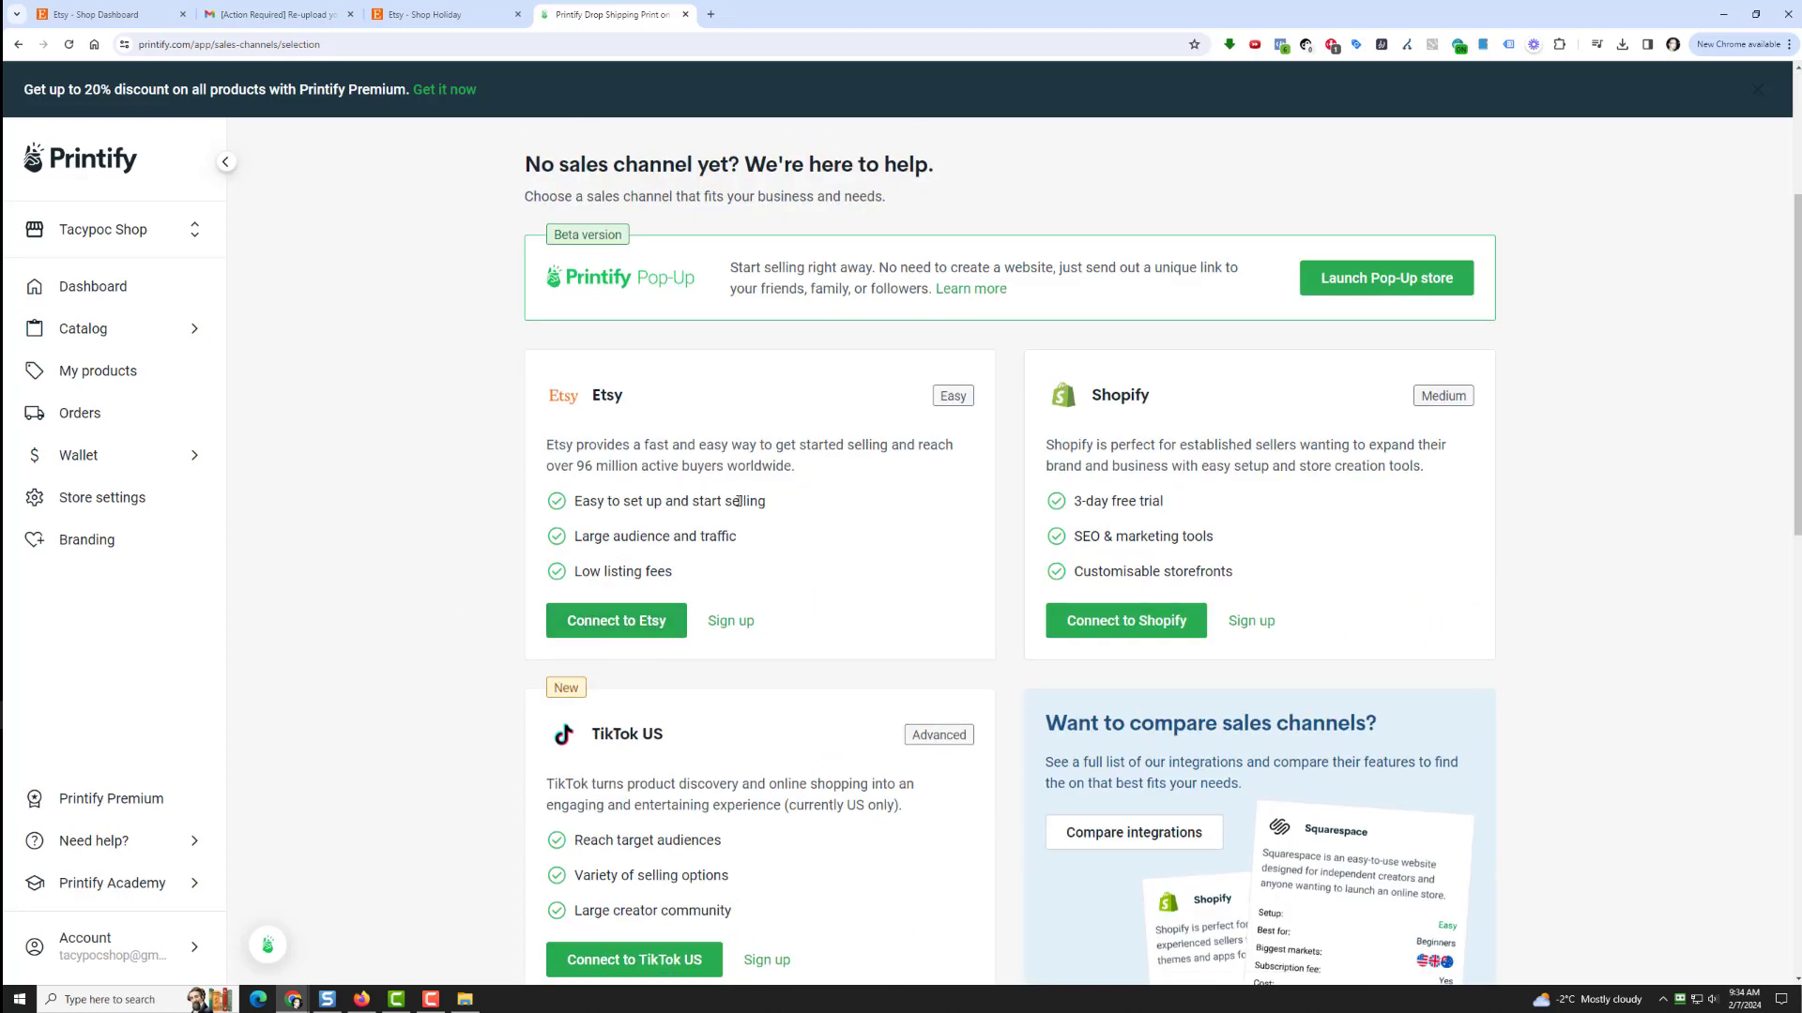
pyautogui.scroll(3, 736, 496)
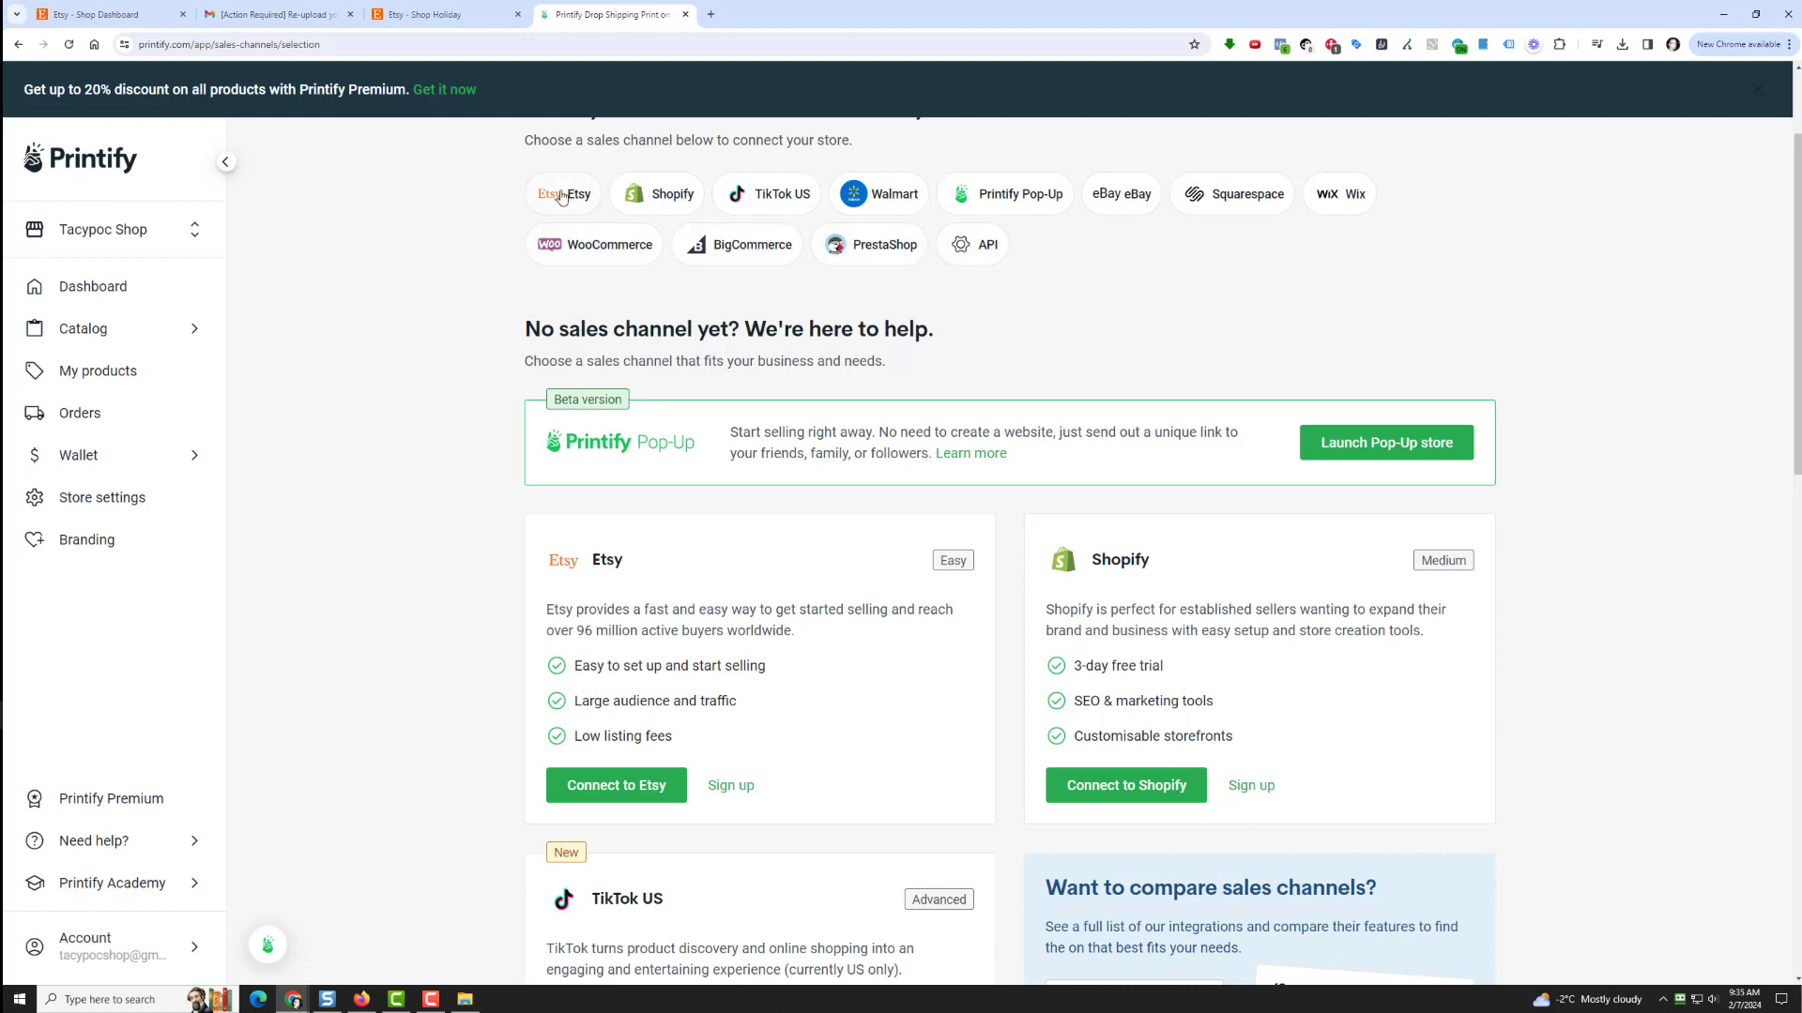
pyautogui.click(605, 785)
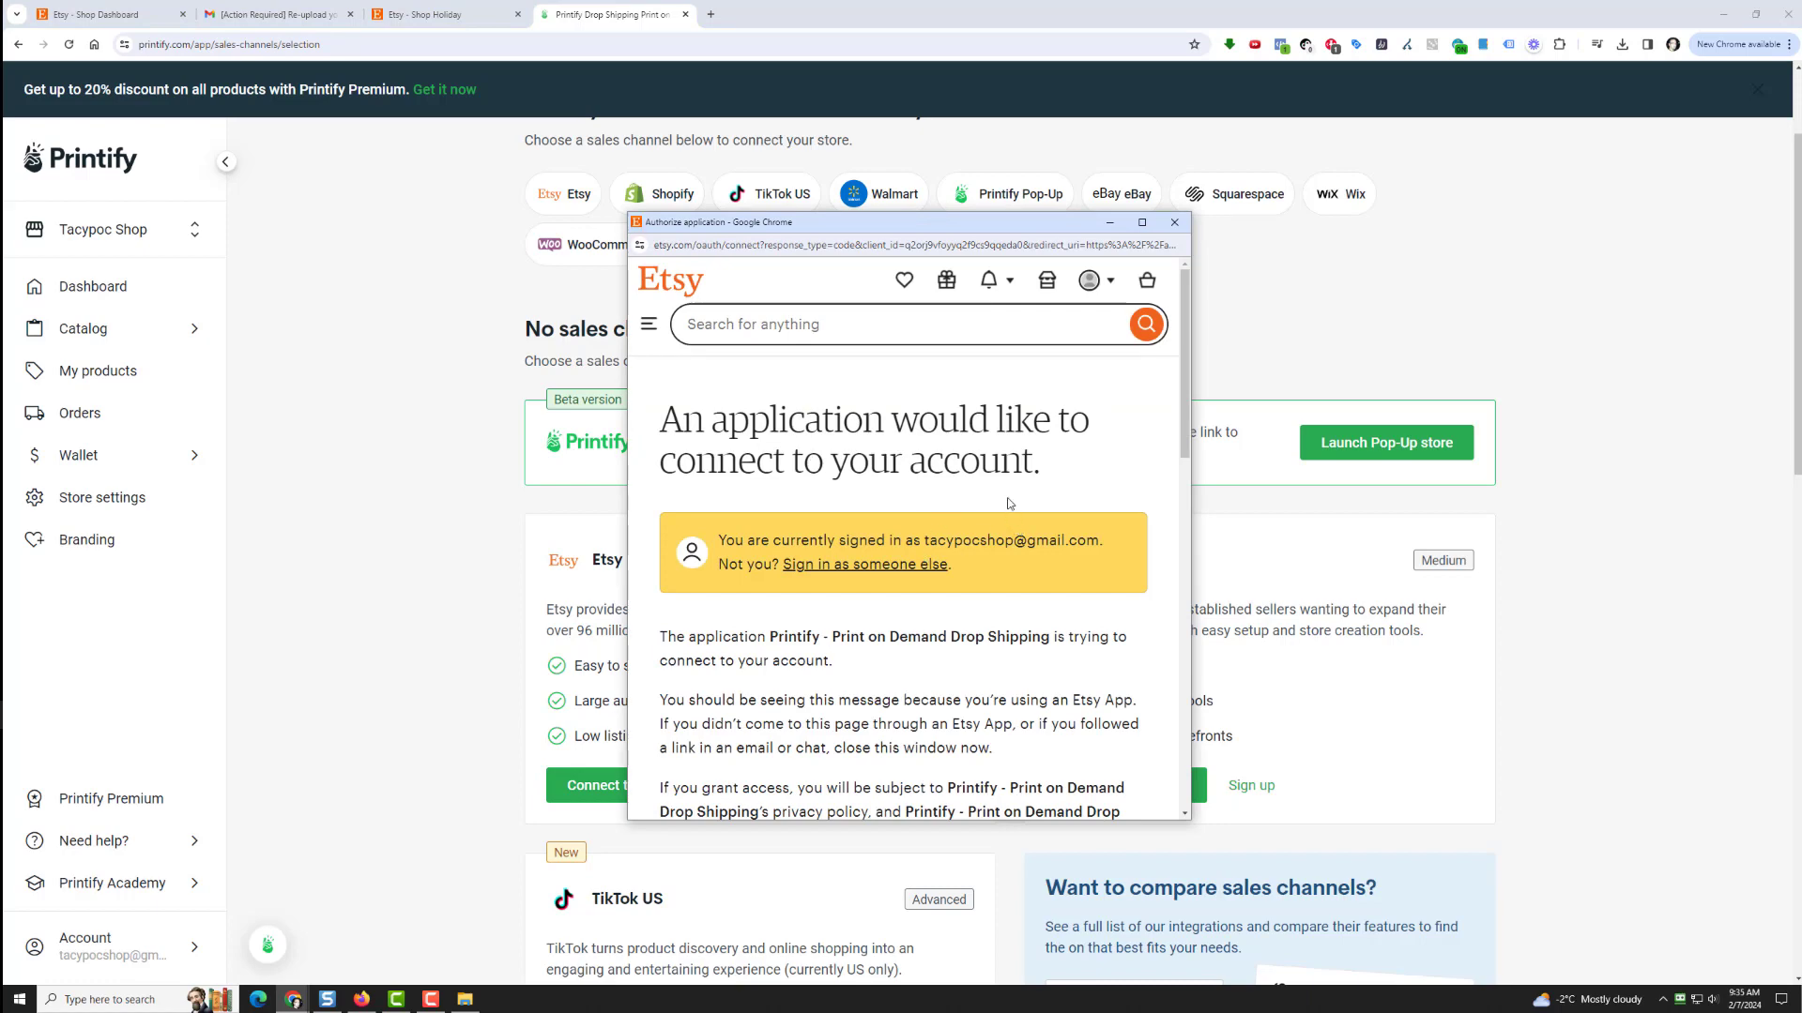
# Review the permissions requested by Printify, grant it access to the Etsy account and dismiss the congratulations message.
pyautogui.scroll(-5, 1045, 489)
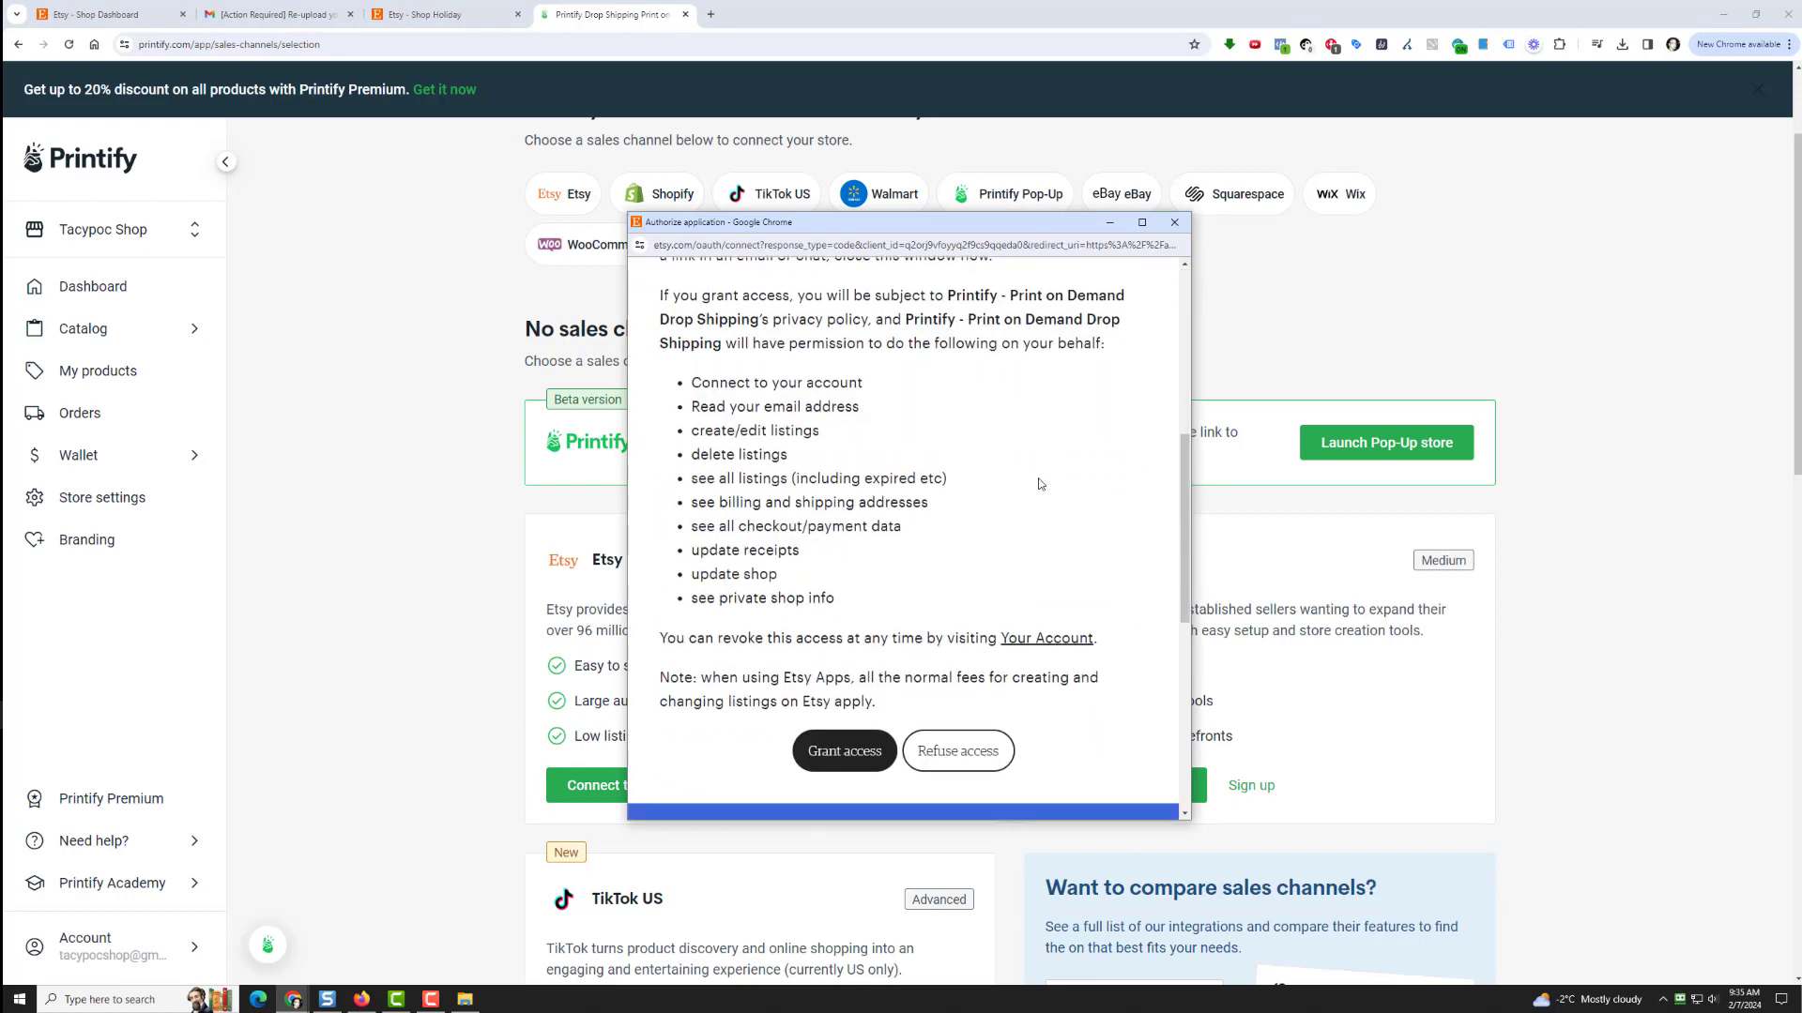
pyautogui.scroll(3, 1045, 488)
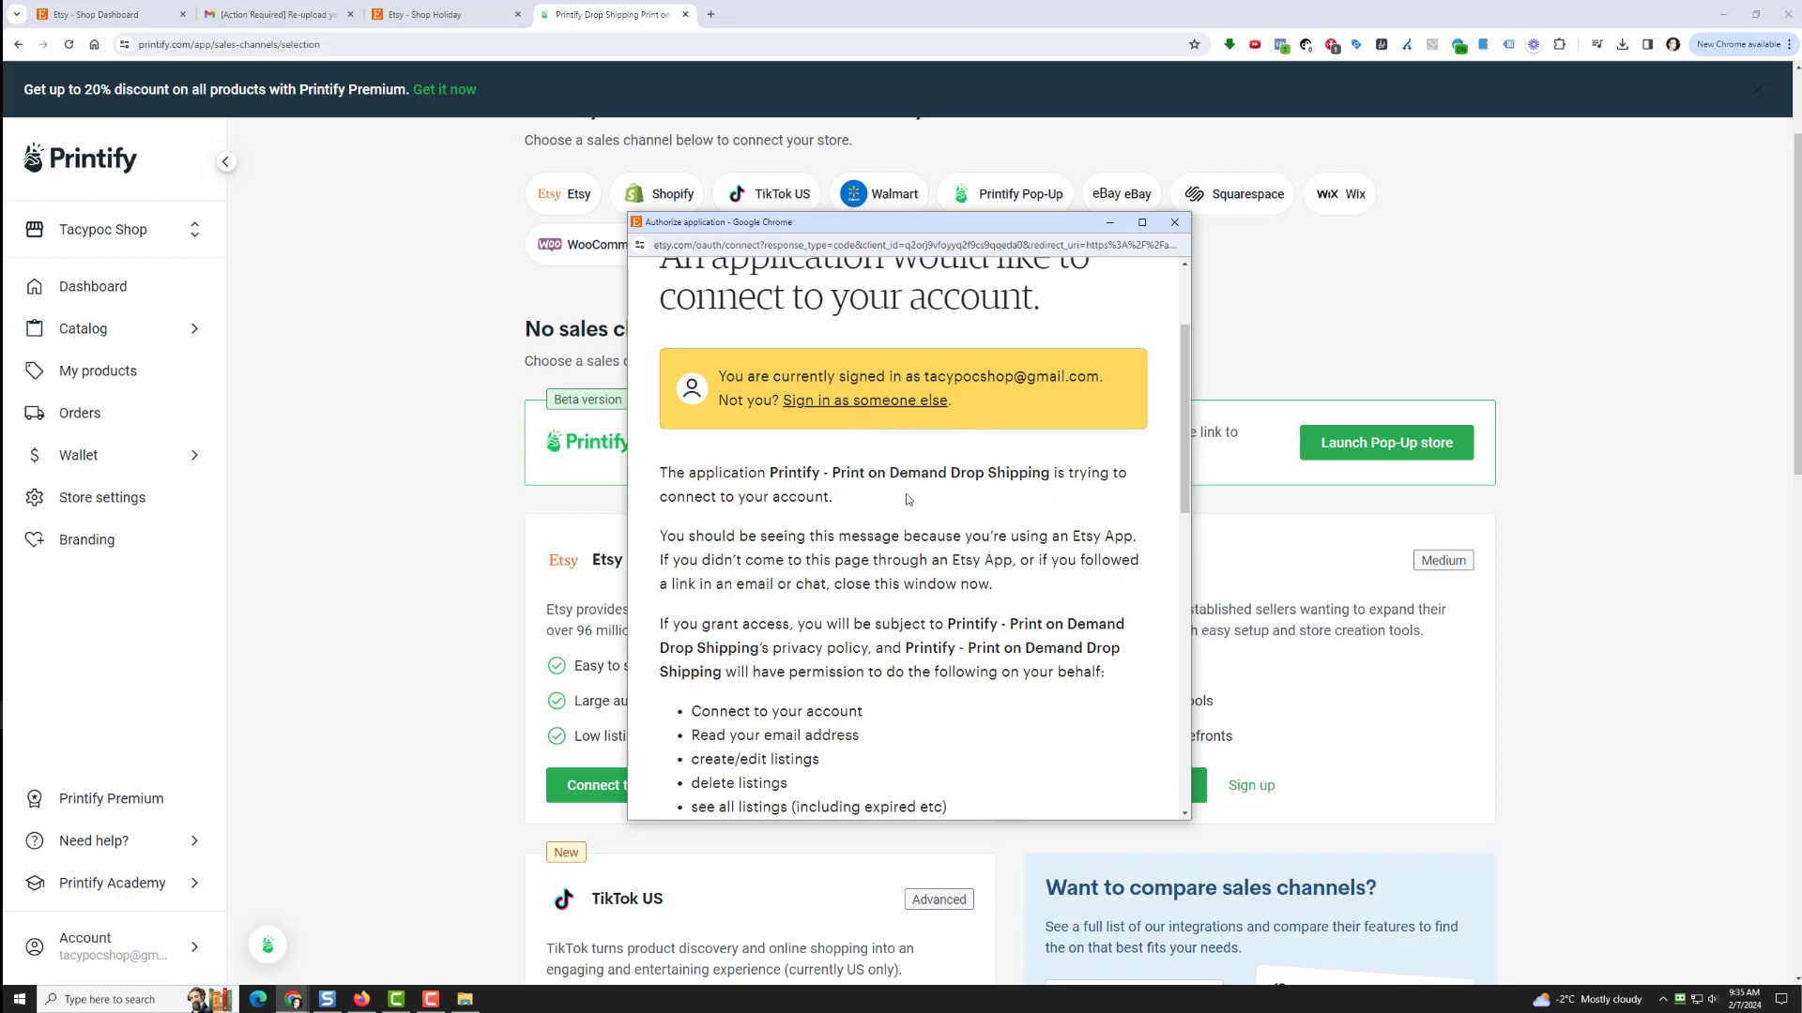
pyautogui.scroll(-2, 909, 504)
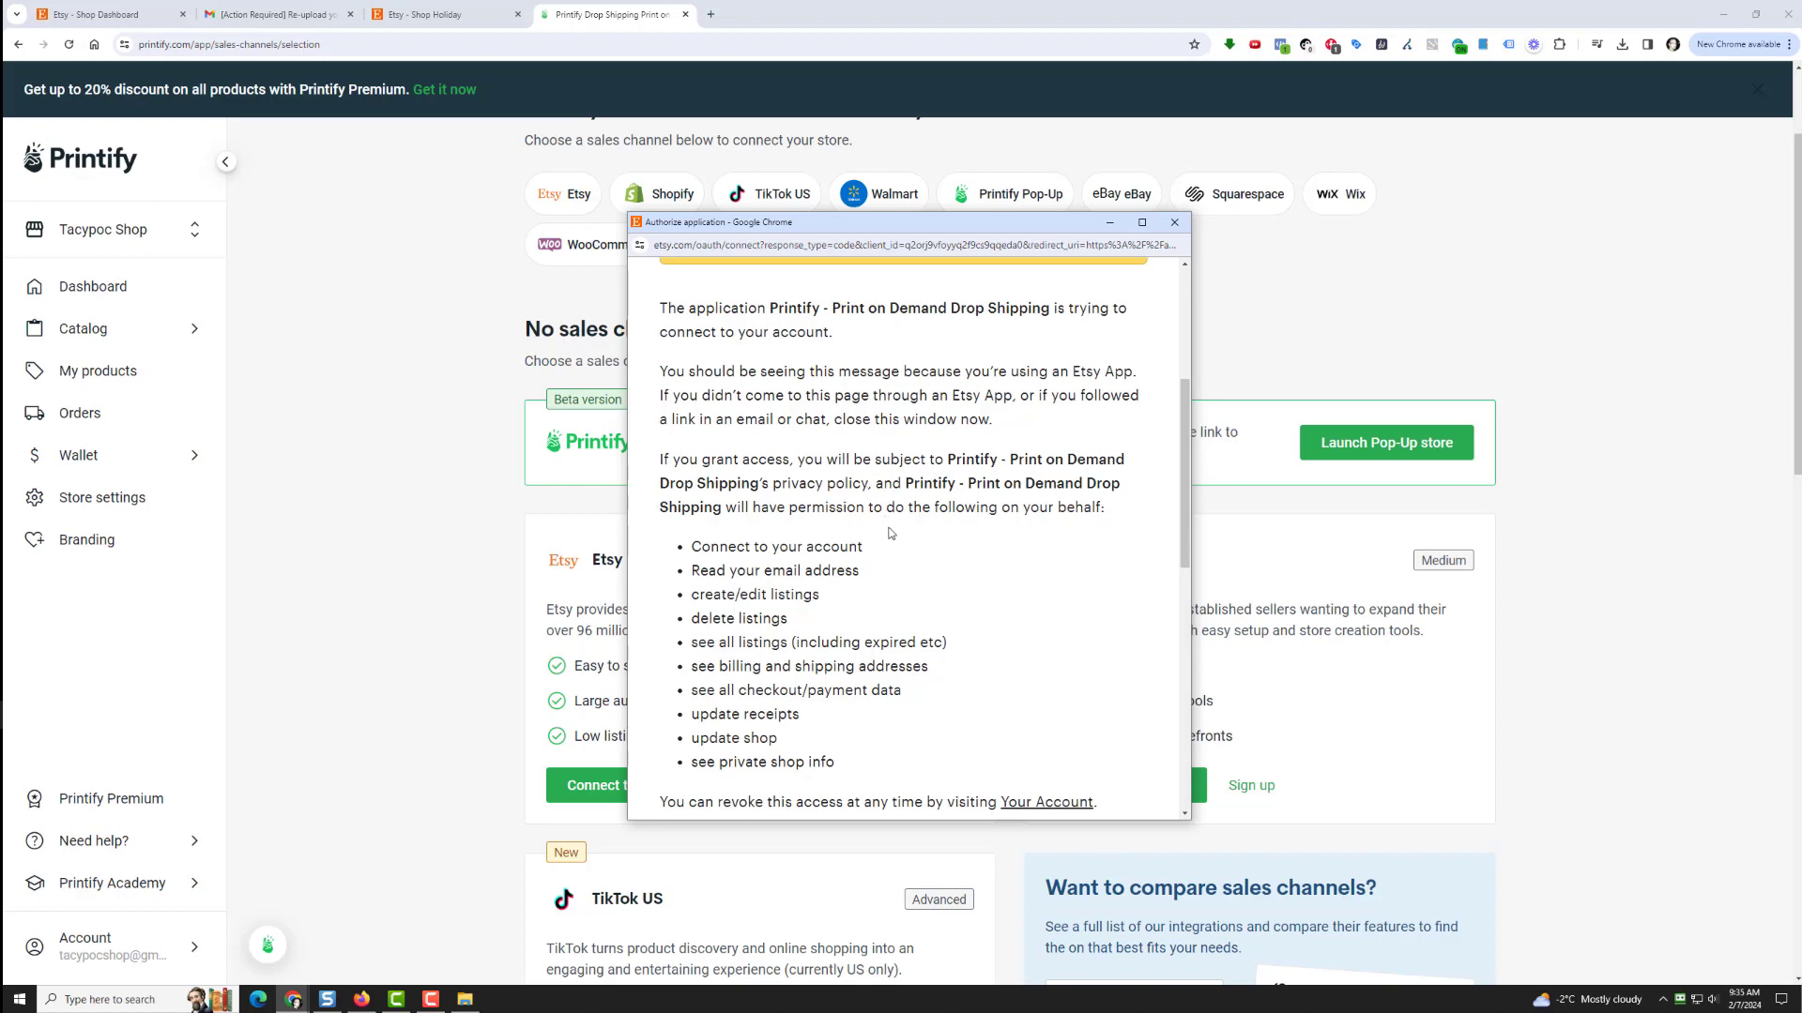
pyautogui.scroll(-2, 893, 554)
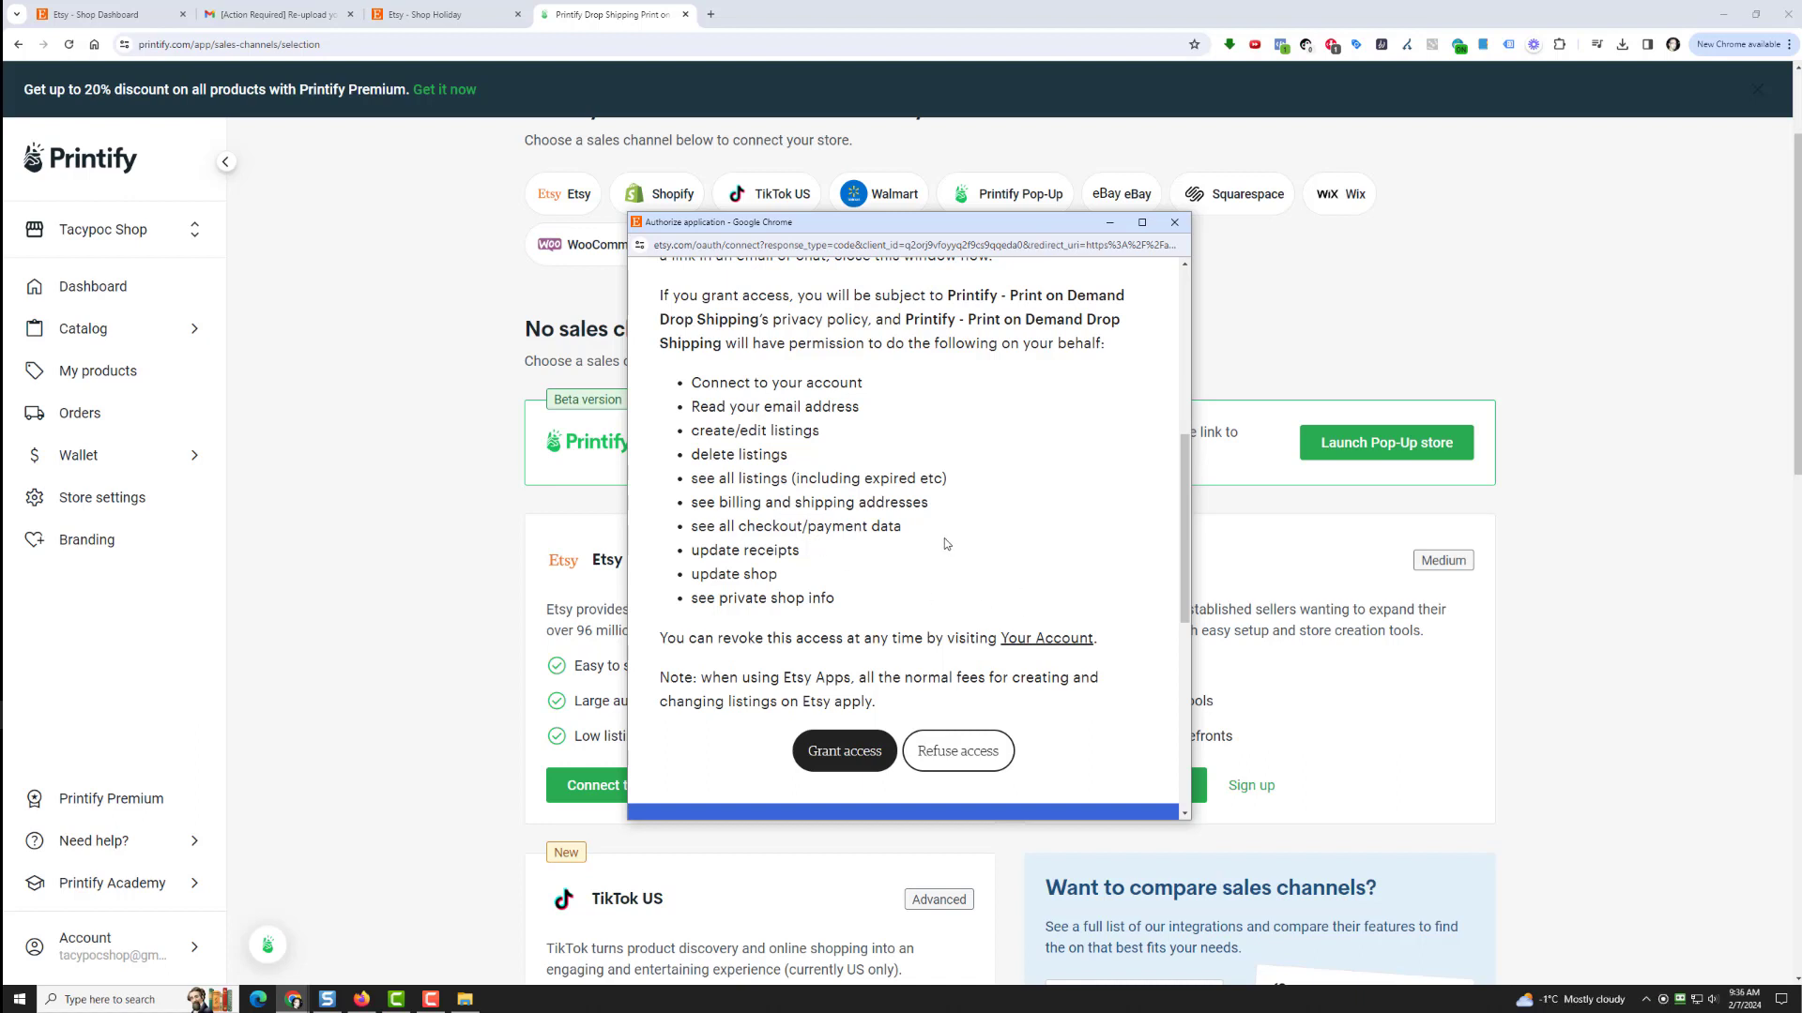
pyautogui.click(856, 751)
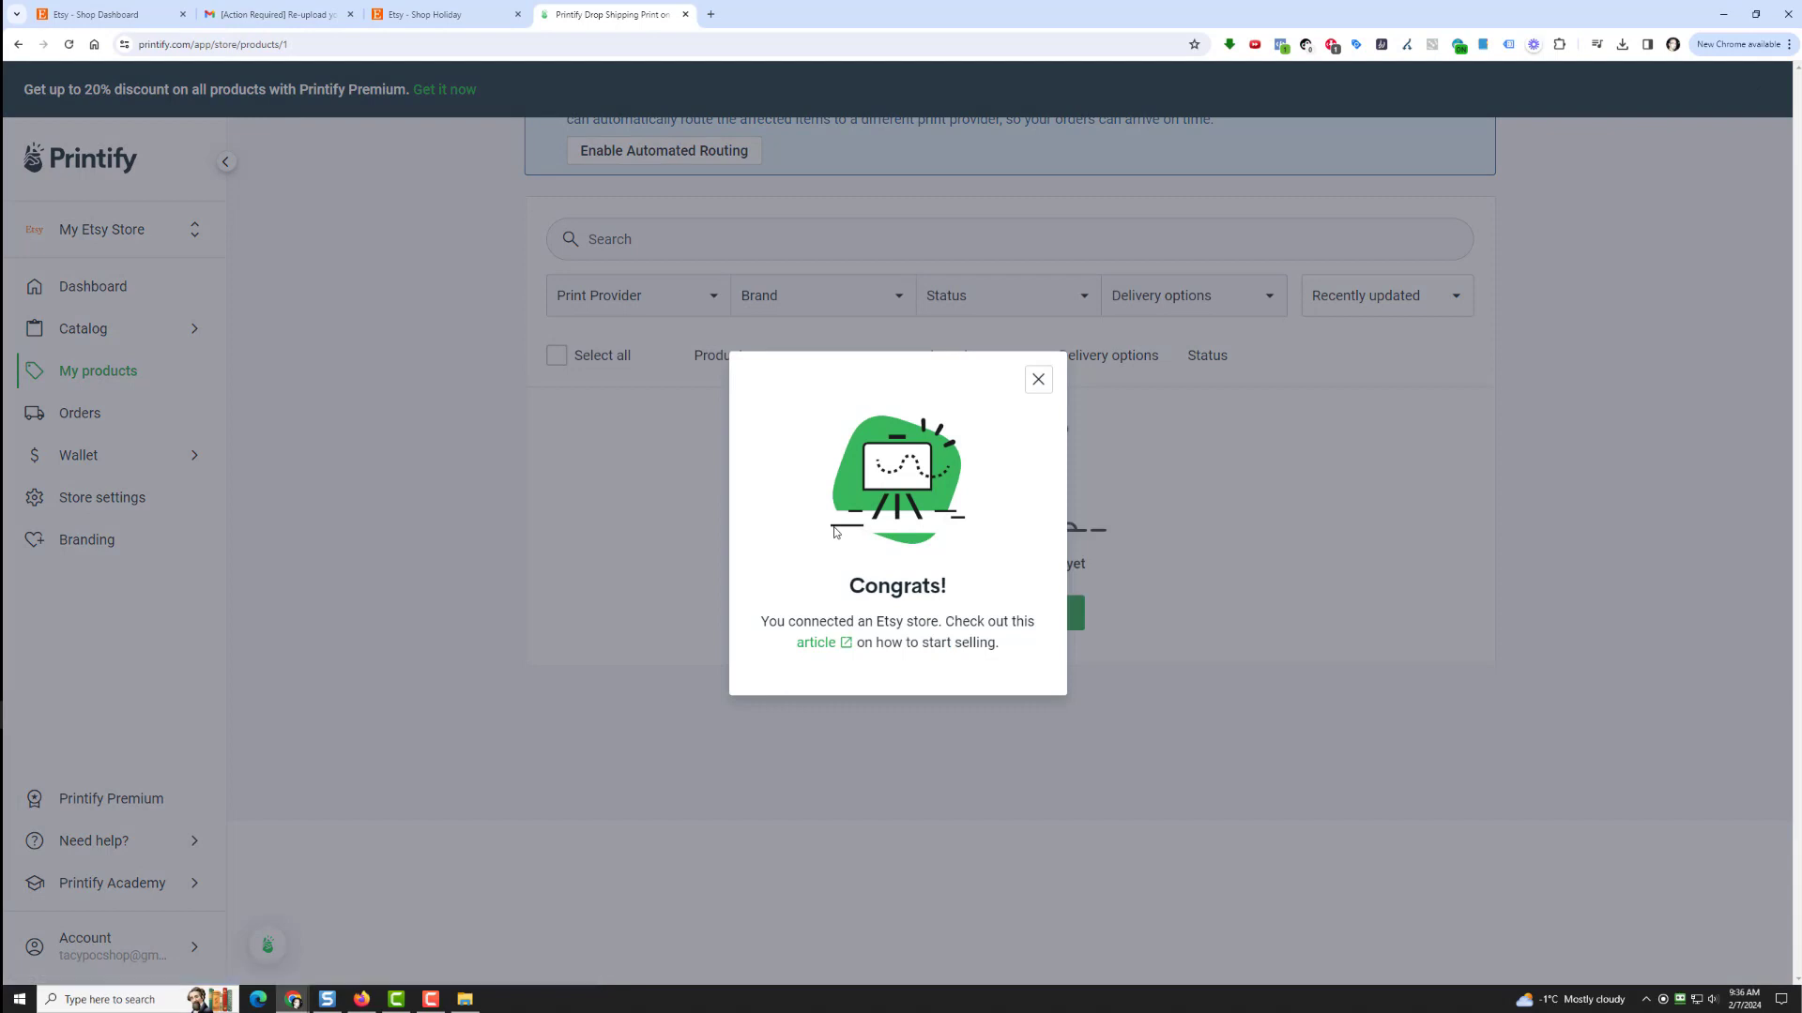
pyautogui.click(1038, 380)
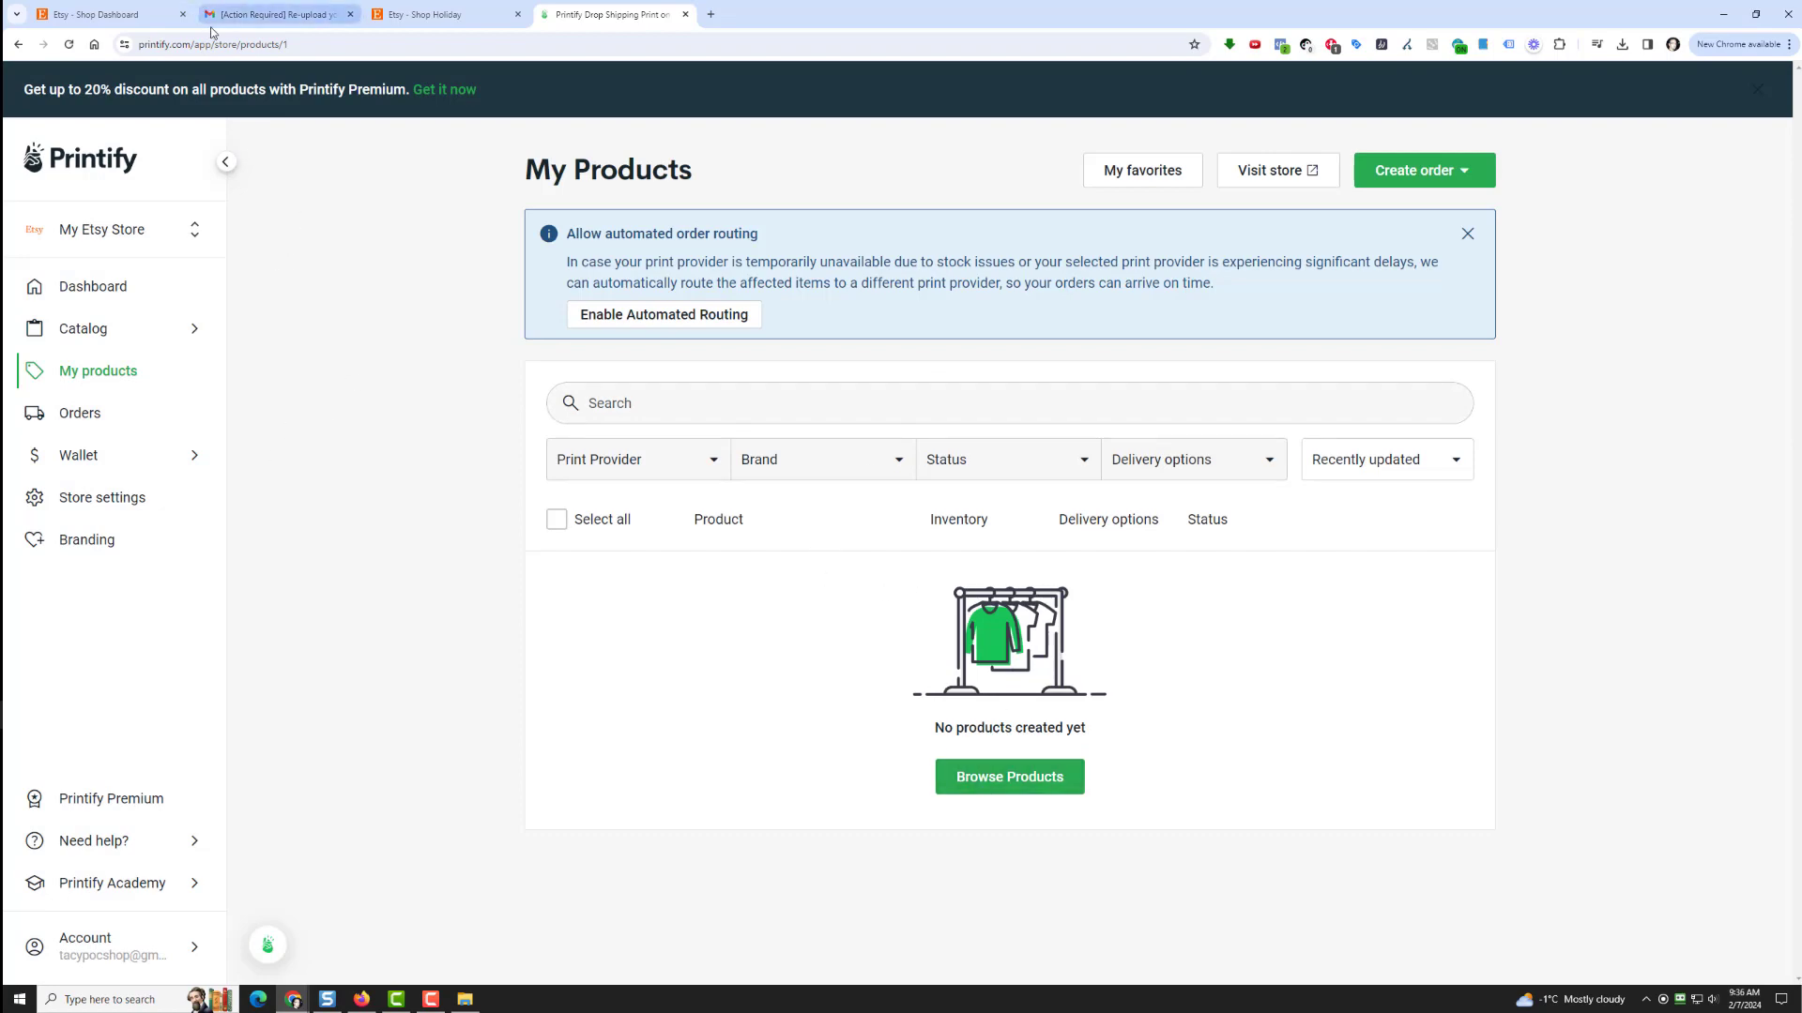
# Return to the Etsy shop's listings and open the funny coffee mug listing for editing.
pyautogui.click(103, 13)
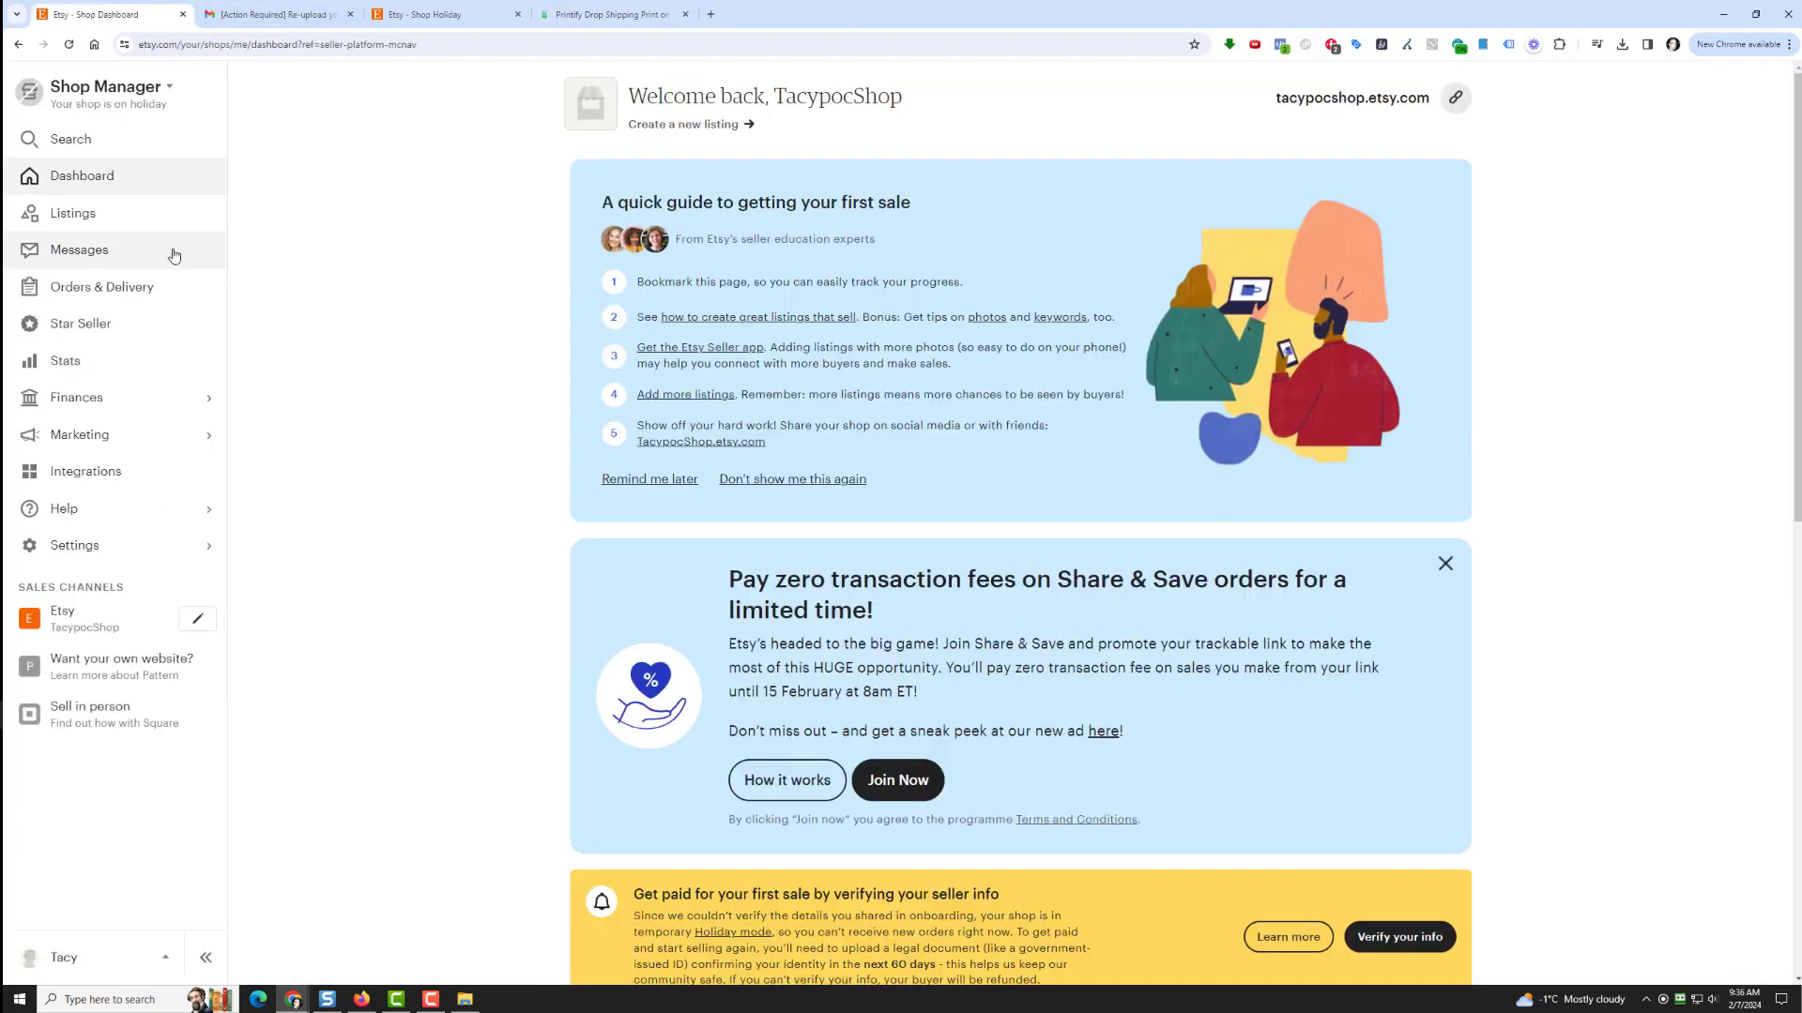
pyautogui.click(233, 229)
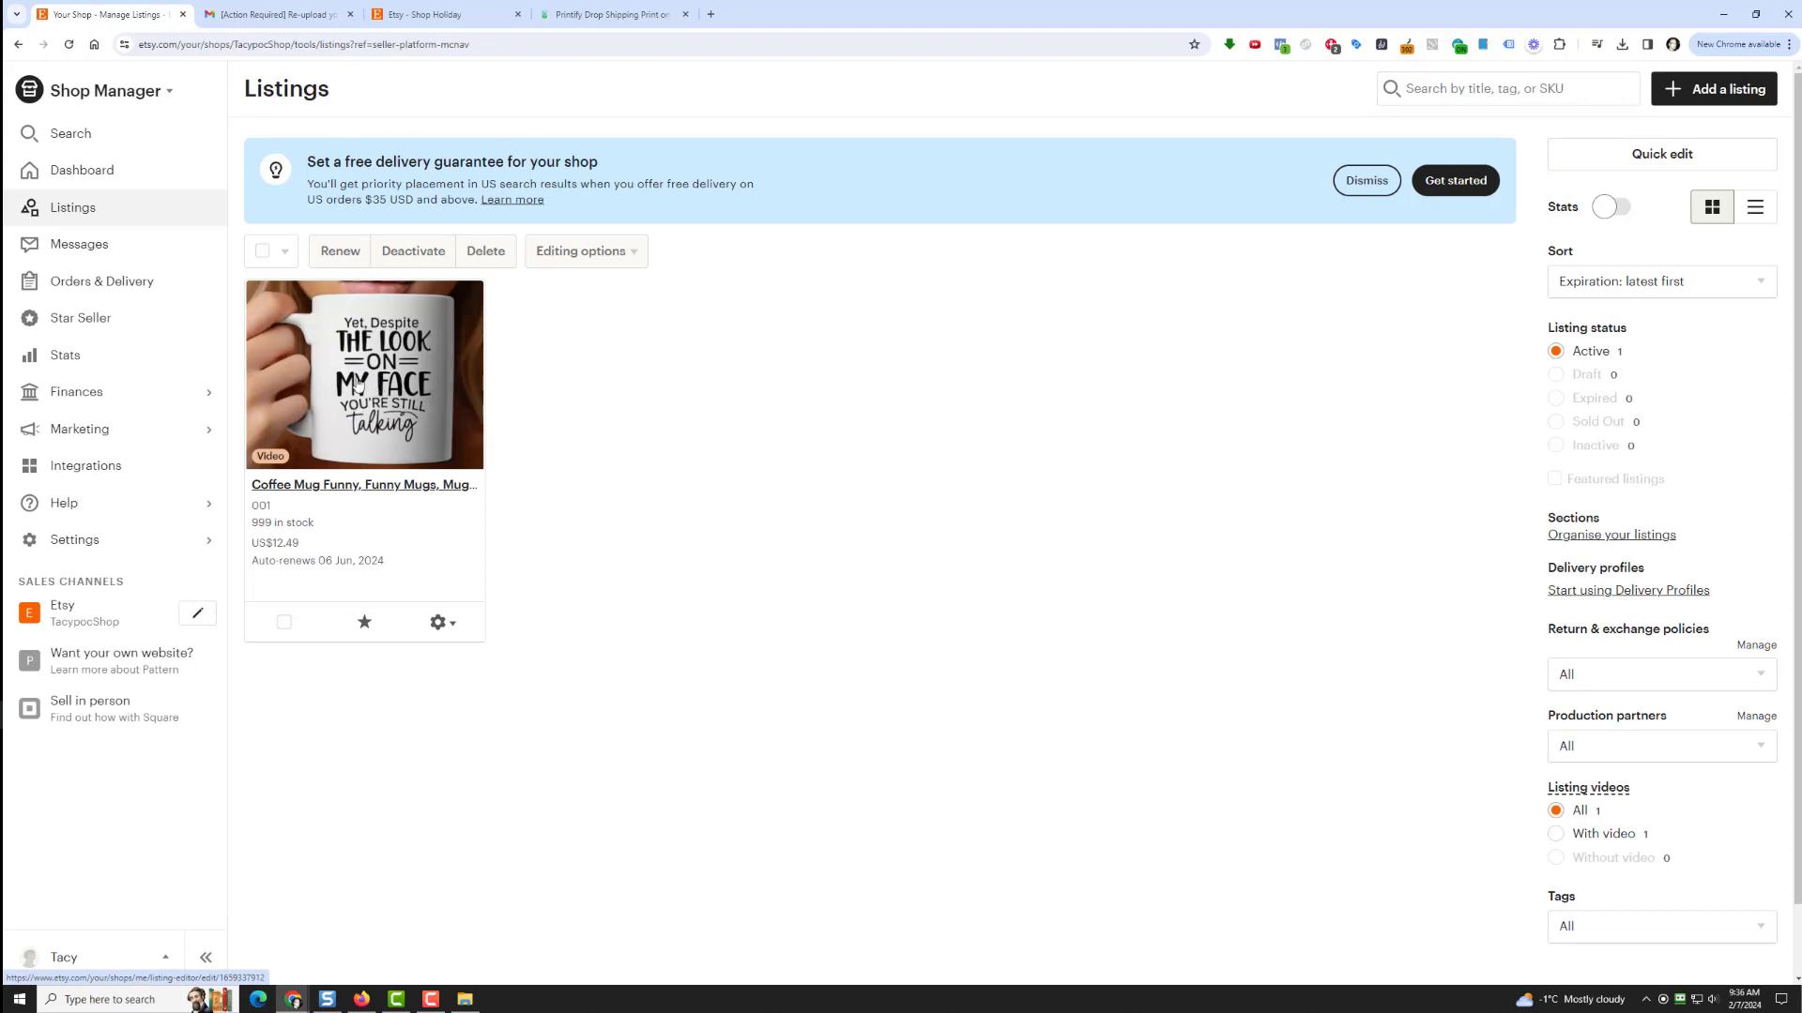
pyautogui.click(442, 623)
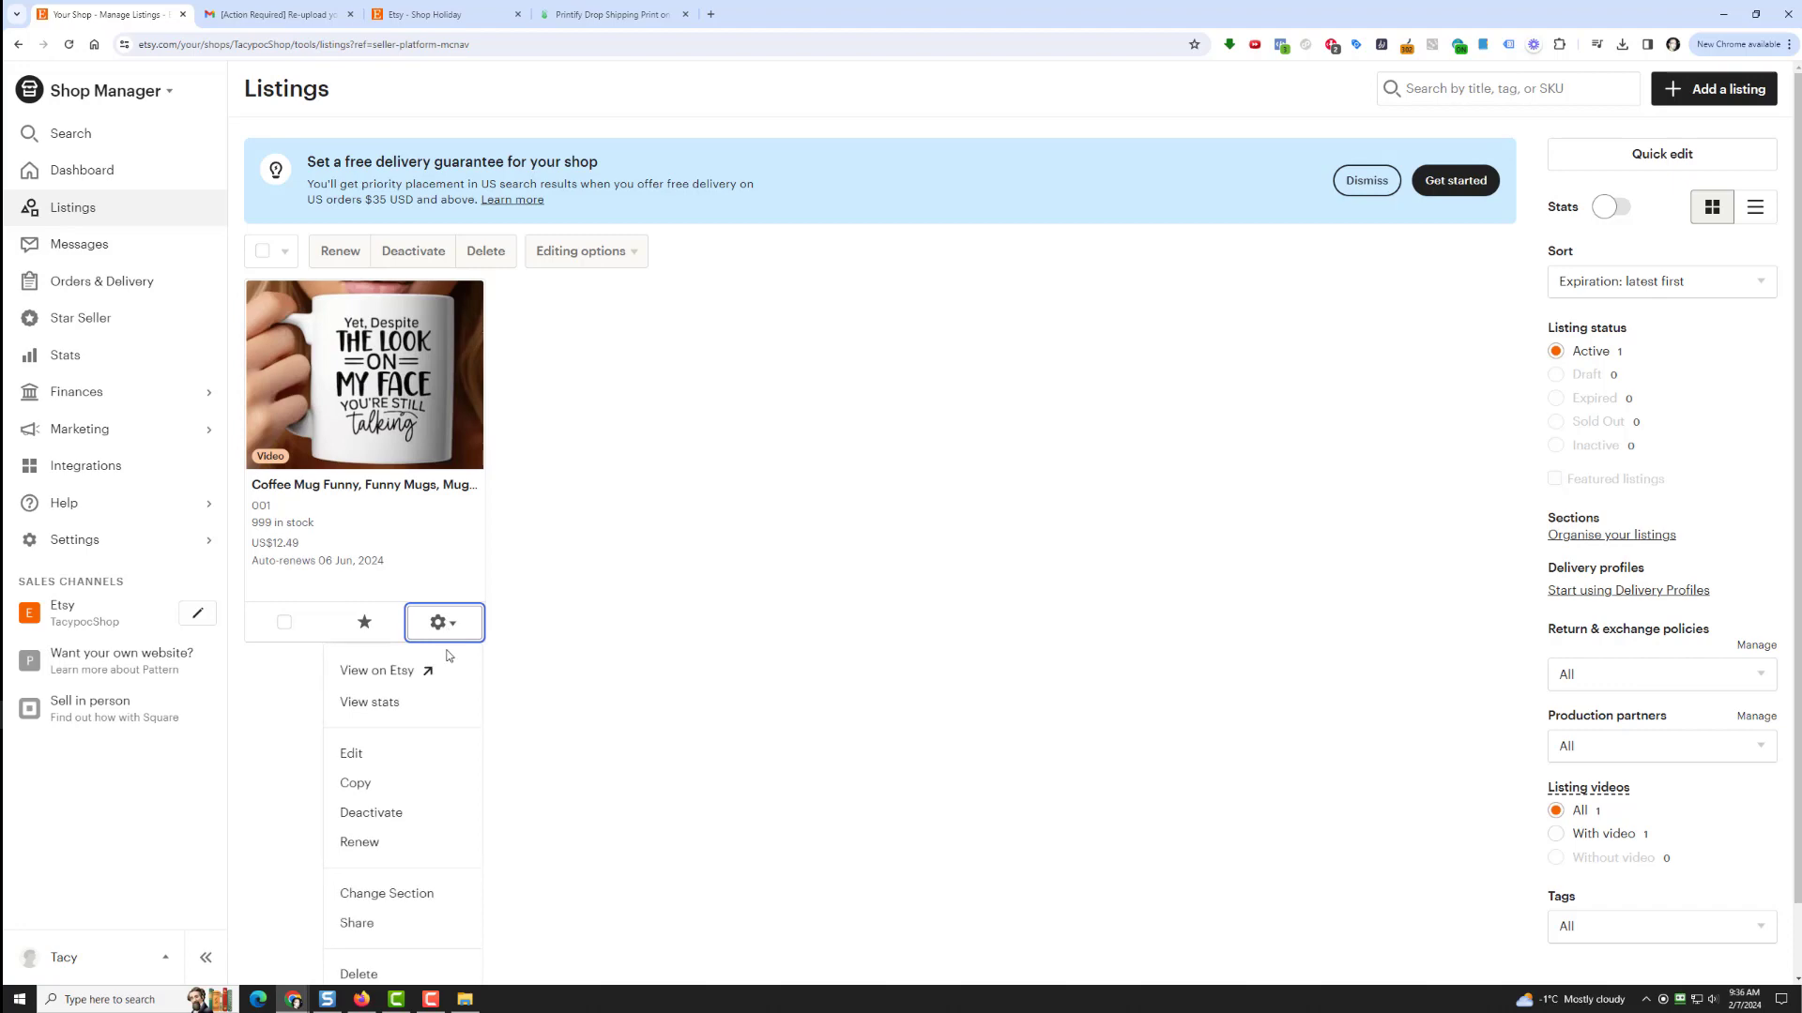
pyautogui.click(413, 753)
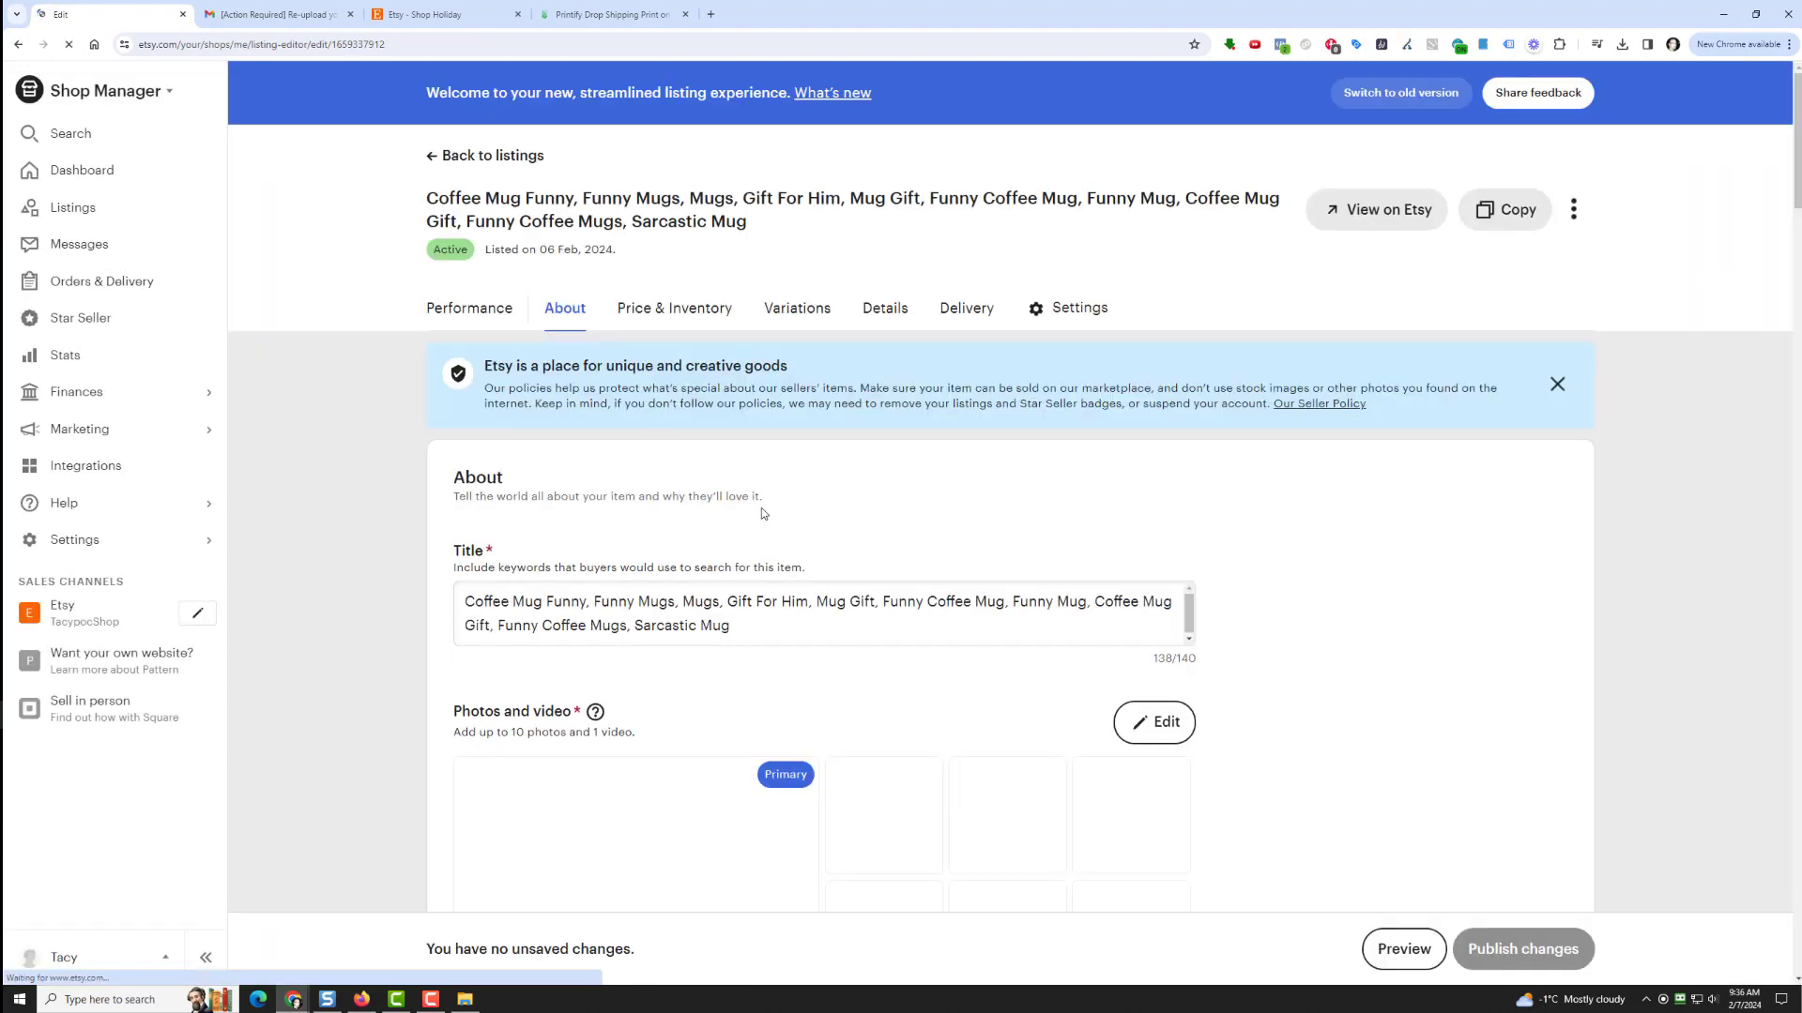
# Clear the SKU in the price and inventory section of the coffee mug listing.
pyautogui.scroll(-20, 340, 710)
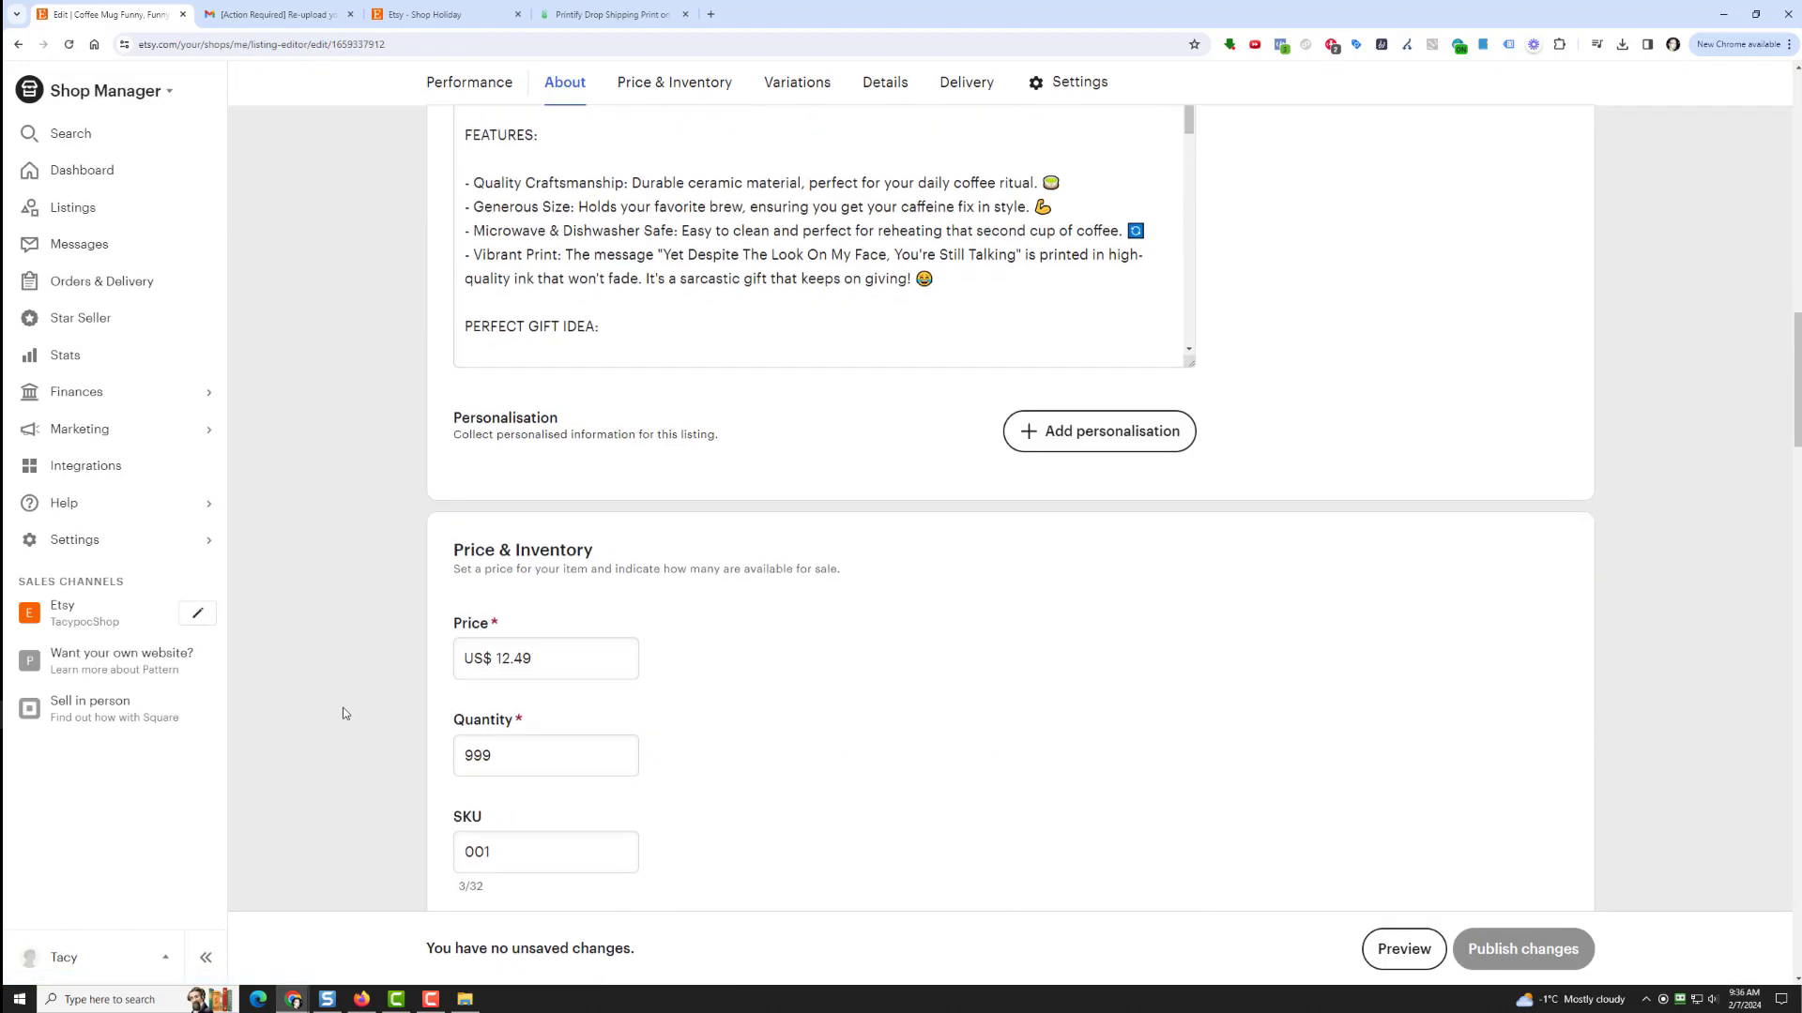
pyautogui.moveTo(522, 362); pyautogui.dragTo(418, 383)
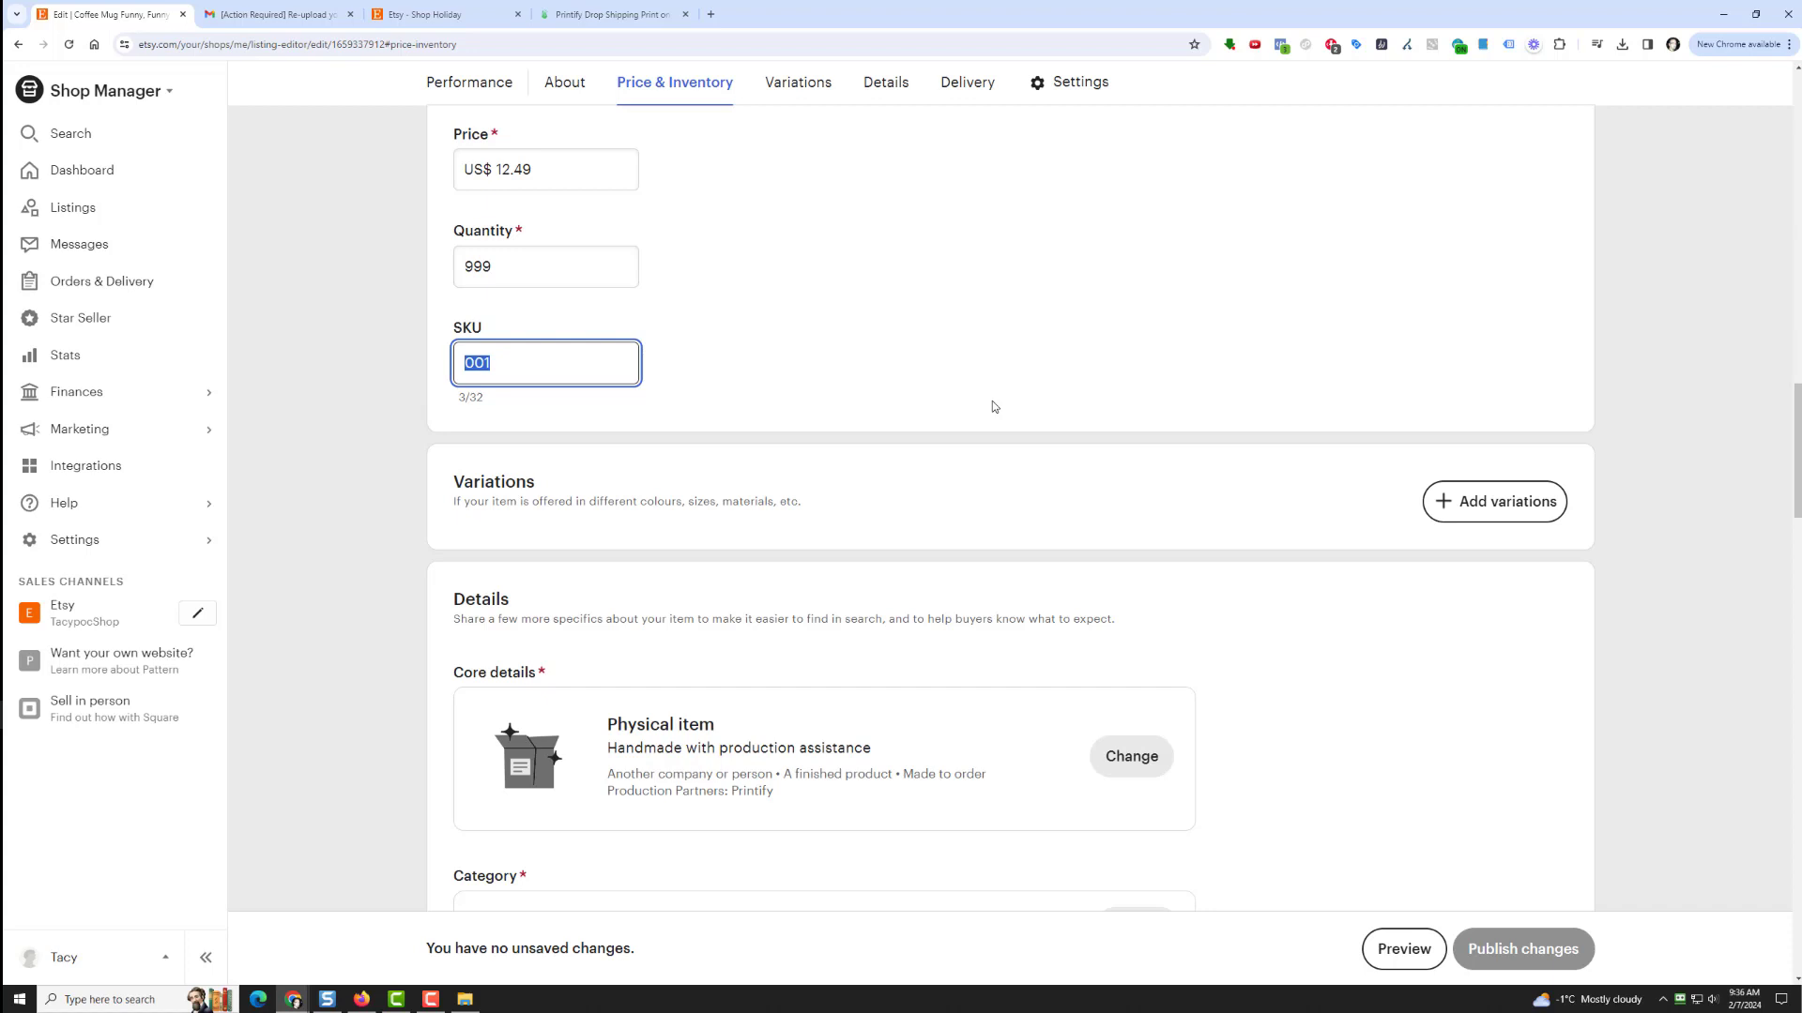
pyautogui.press('BackSpace')
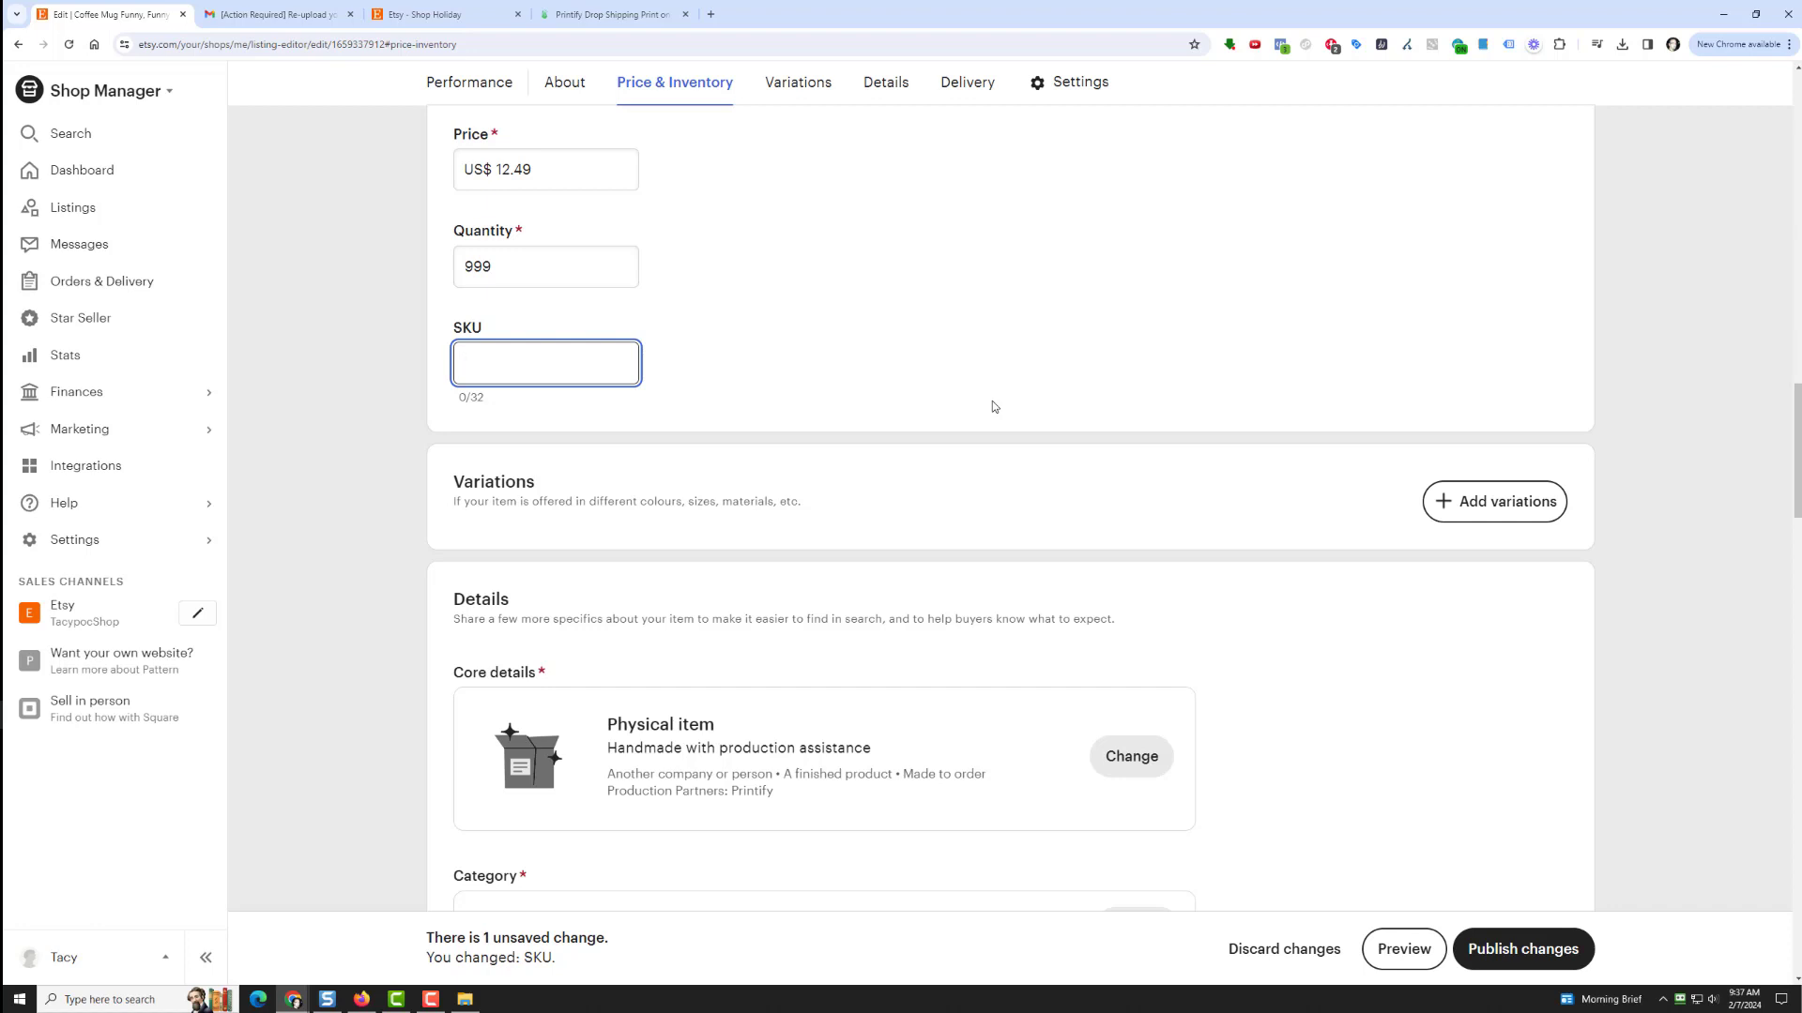
# Switch back to Printify and search its product catalog for "mugs".
pyautogui.click(605, 13)
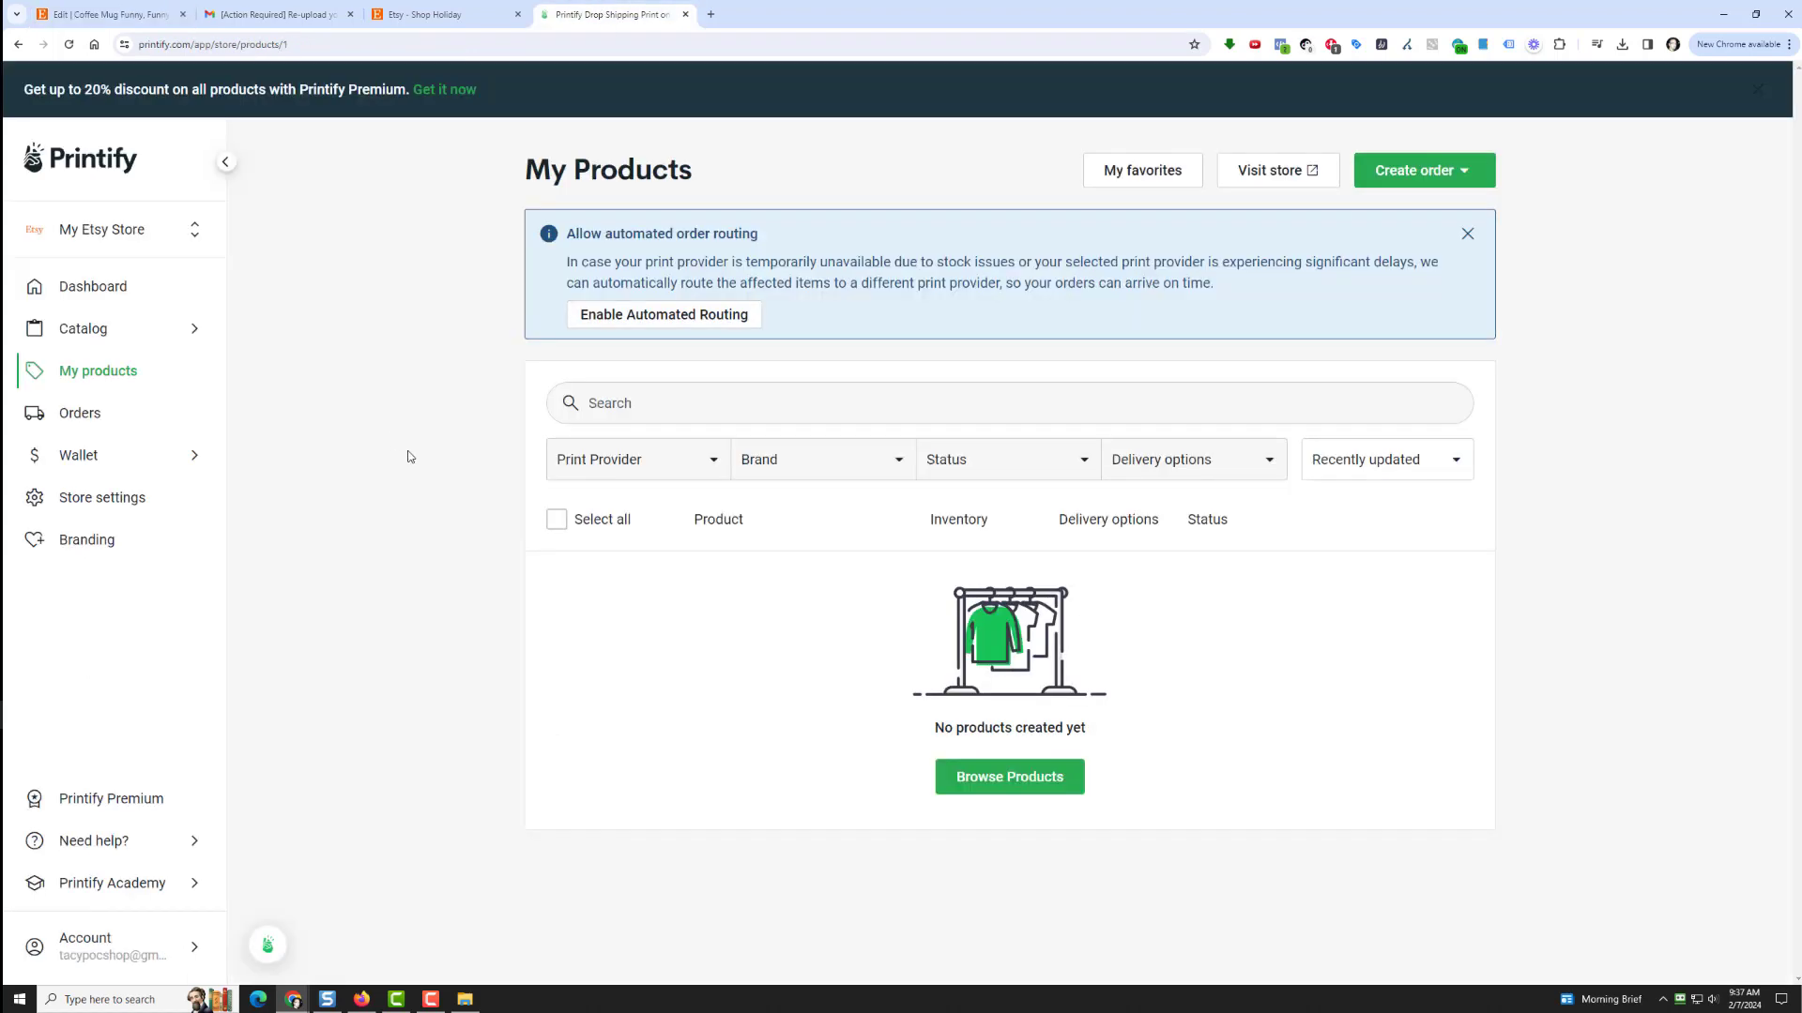
pyautogui.click(156, 340)
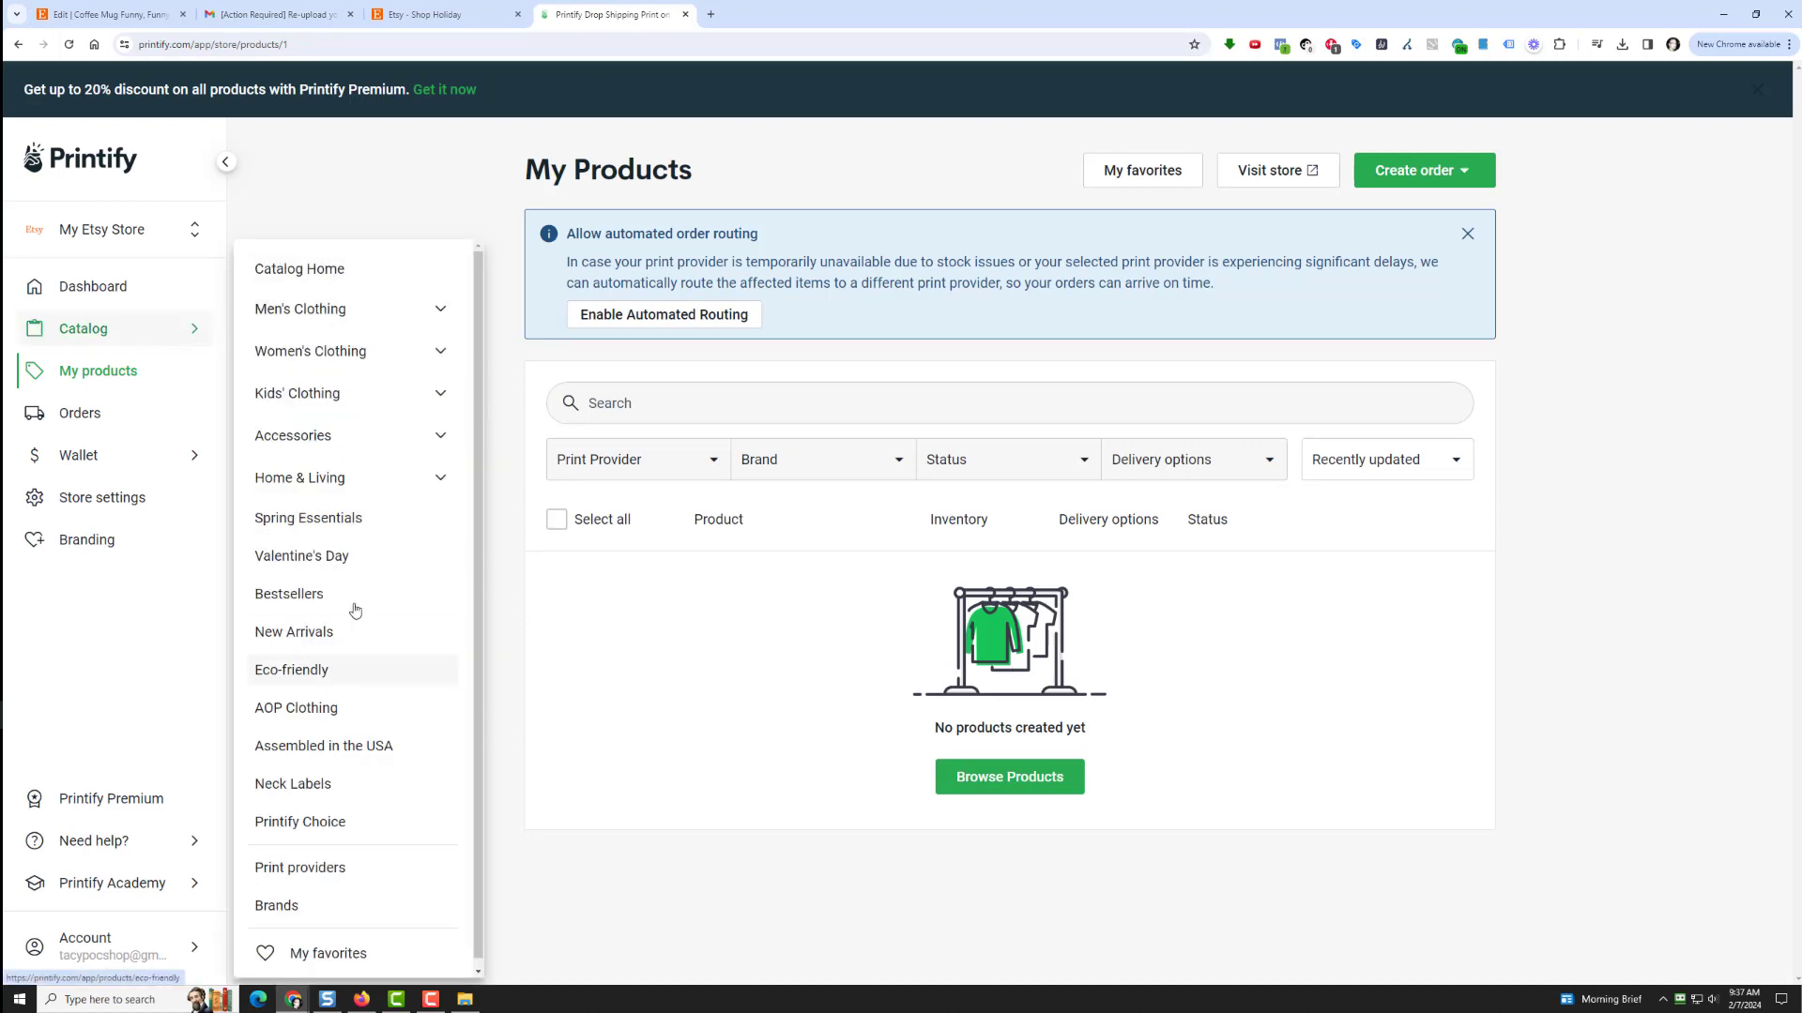
pyautogui.click(323, 268)
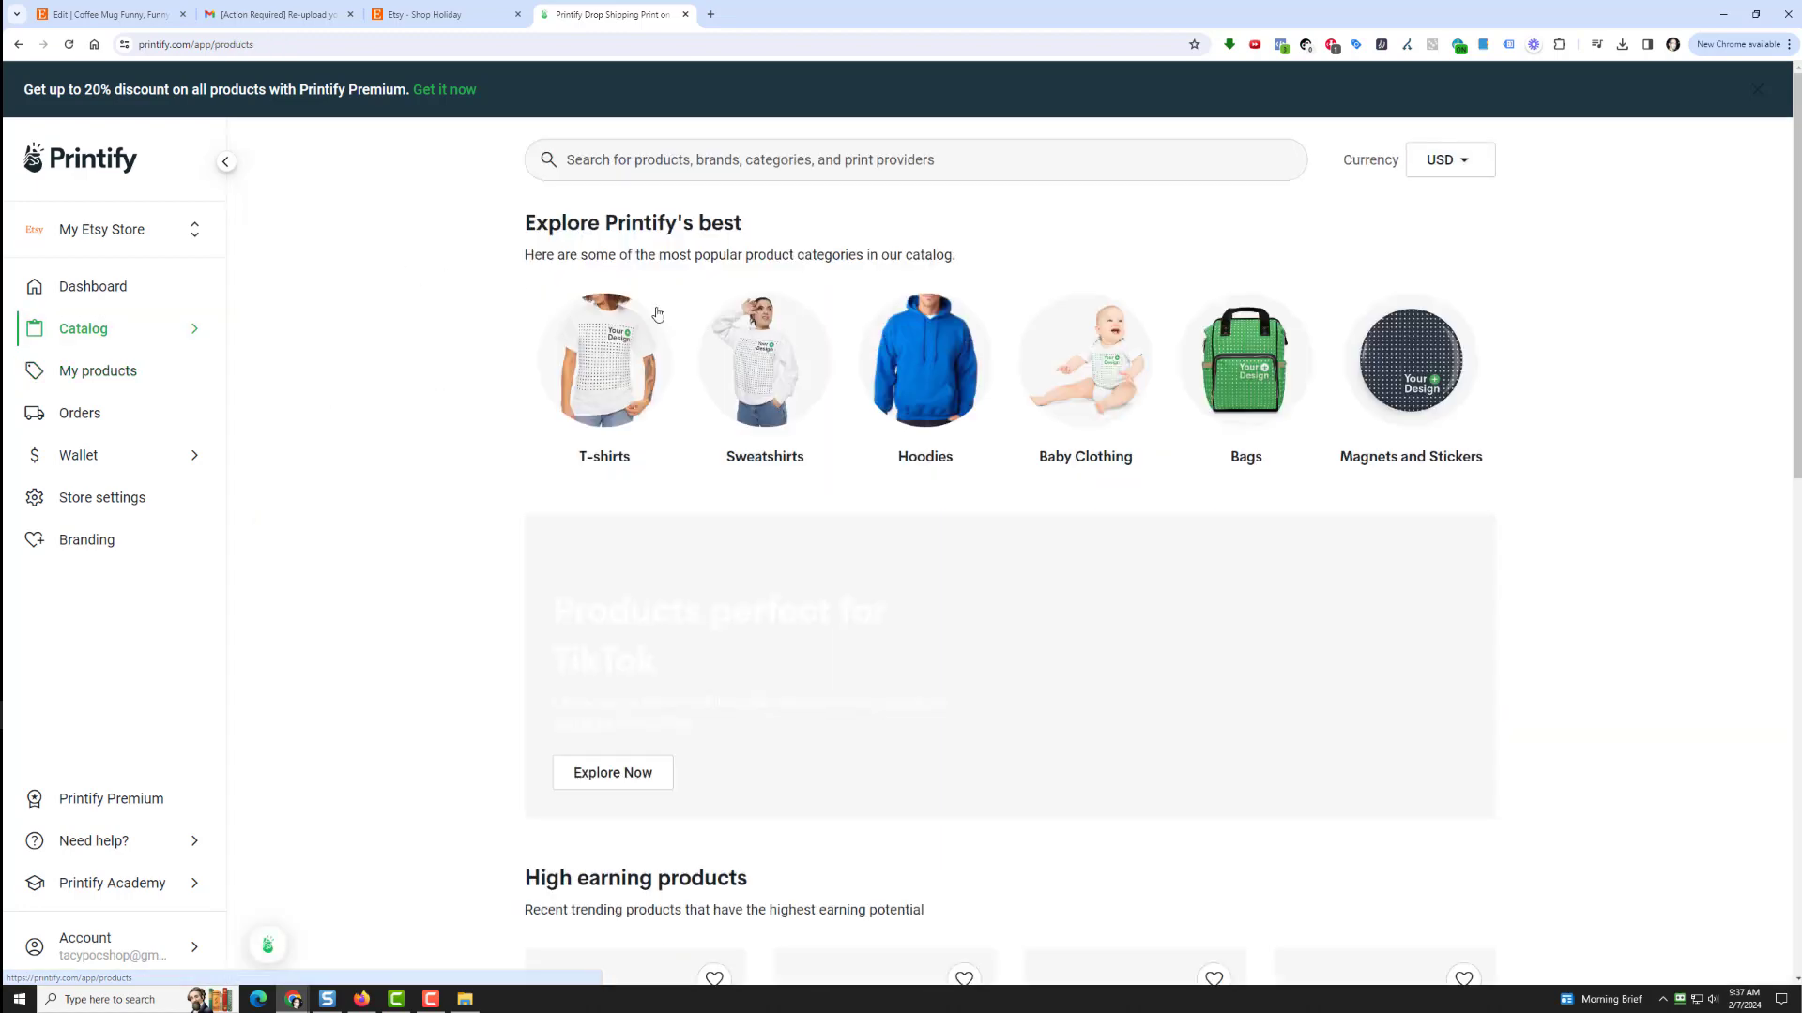
pyautogui.click(673, 167)
pyautogui.write('mugs')
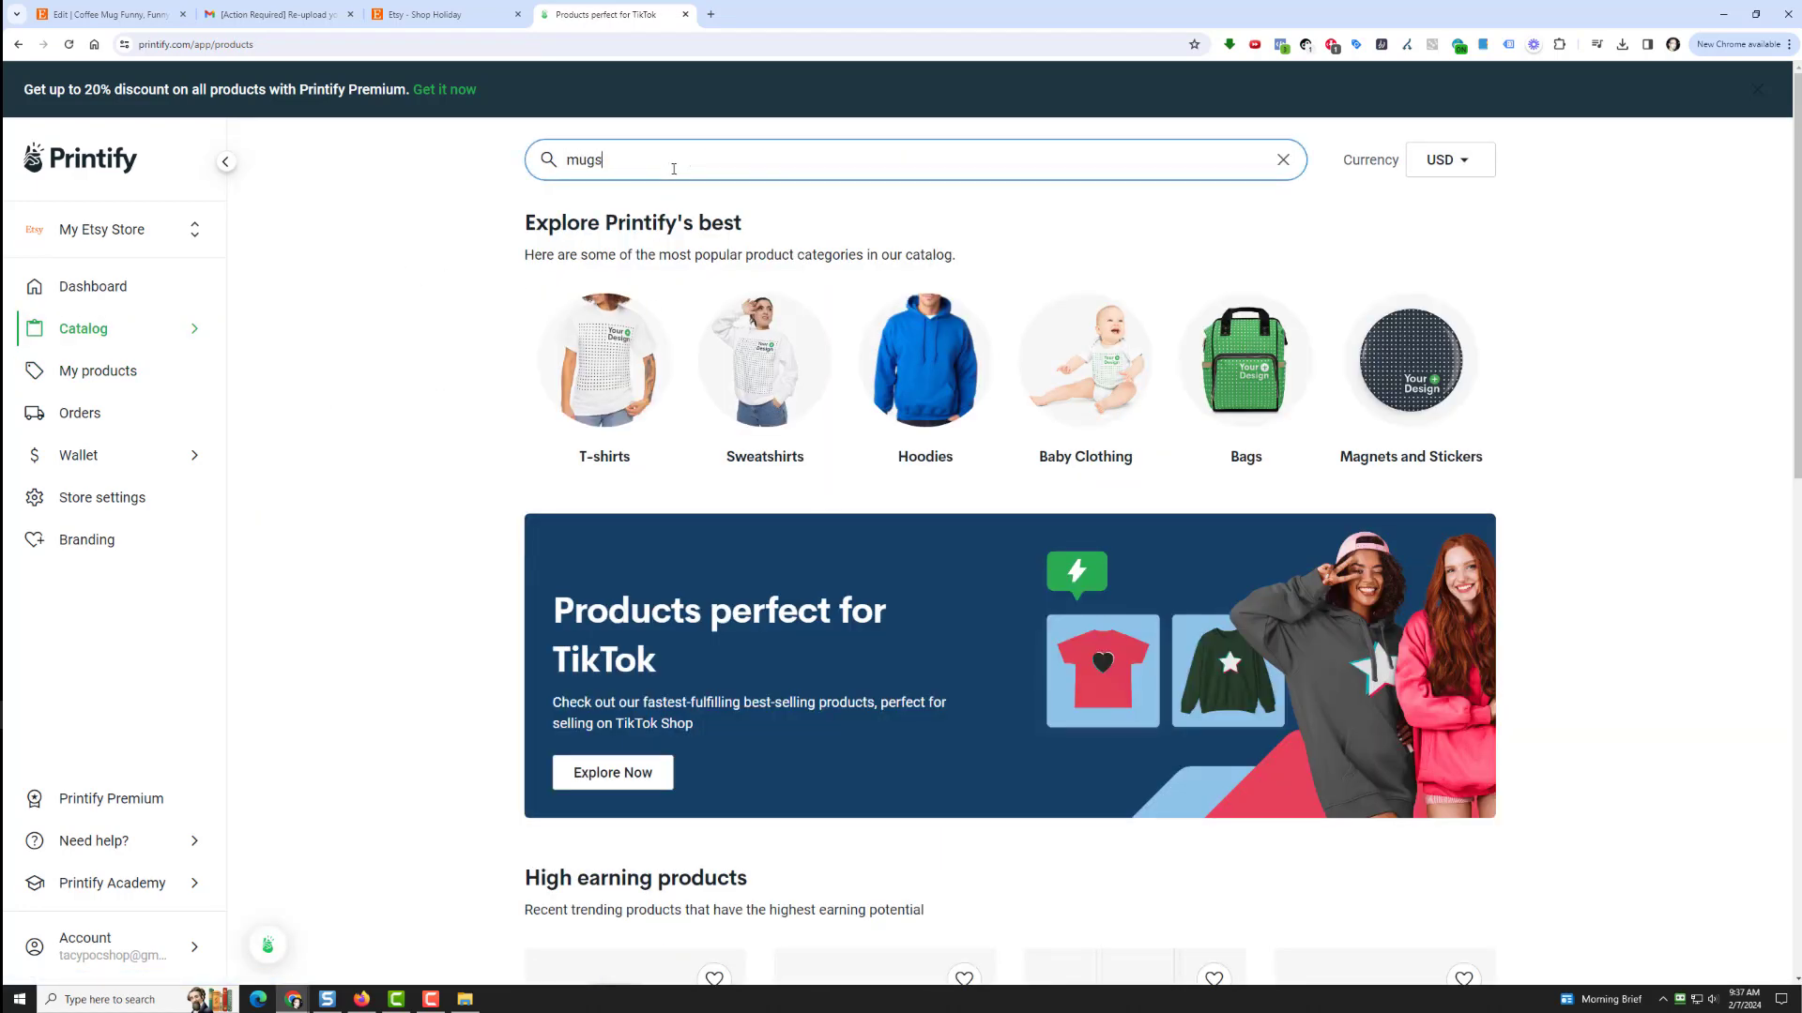
pyautogui.press('Return')
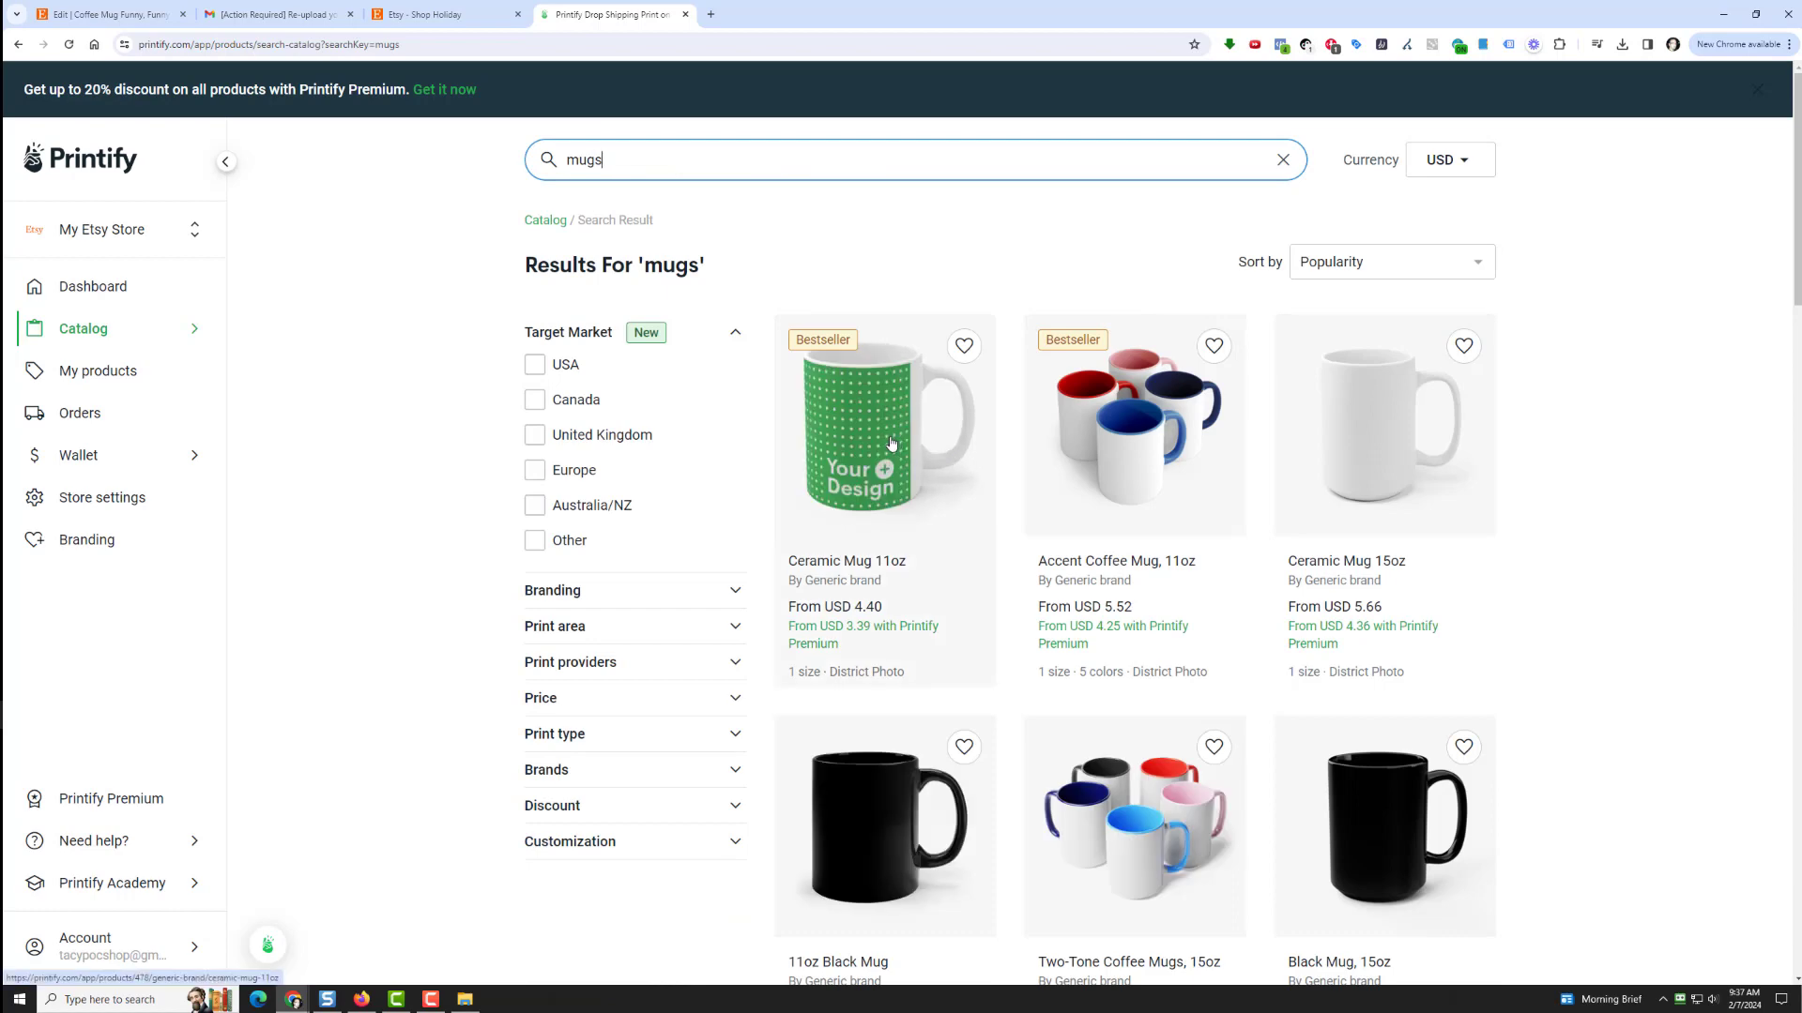
# Start designing the District Photo Ceramic Mug 11oz and add "yet despite the look on my face youre still talking.png" to its print area.
pyautogui.click(892, 443)
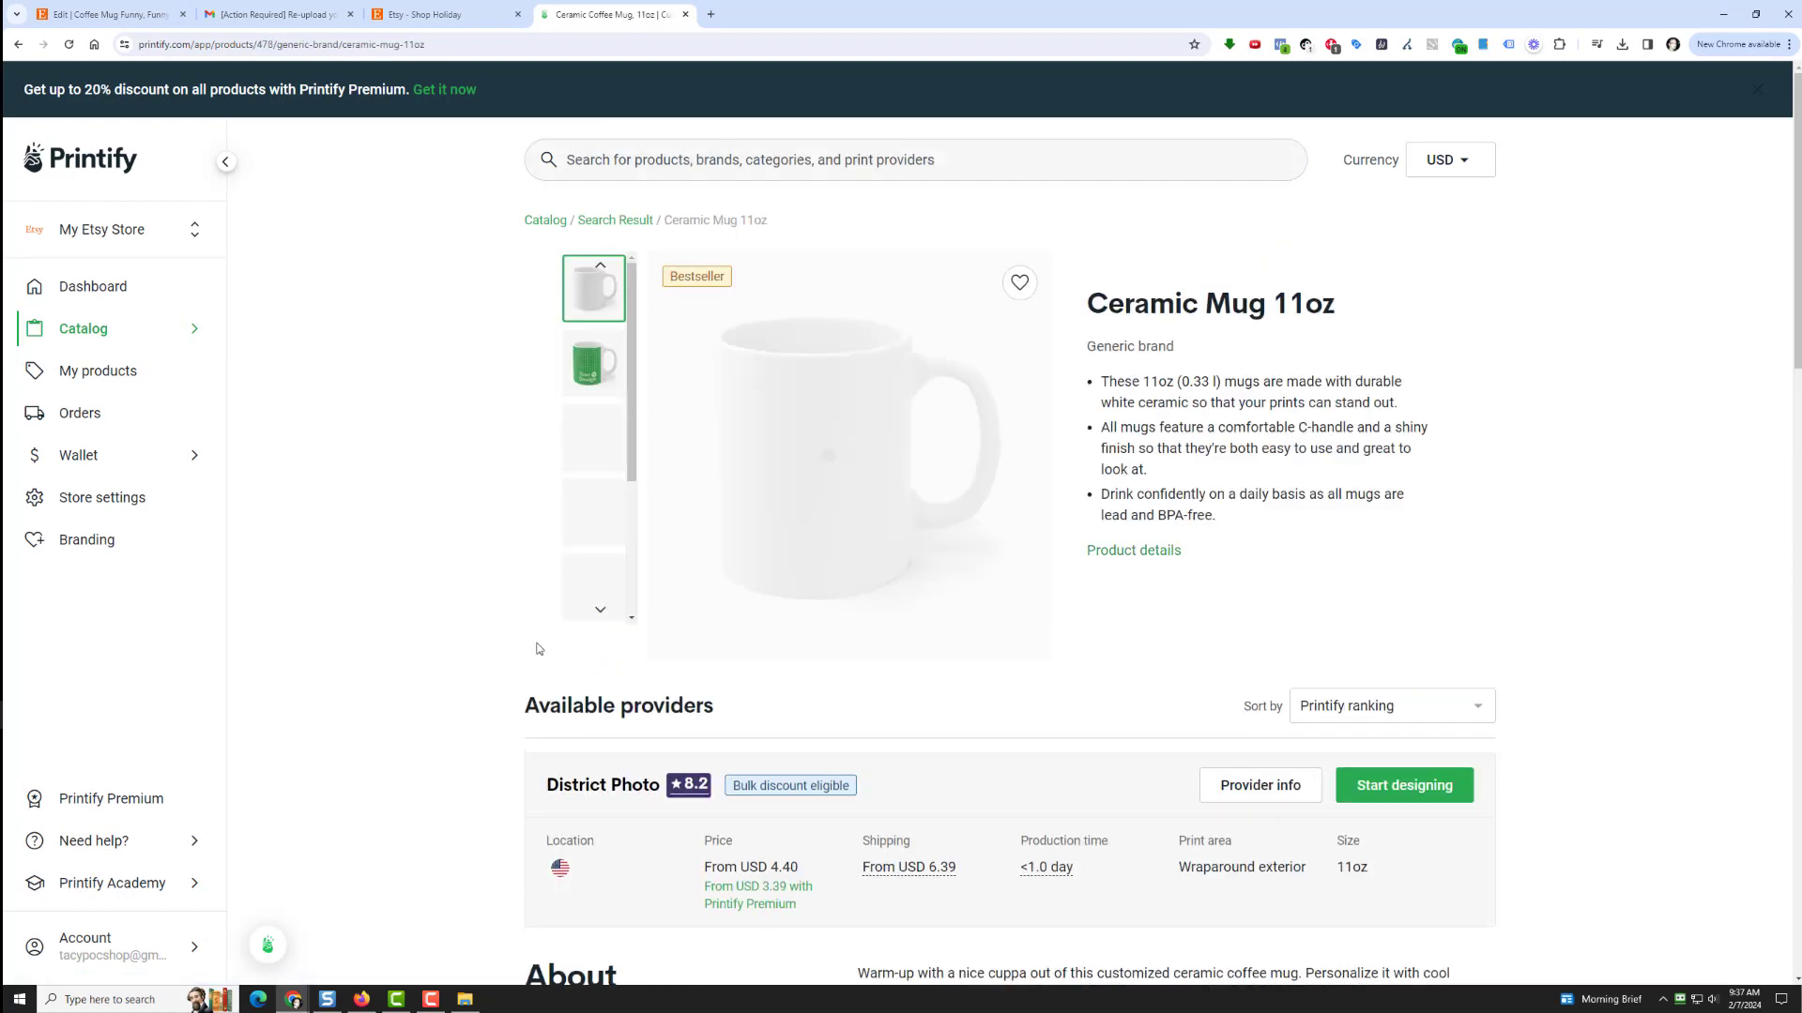
pyautogui.click(1405, 786)
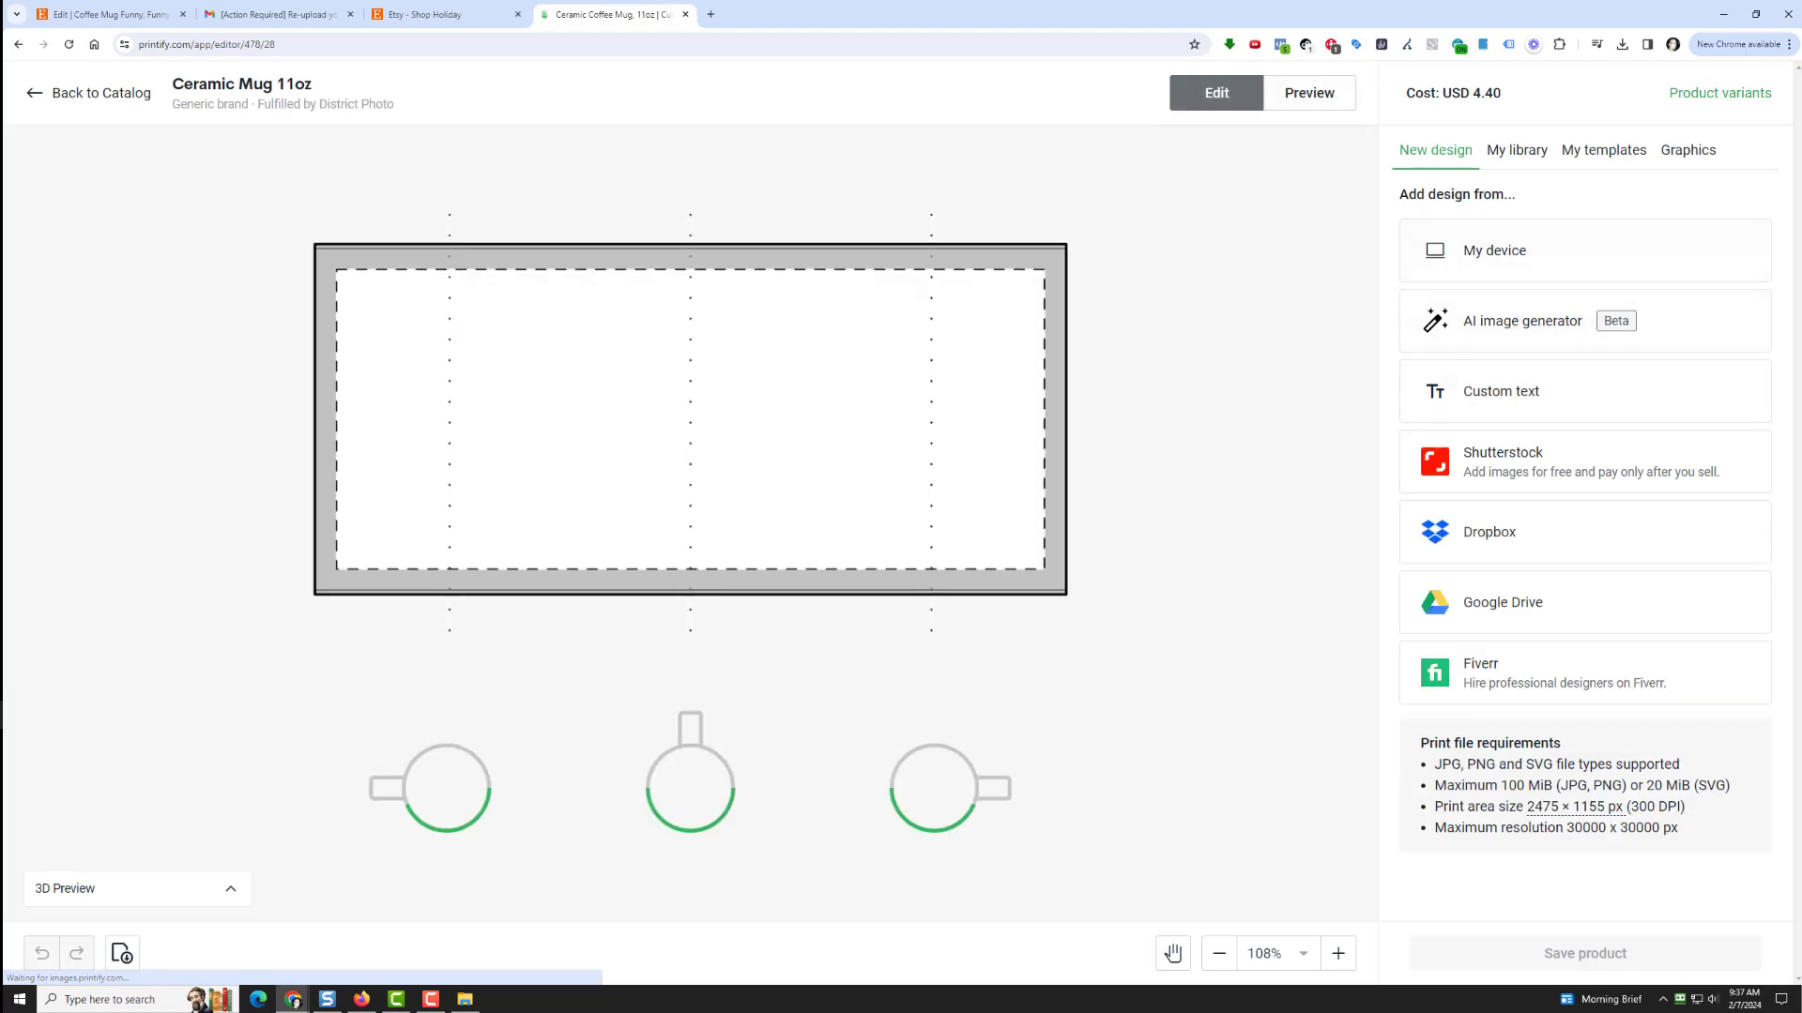
pyautogui.hotkey('alt', 'Tab')
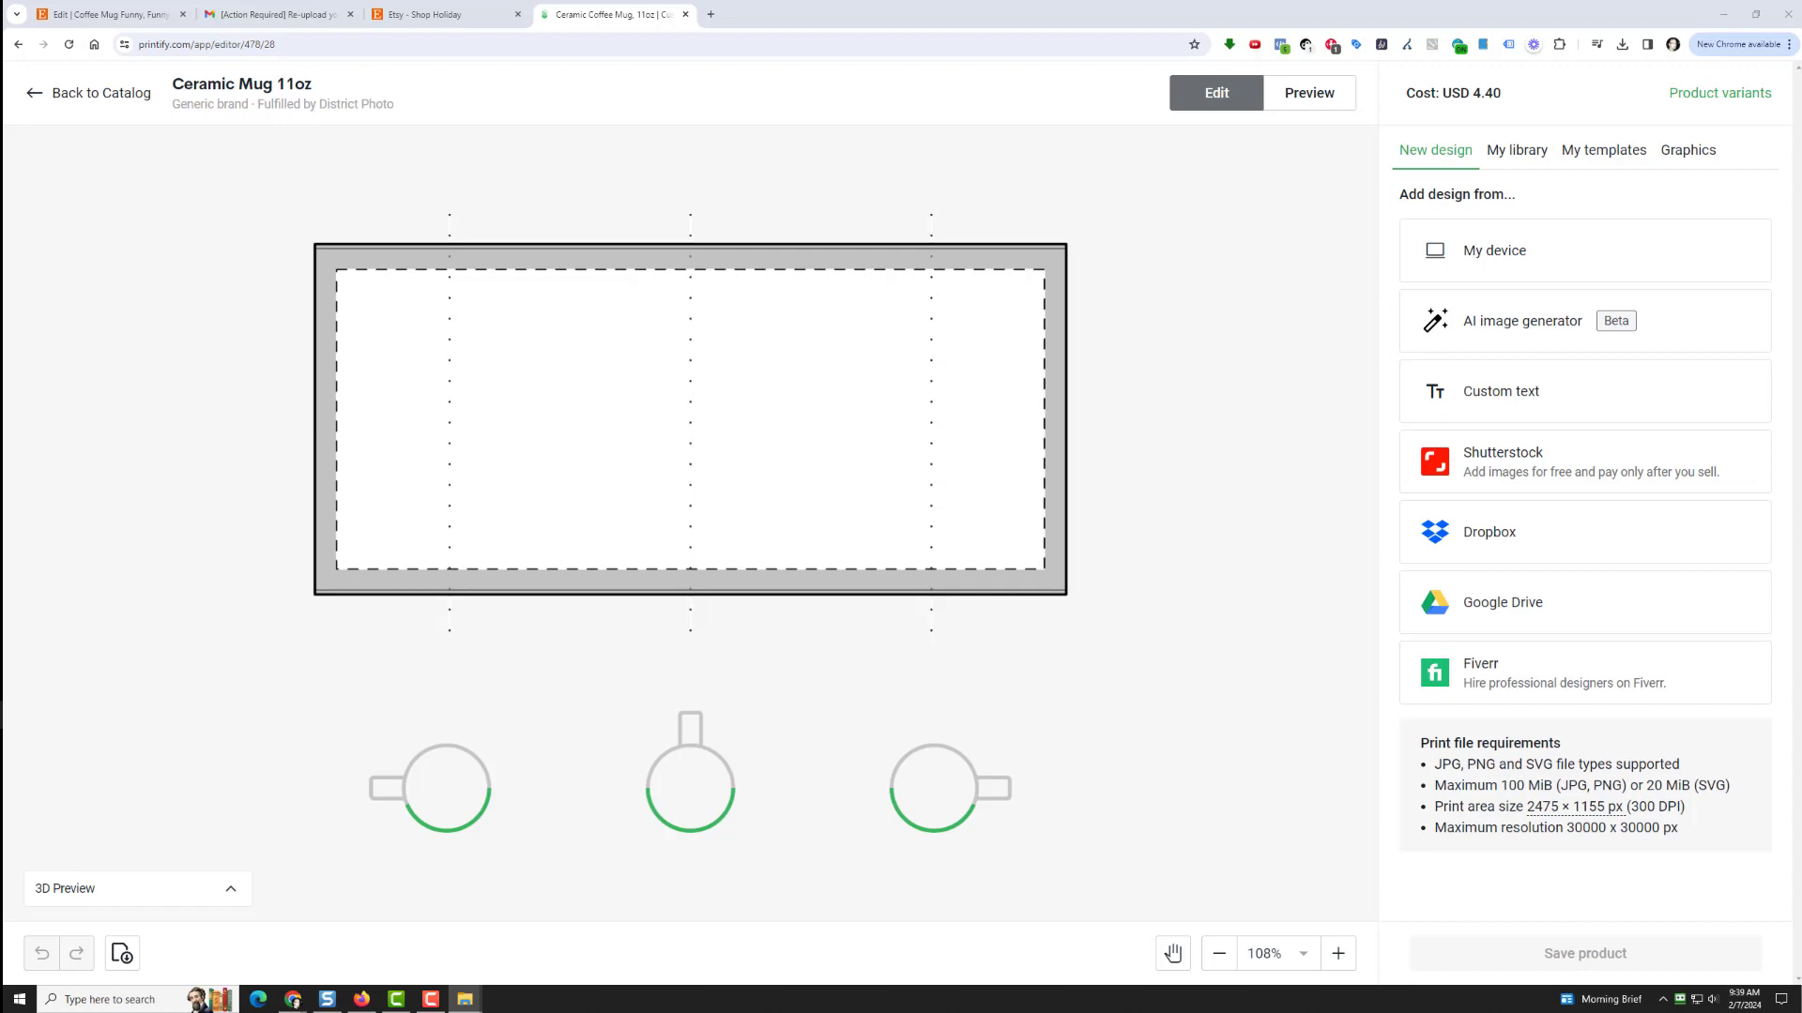
pyautogui.click(465, 999)
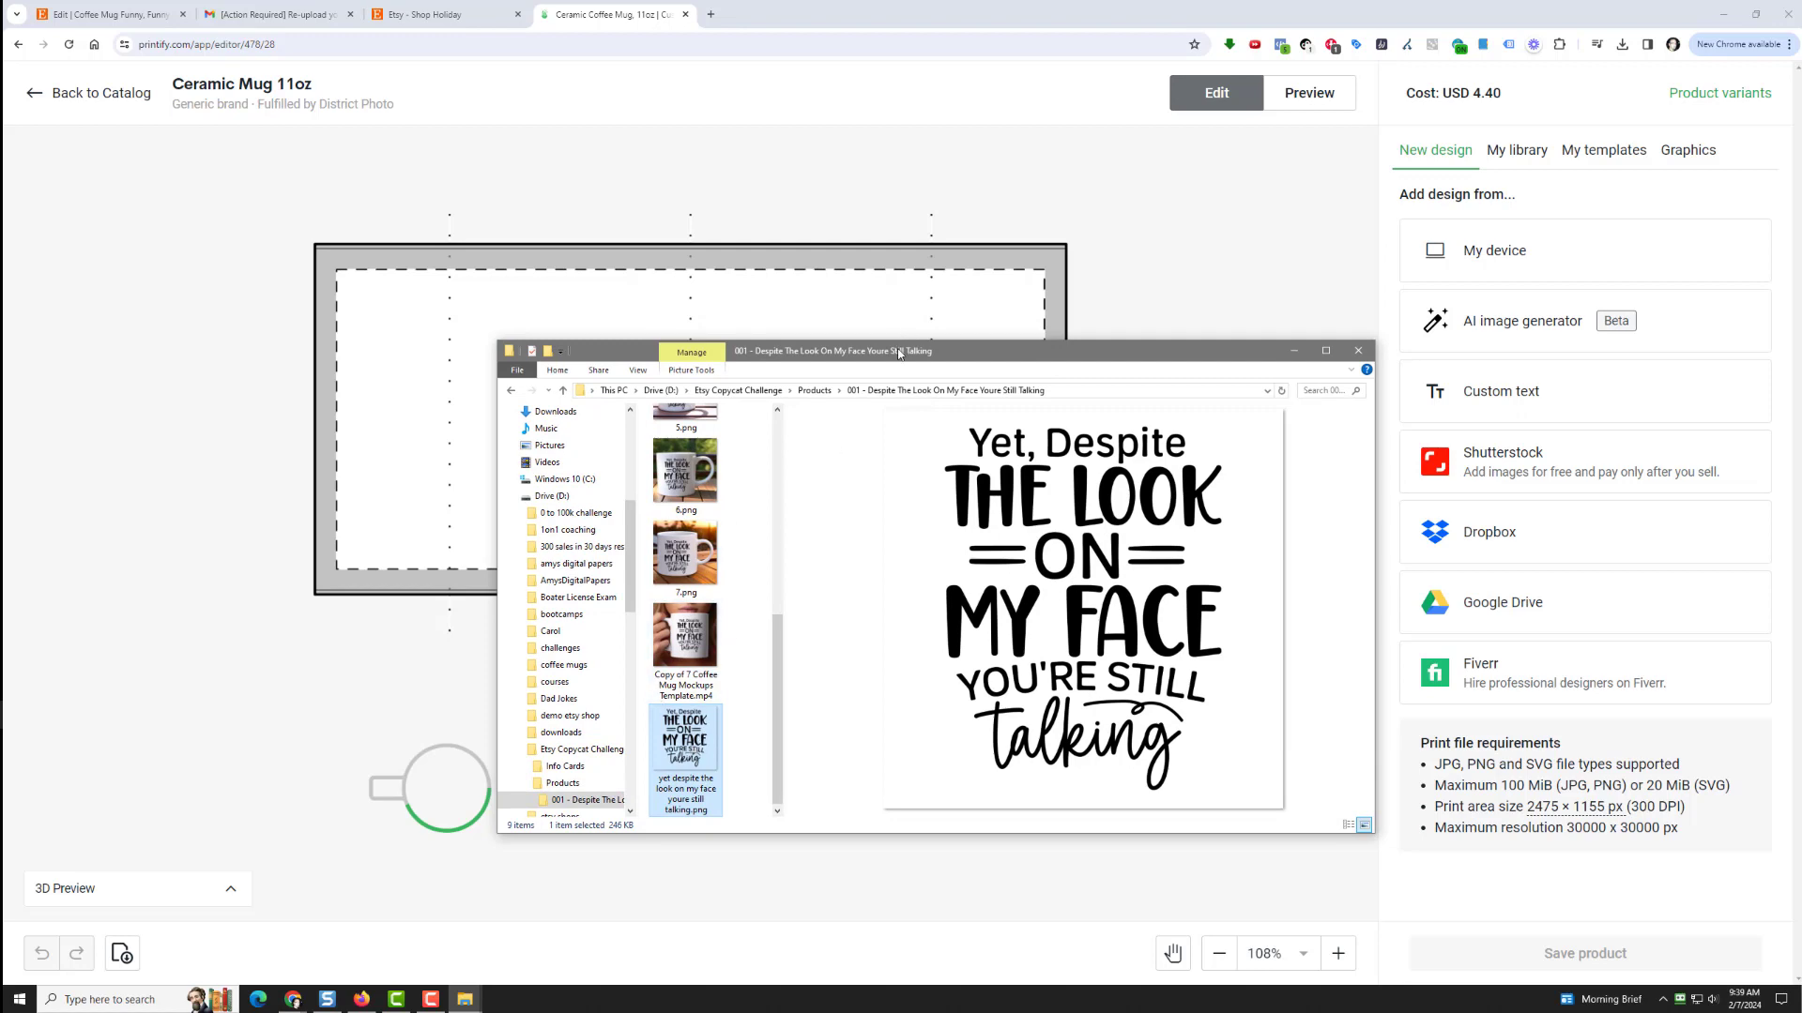
pyautogui.moveTo(898, 354); pyautogui.dragTo(790, 447)
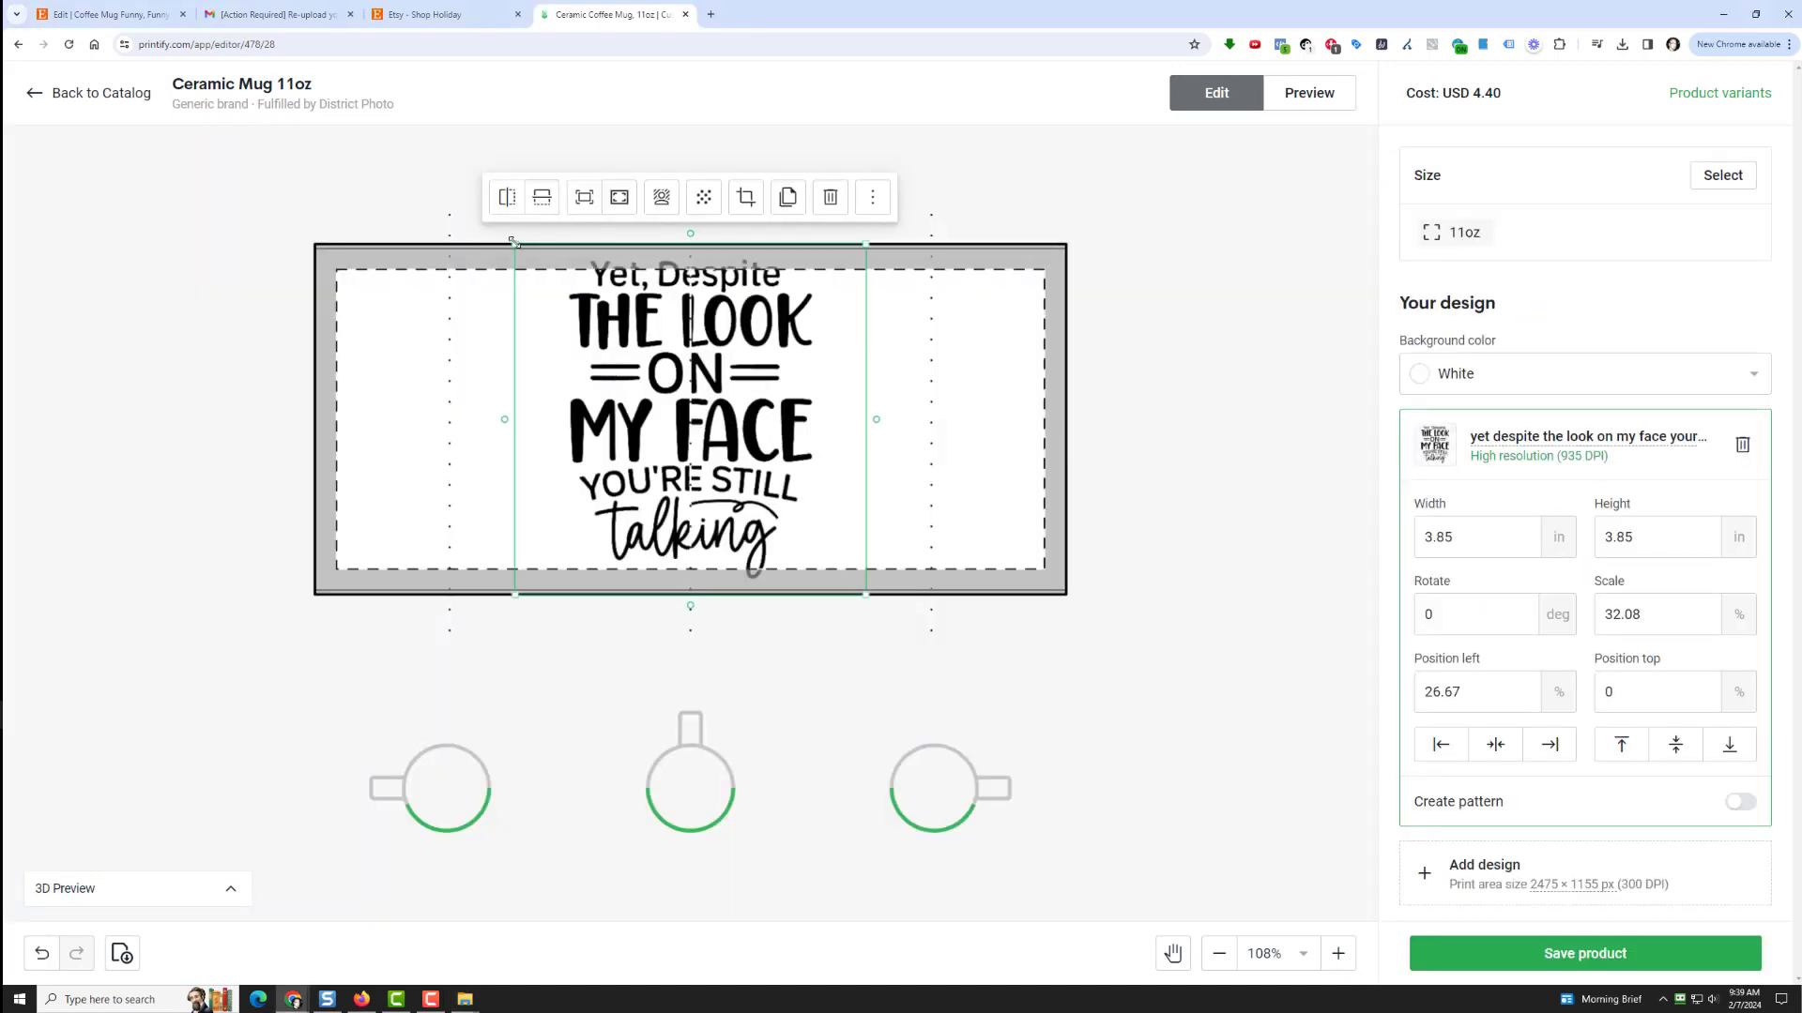
# Resize the design to about 3.11 in square and place it vertically centred at about 4% from the print area's left edge.
pyautogui.moveTo(514, 244); pyautogui.dragTo(573, 301)
pyautogui.moveTo(604, 390); pyautogui.dragTo(442, 362)
pyautogui.moveTo(391, 280); pyautogui.dragTo(397, 344)
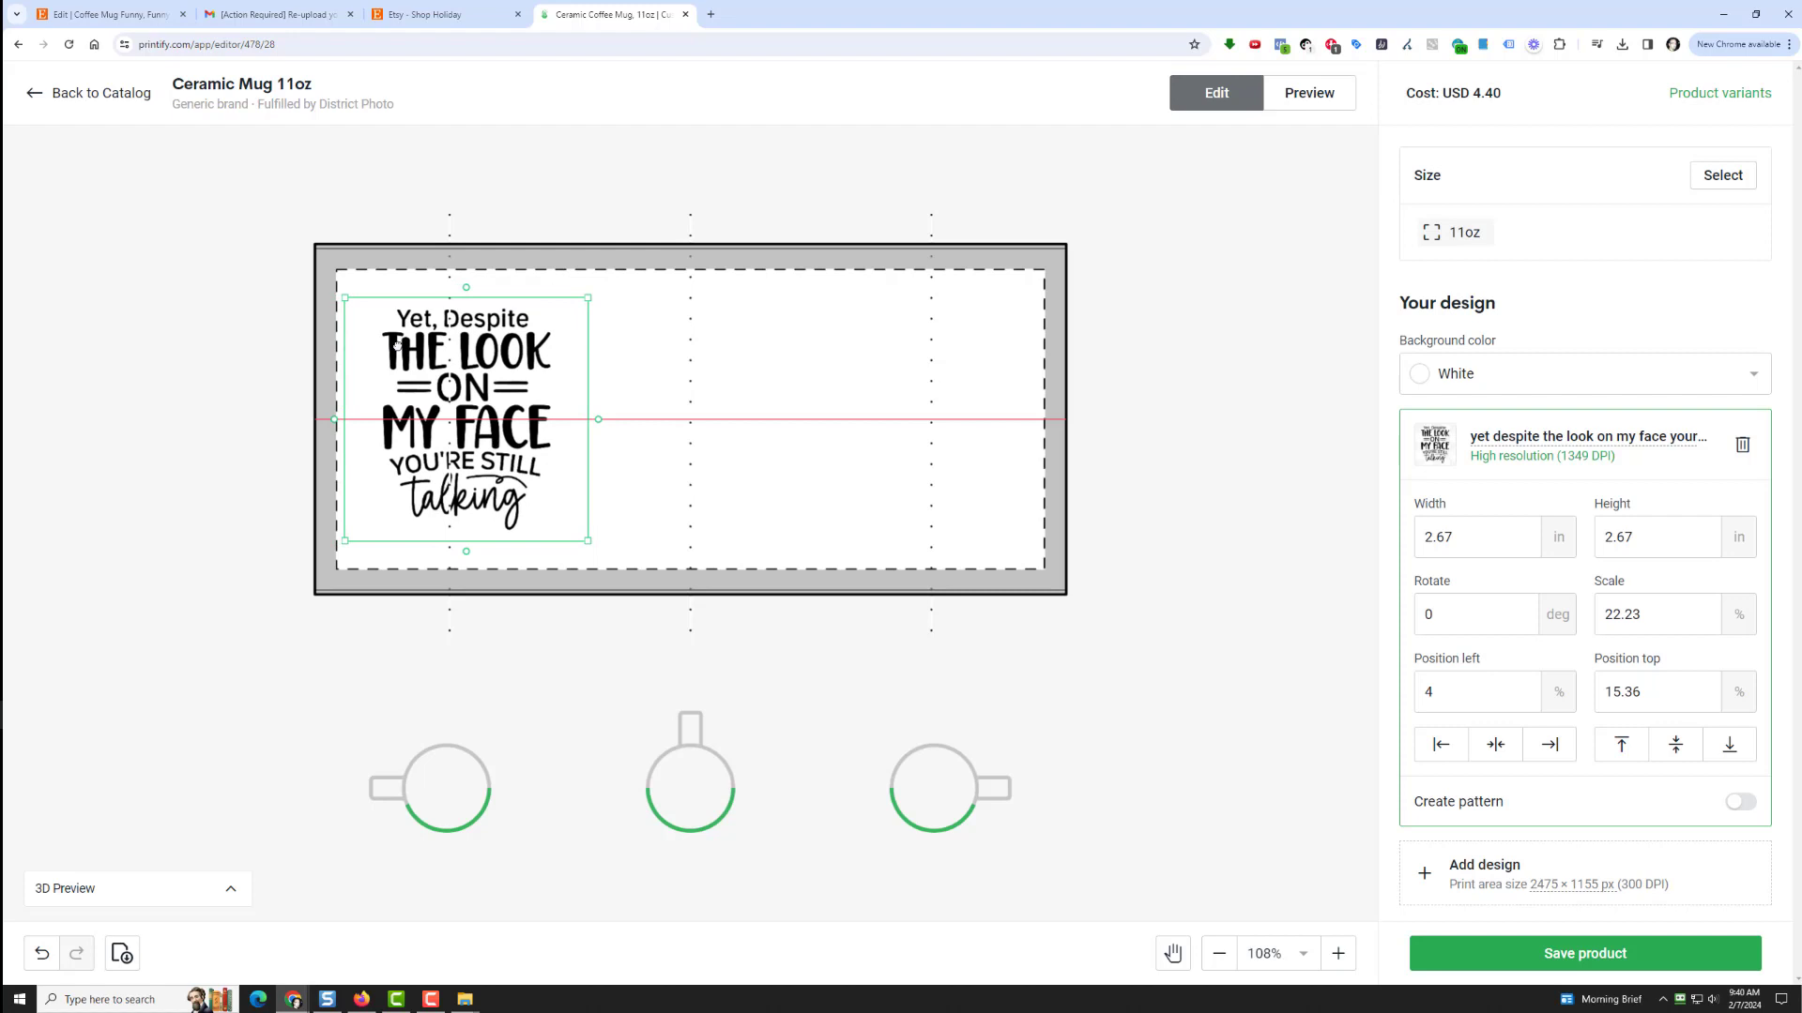
pyautogui.moveTo(397, 345); pyautogui.dragTo(397, 344)
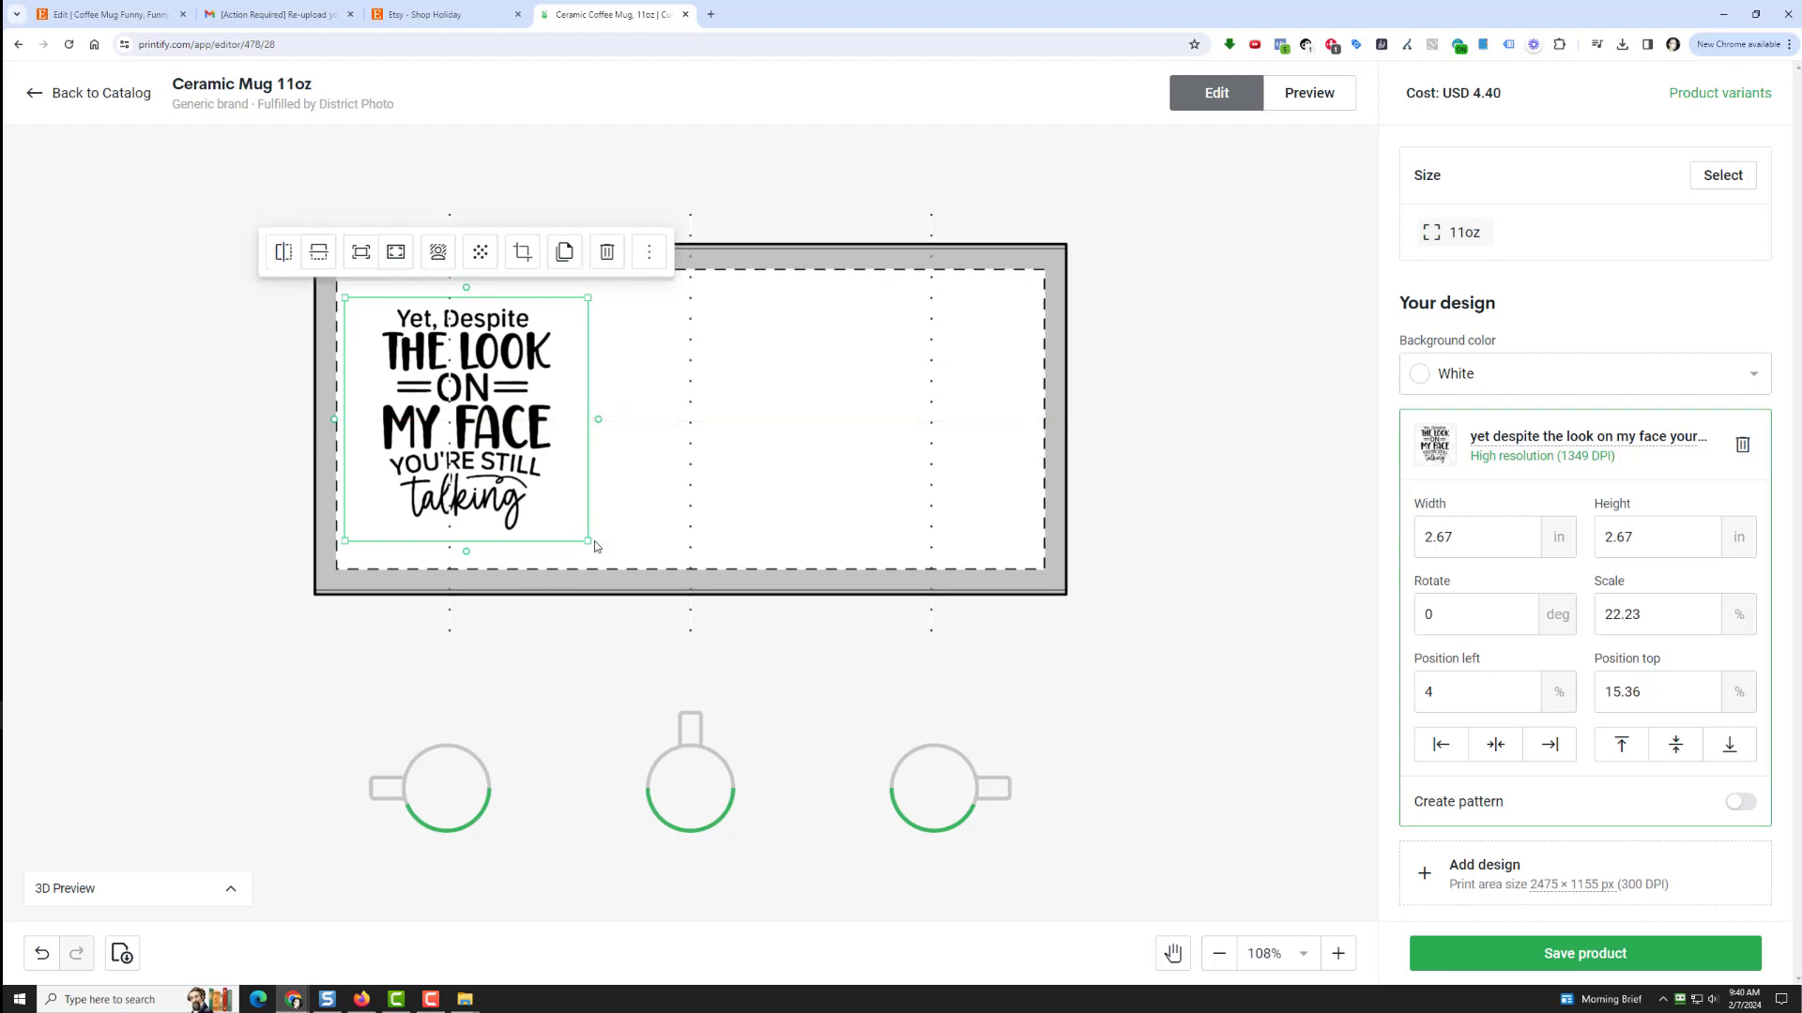
pyautogui.moveTo(587, 540); pyautogui.dragTo(613, 565)
pyautogui.moveTo(608, 298); pyautogui.dragTo(629, 282)
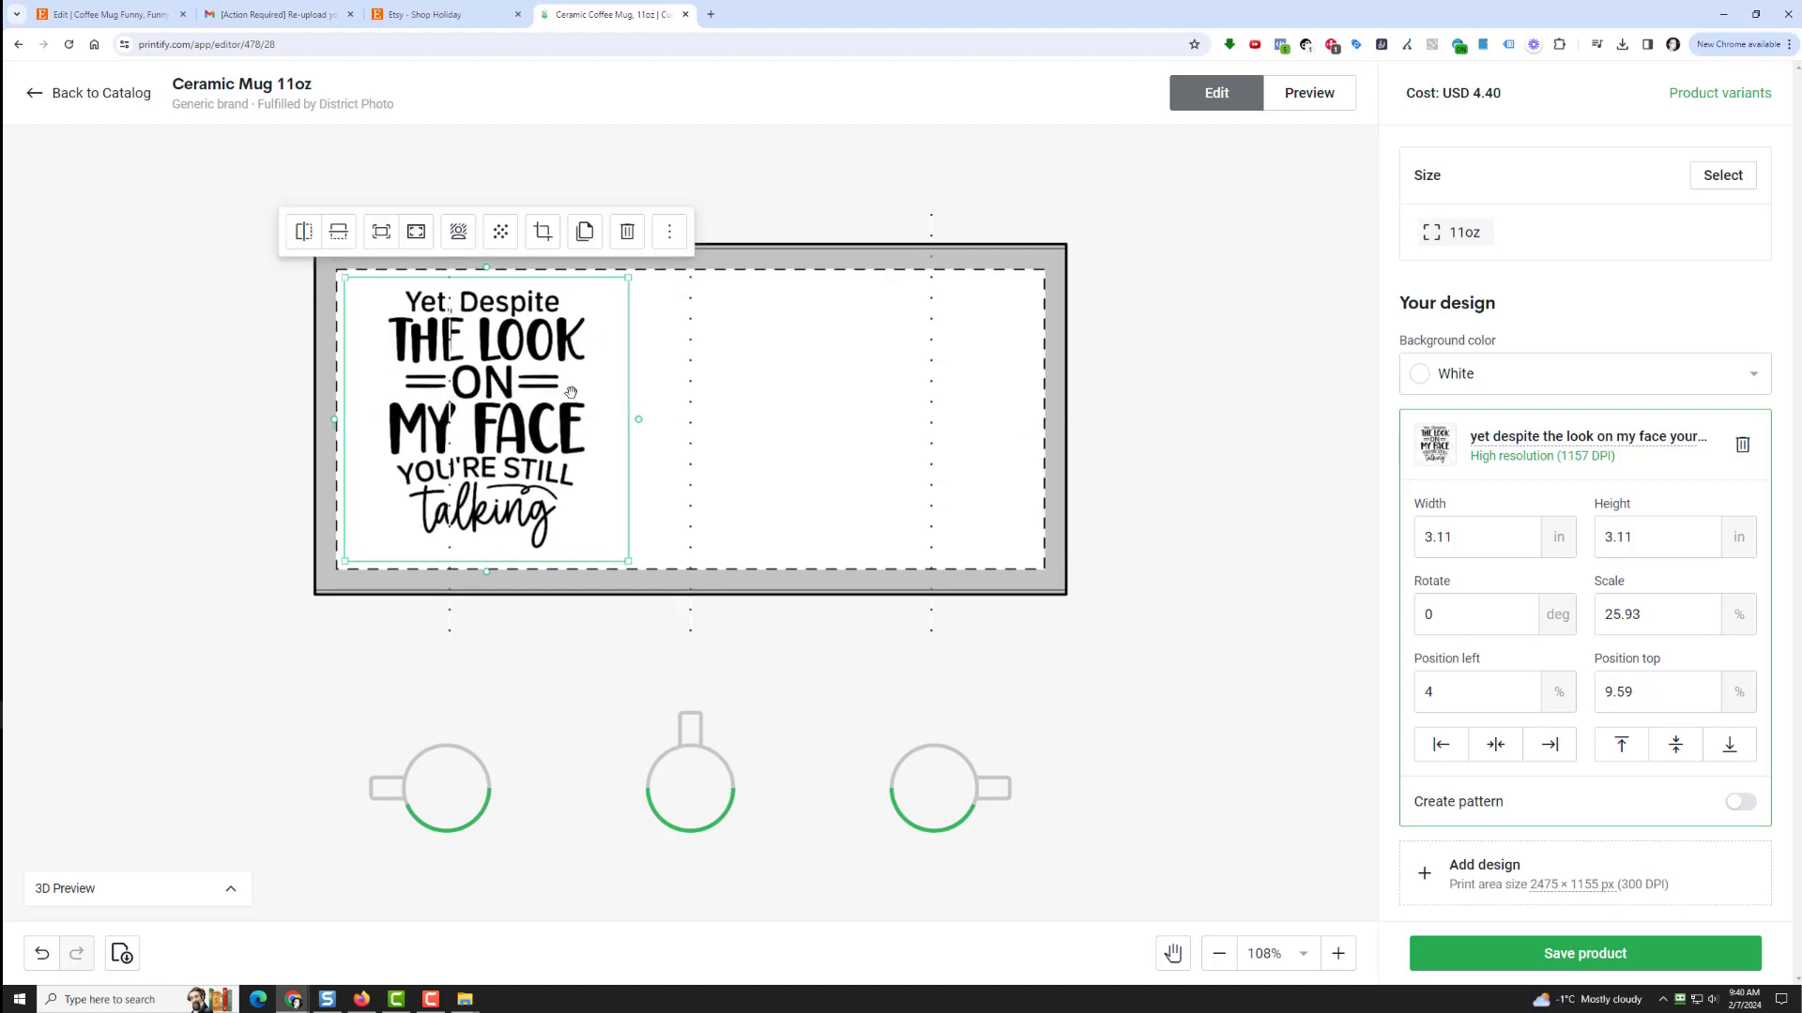
# Duplicate the design at about 58.65% from the print area's left edge and check the mug from several sides in the 3D preview.
pyautogui.moveTo(572, 389); pyautogui.dragTo(955, 396)
pyautogui.click(584, 231)
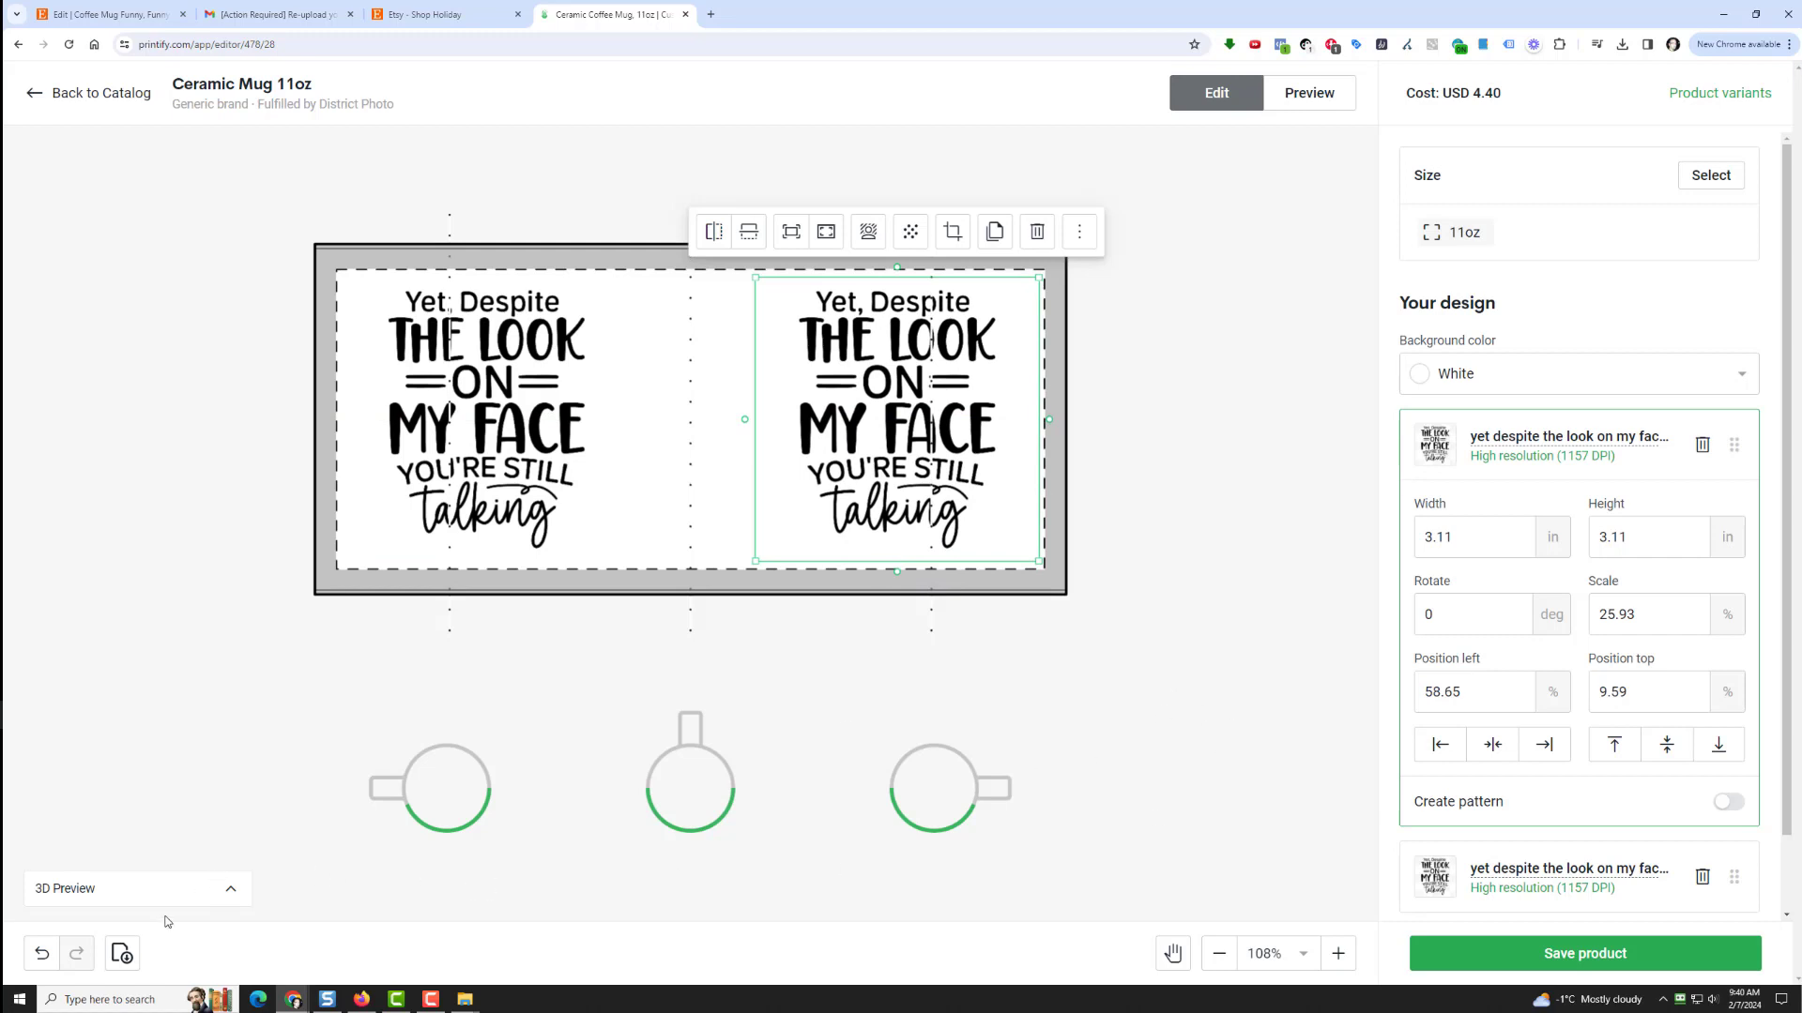
pyautogui.click(159, 887)
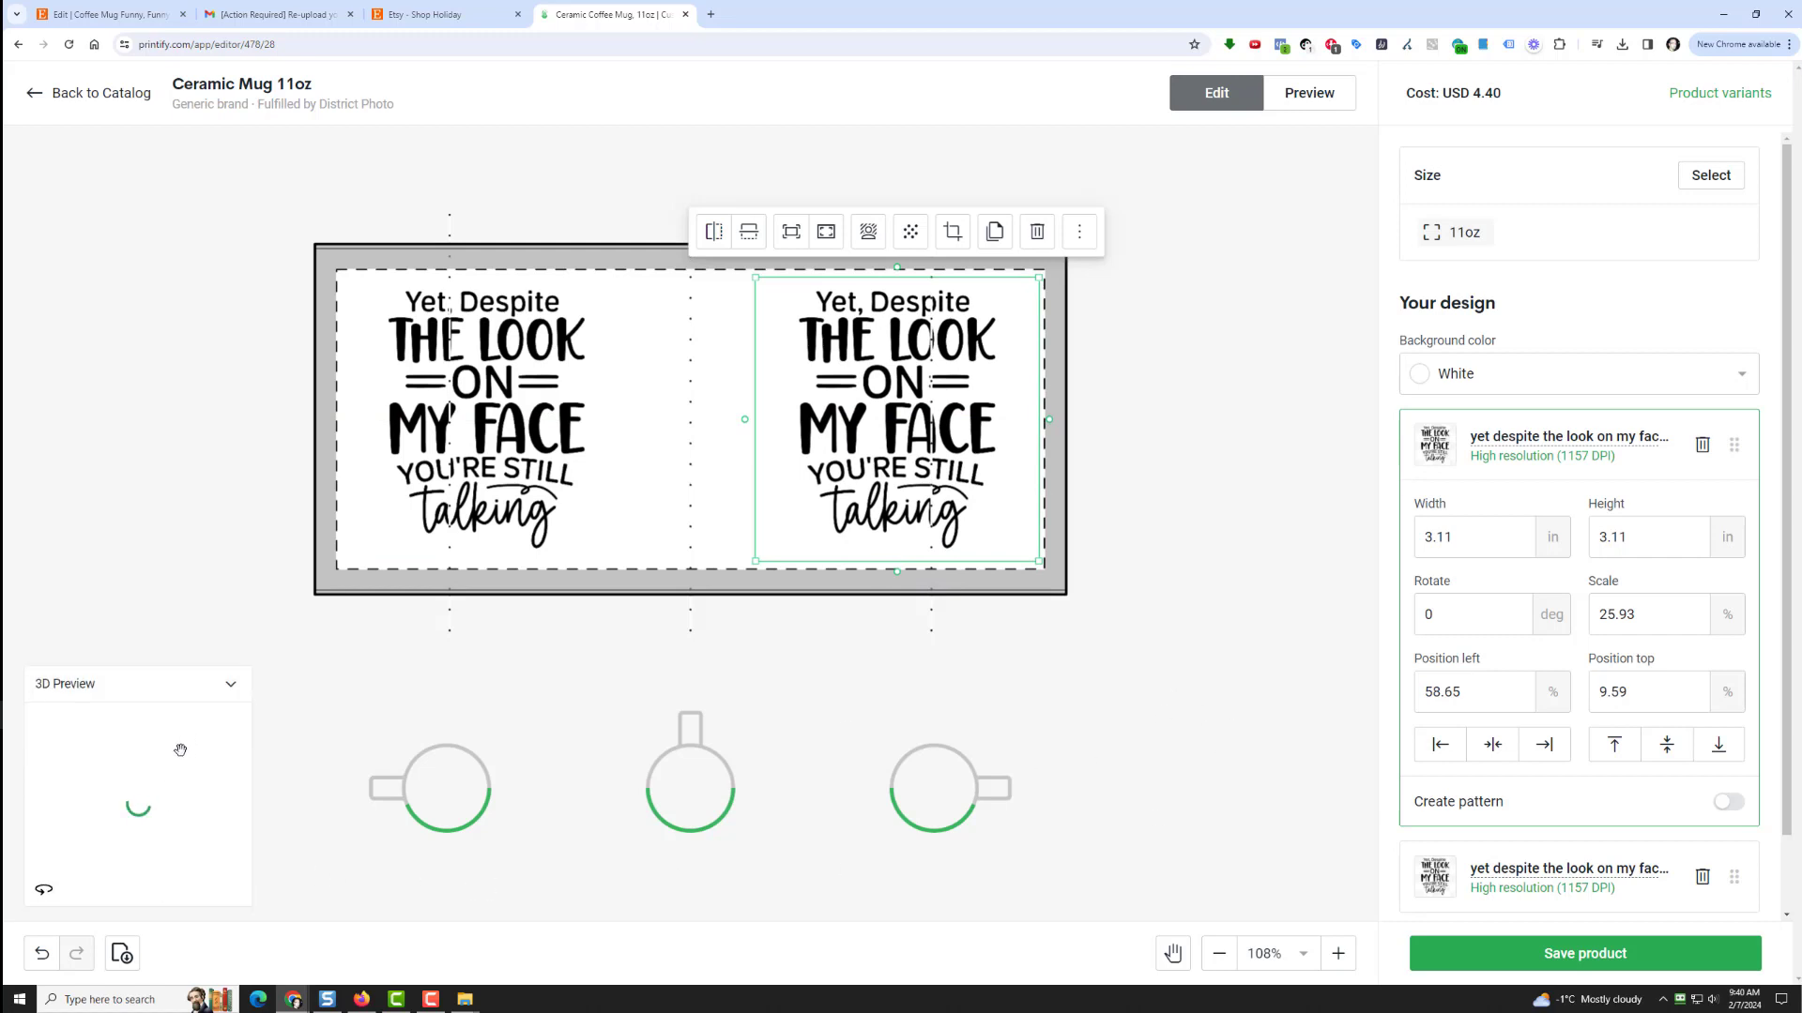
pyautogui.moveTo(158, 815); pyautogui.dragTo(61, 754)
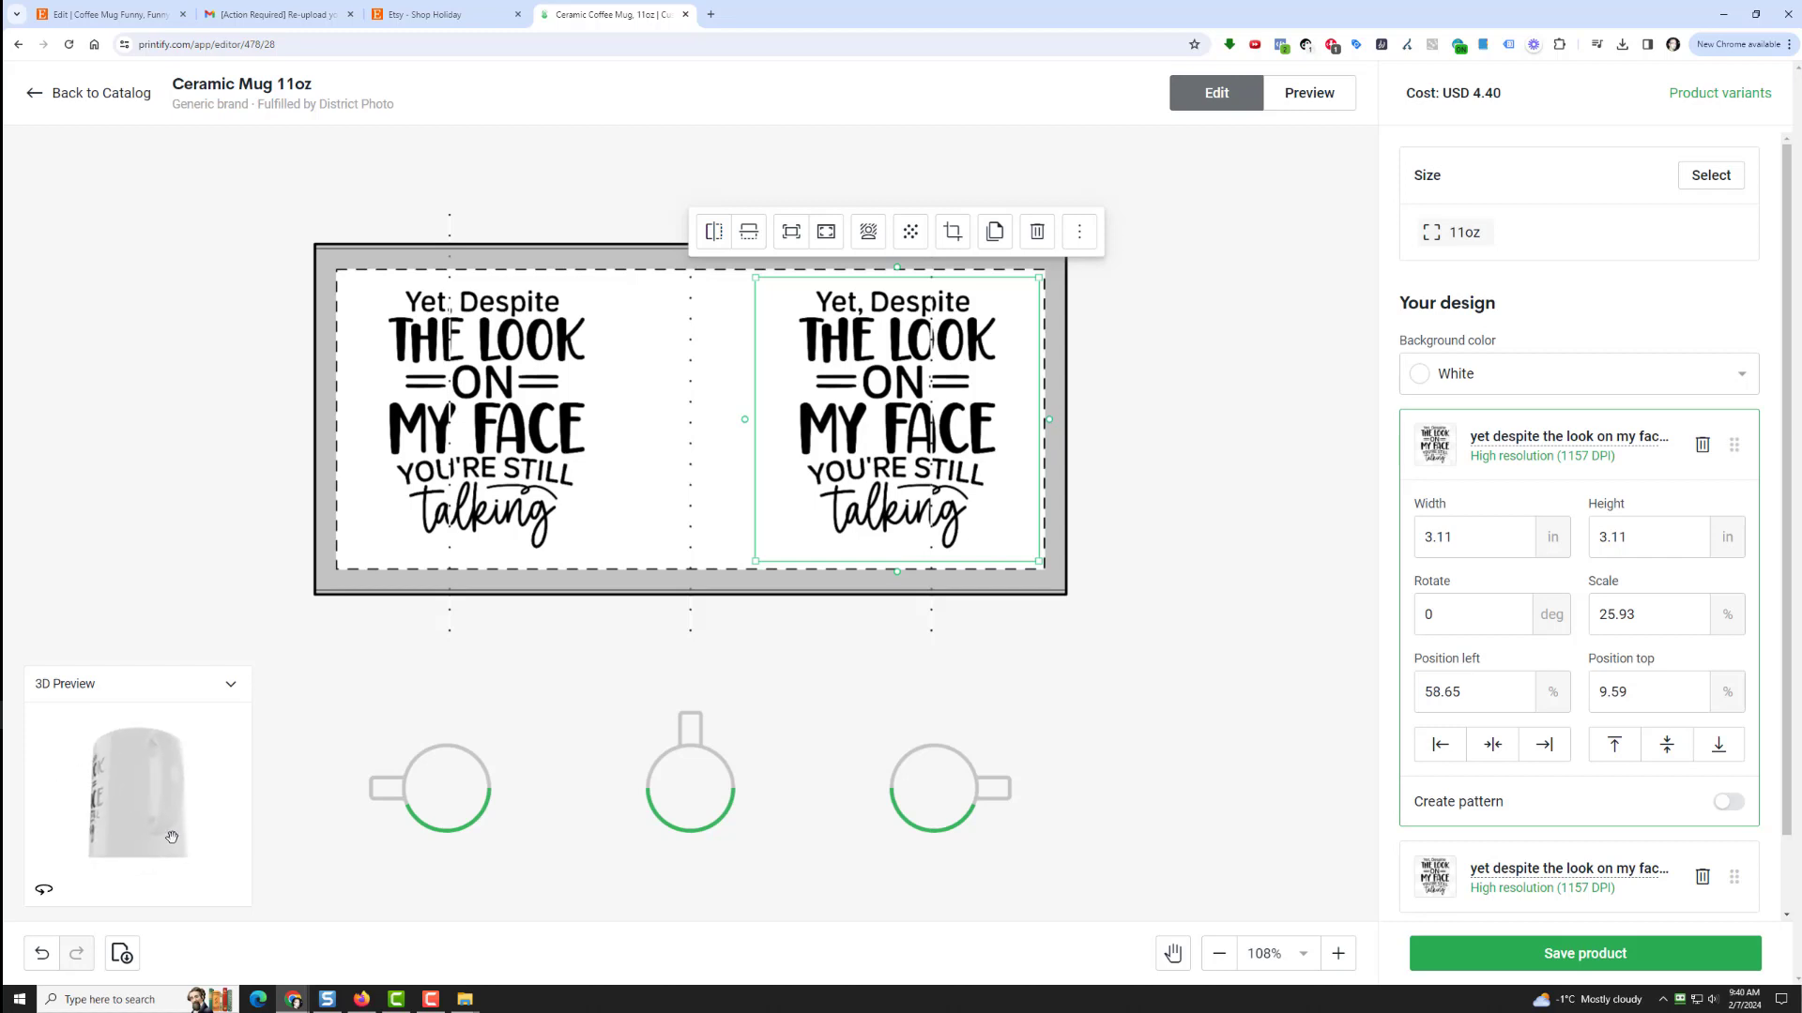
pyautogui.moveTo(188, 828)
pyautogui.mouseDown()
pyautogui.moveTo(167, 847)
pyautogui.moveTo(185, 848)
pyautogui.mouseUp()
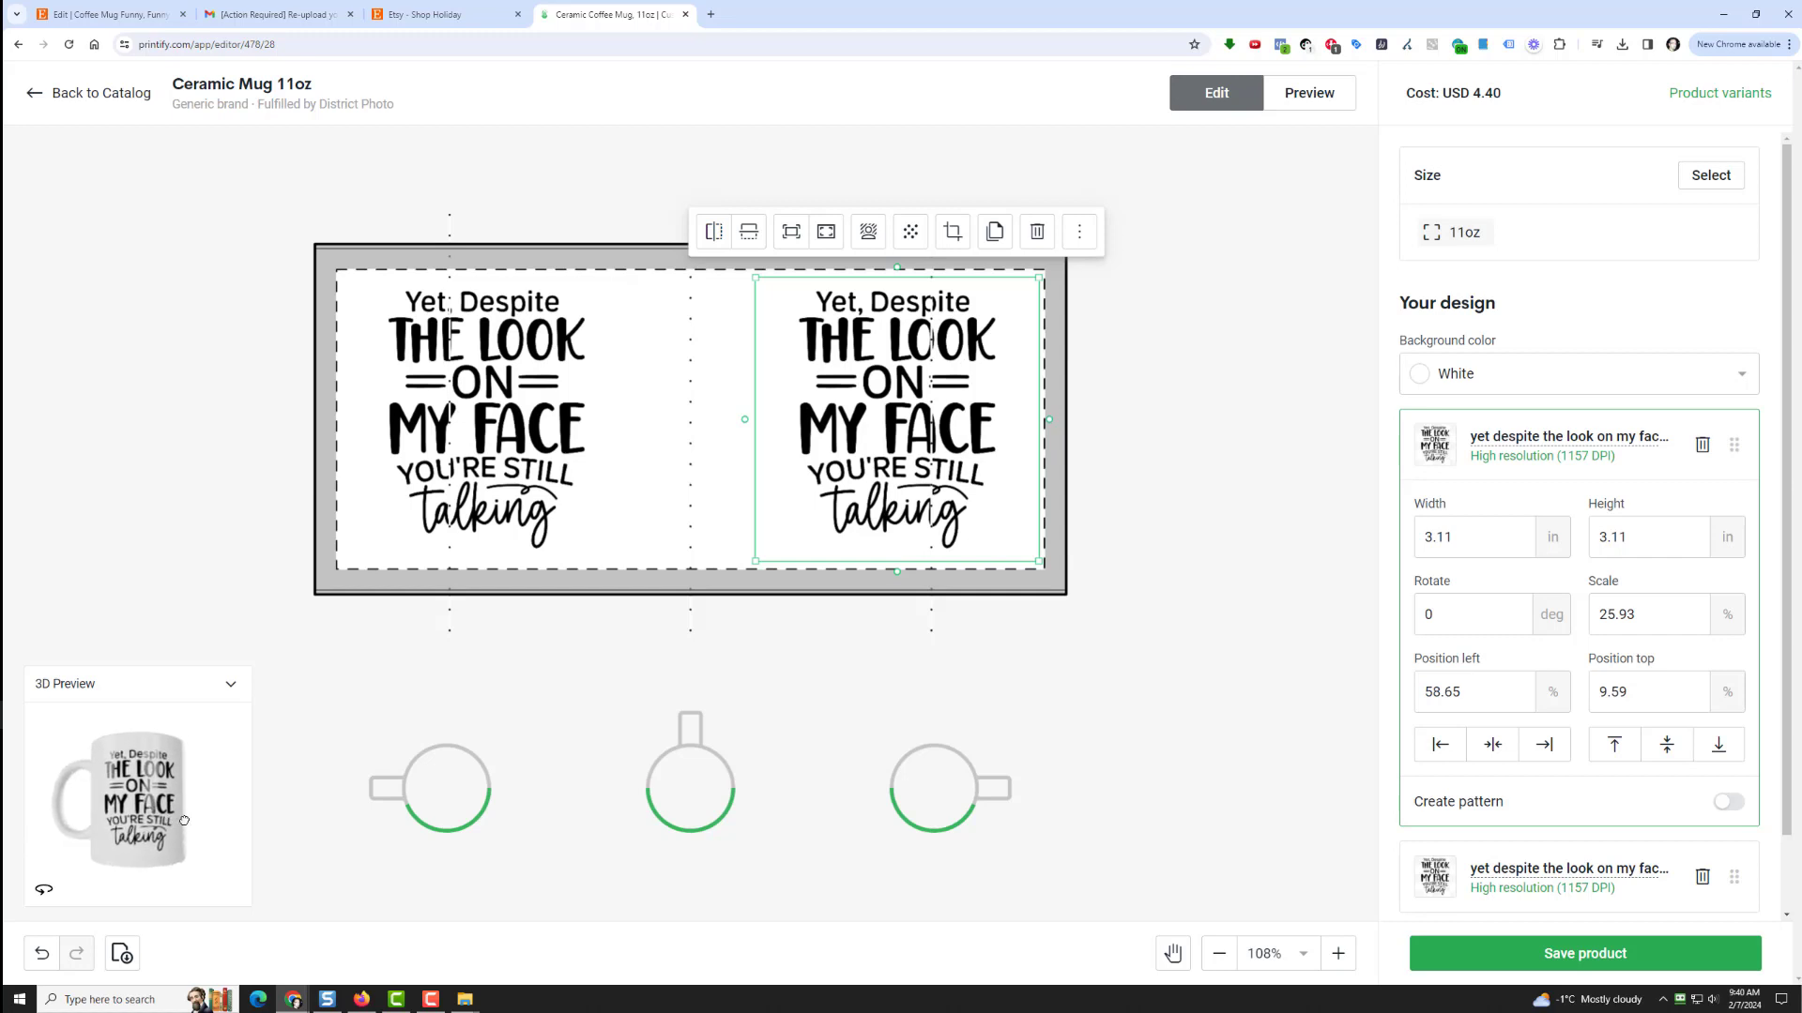
# Move the first design to 0% from the print area's left edge and its duplicate to 63.33%, checking the mug in 3D.
pyautogui.moveTo(192, 830); pyautogui.dragTo(110, 847)
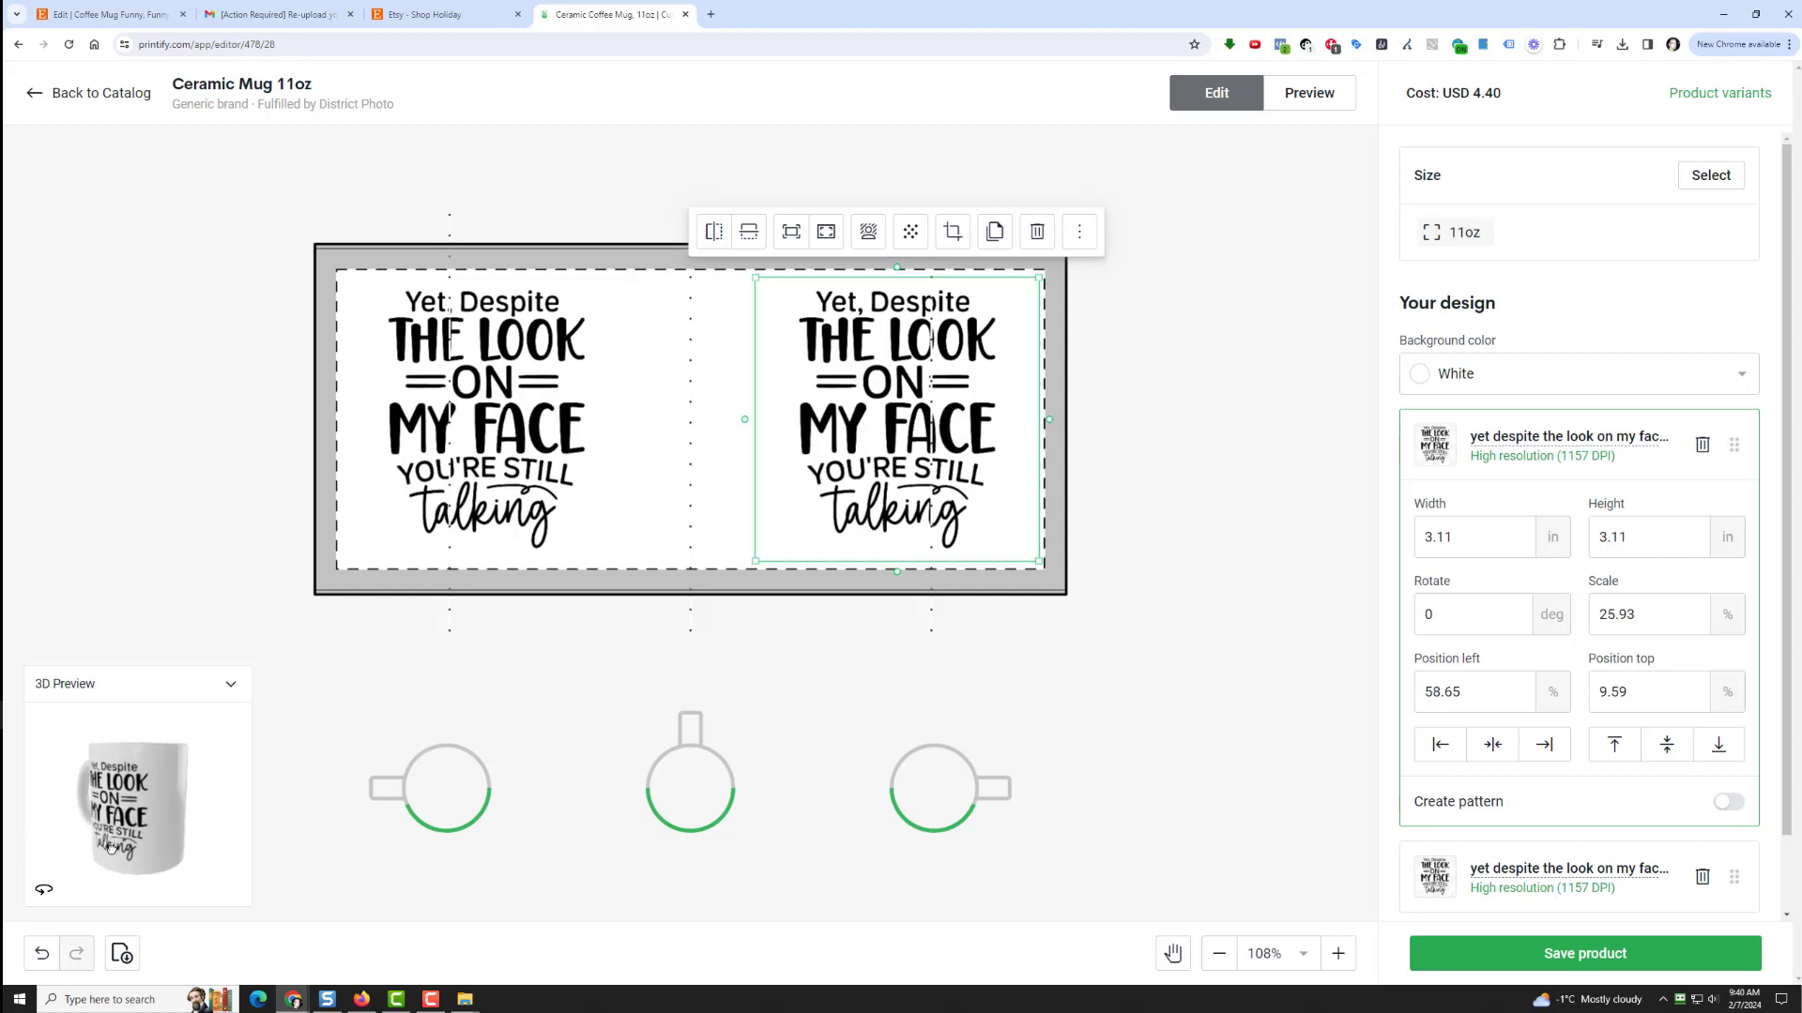
pyautogui.click(230, 683)
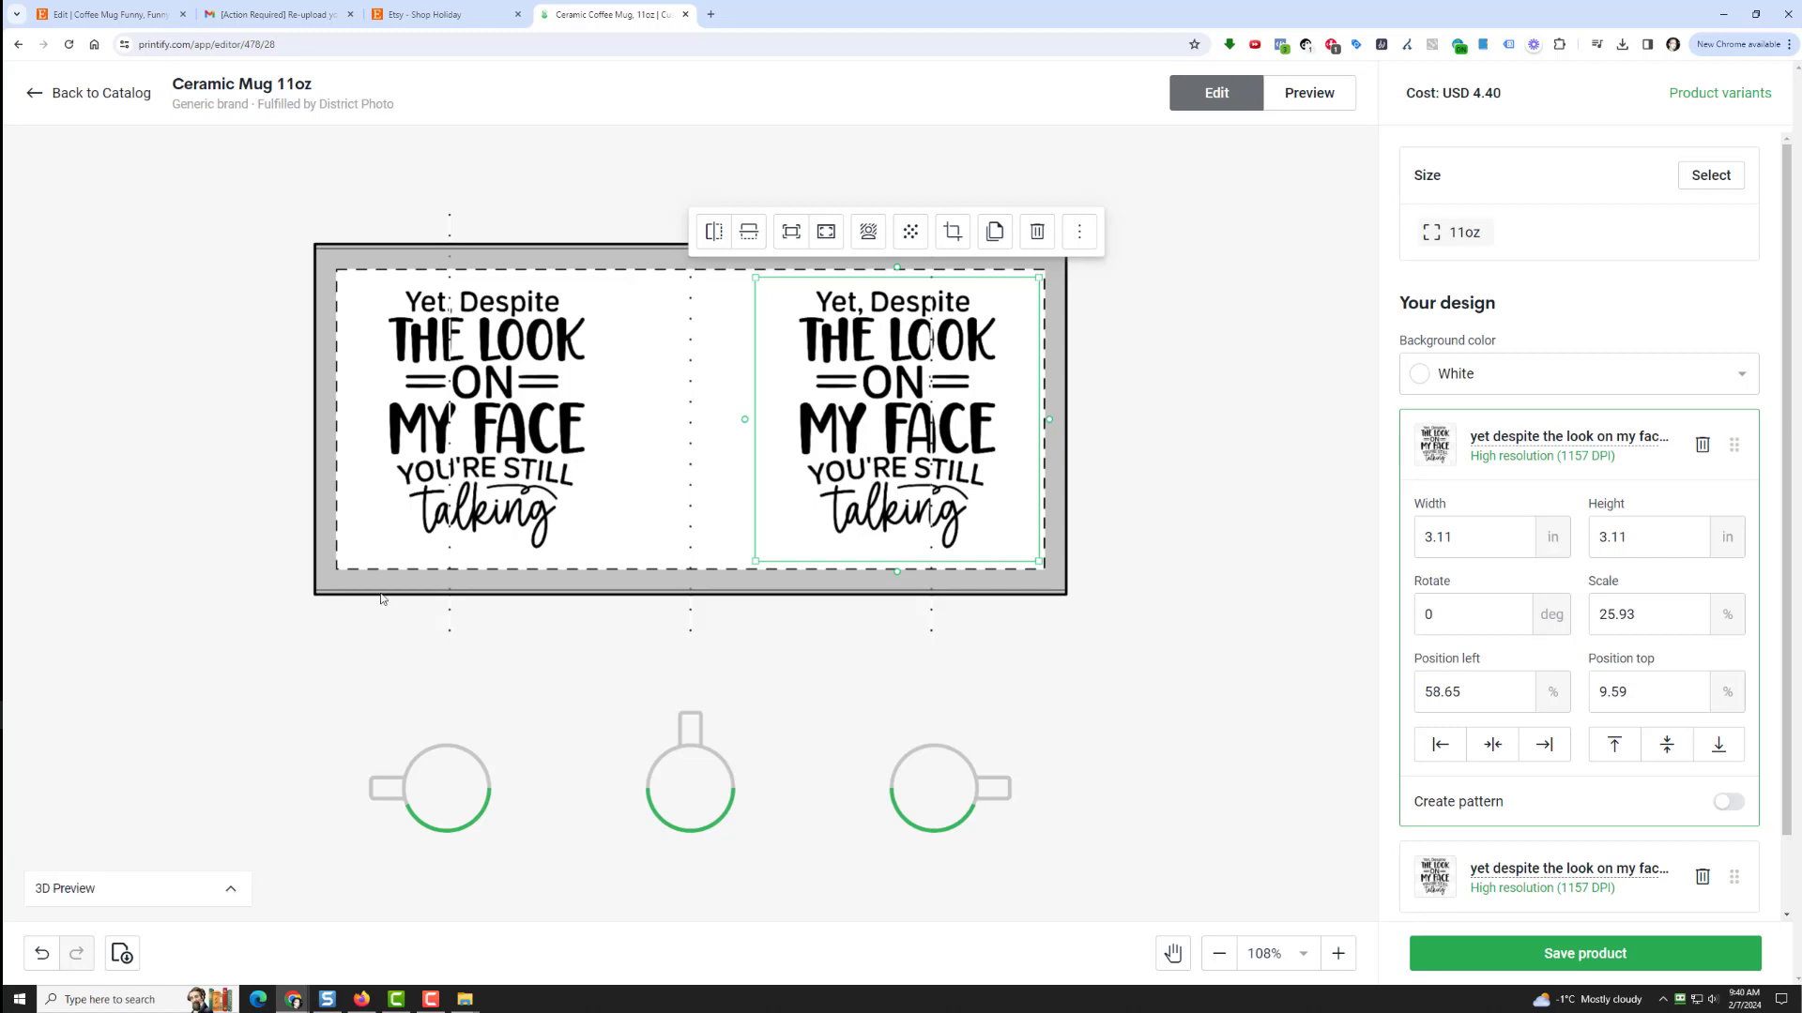
pyautogui.moveTo(489, 453); pyautogui.dragTo(459, 461)
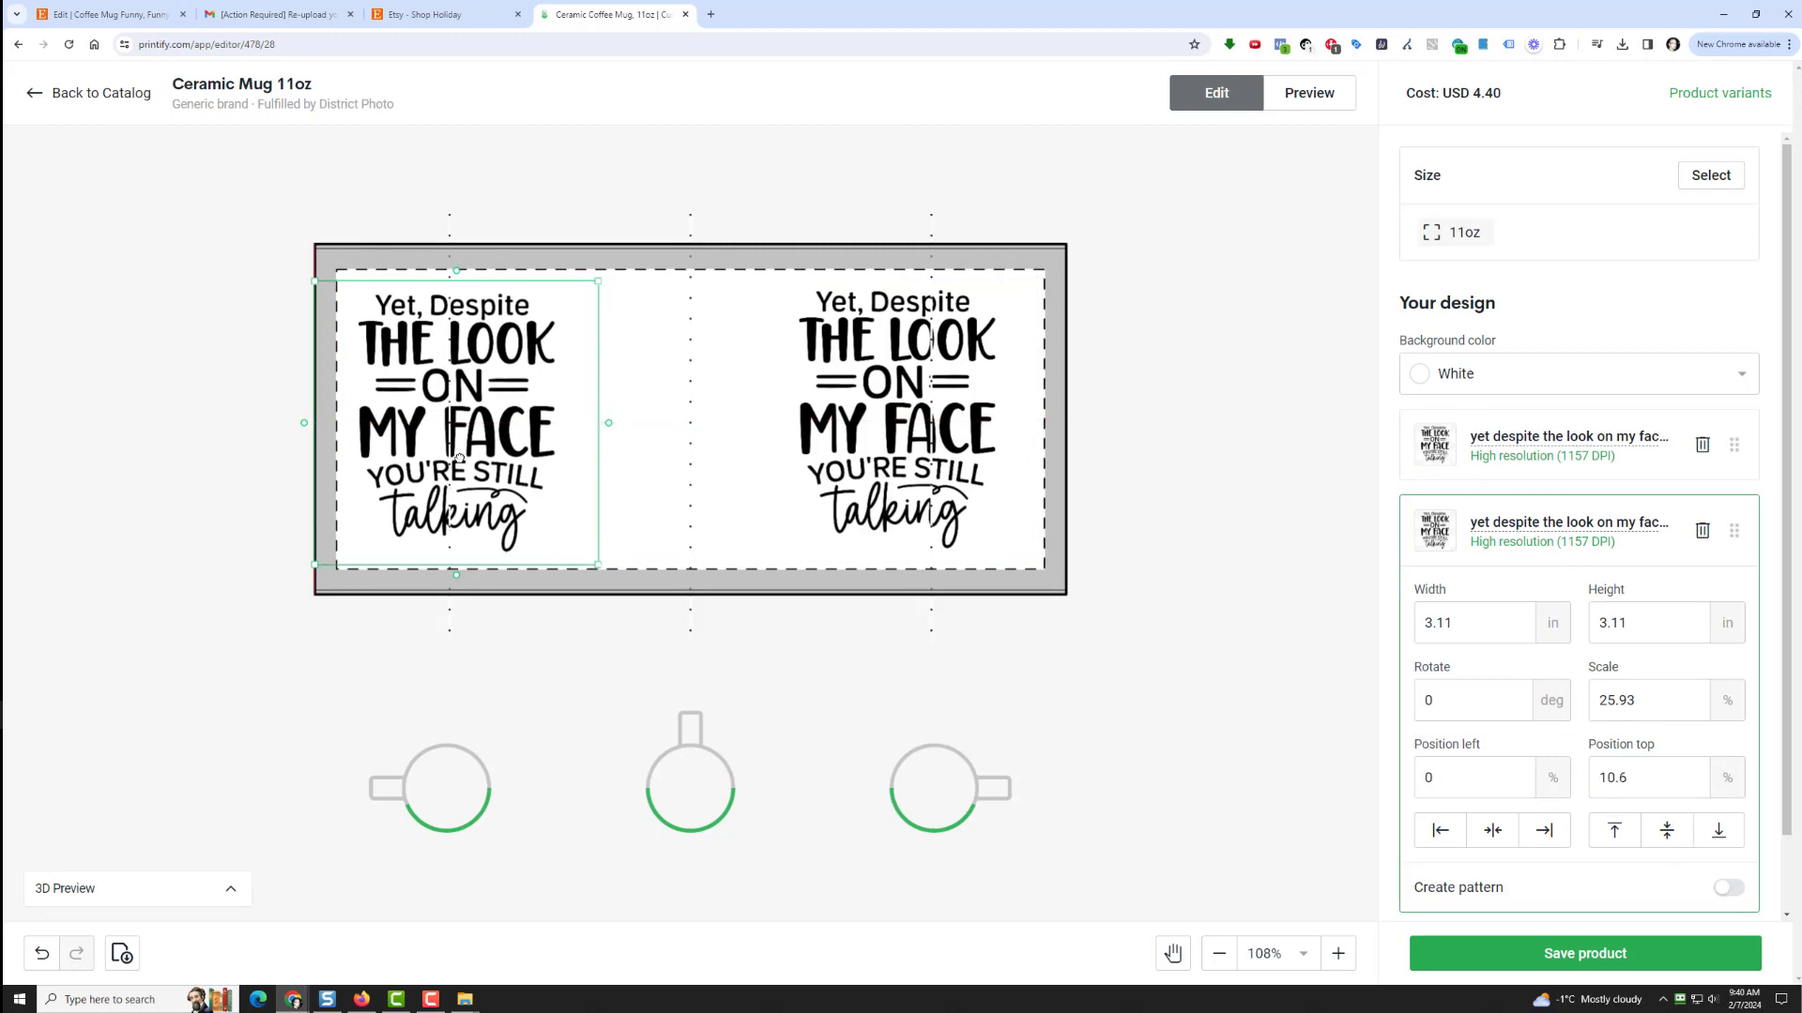
pyautogui.moveTo(822, 416); pyautogui.dragTo(854, 418)
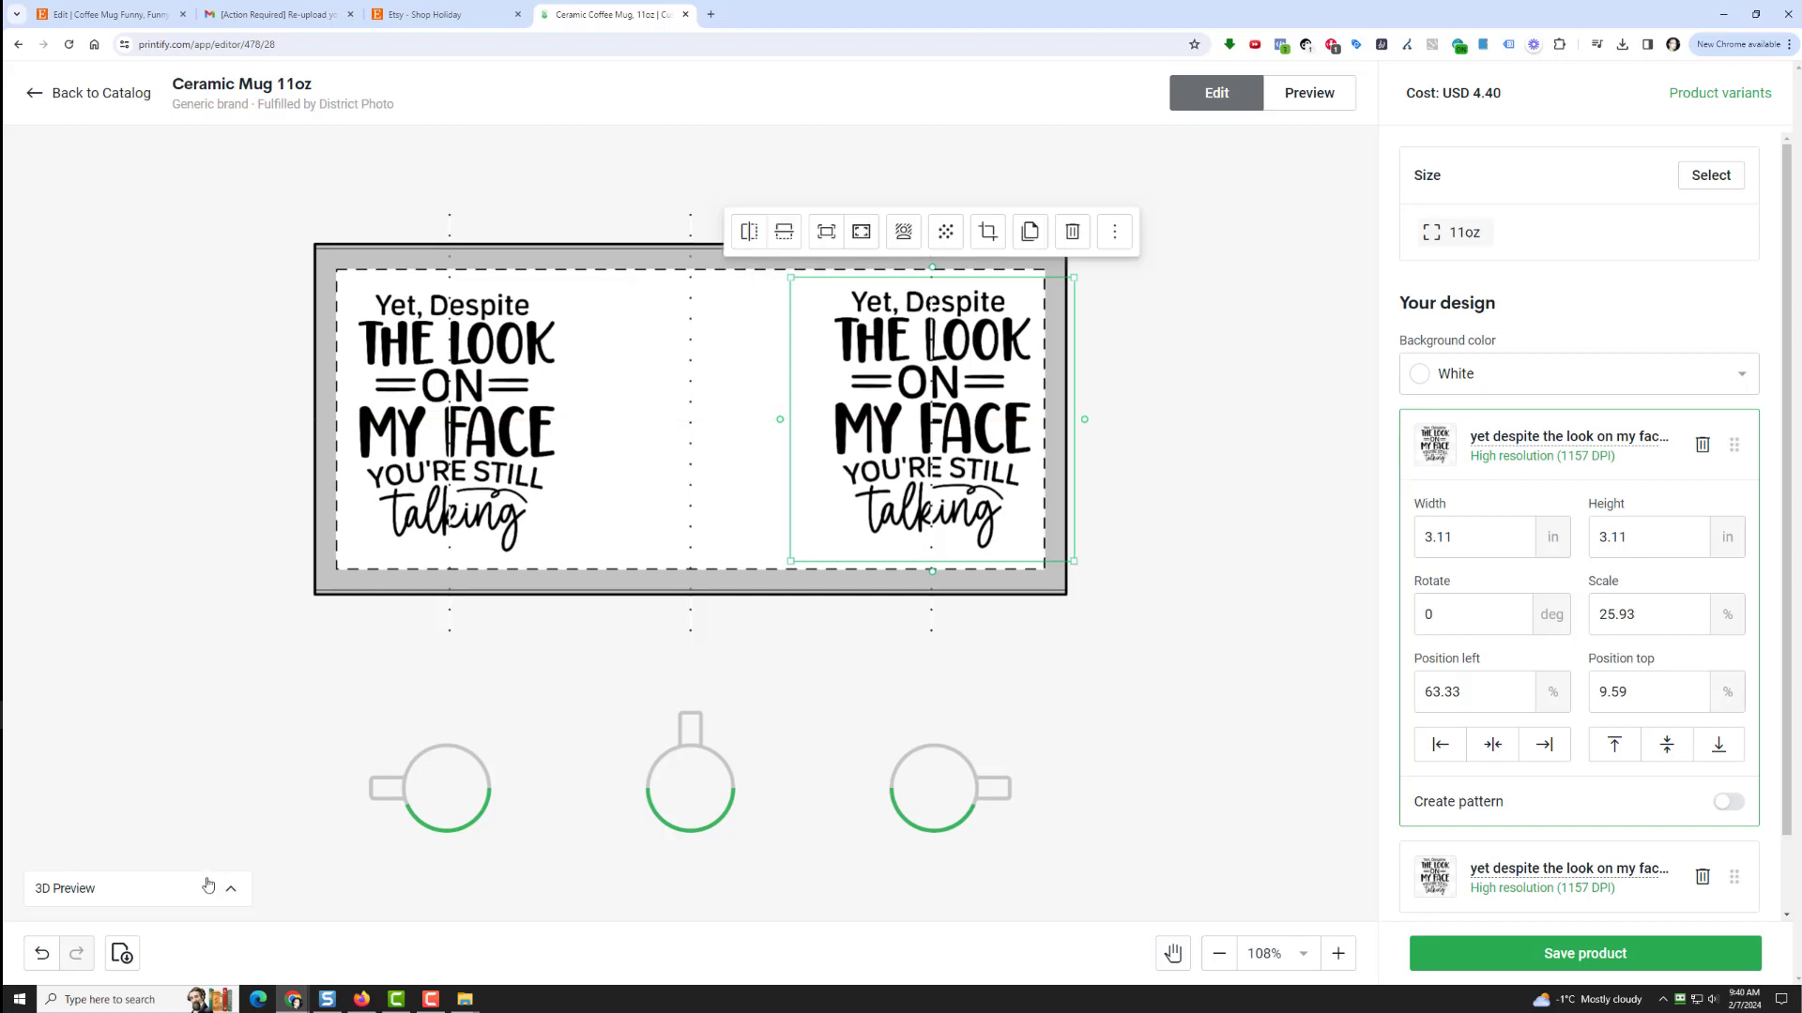
pyautogui.click(142, 888)
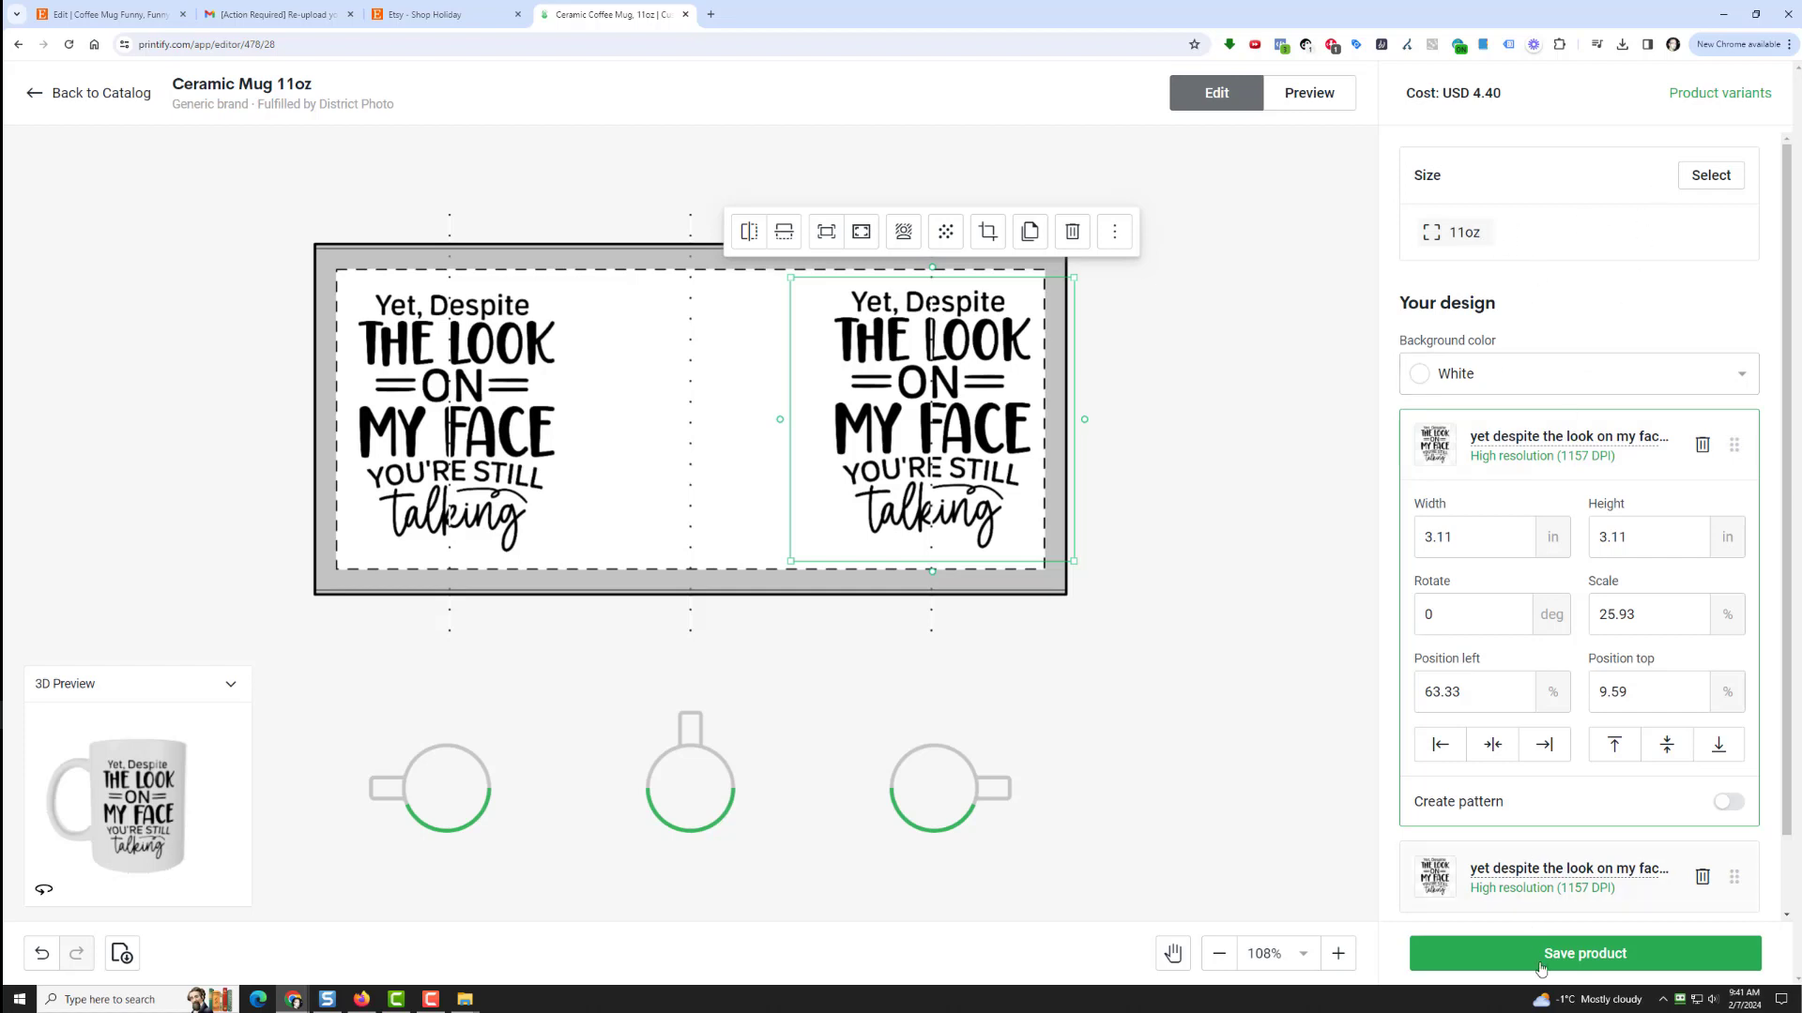
# Save the designed mug as a product and hide the tips on its pricing table.
pyautogui.scroll(-7, 1058, 793)
pyautogui.scroll(7, 1061, 790)
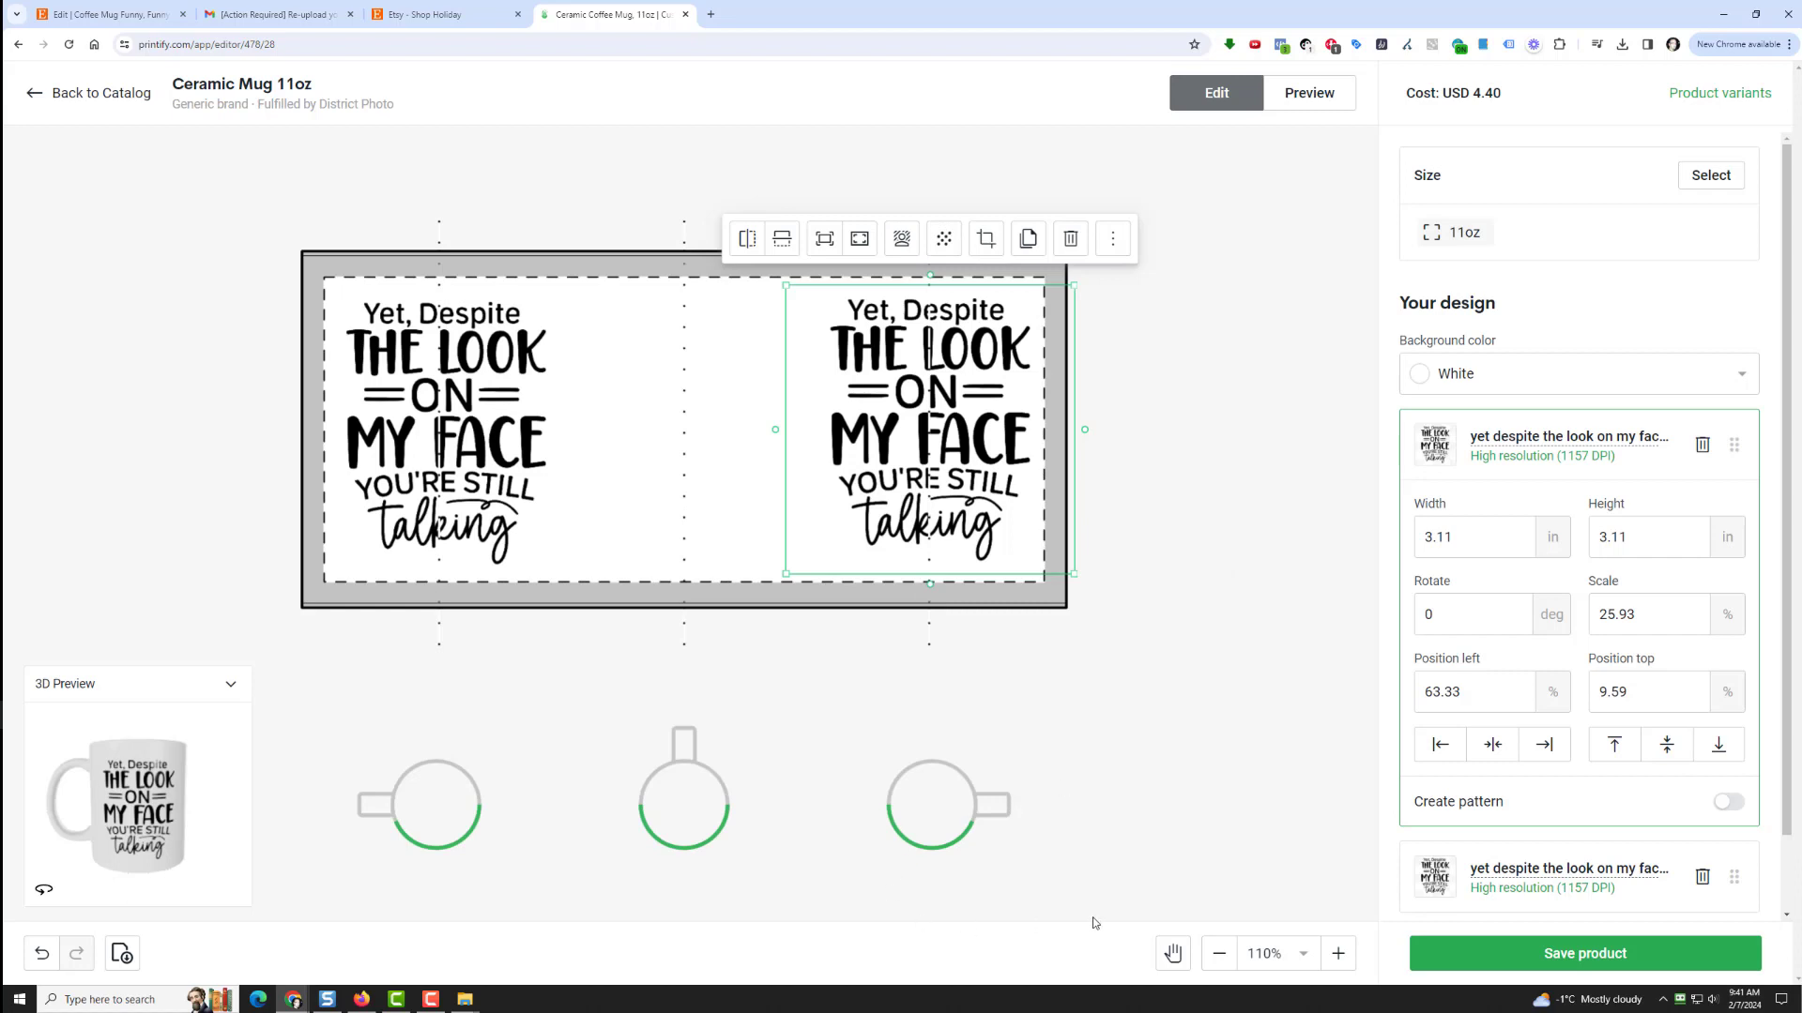
pyautogui.click(1603, 957)
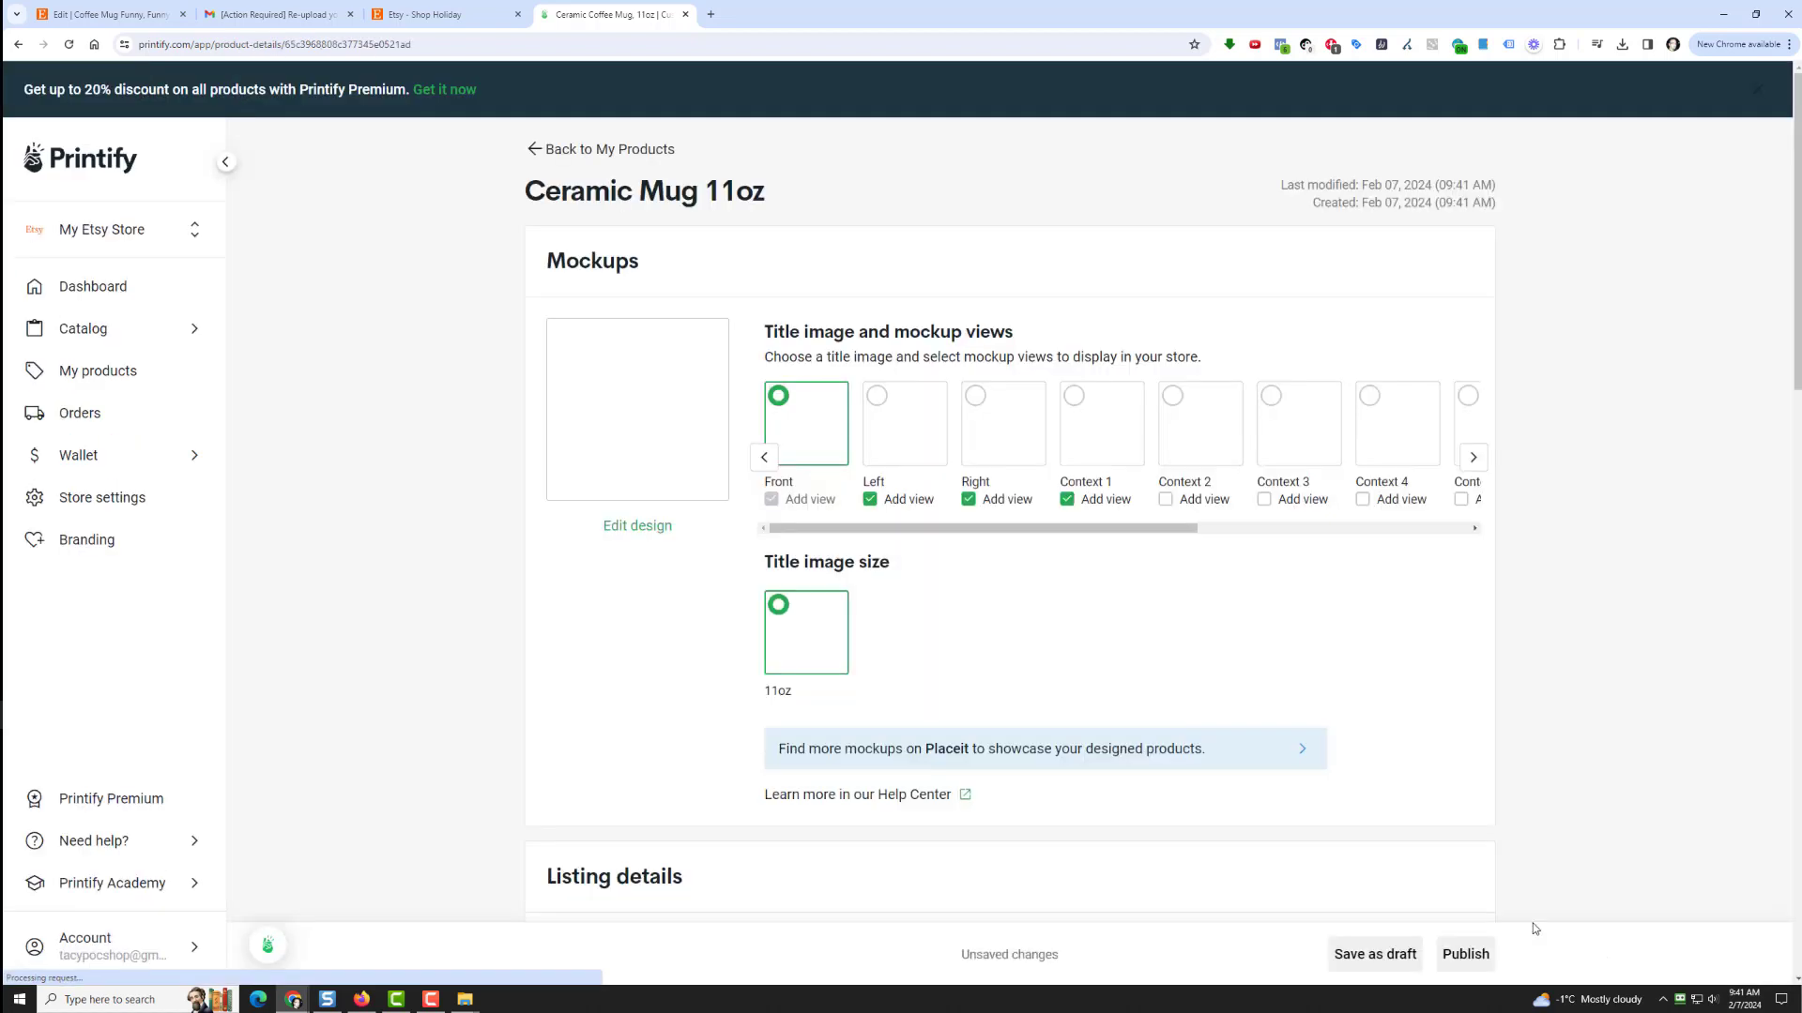
pyautogui.scroll(-15, 982, 561)
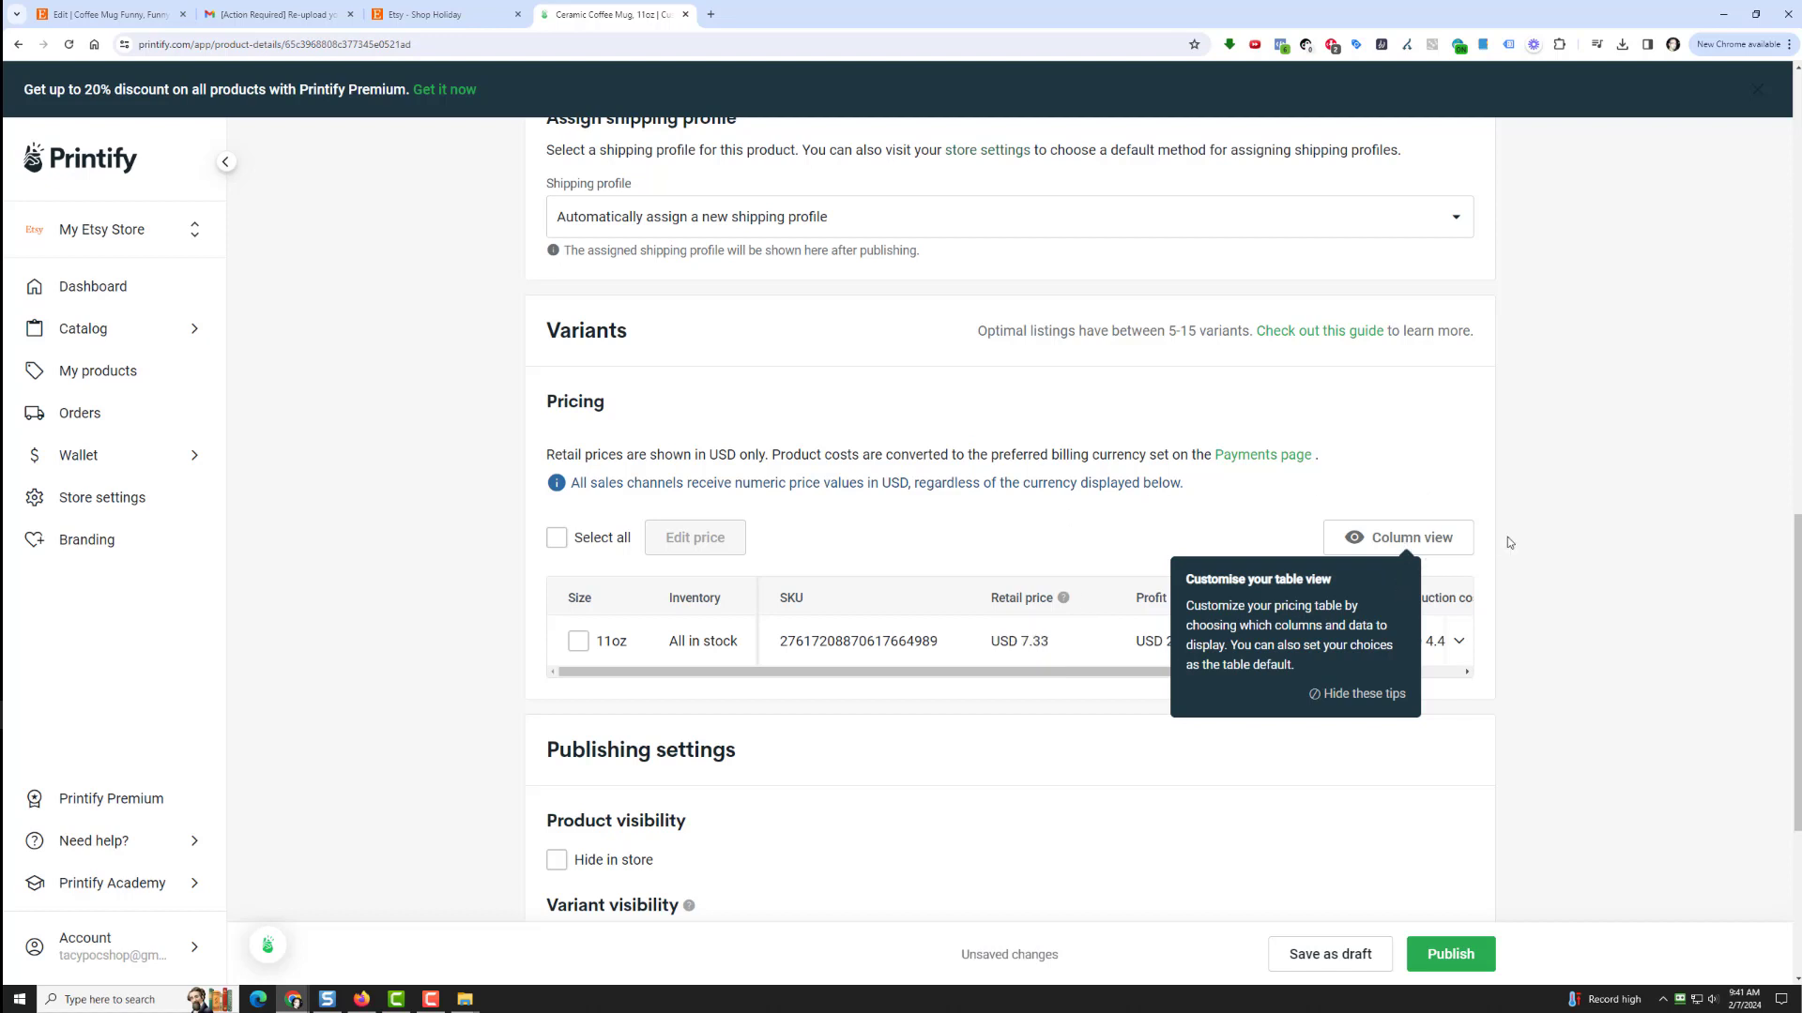
pyautogui.click(1362, 695)
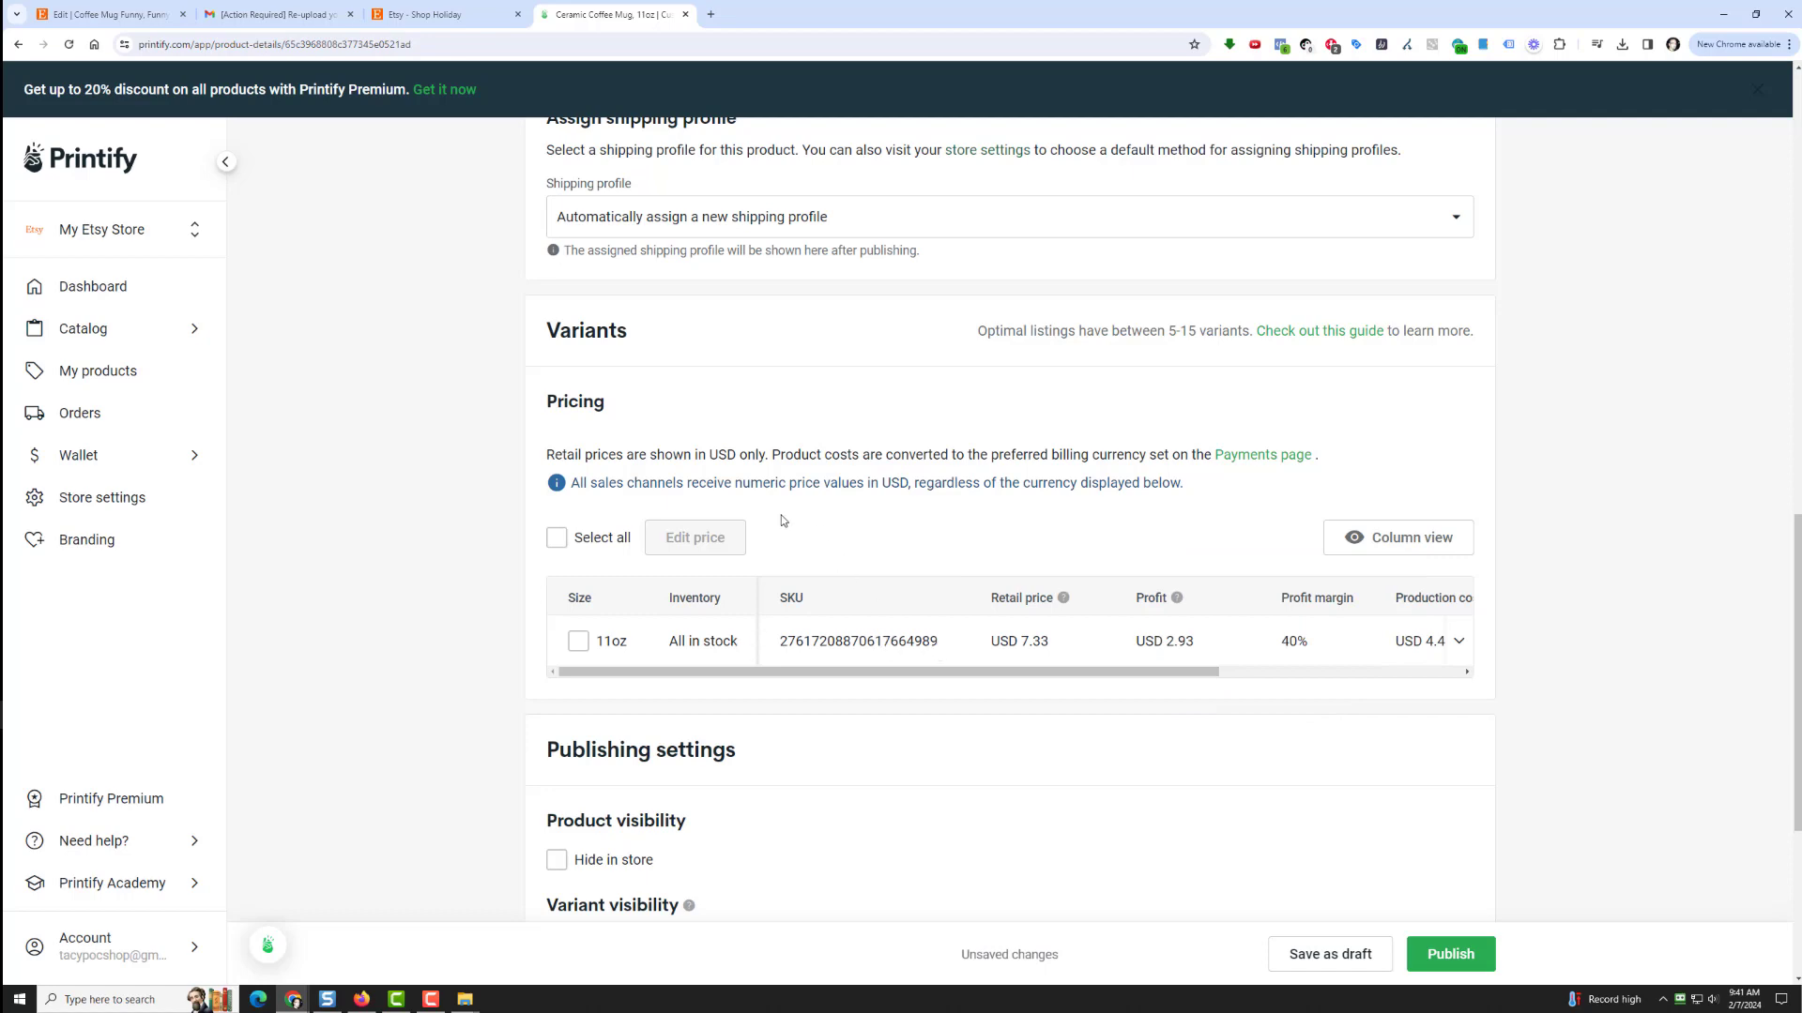
# Look through the mockup views and set the Right view as the product's title image.
pyautogui.scroll(14, 480, 730)
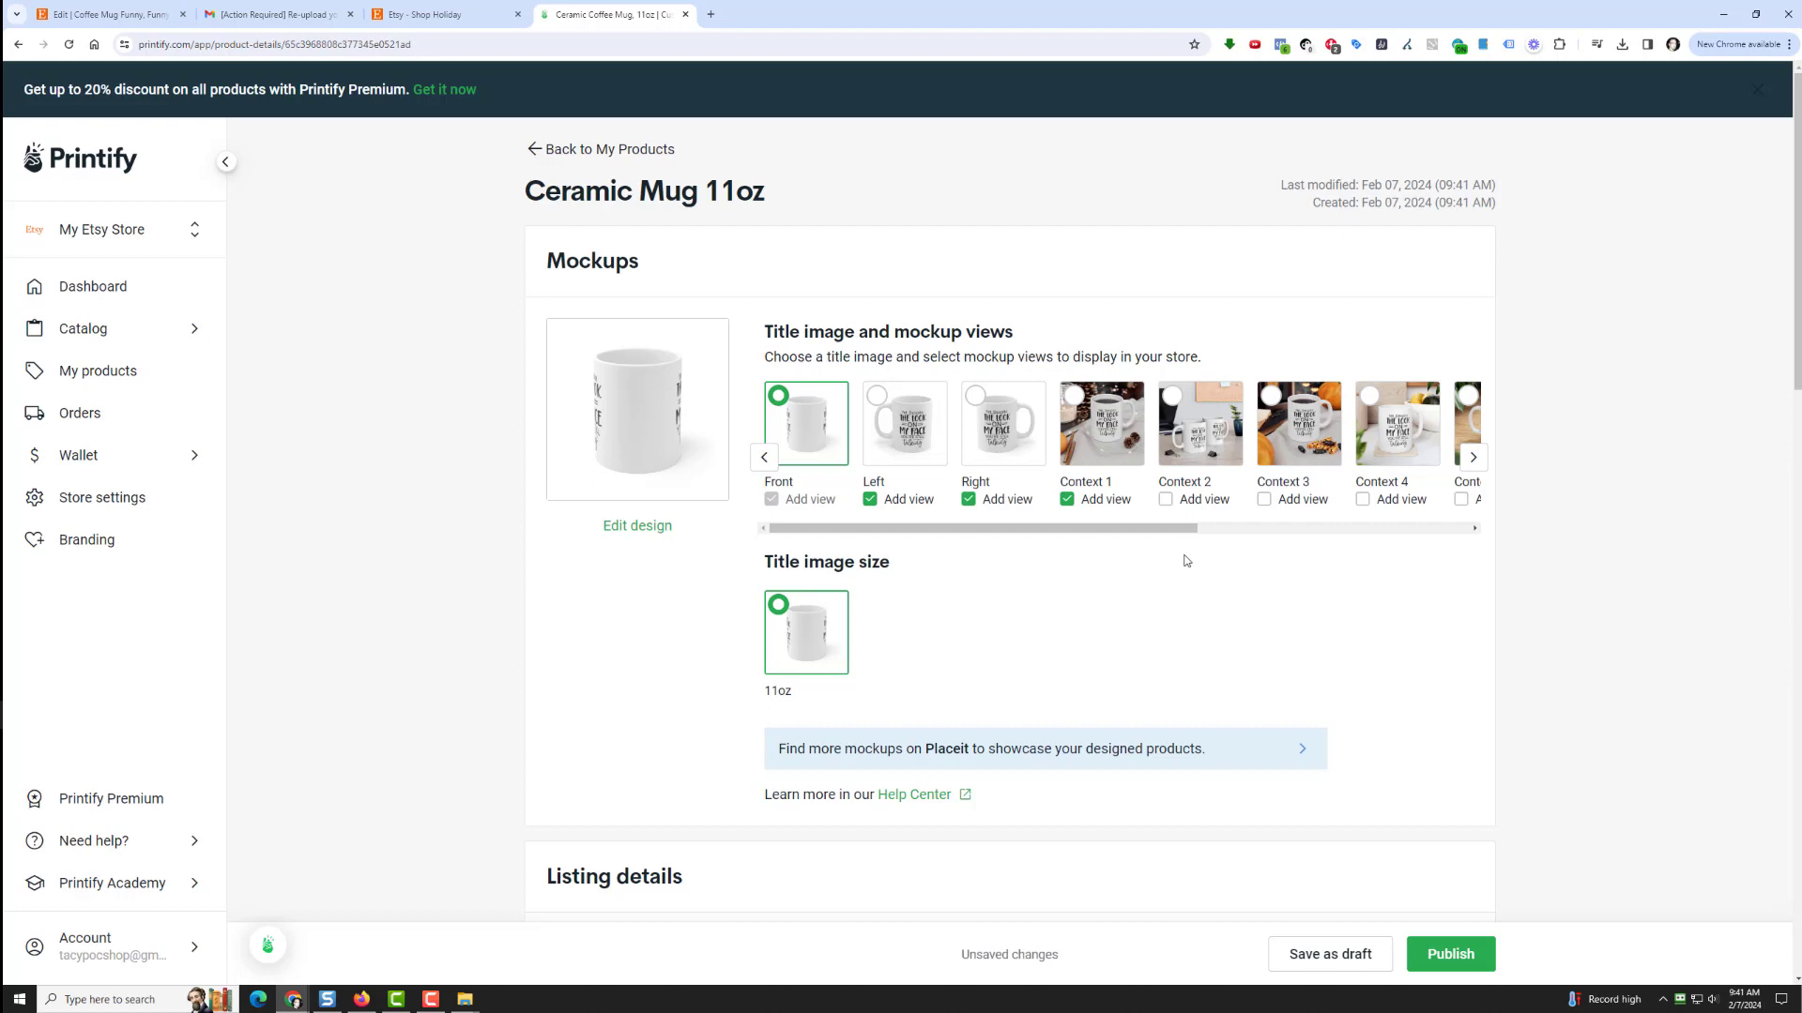
pyautogui.moveTo(1164, 527); pyautogui.dragTo(1455, 535)
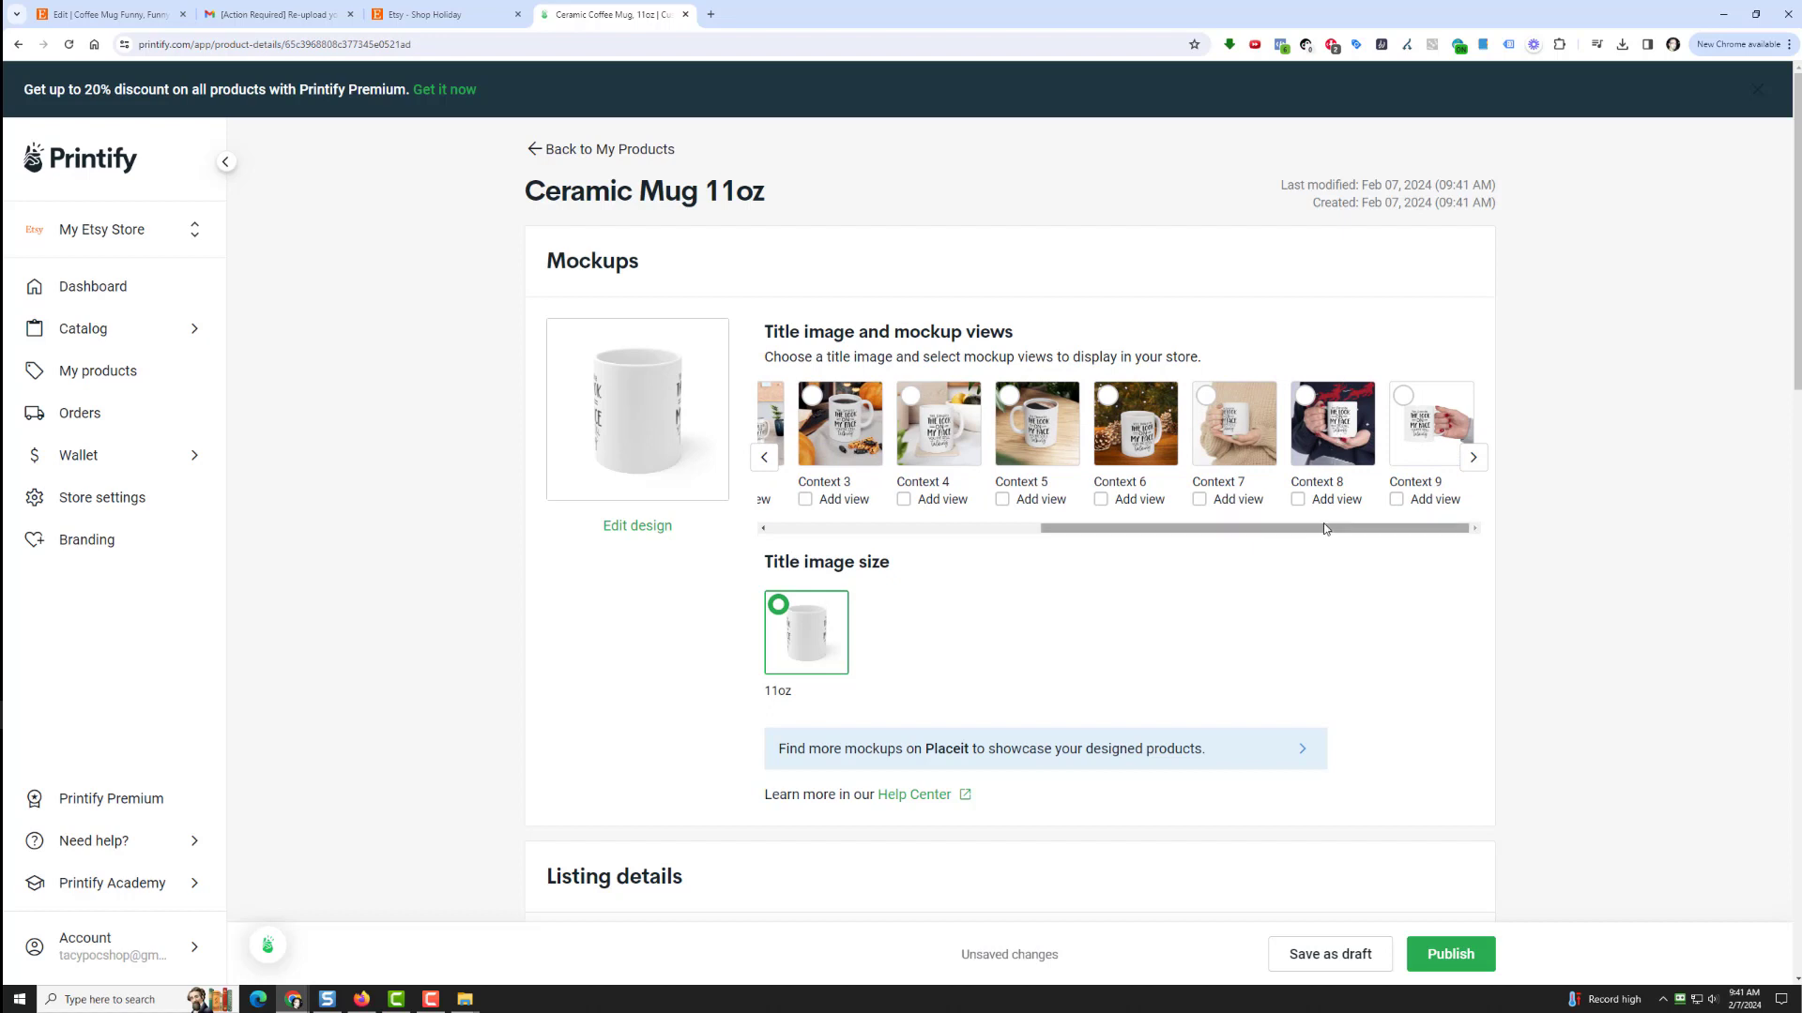
pyautogui.moveTo(1324, 528); pyautogui.dragTo(1064, 564)
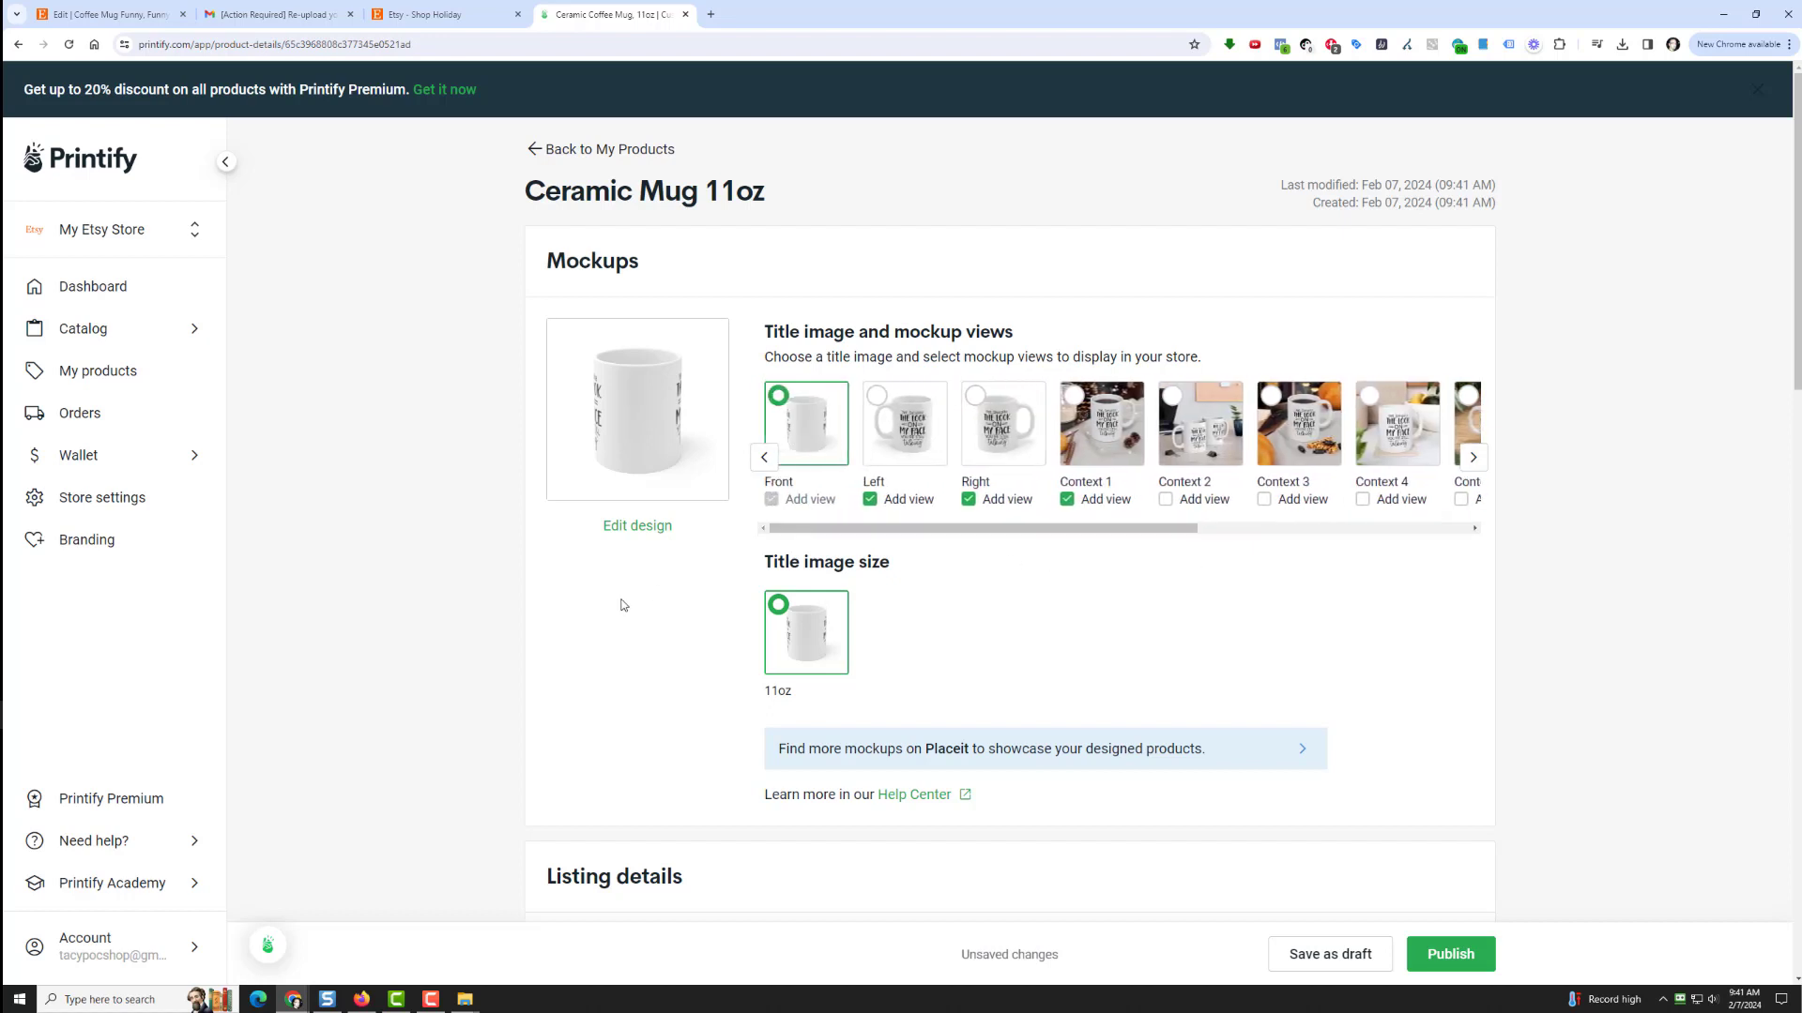
pyautogui.click(882, 422)
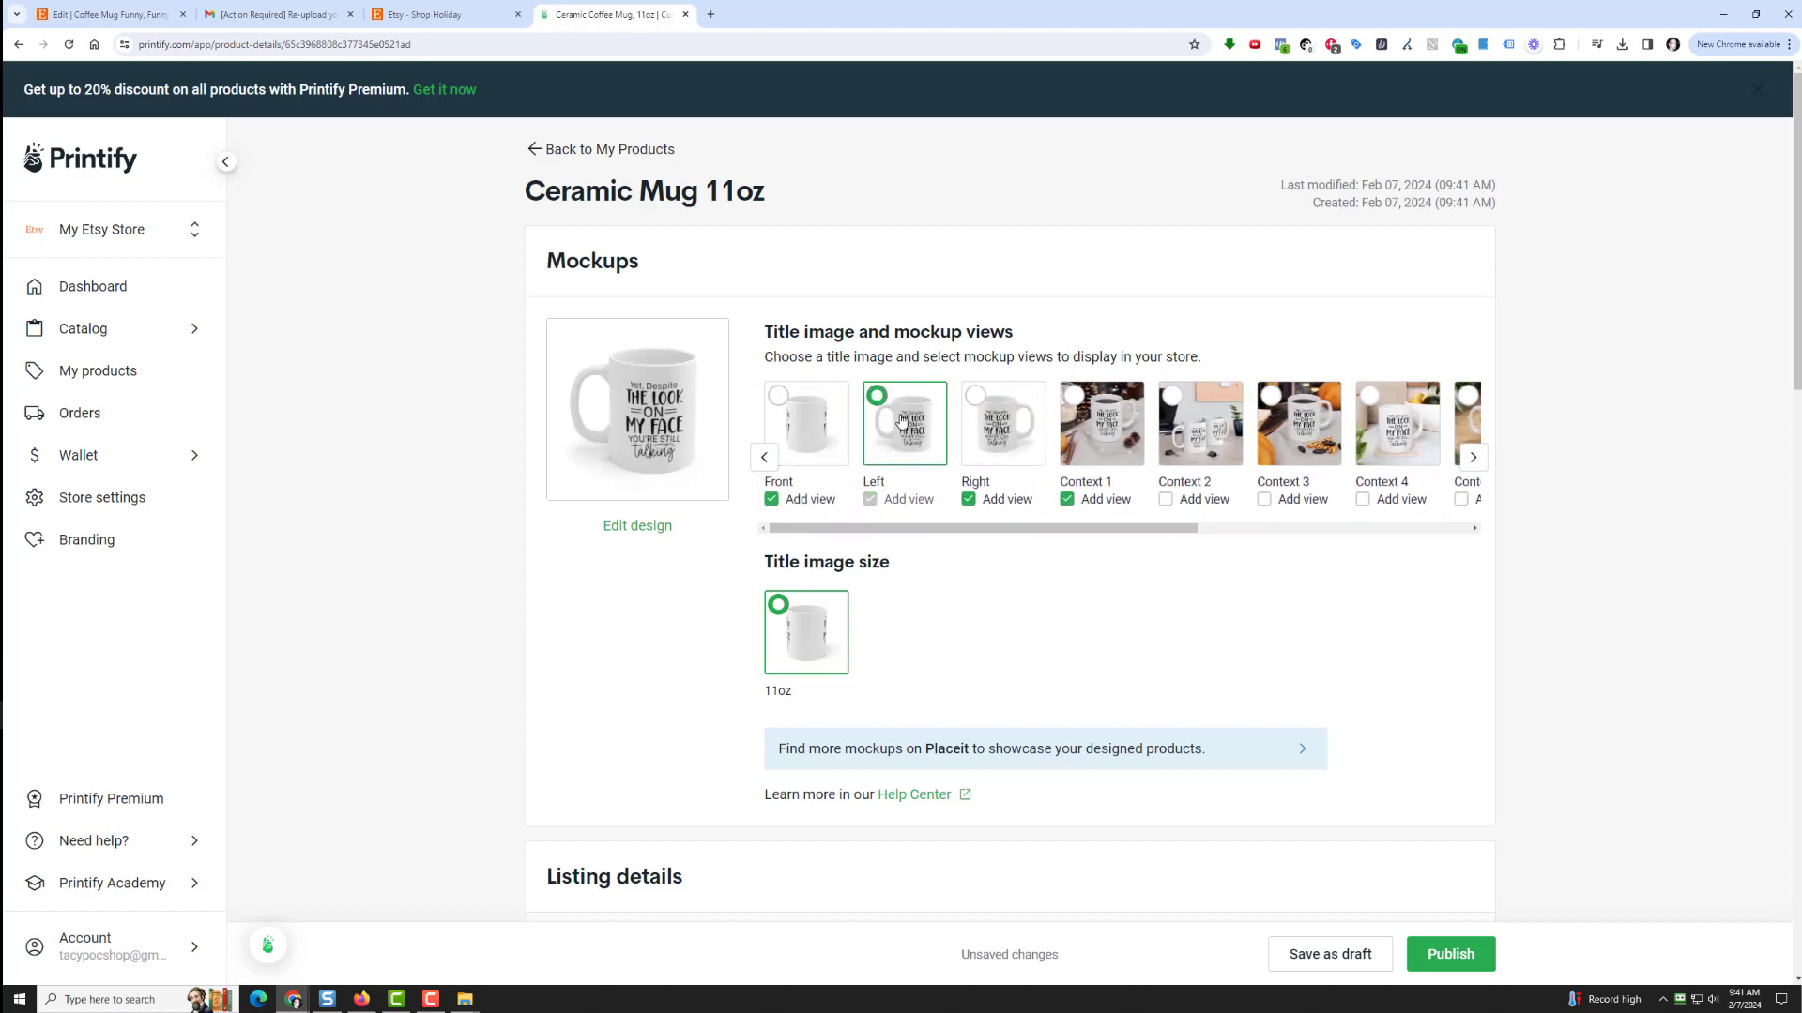
pyautogui.click(1005, 414)
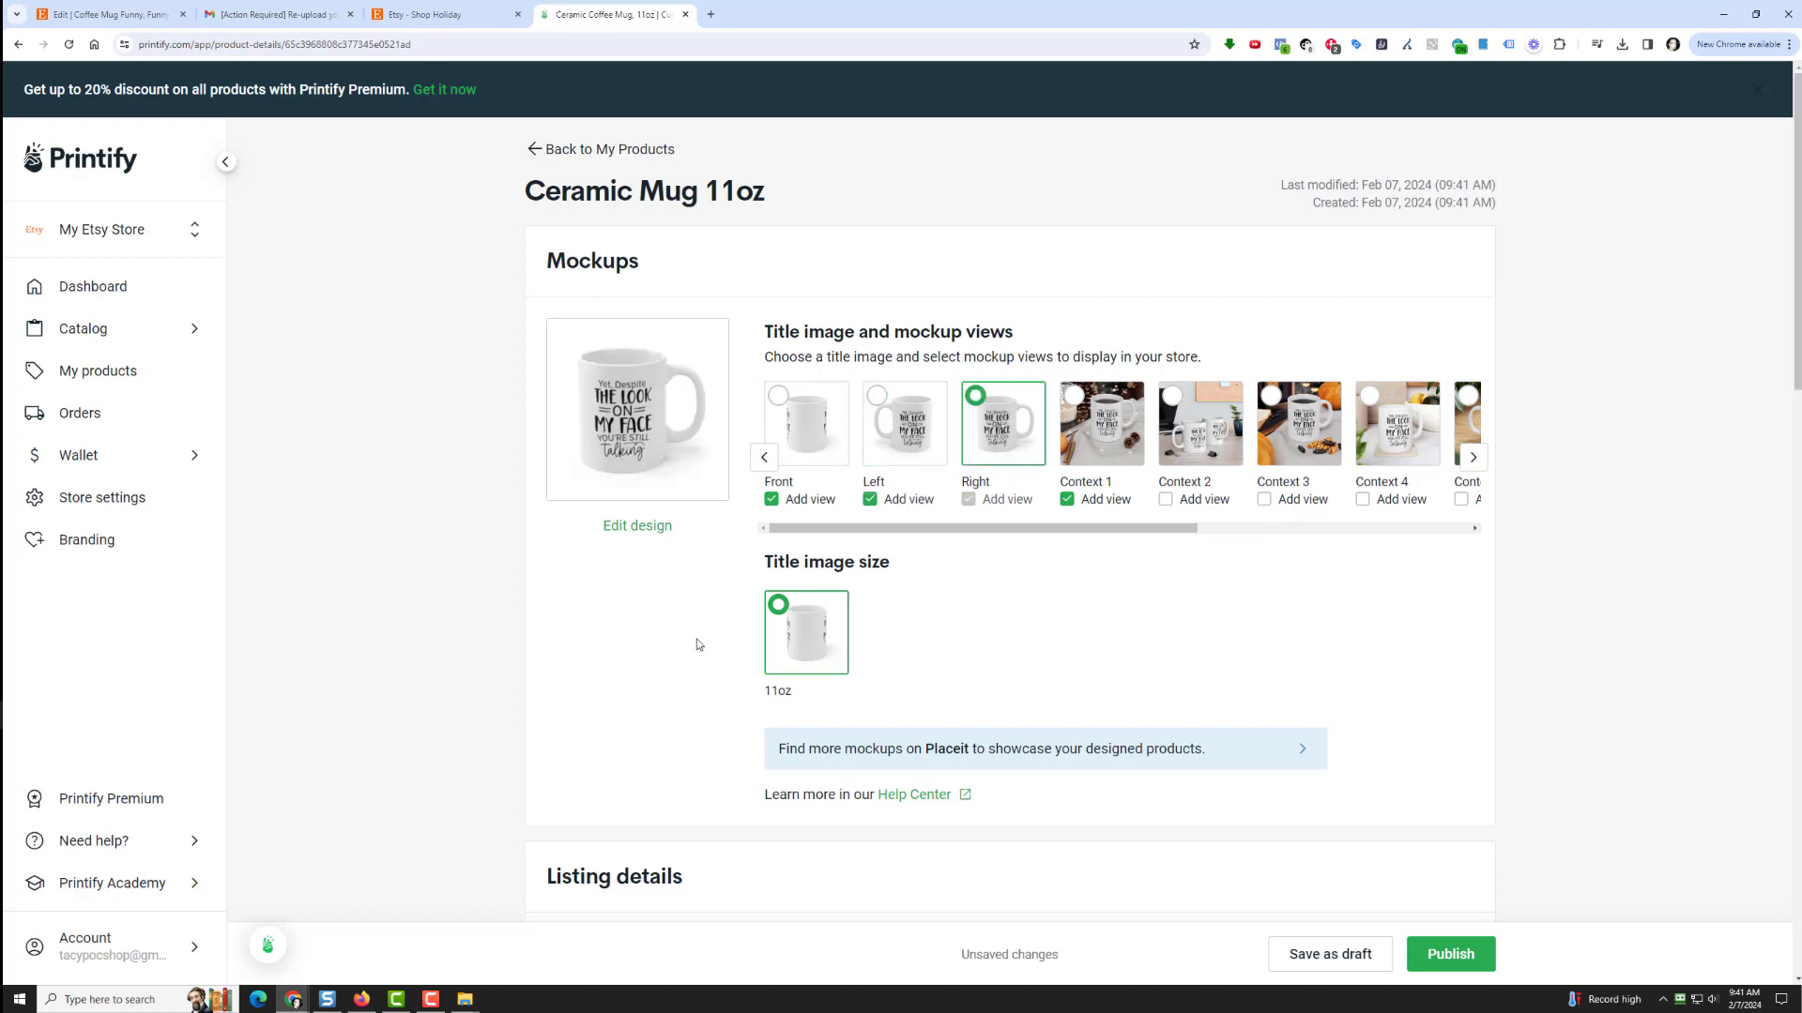
pyautogui.scroll(-3, 481, 686)
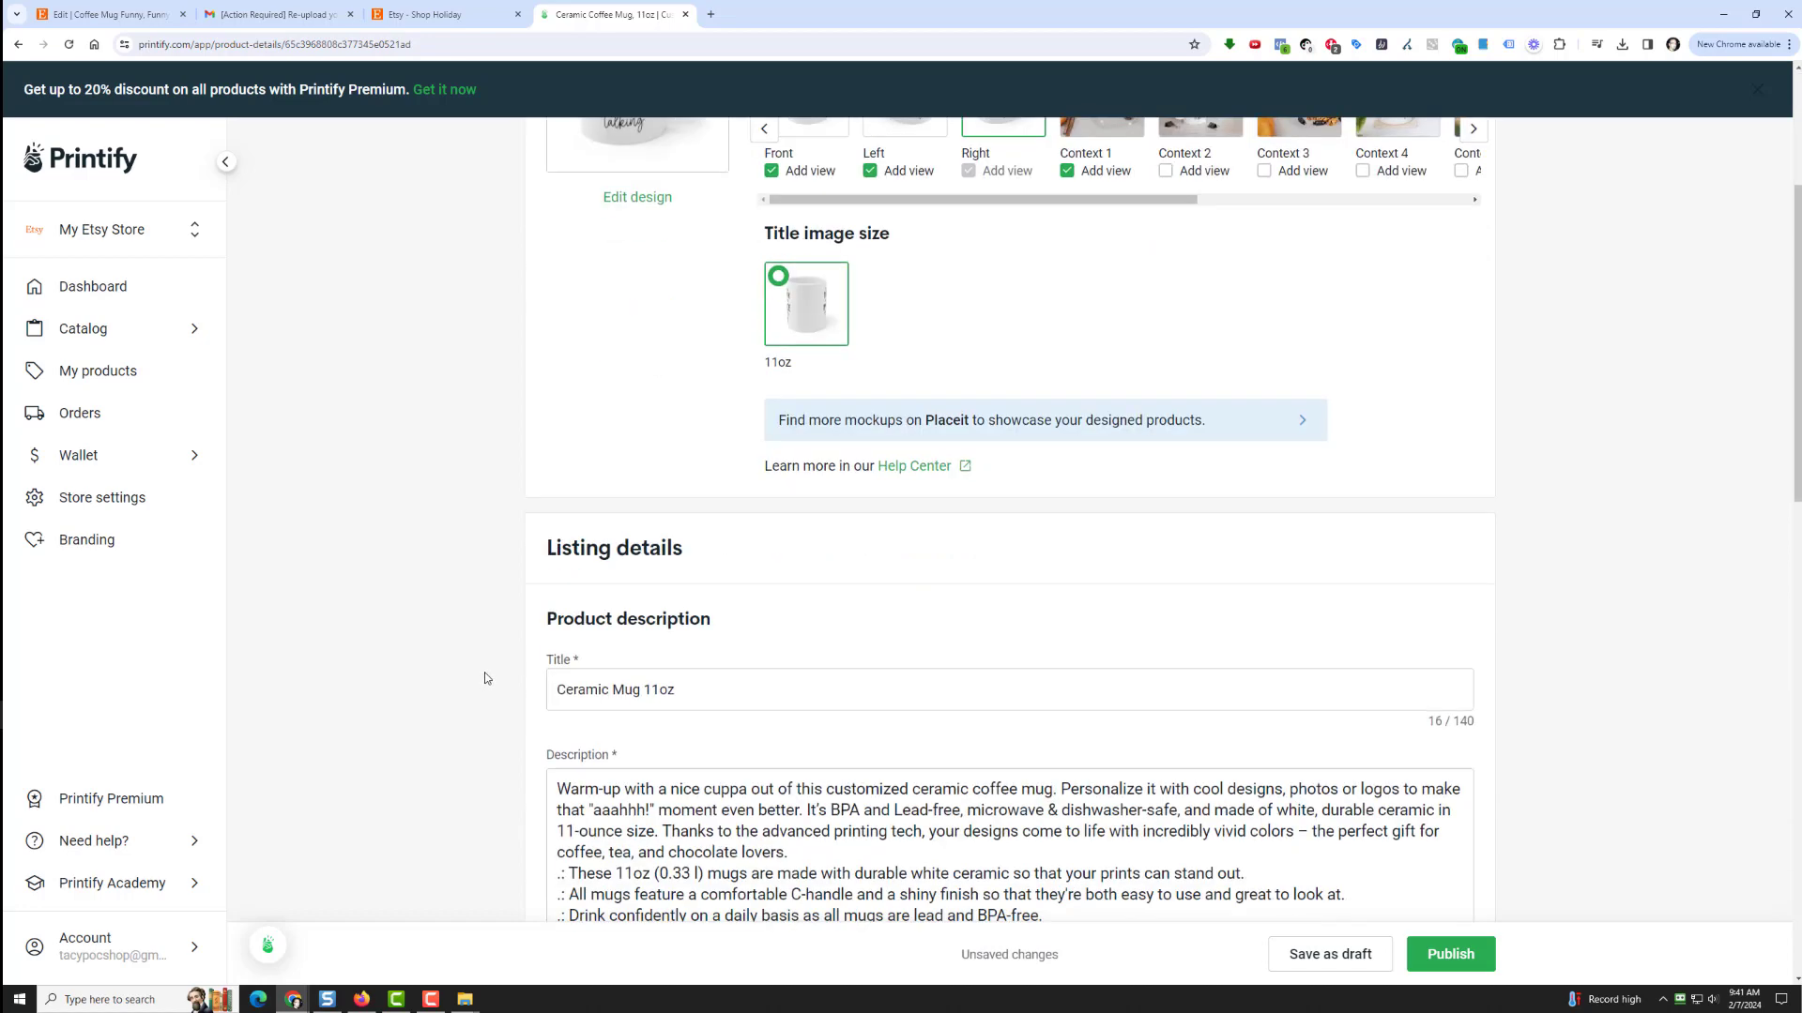
pyautogui.scroll(-8, 486, 677)
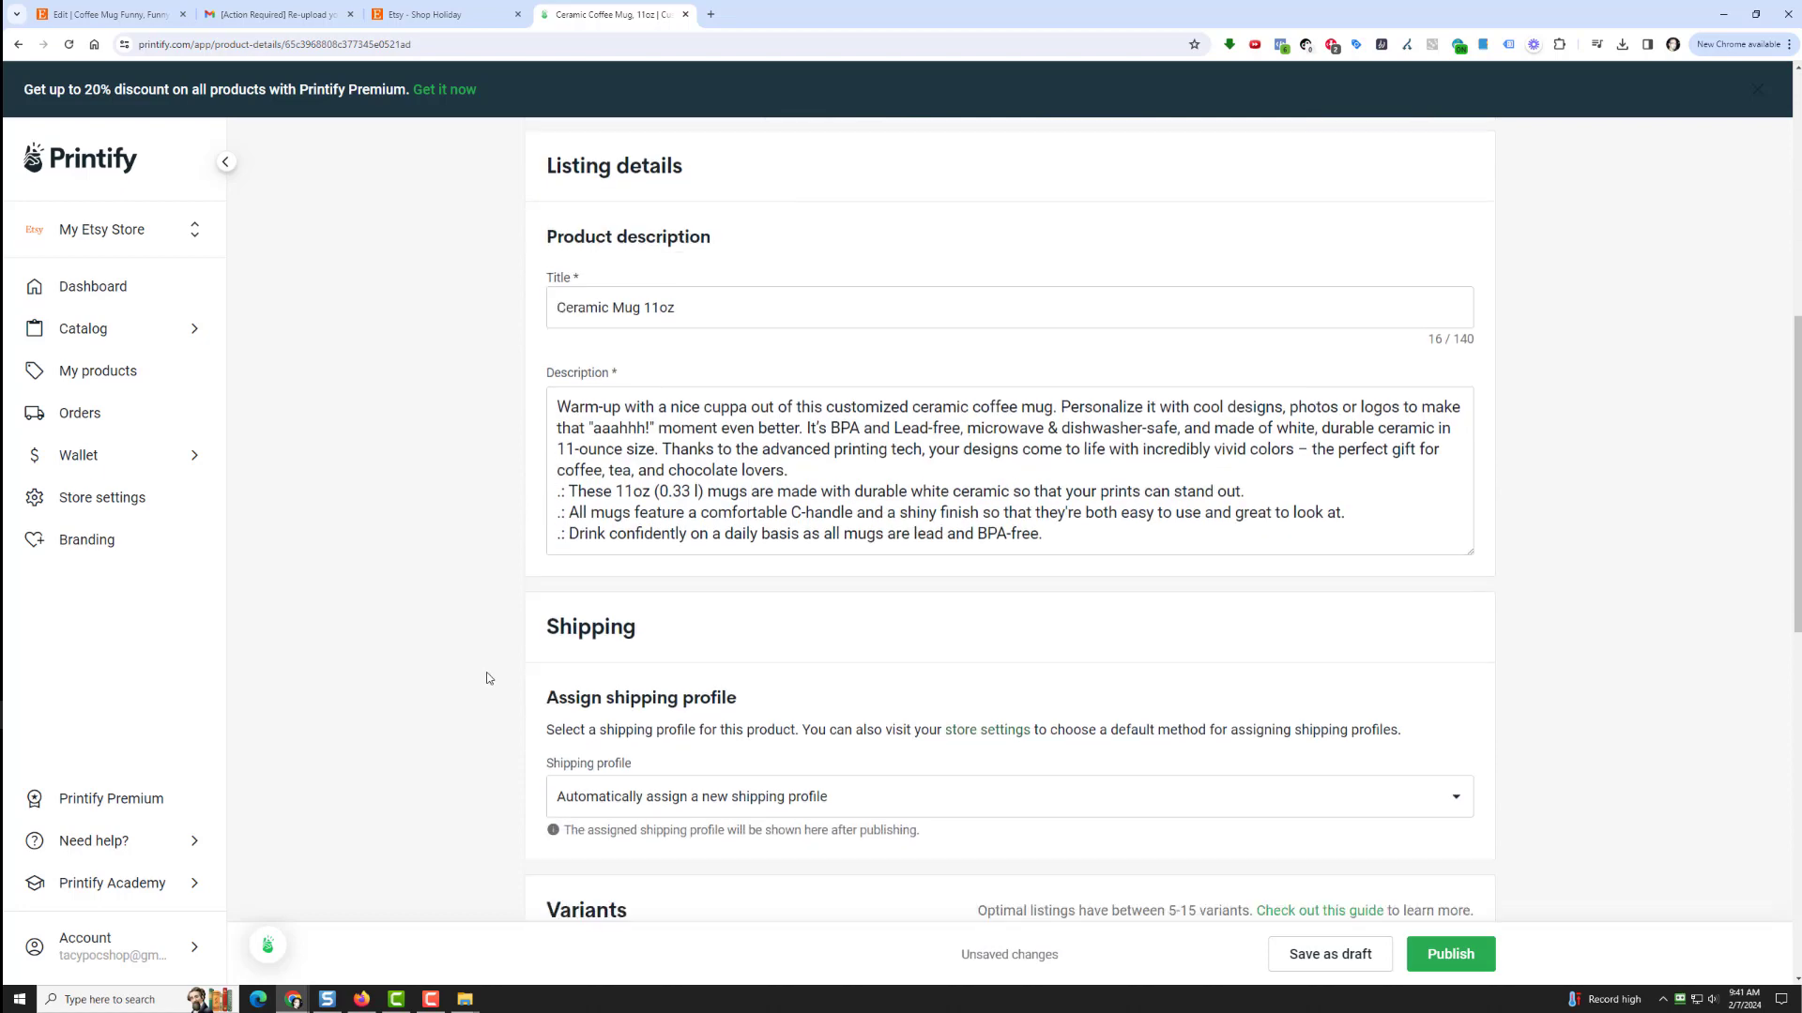
pyautogui.scroll(-4, 486, 677)
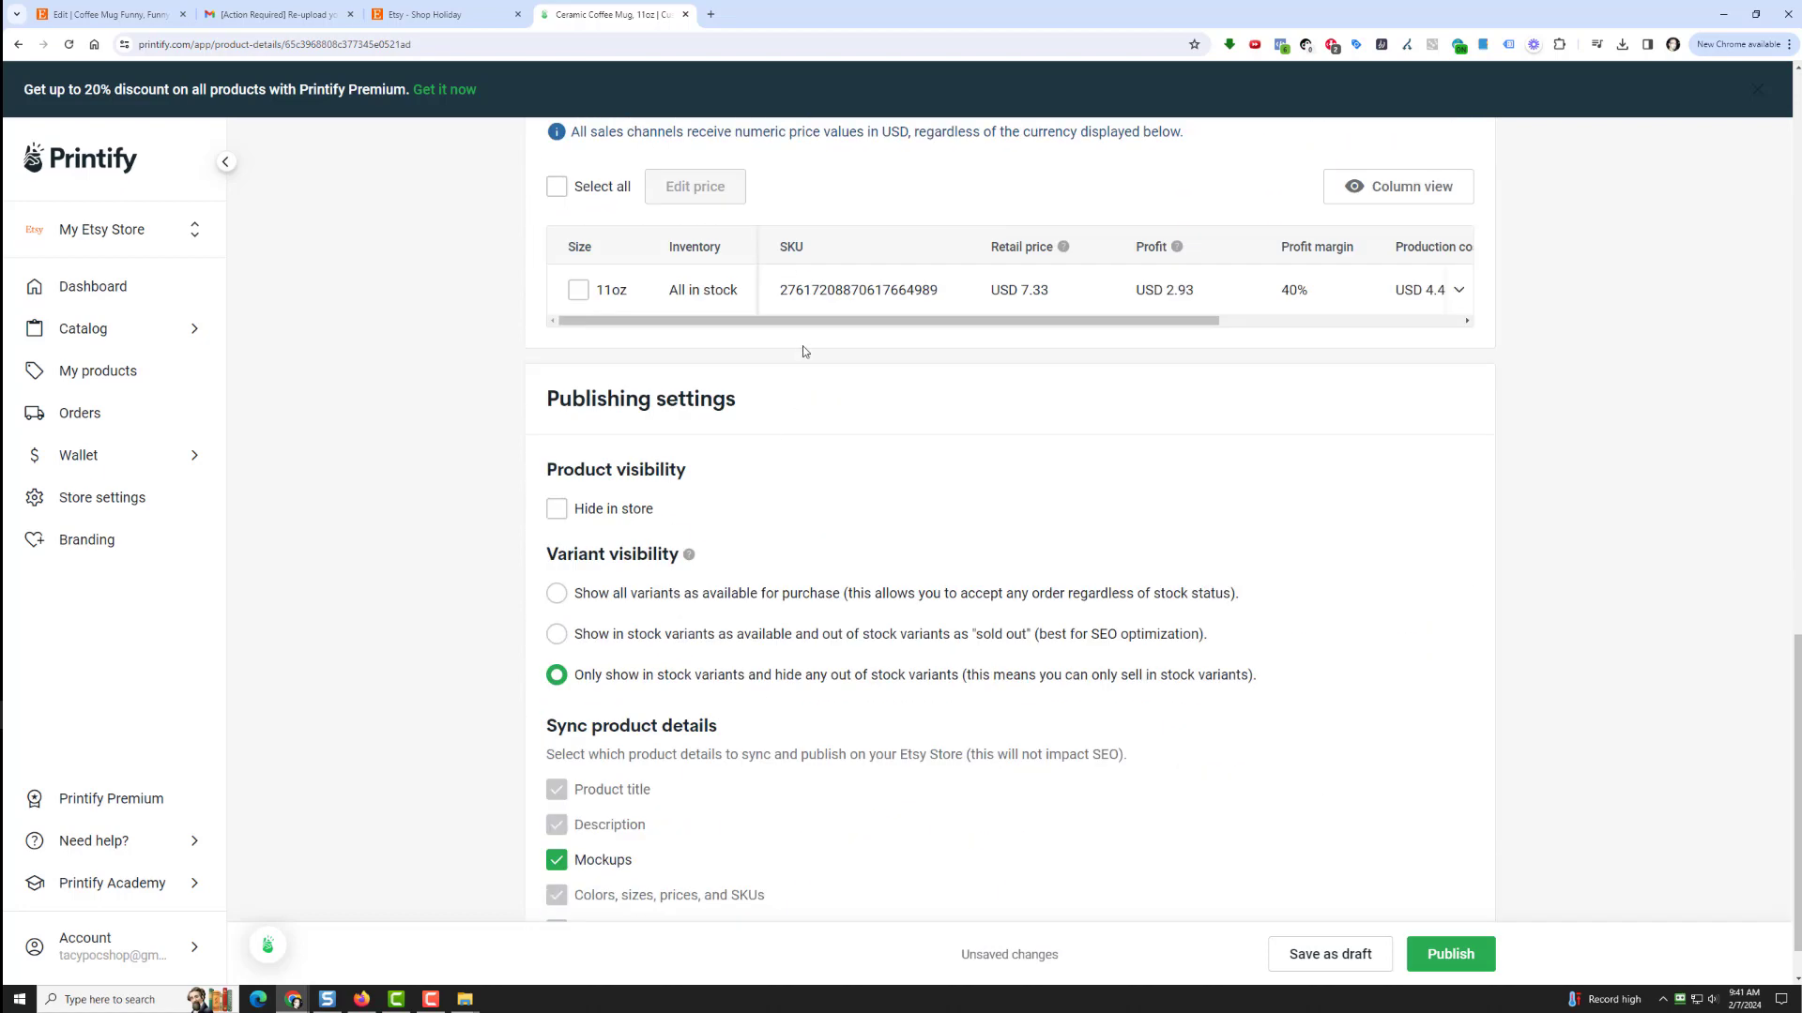
pyautogui.click(782, 293)
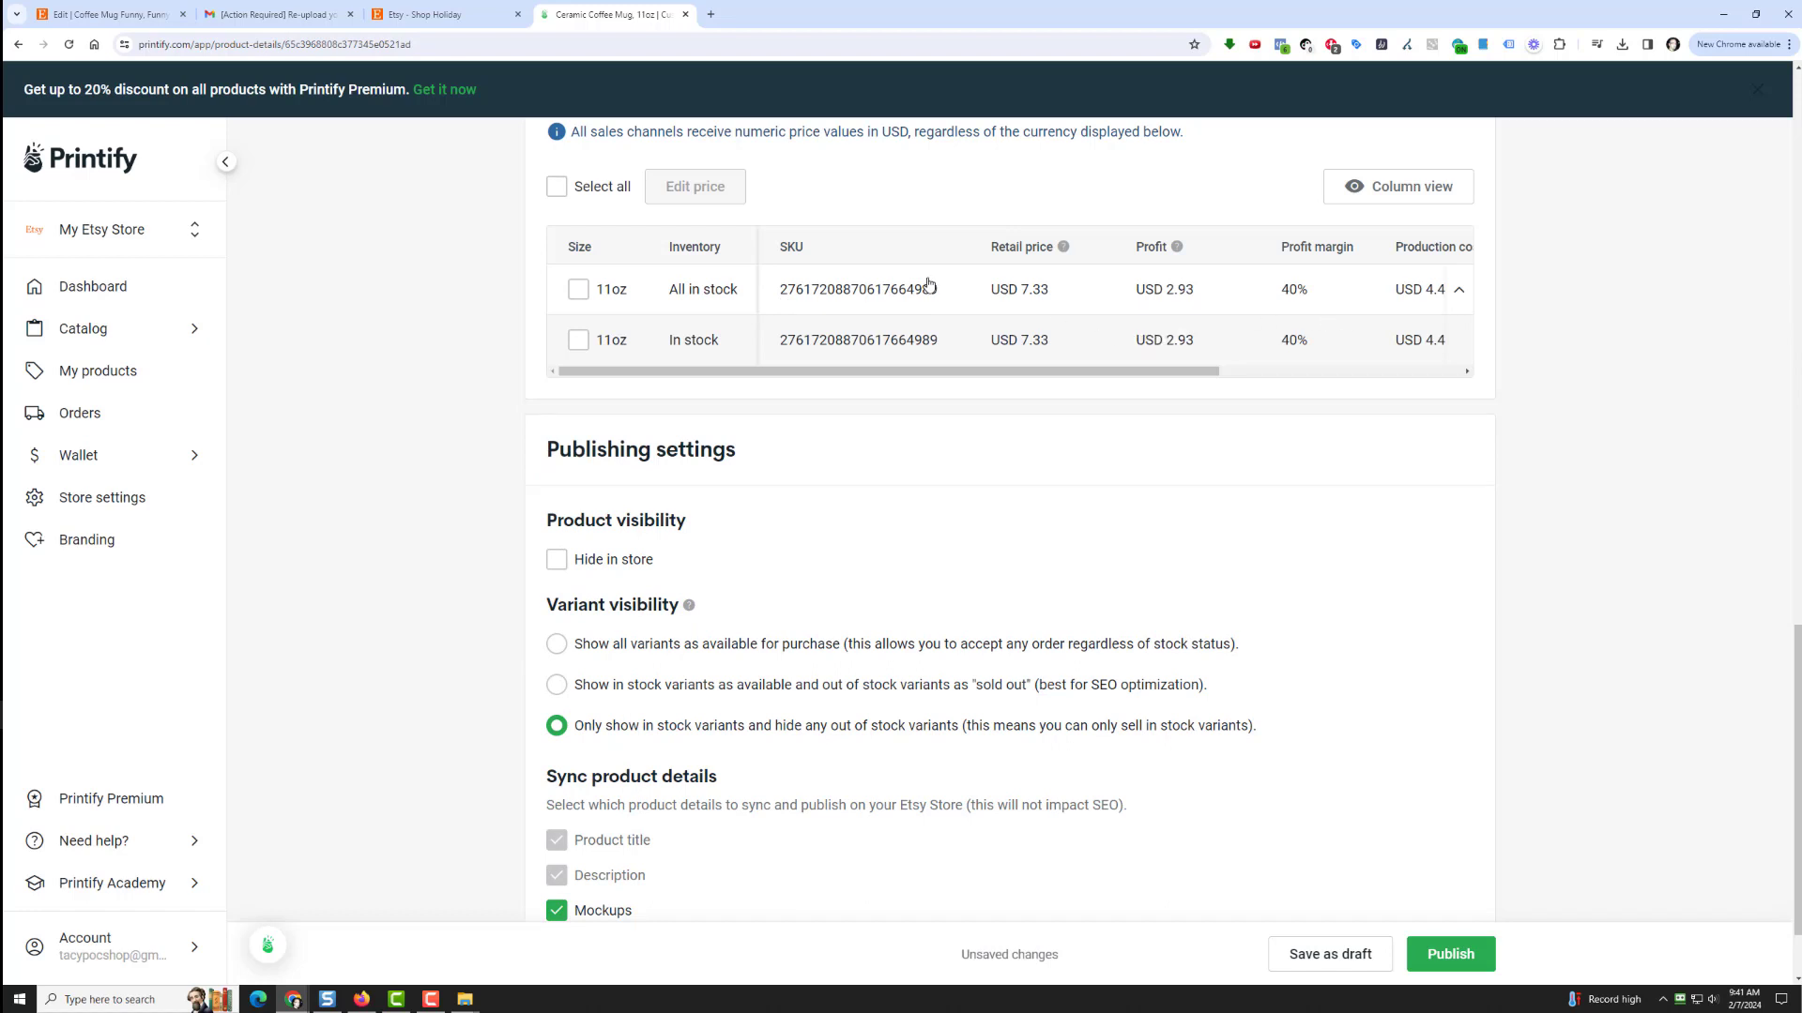
pyautogui.click(756, 296)
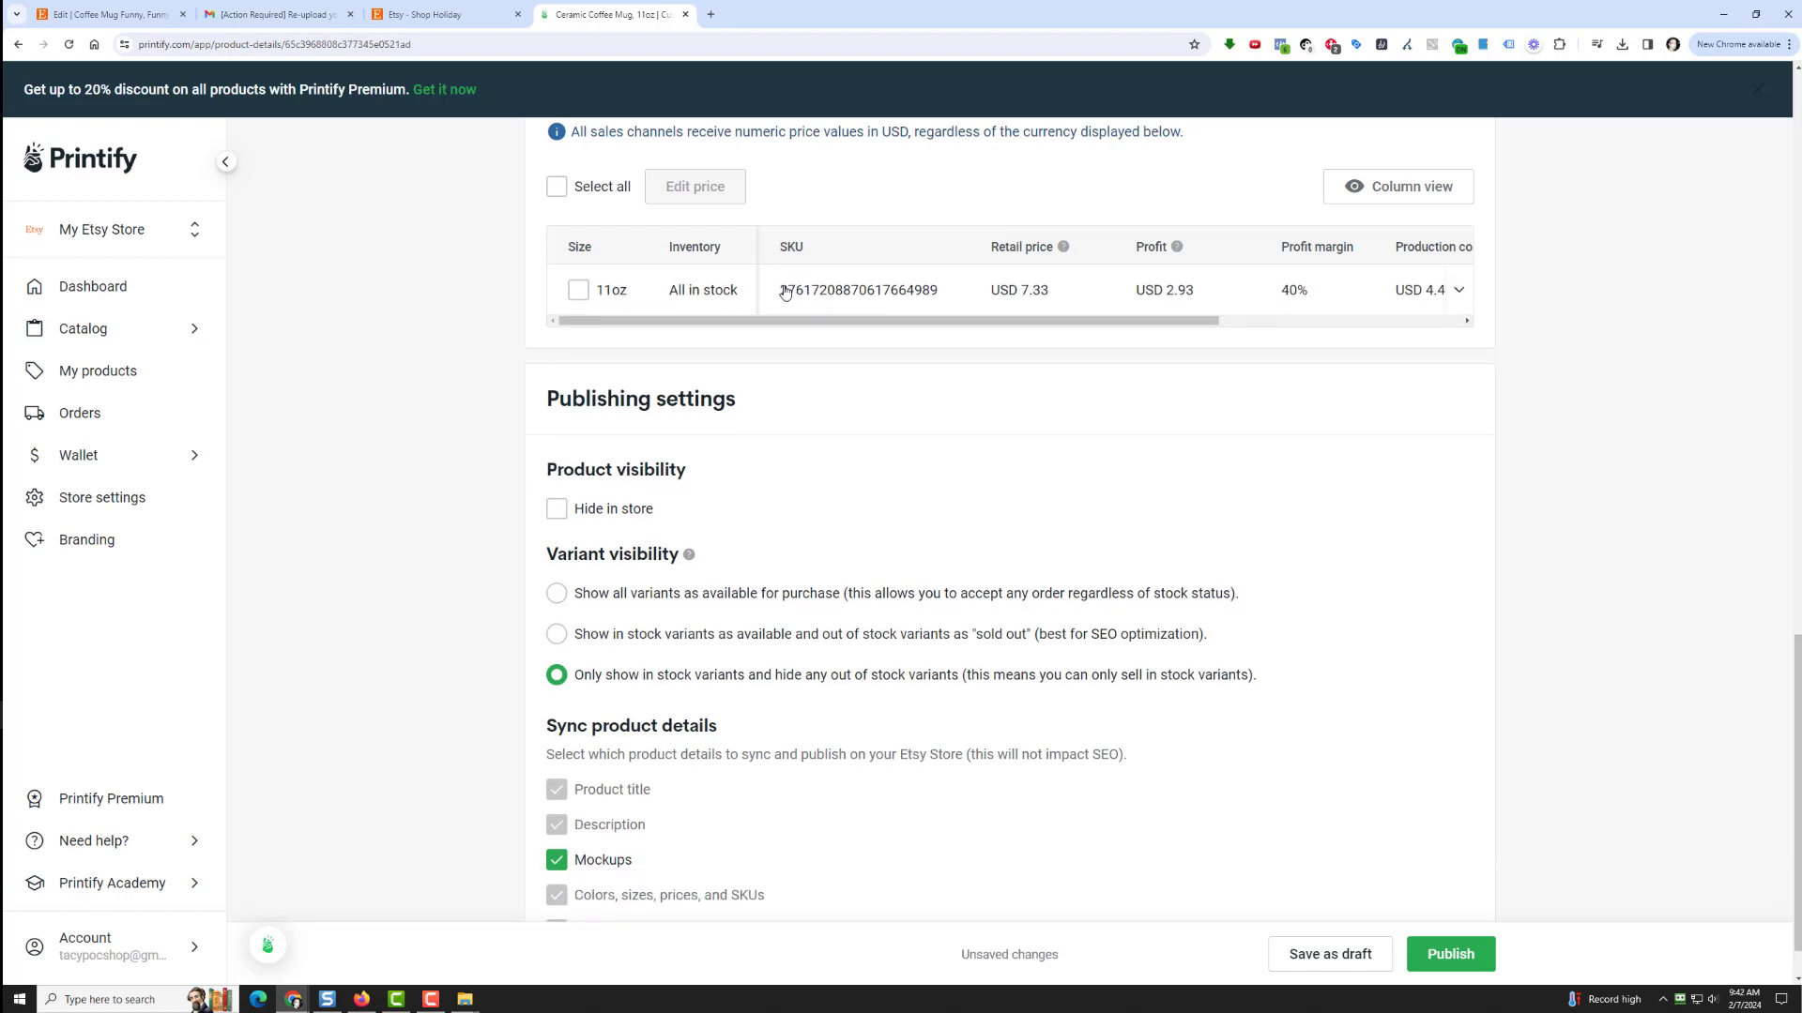
pyautogui.click(873, 291)
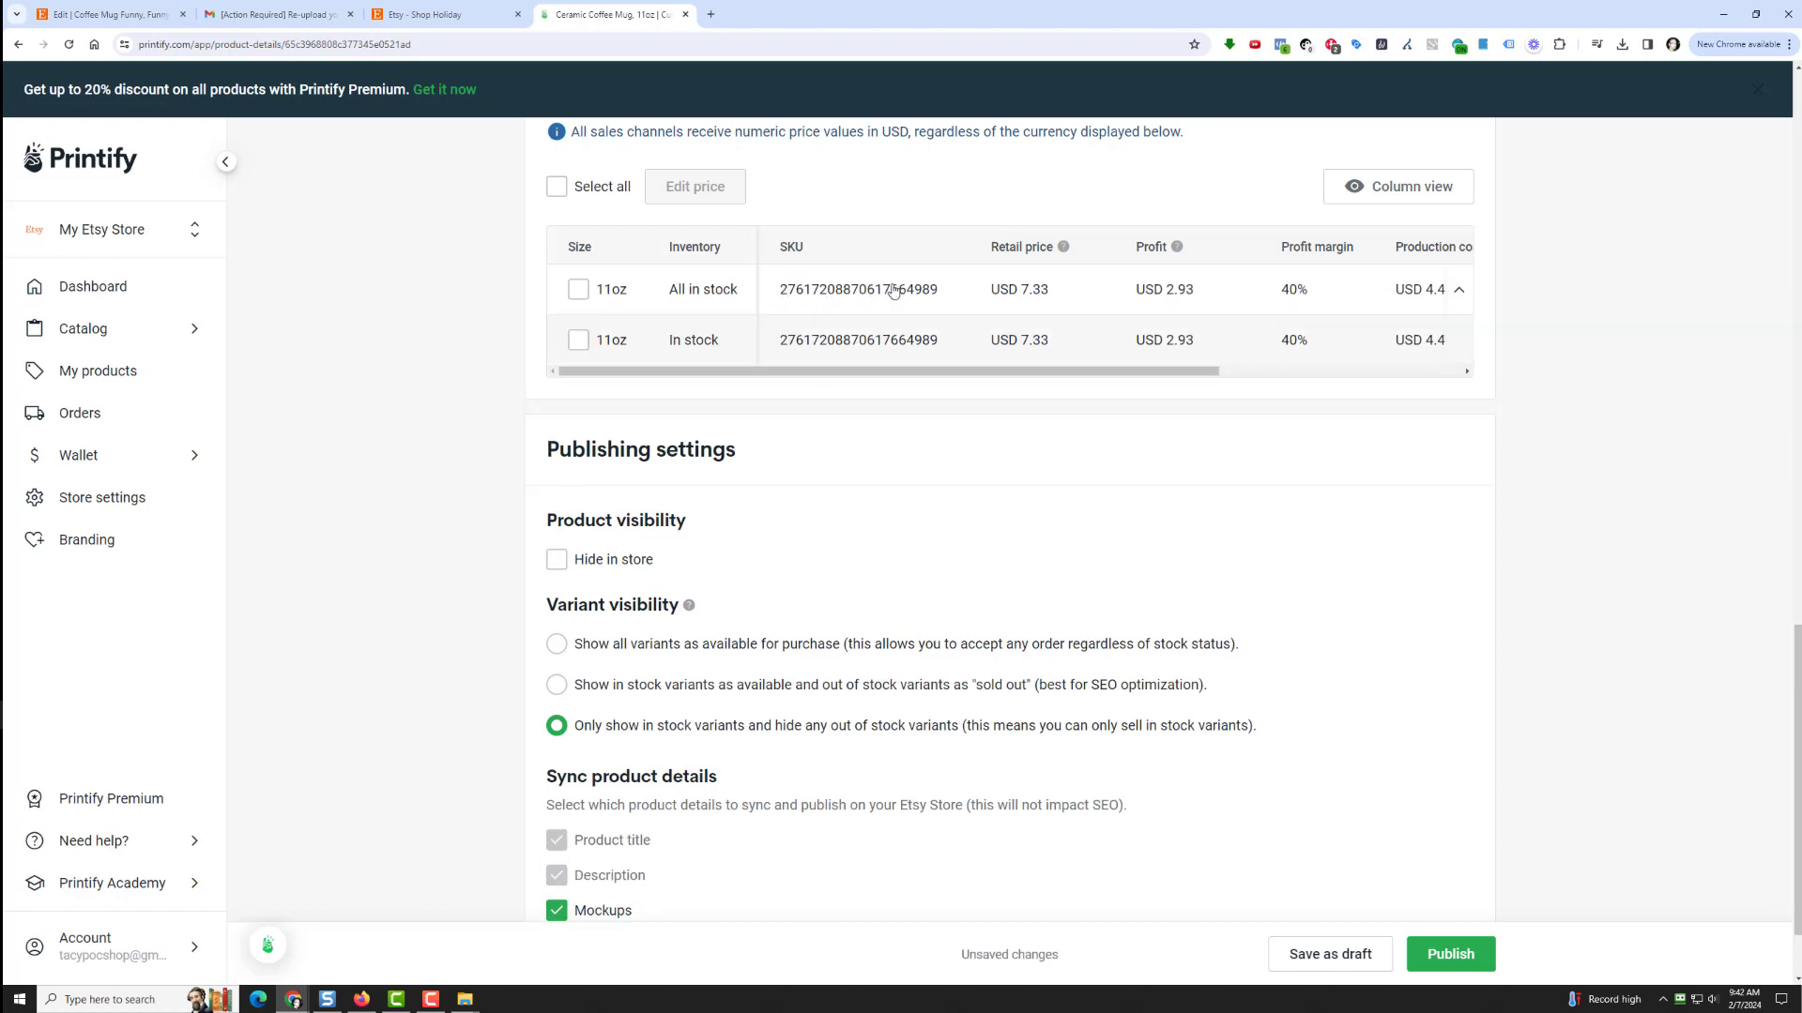
pyautogui.click(579, 293)
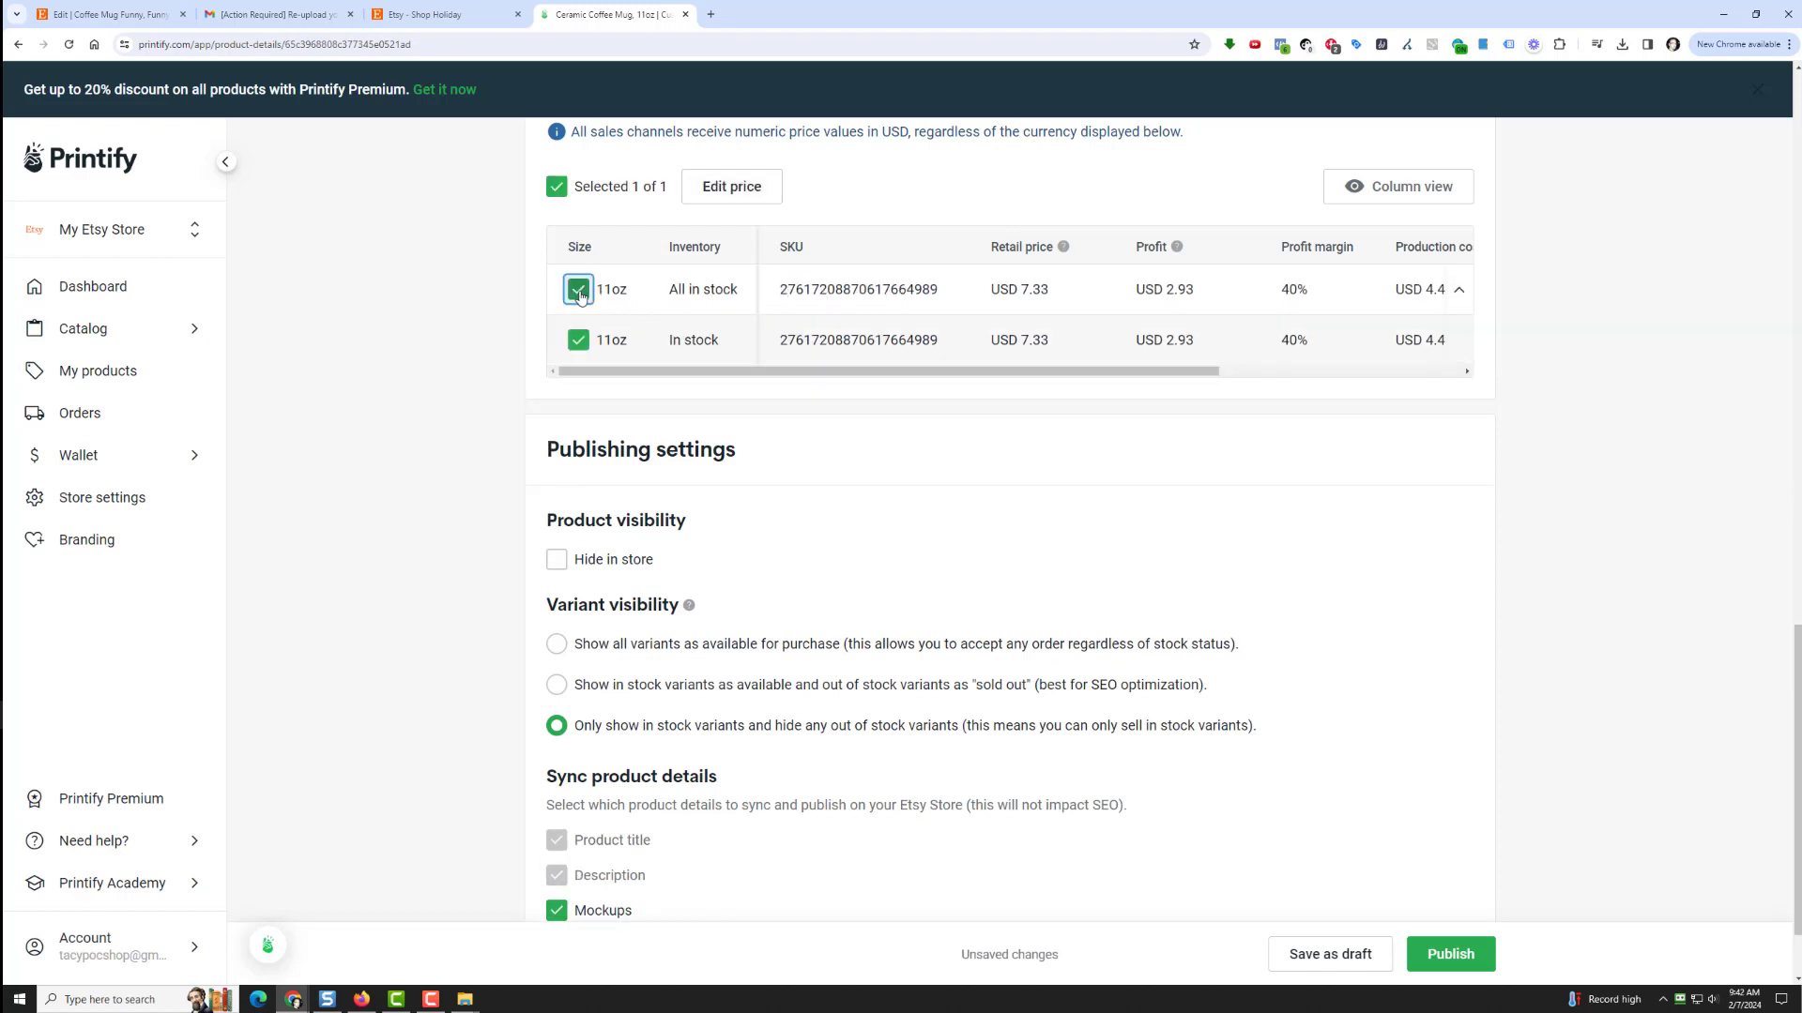
pyautogui.click(578, 339)
pyautogui.click(922, 301)
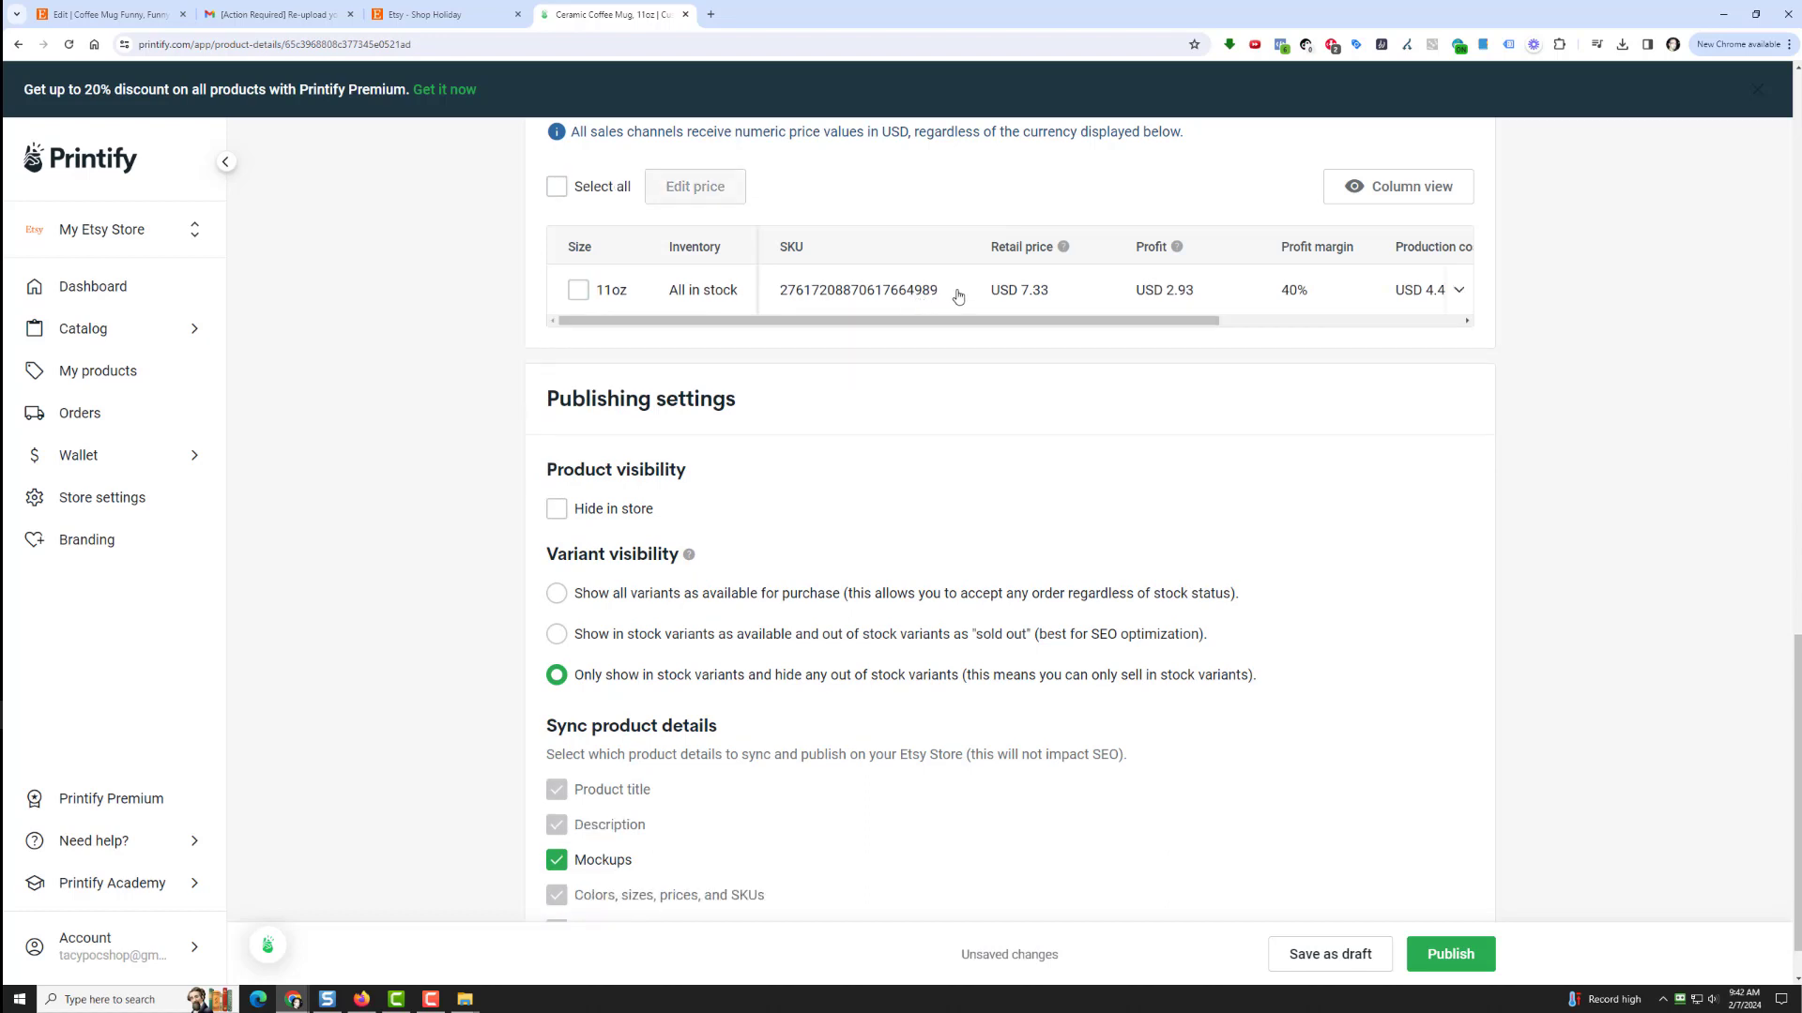
# Expand the 11oz variant in the pricing table and copy the SKU of its in-stock entry.
pyautogui.click(825, 294)
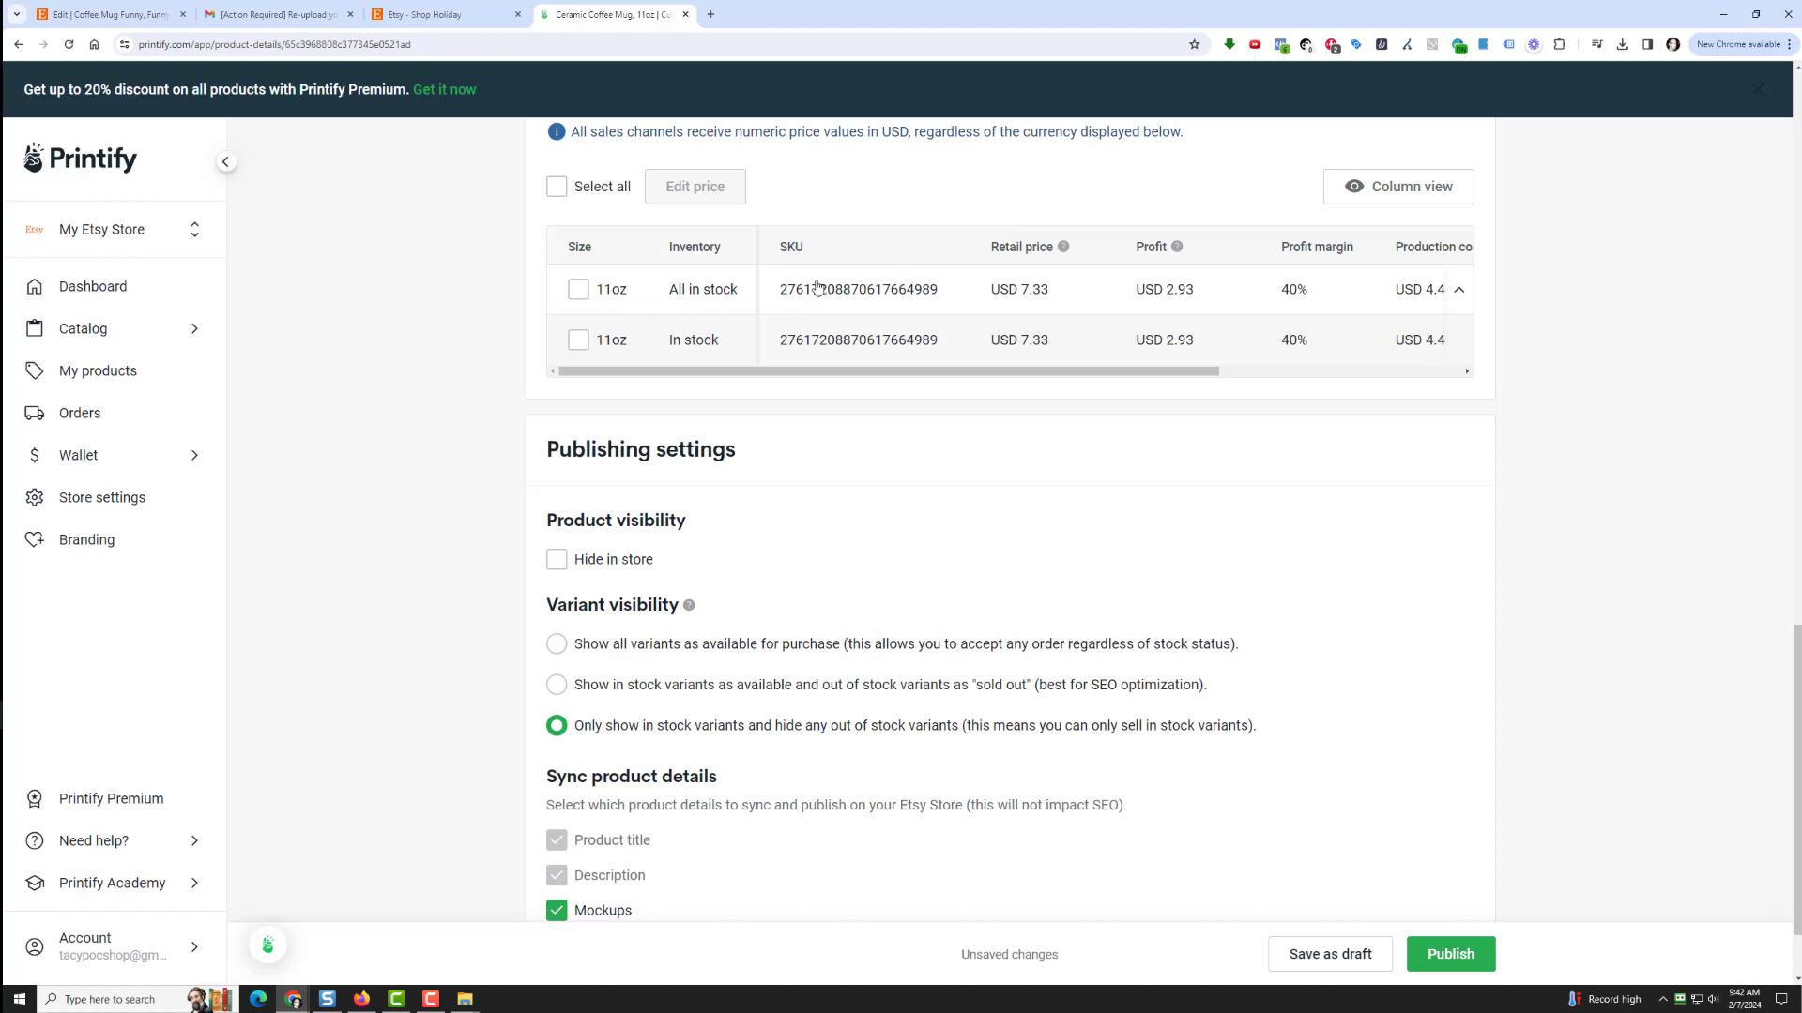
pyautogui.click(818, 291)
pyautogui.click(820, 295)
pyautogui.moveTo(782, 339); pyautogui.dragTo(951, 339)
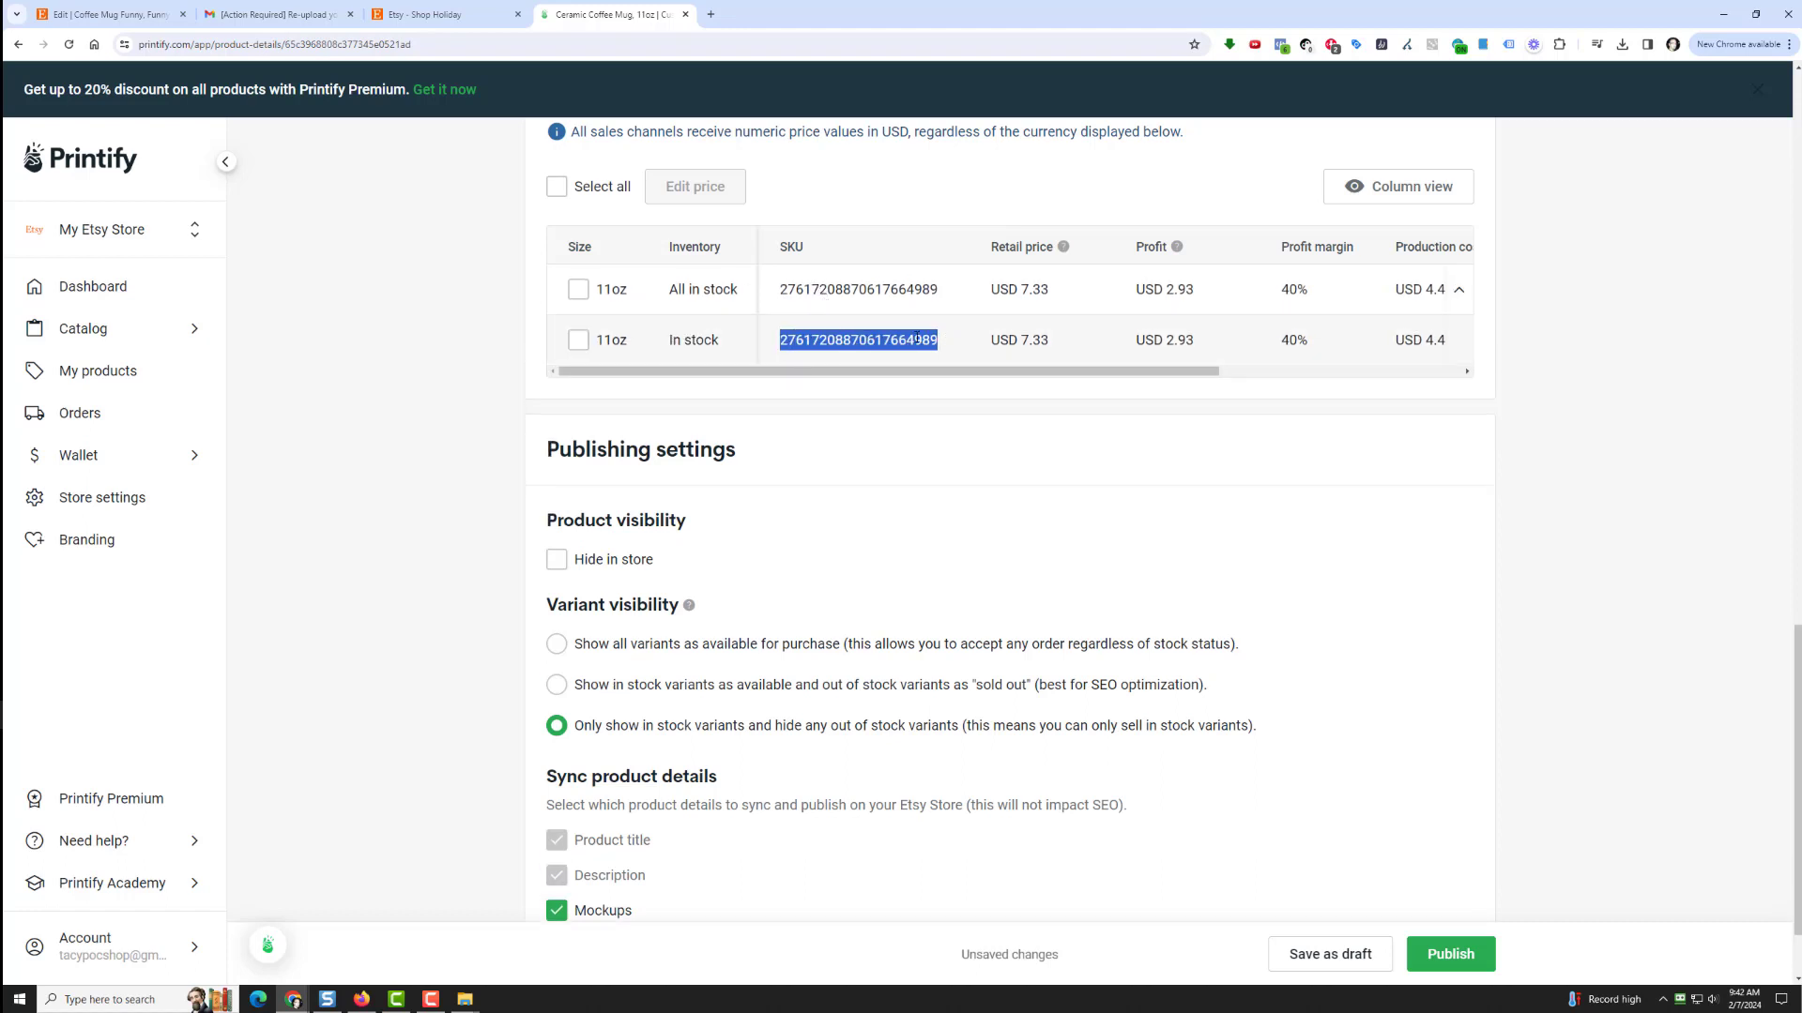
pyautogui.rightClick(918, 340)
pyautogui.click(938, 353)
# Save the mug product as a draft and dismiss the product migration offer.
pyautogui.scroll(-2, 947, 551)
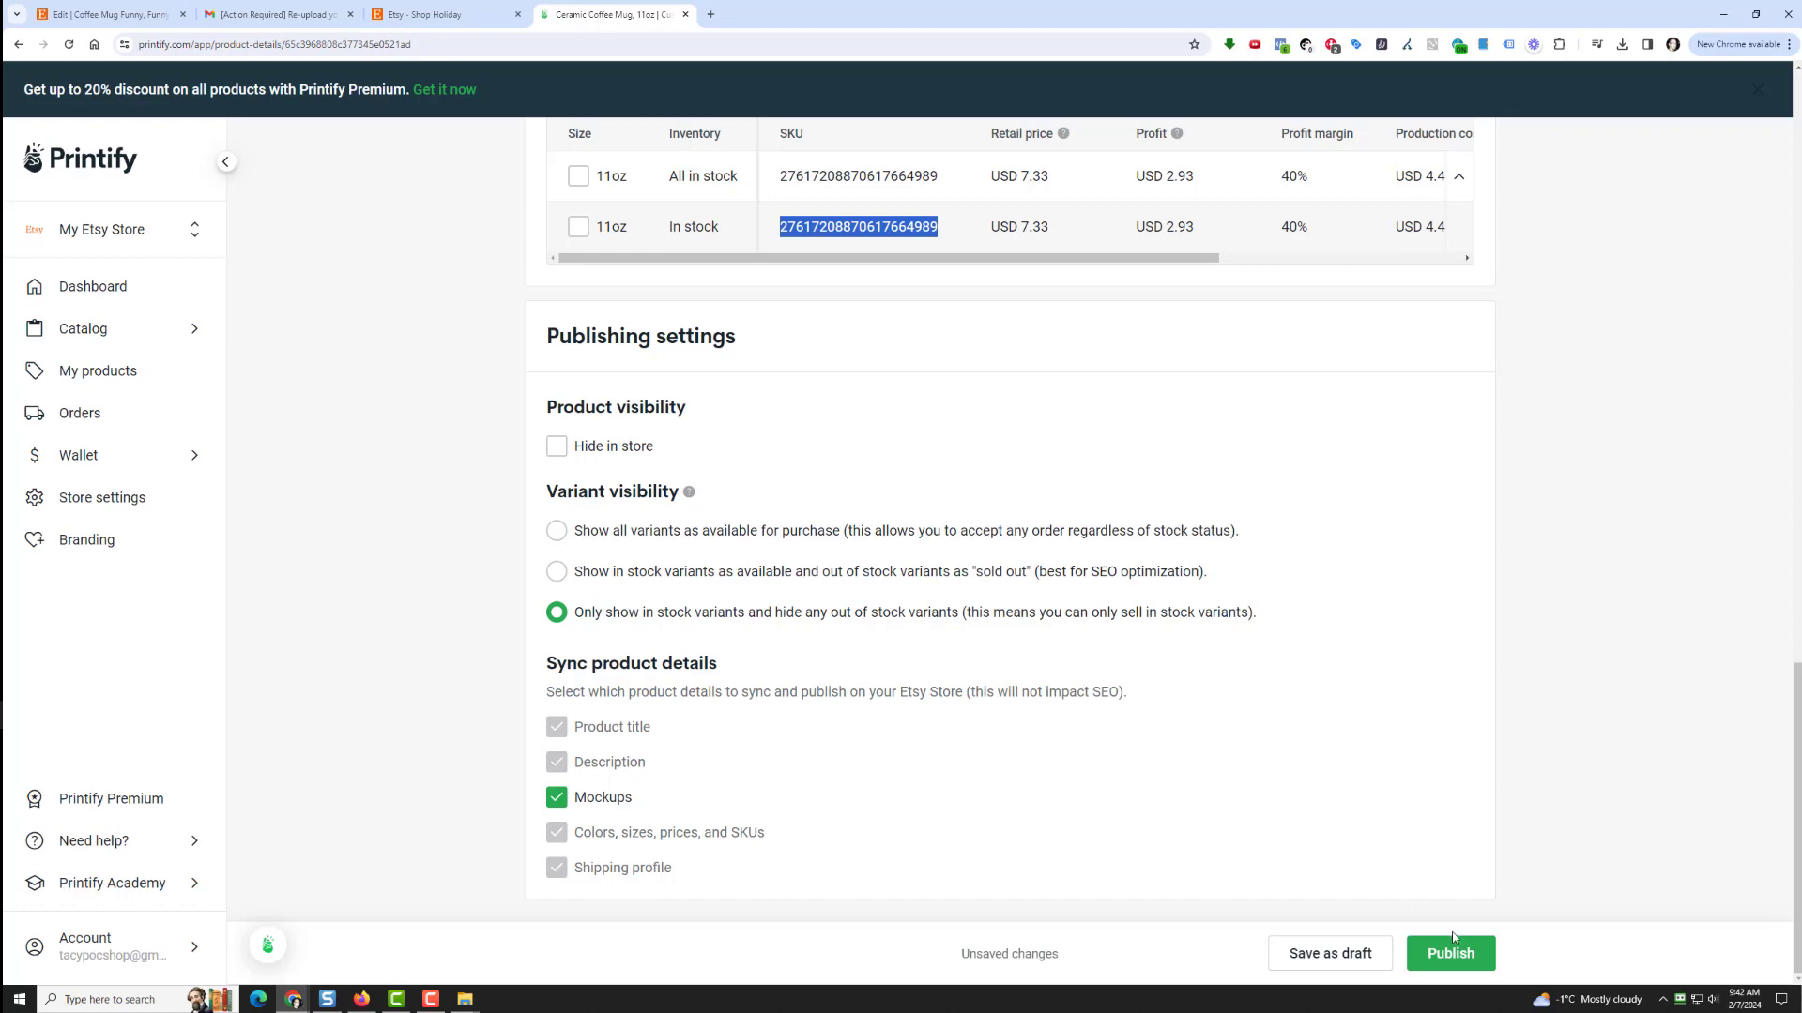
pyautogui.click(1323, 958)
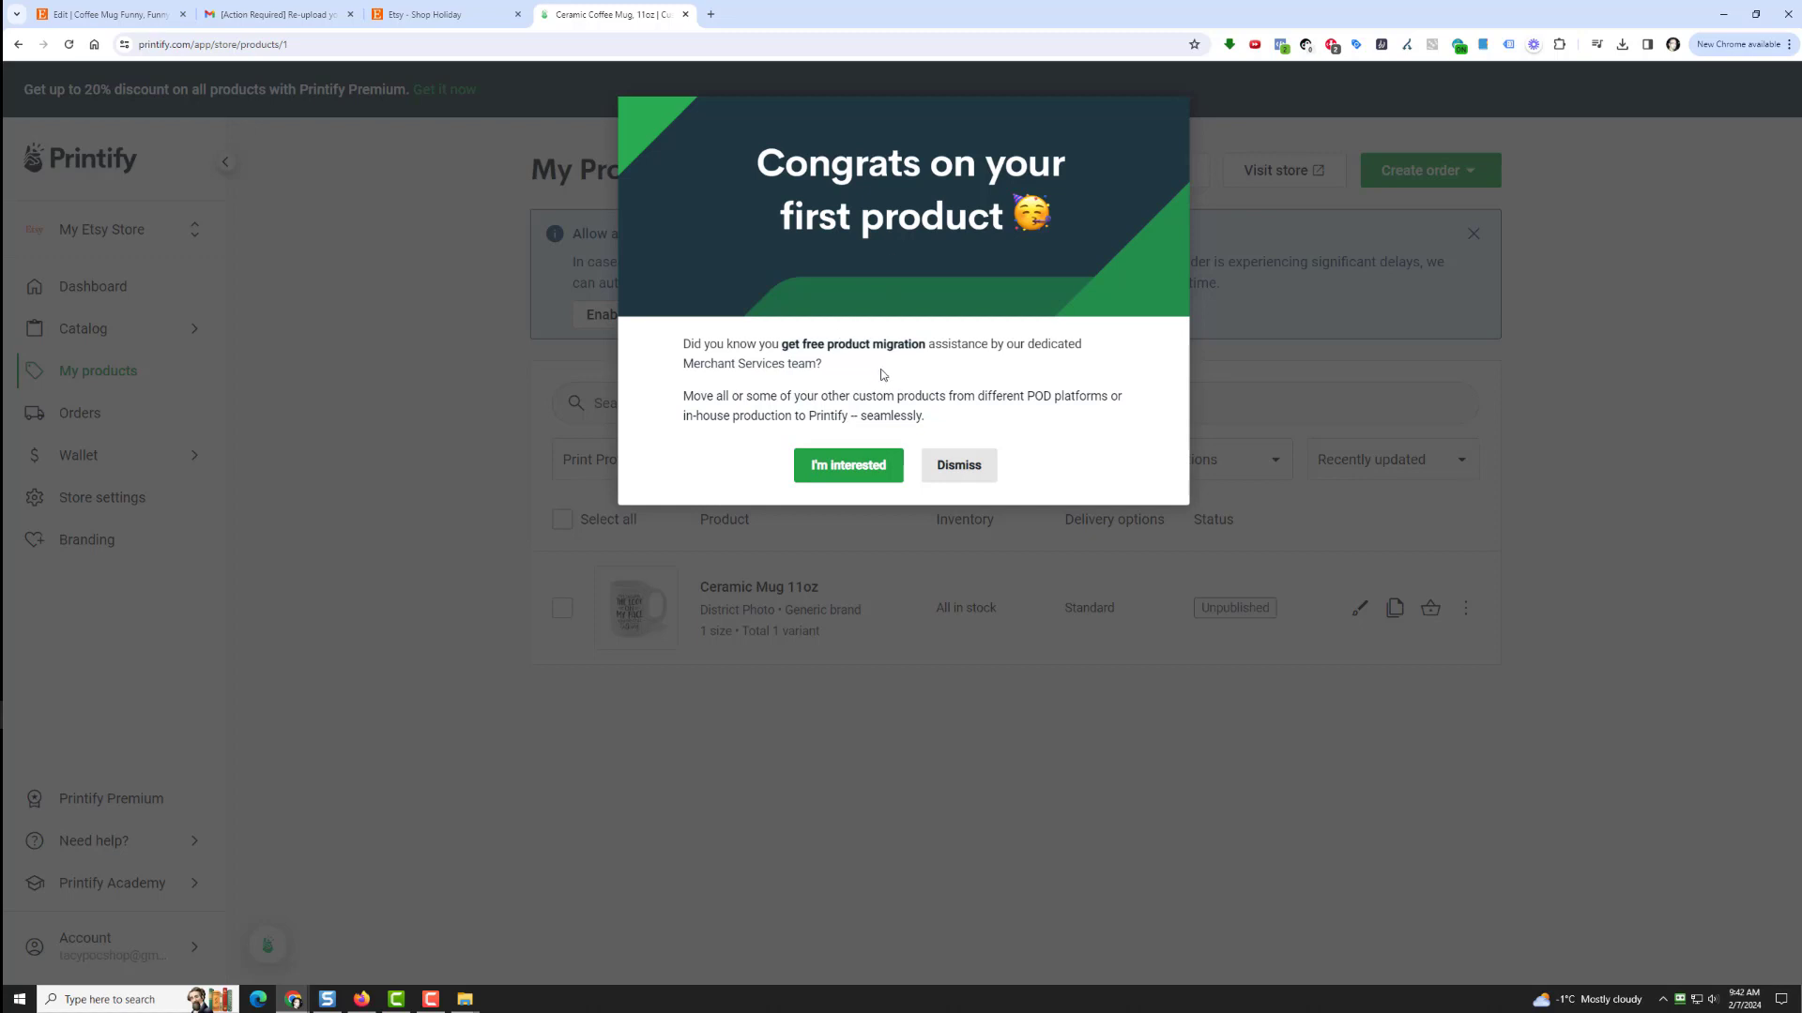
pyautogui.click(958, 470)
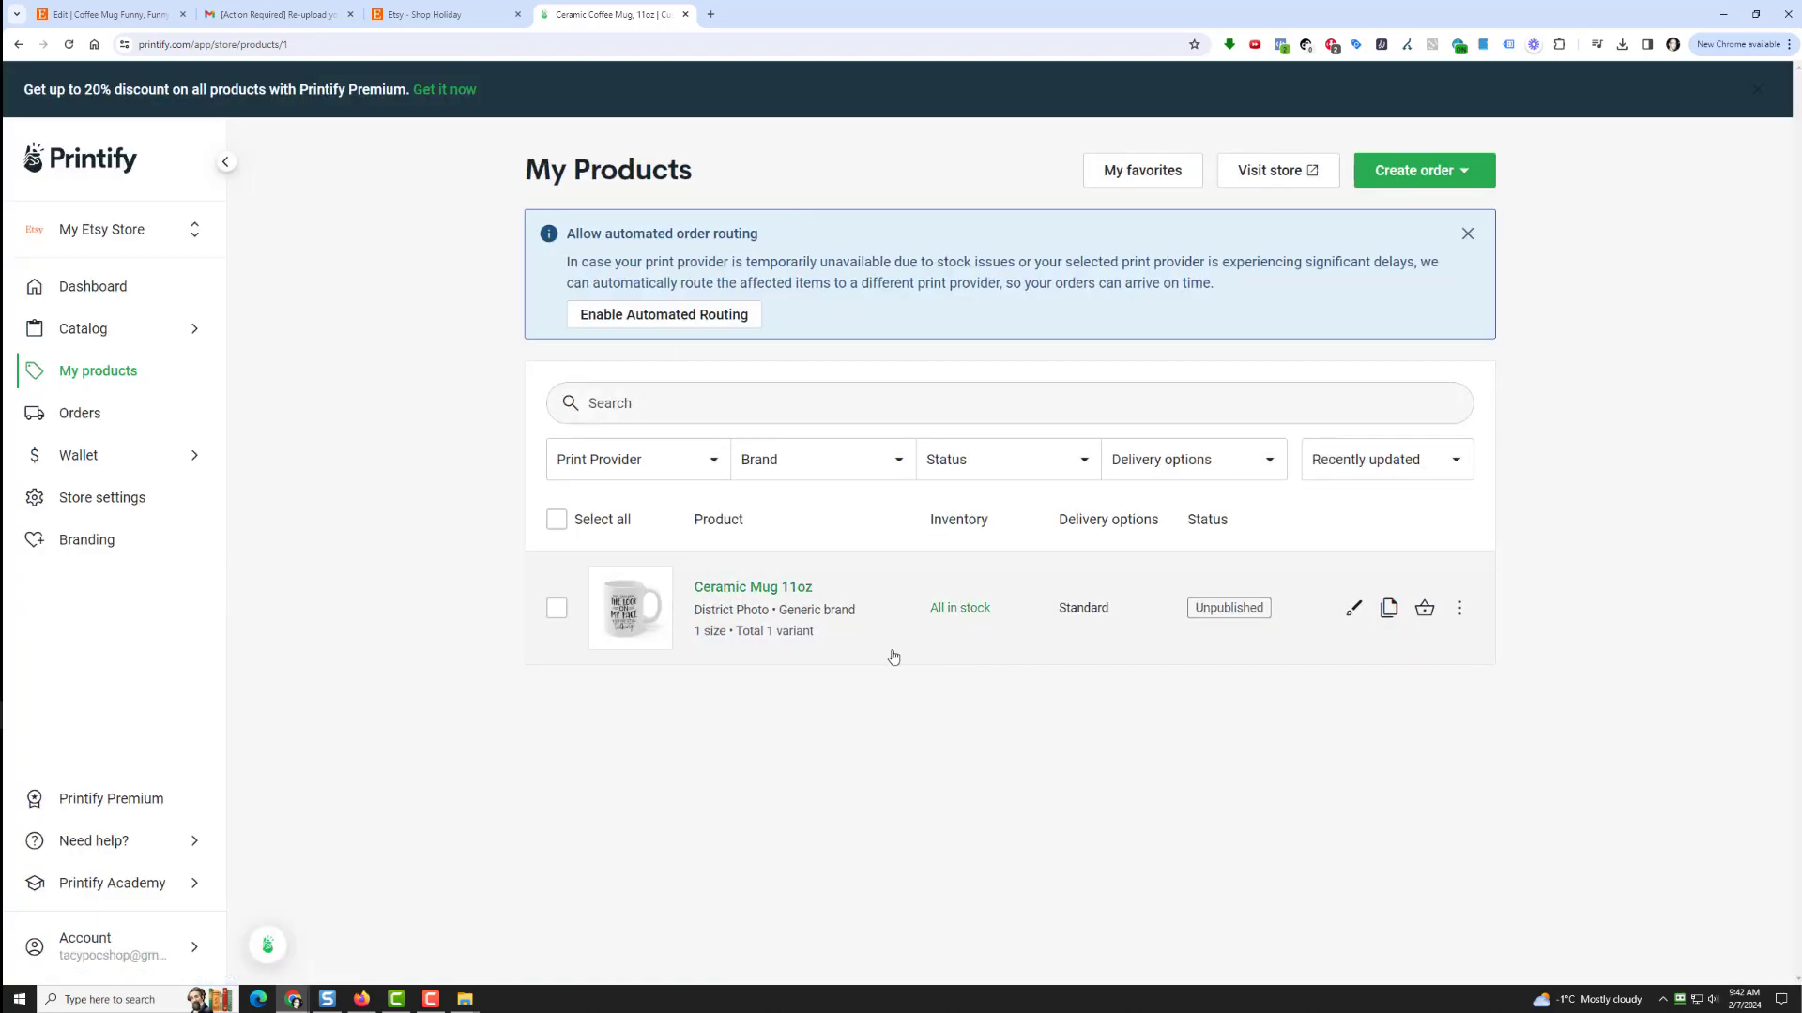
# Switch to the Etsy listing editor, paste the copied SKU into the mug listing and publish the changes.
pyautogui.click(109, 18)
pyautogui.rightClick(499, 358)
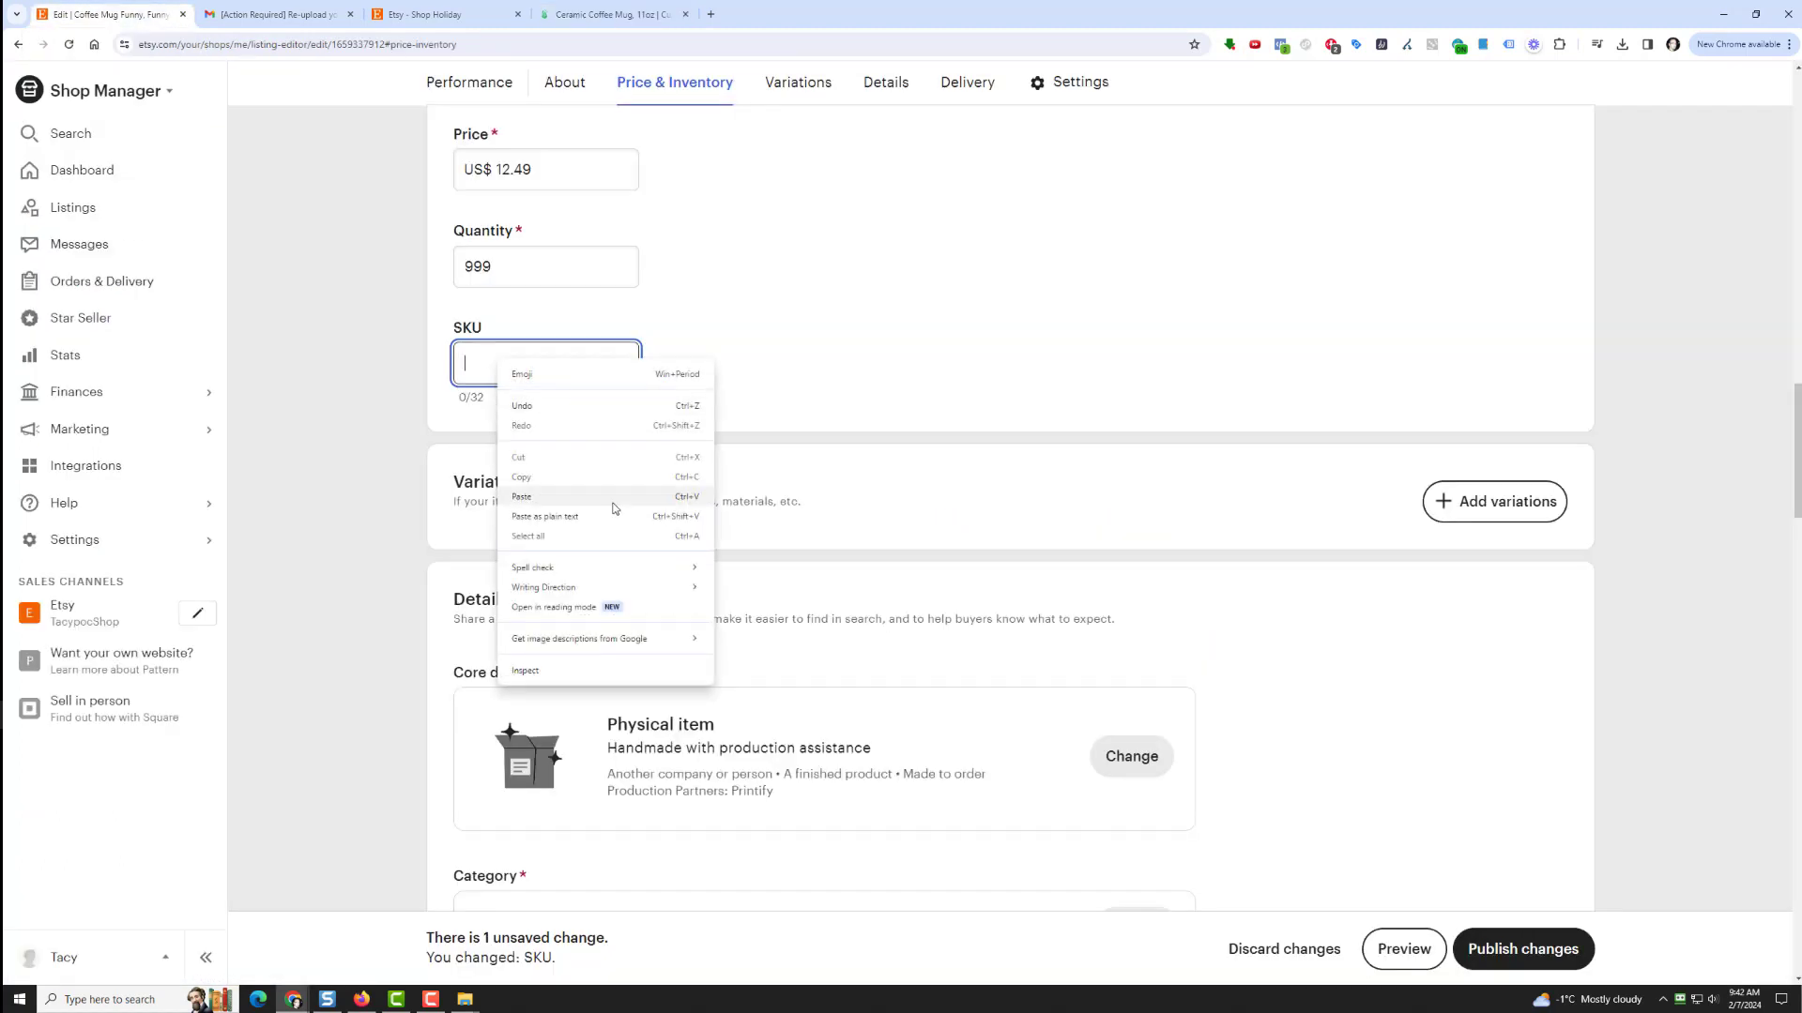
pyautogui.click(615, 499)
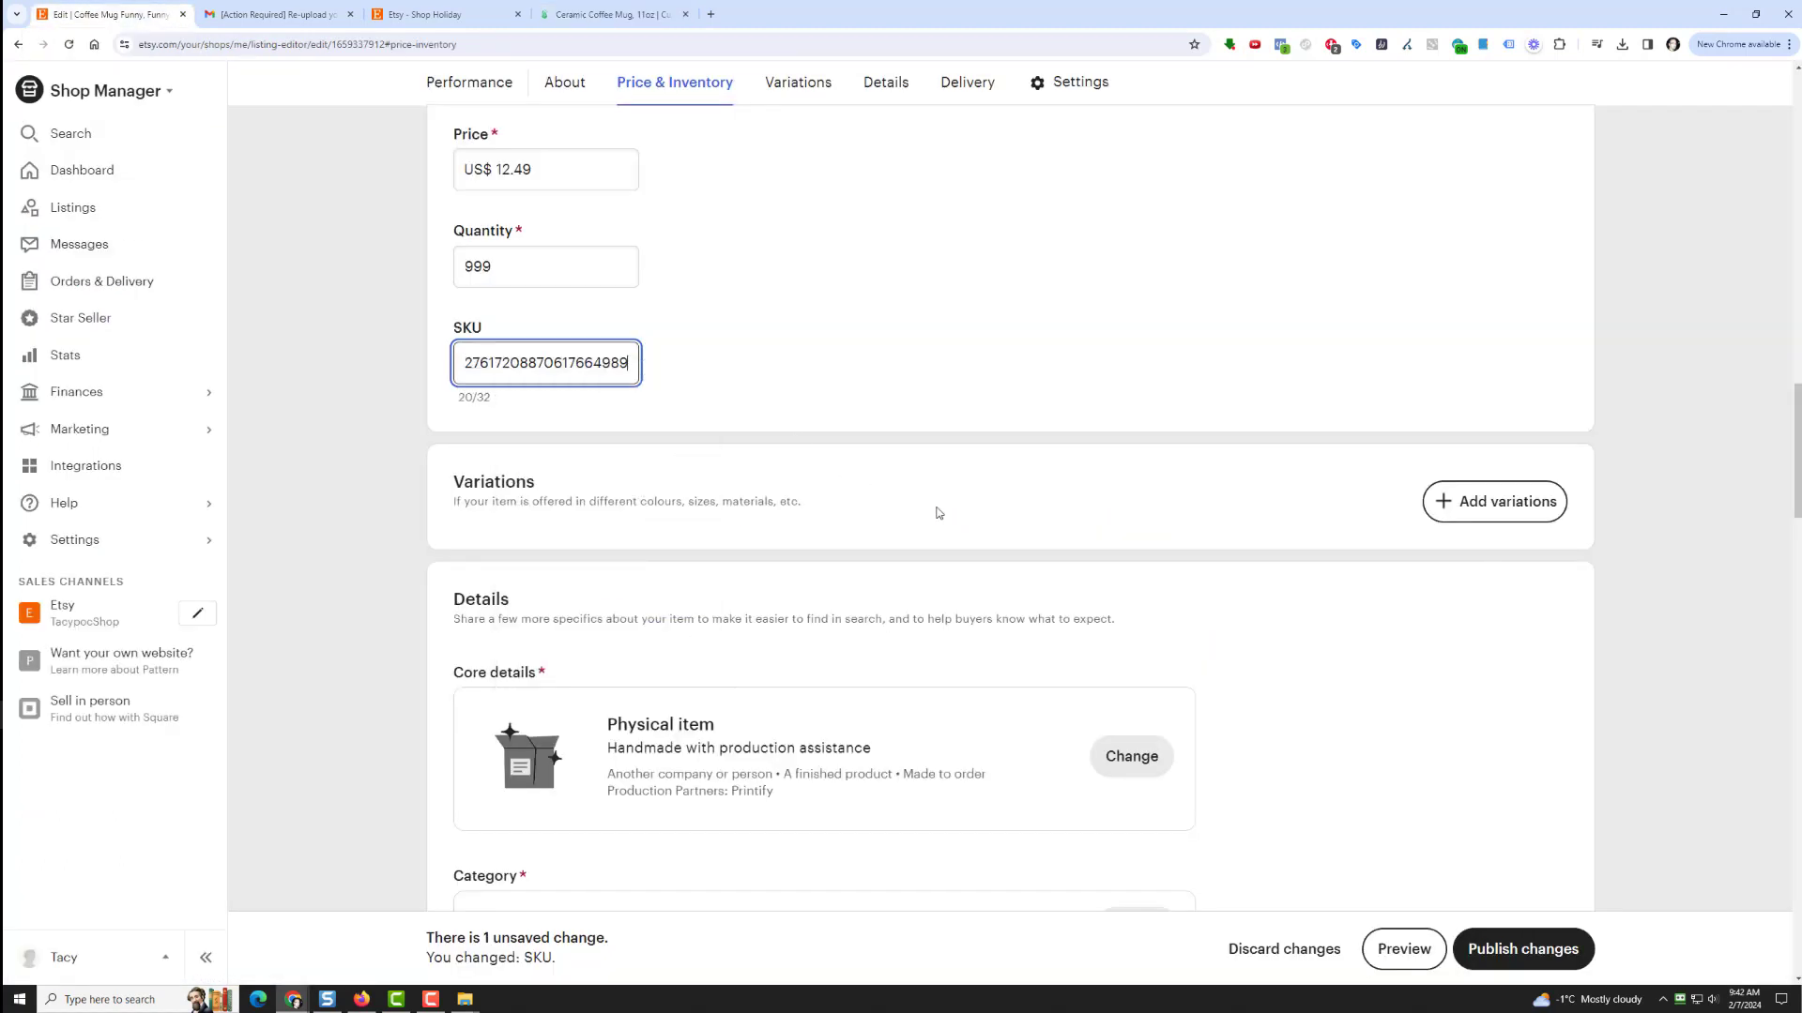
pyautogui.click(1518, 948)
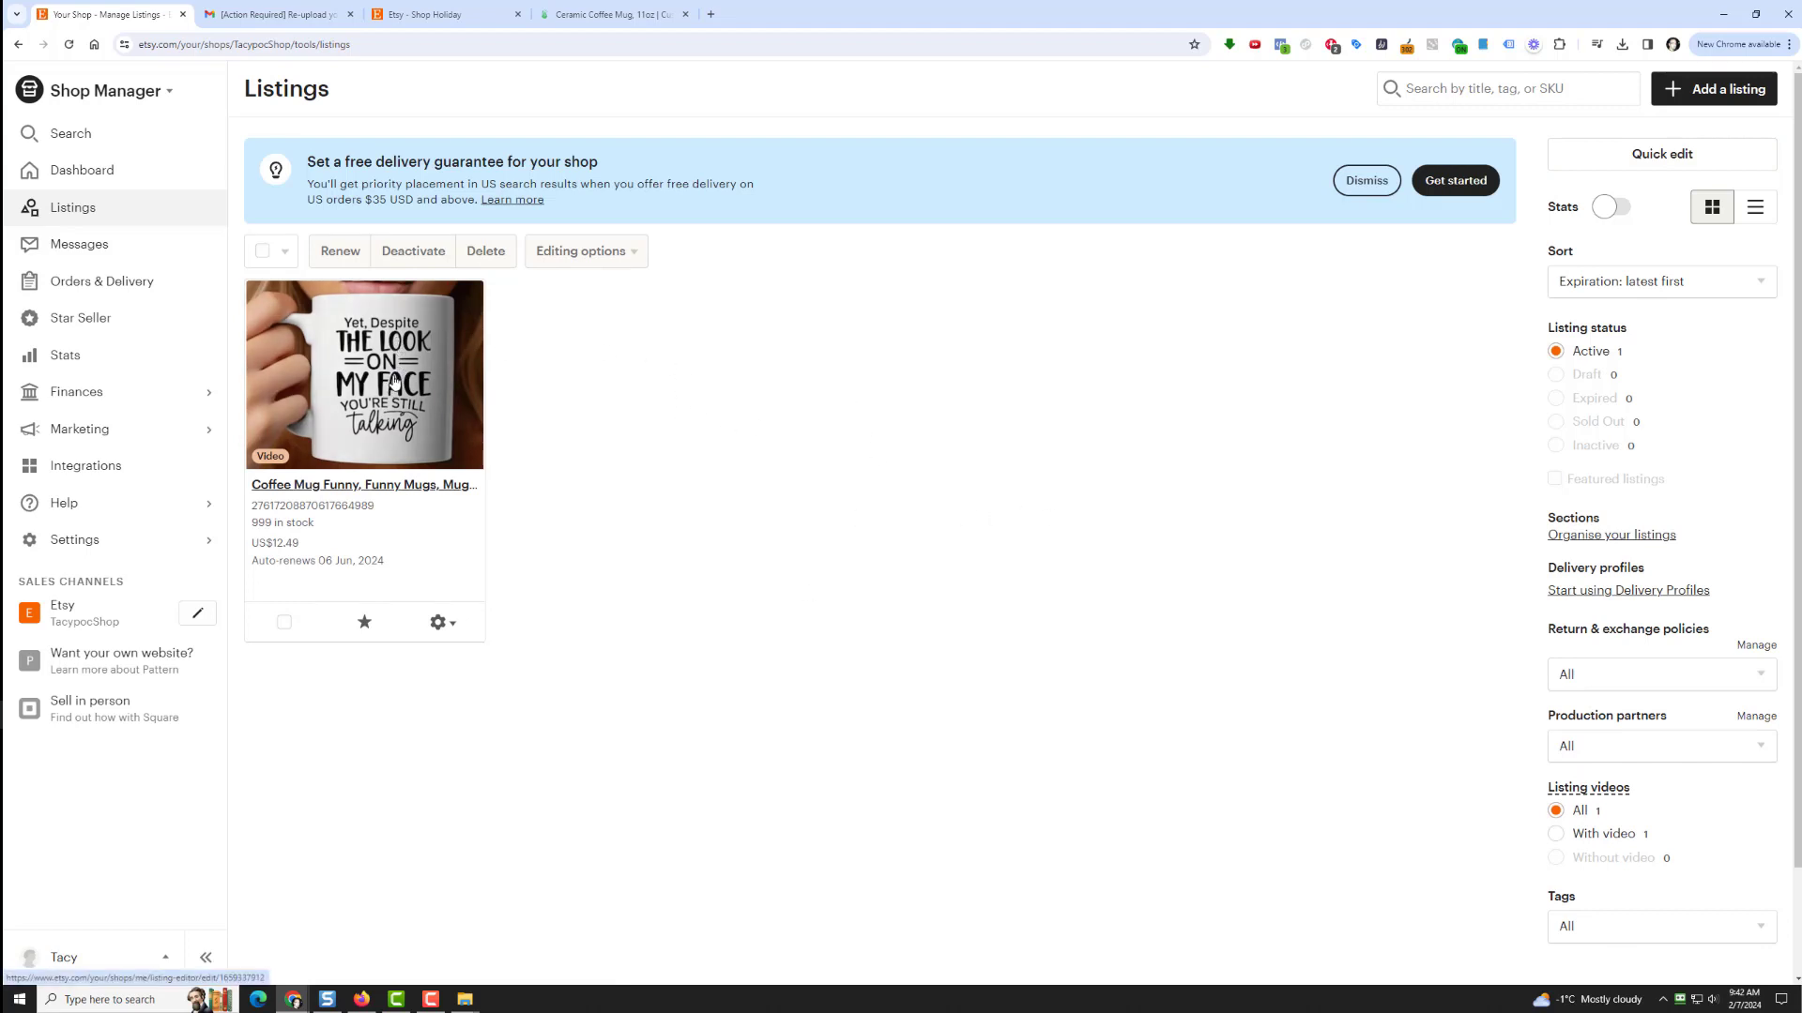
# View the coffee mug listing's public page on Etsy.
pyautogui.click(441, 624)
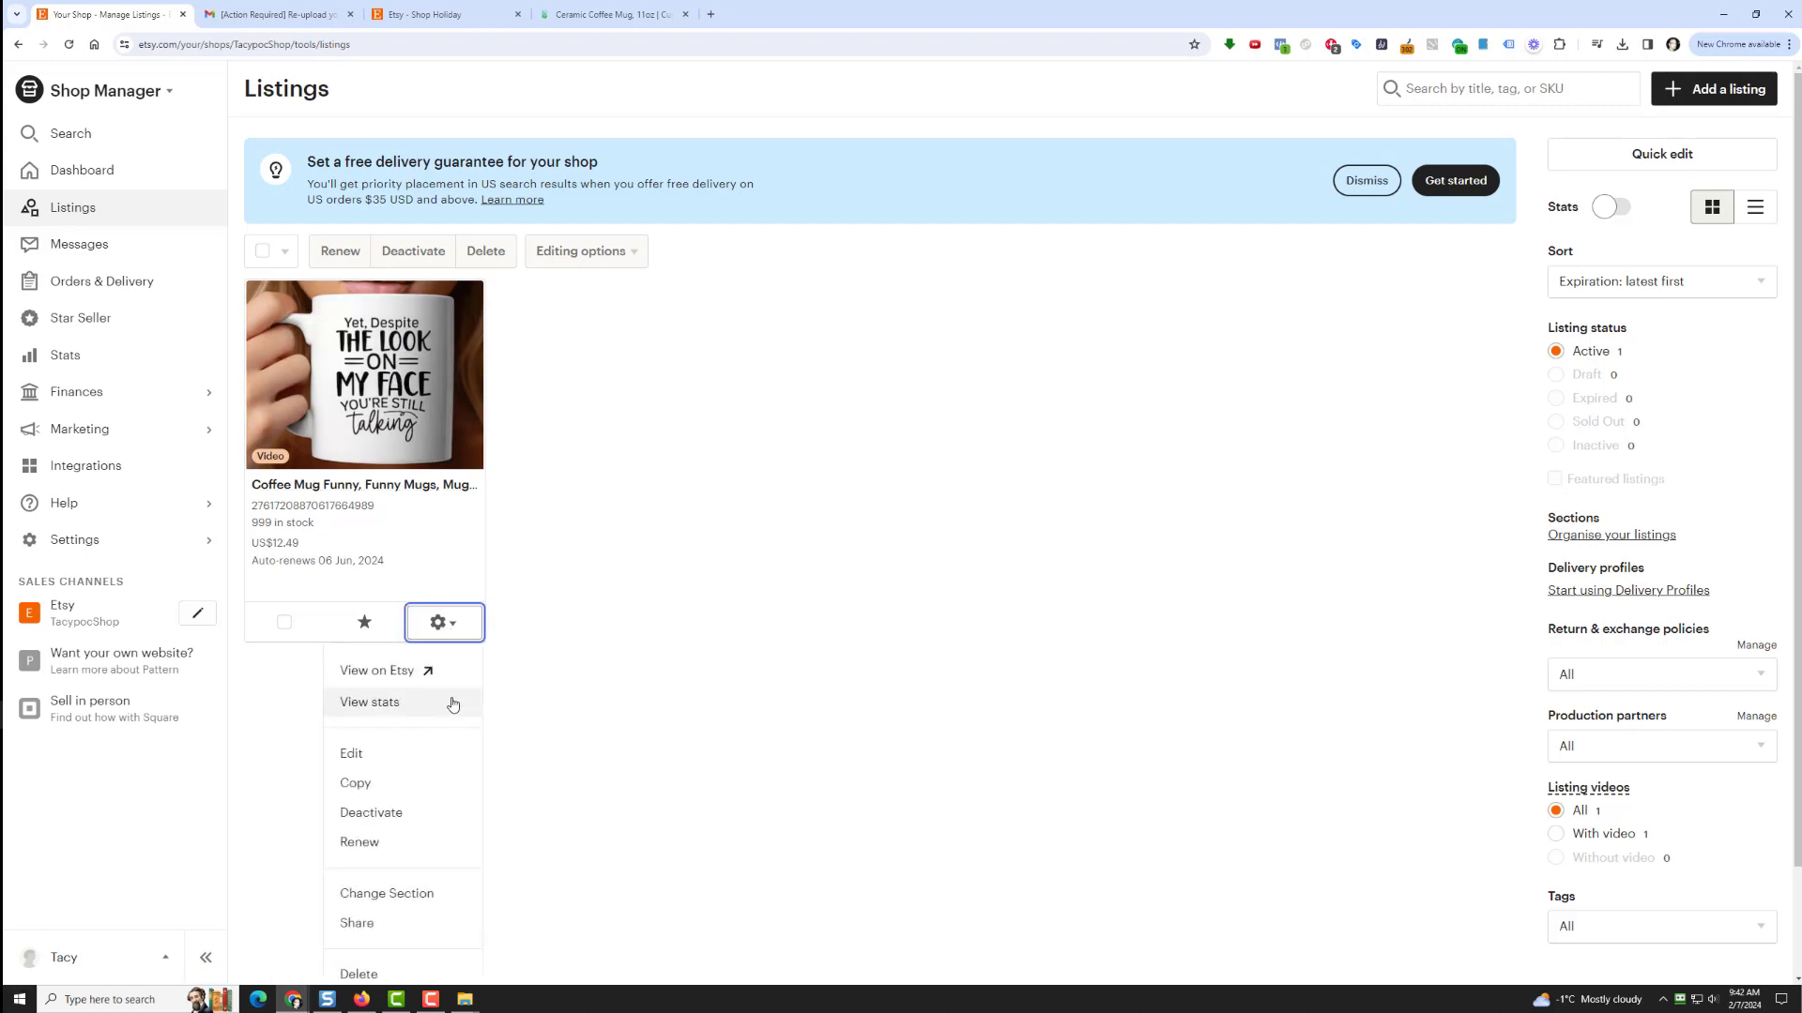
pyautogui.click(436, 672)
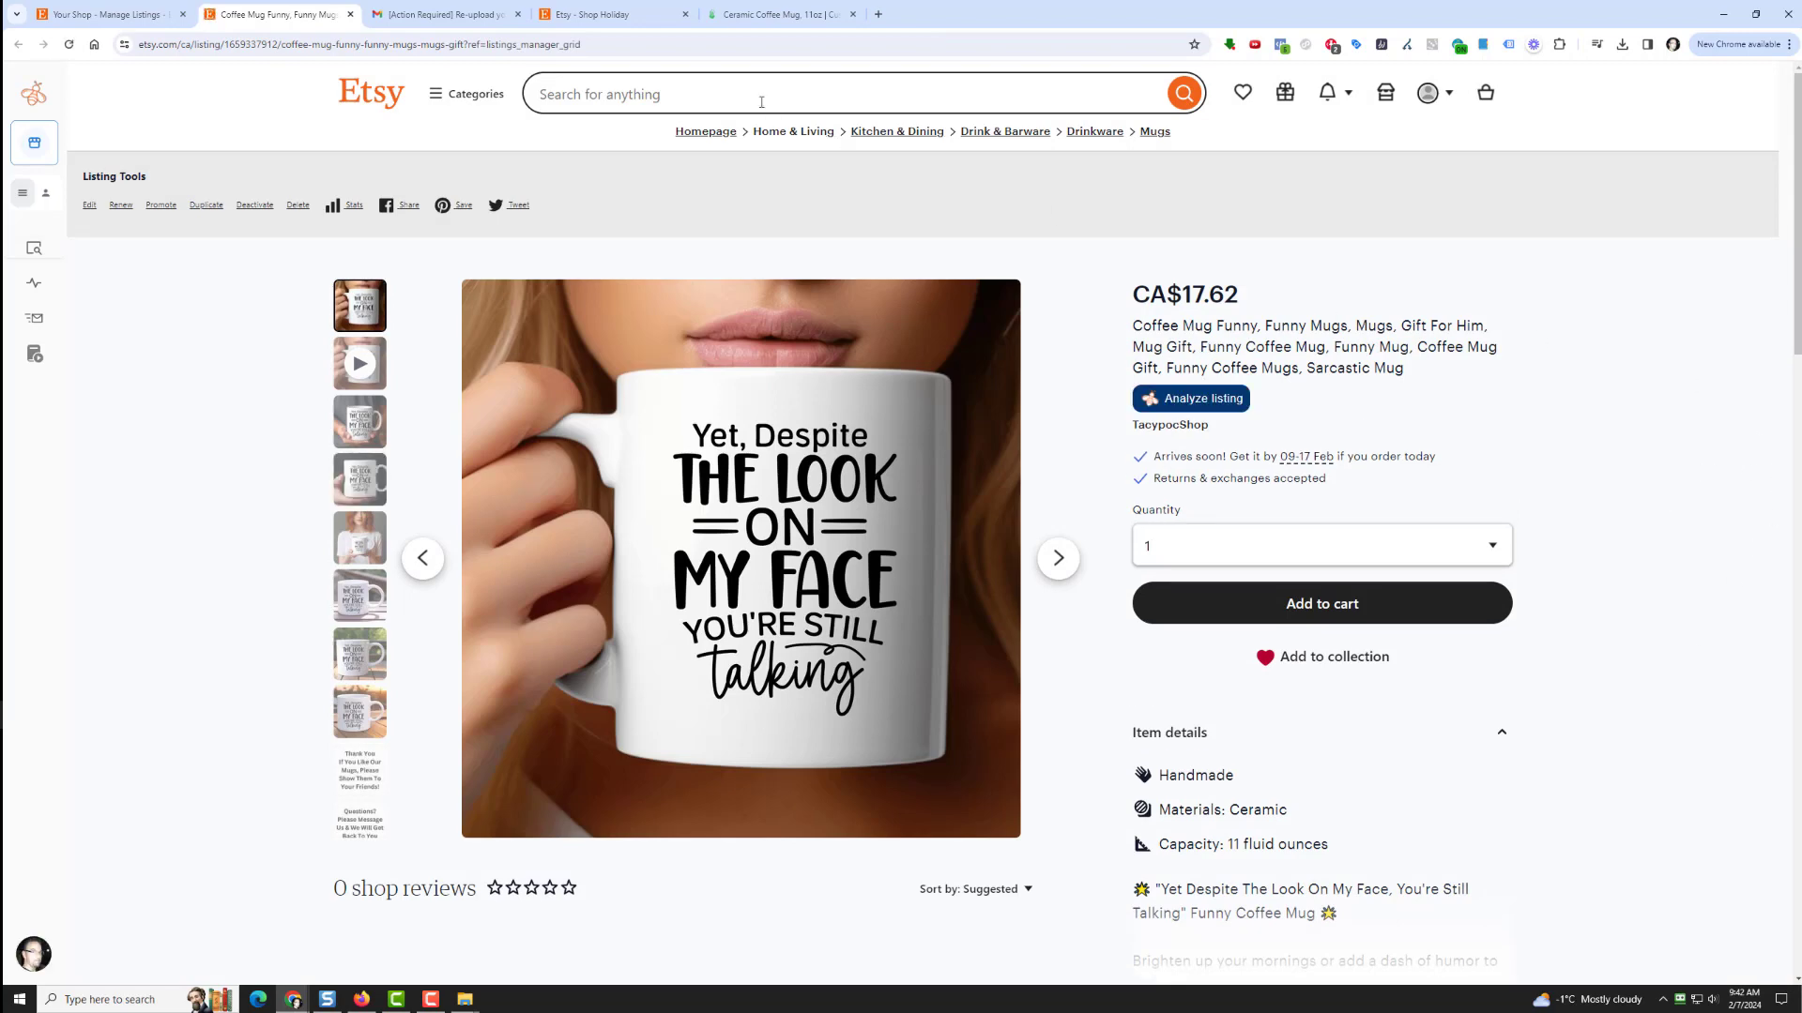
# Switch to Printify and review the account's general settings, including units, timezone, notifications and invoice frequency.
pyautogui.click(800, 9)
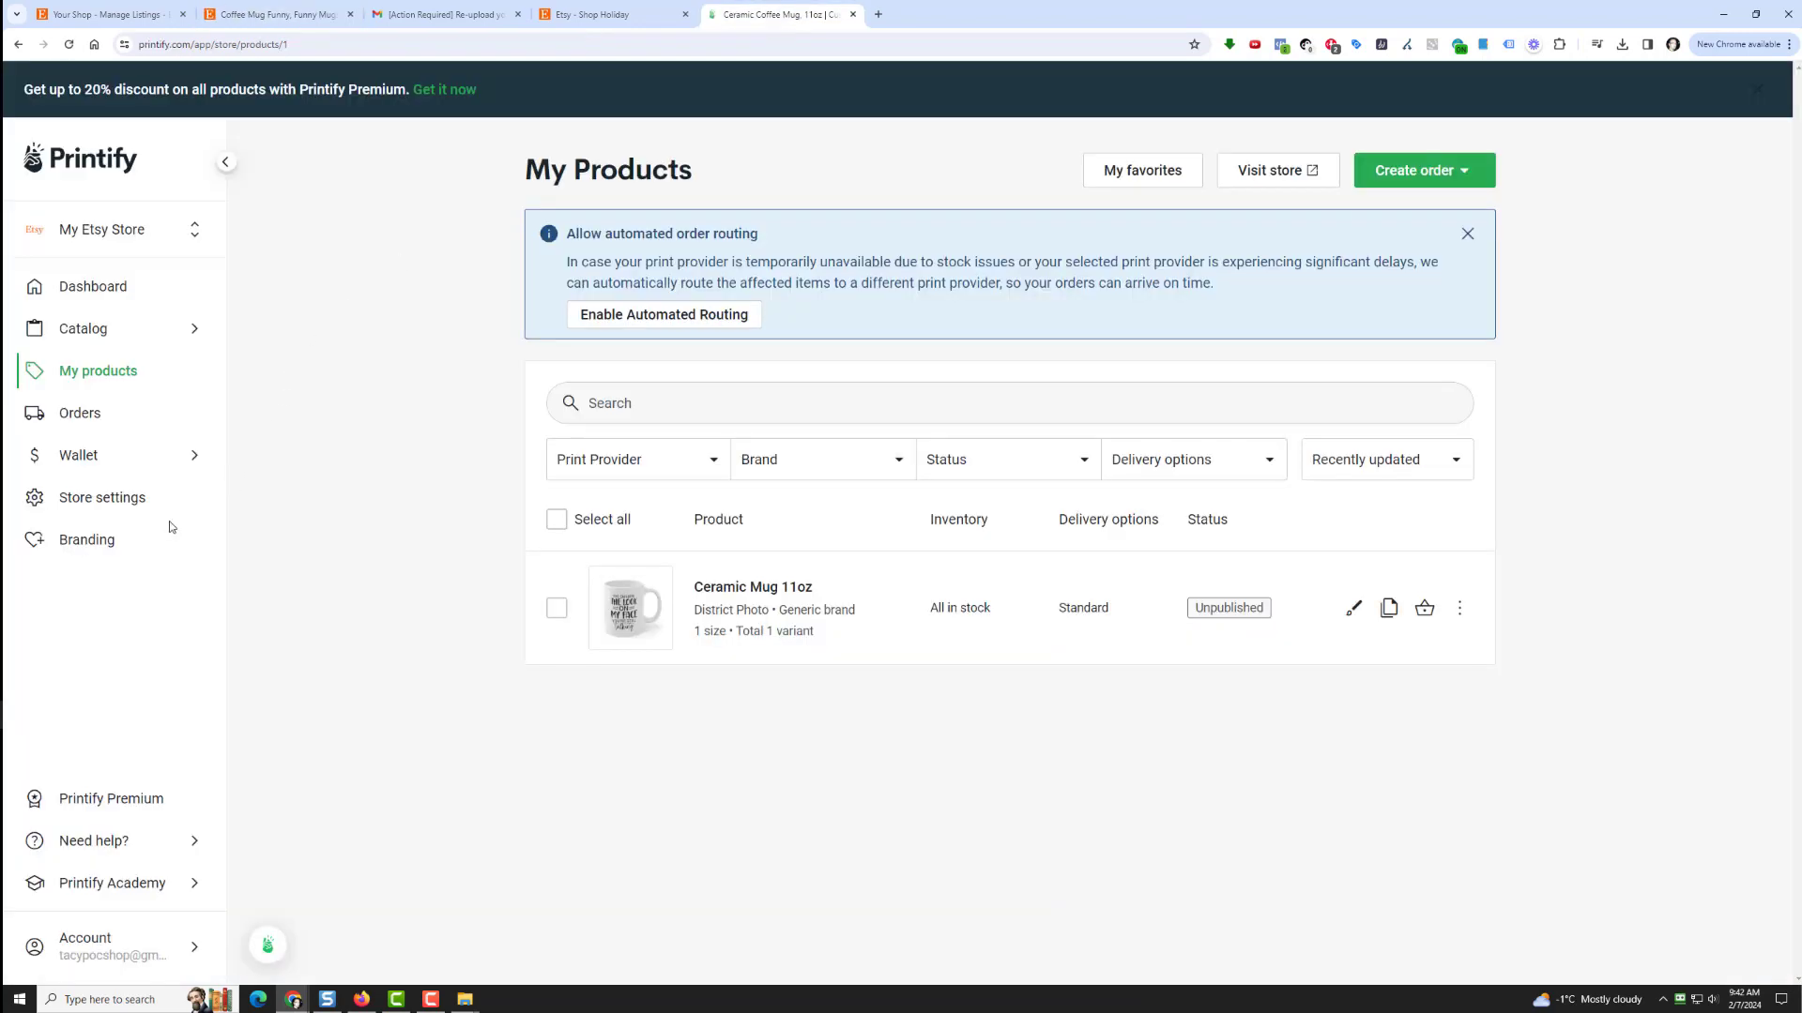
pyautogui.click(130, 945)
pyautogui.click(323, 894)
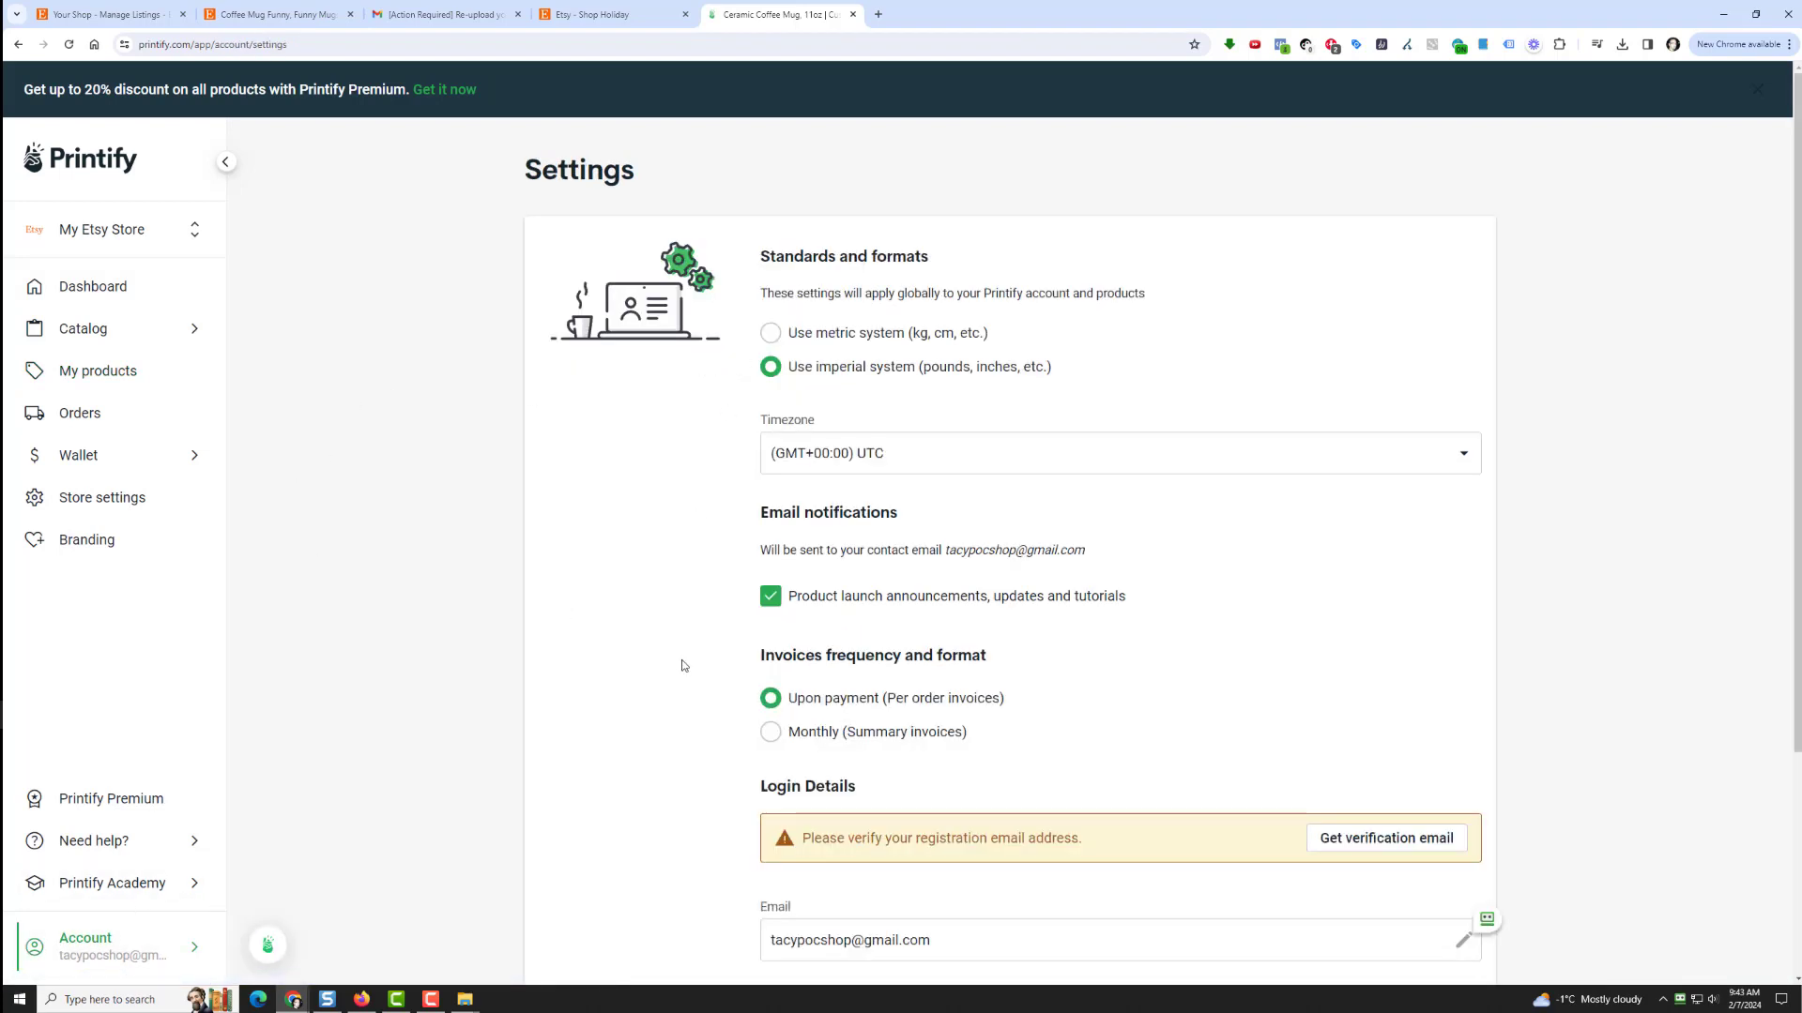
pyautogui.scroll(-3, 675, 652)
pyautogui.scroll(3, 671, 643)
# Review the business name, contact and address fields in the Printify account details.
pyautogui.click(120, 961)
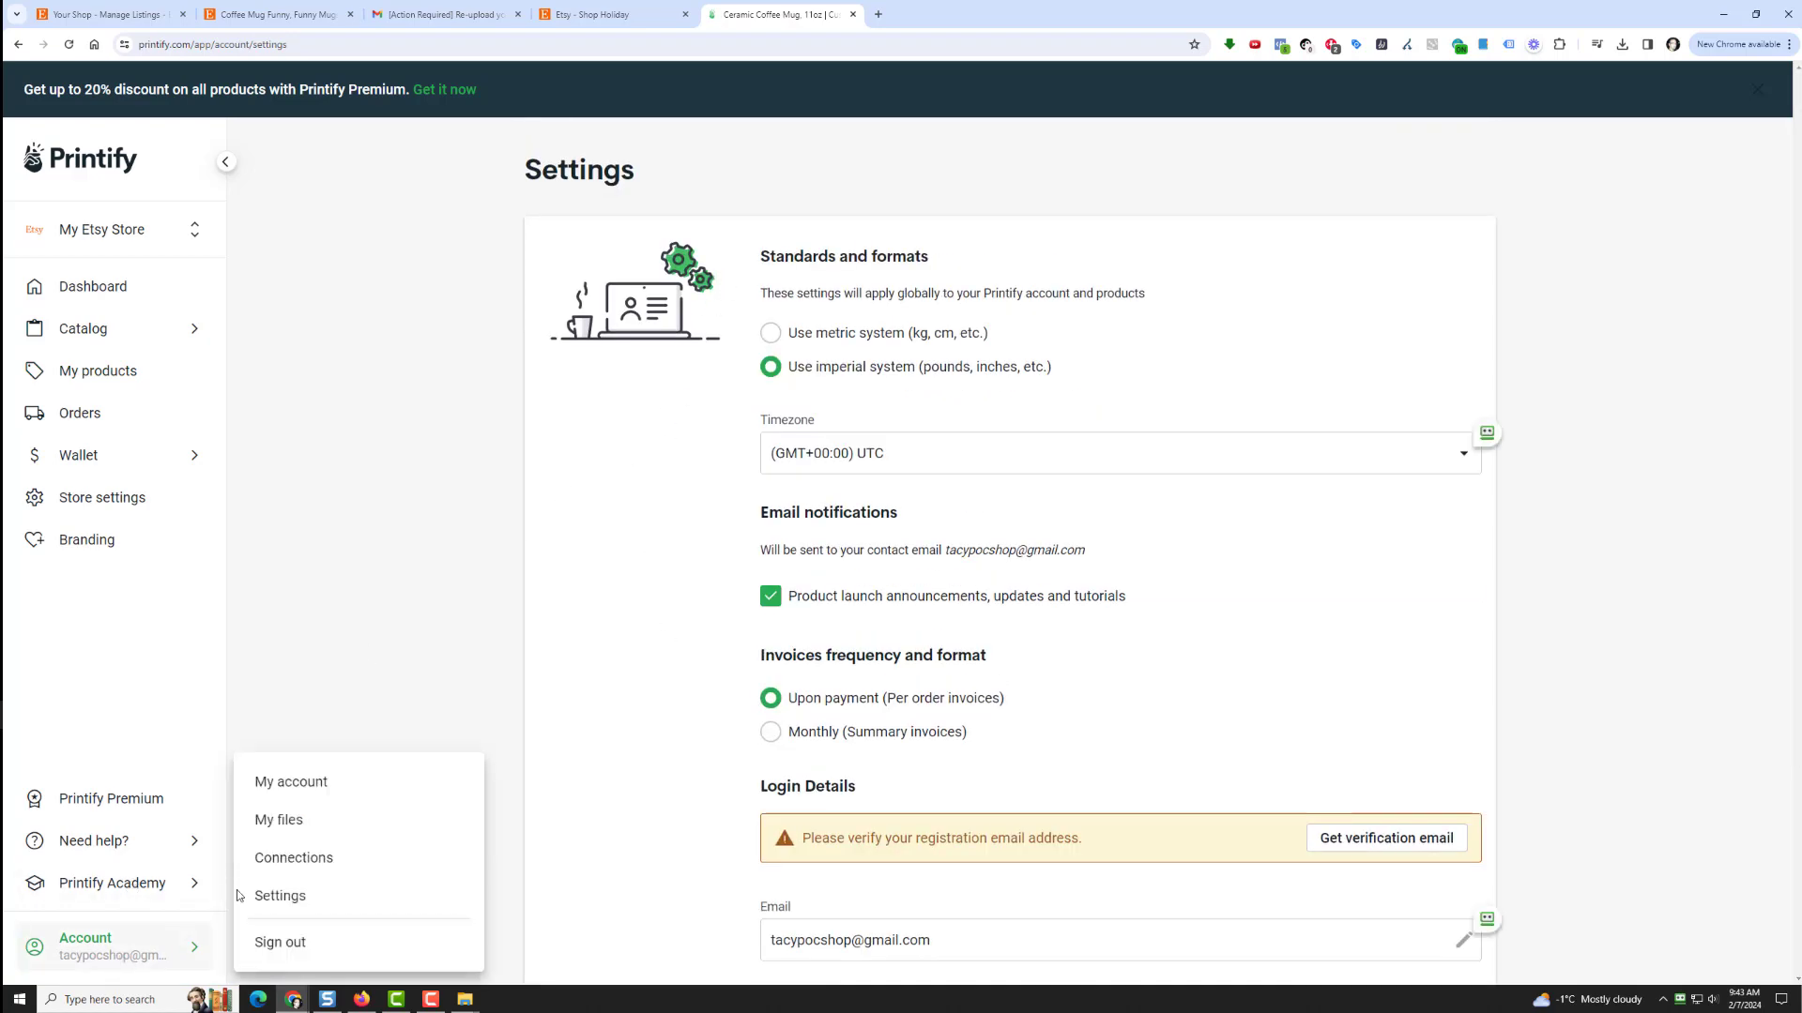
pyautogui.click(352, 788)
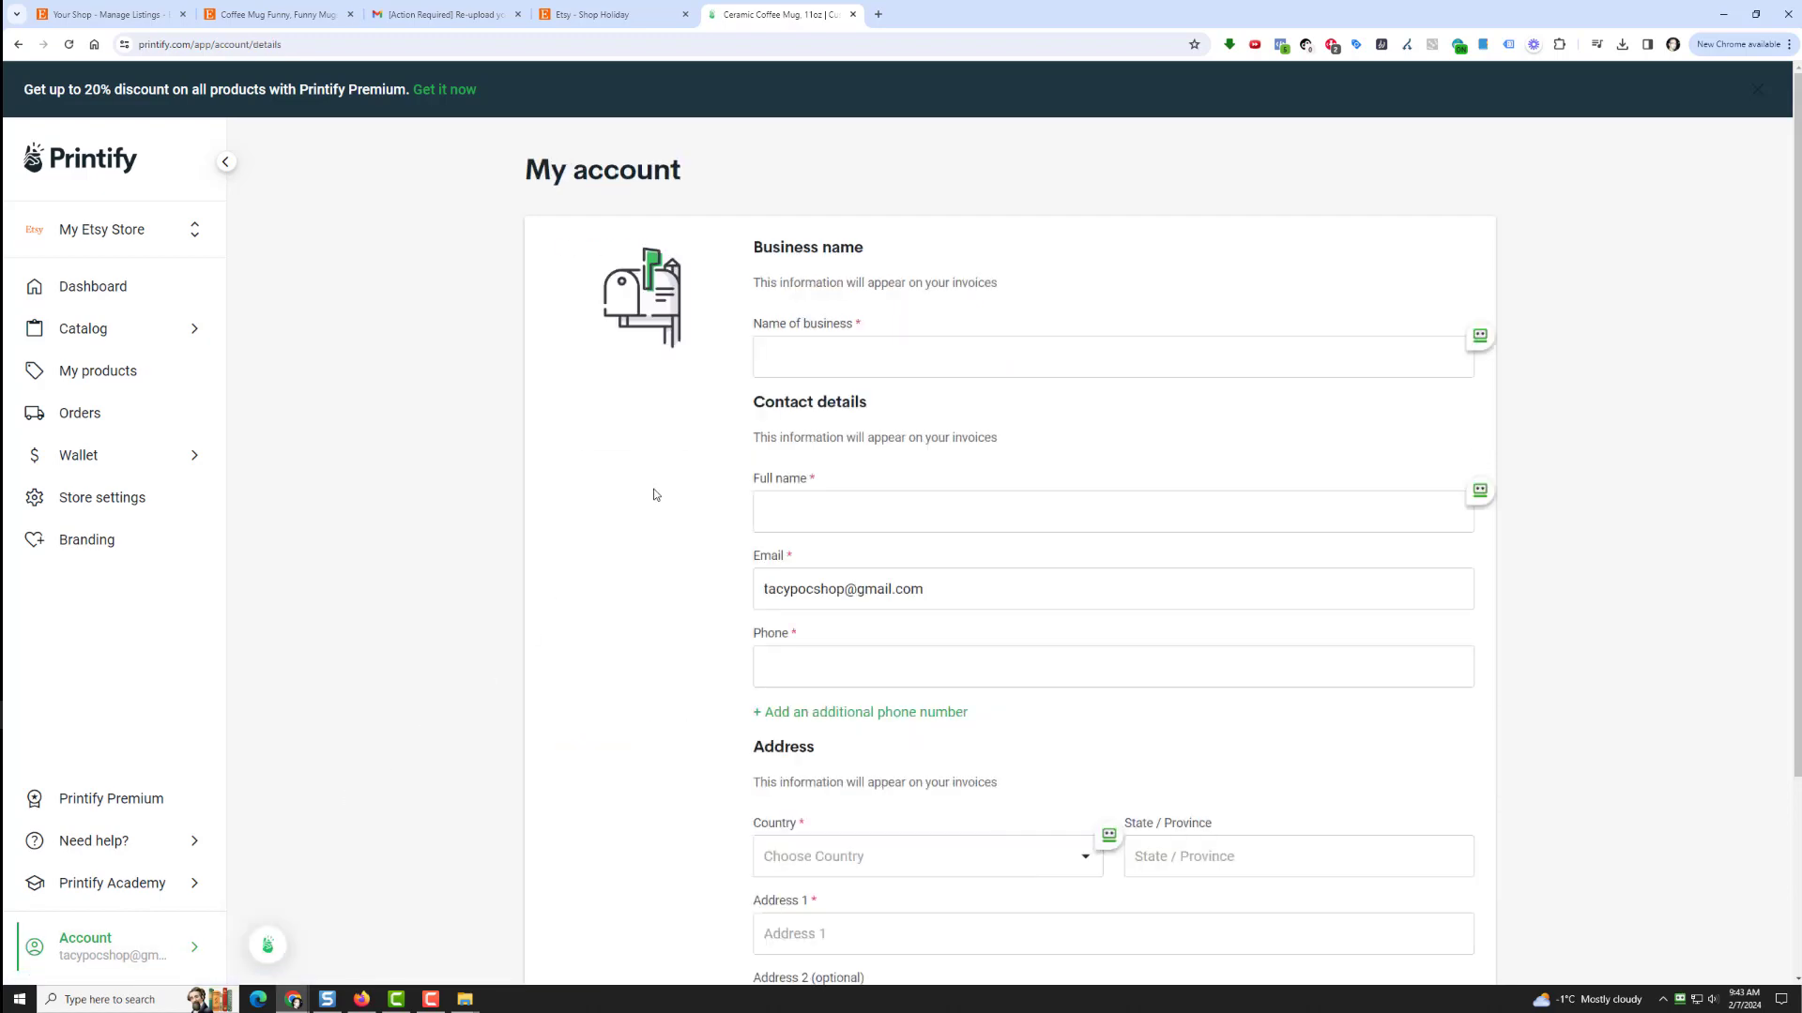
pyautogui.scroll(-3, 655, 494)
pyautogui.scroll(3, 652, 495)
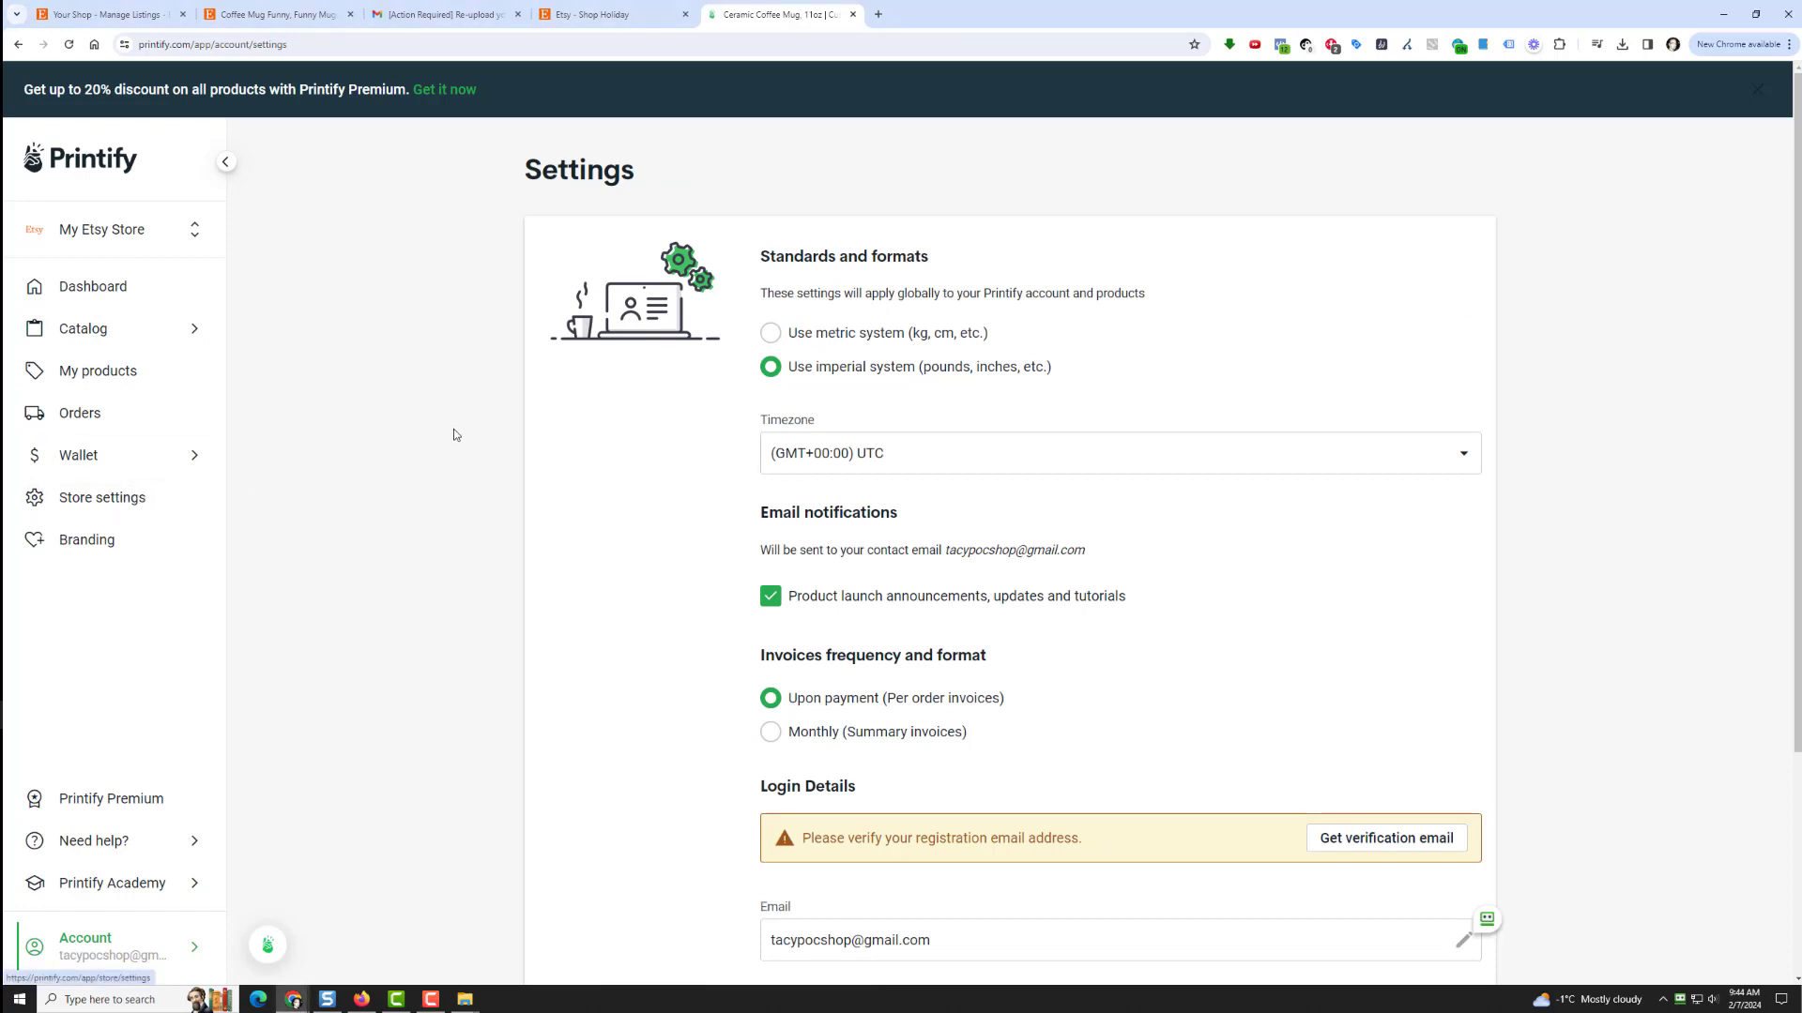
# Check the store settings of My Etsy Store and its entry in the list of managed stores.
pyautogui.click(105, 499)
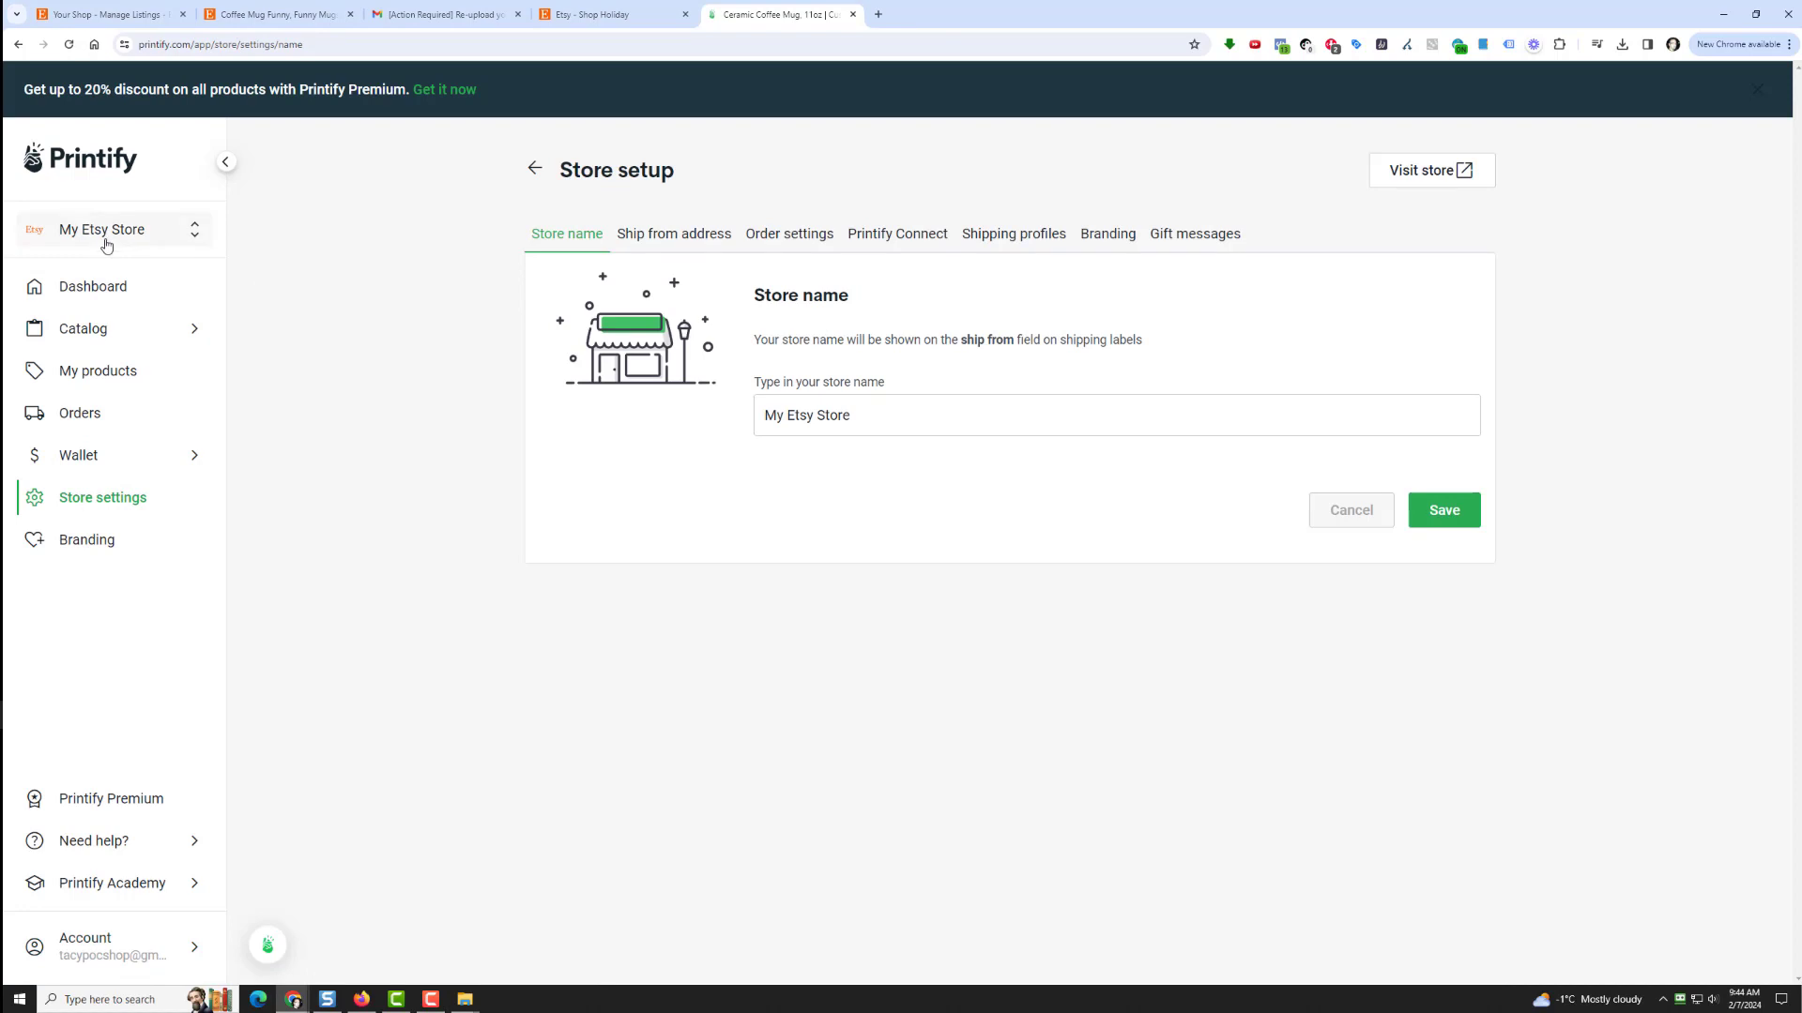
pyautogui.click(103, 235)
pyautogui.click(105, 353)
pyautogui.click(127, 230)
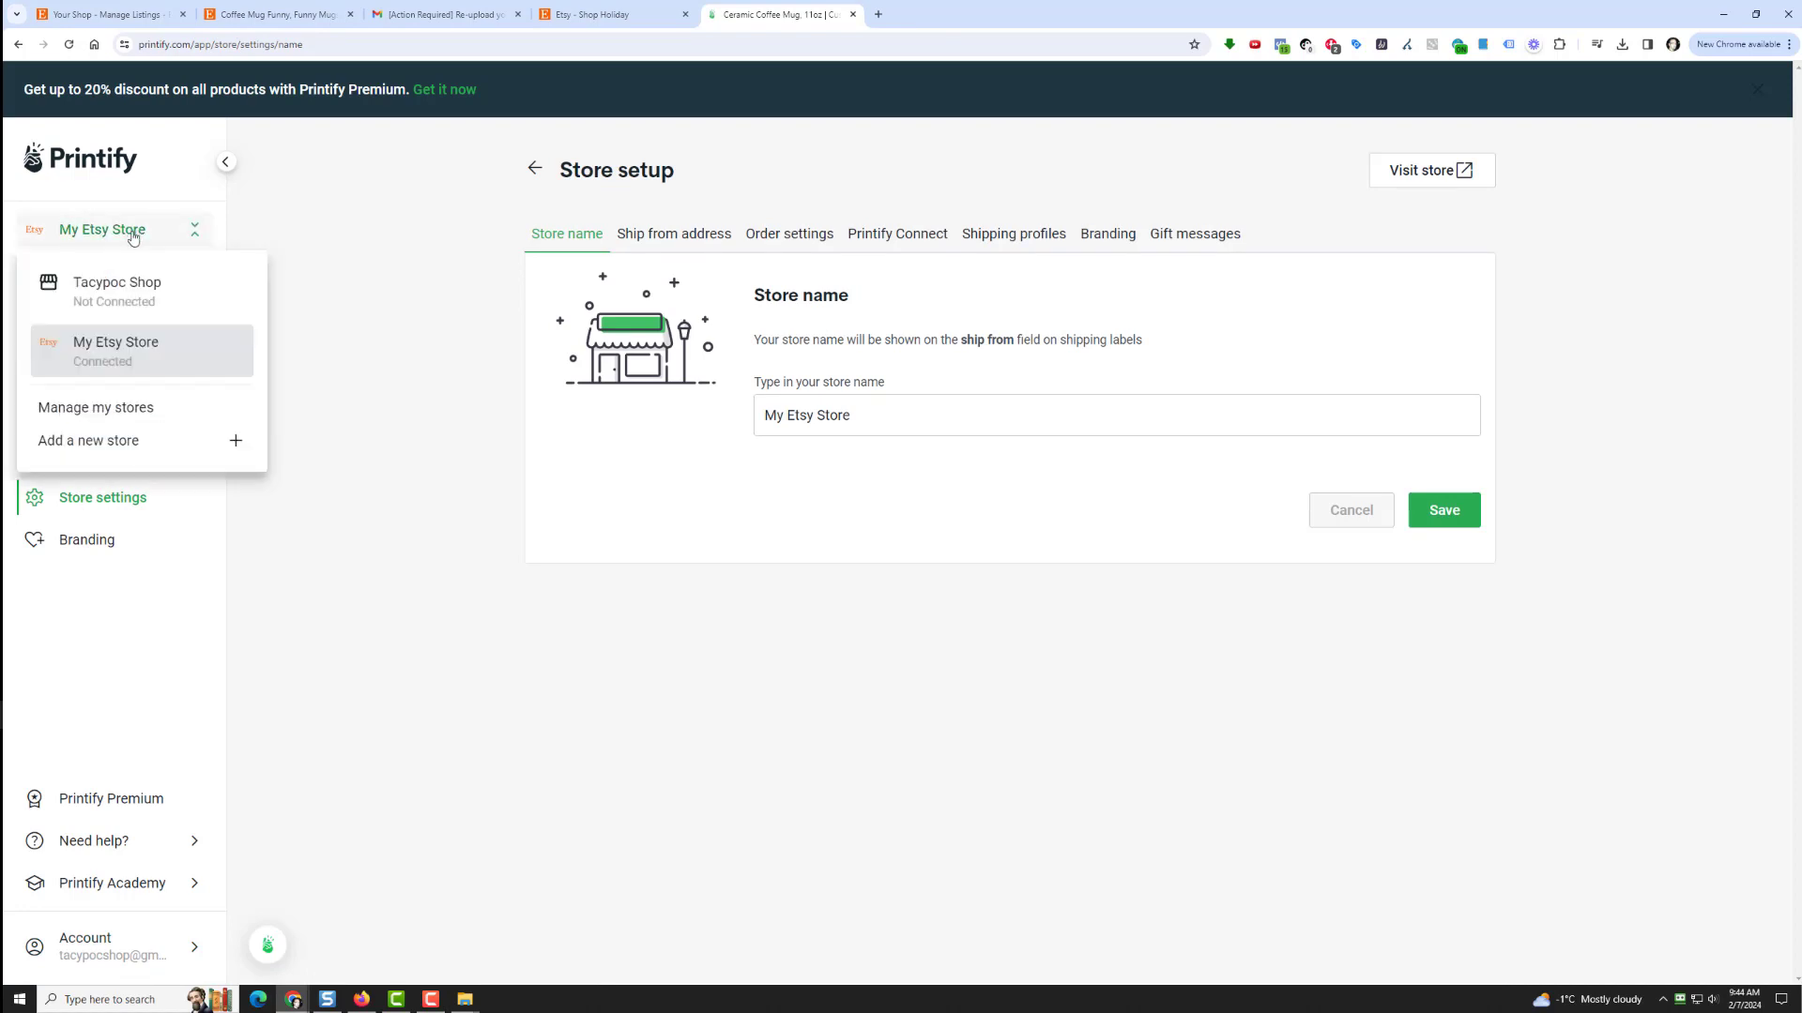
pyautogui.click(139, 409)
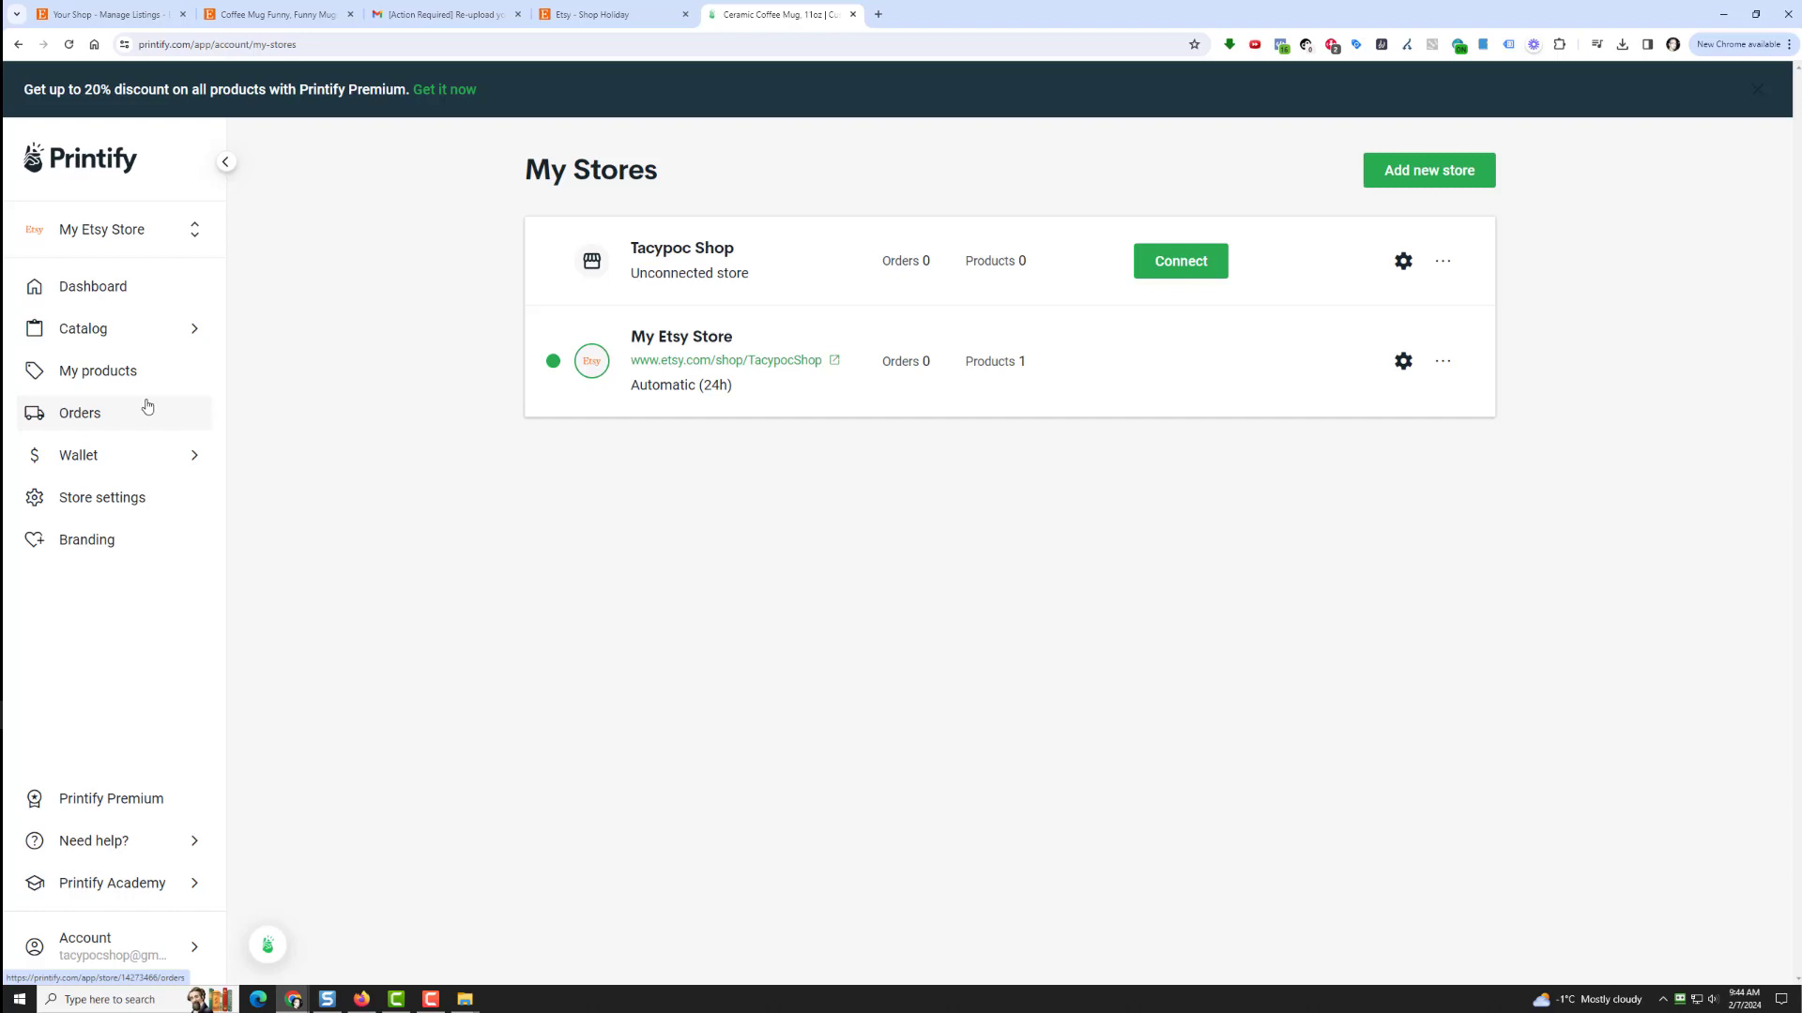
pyautogui.click(1400, 361)
pyautogui.click(845, 411)
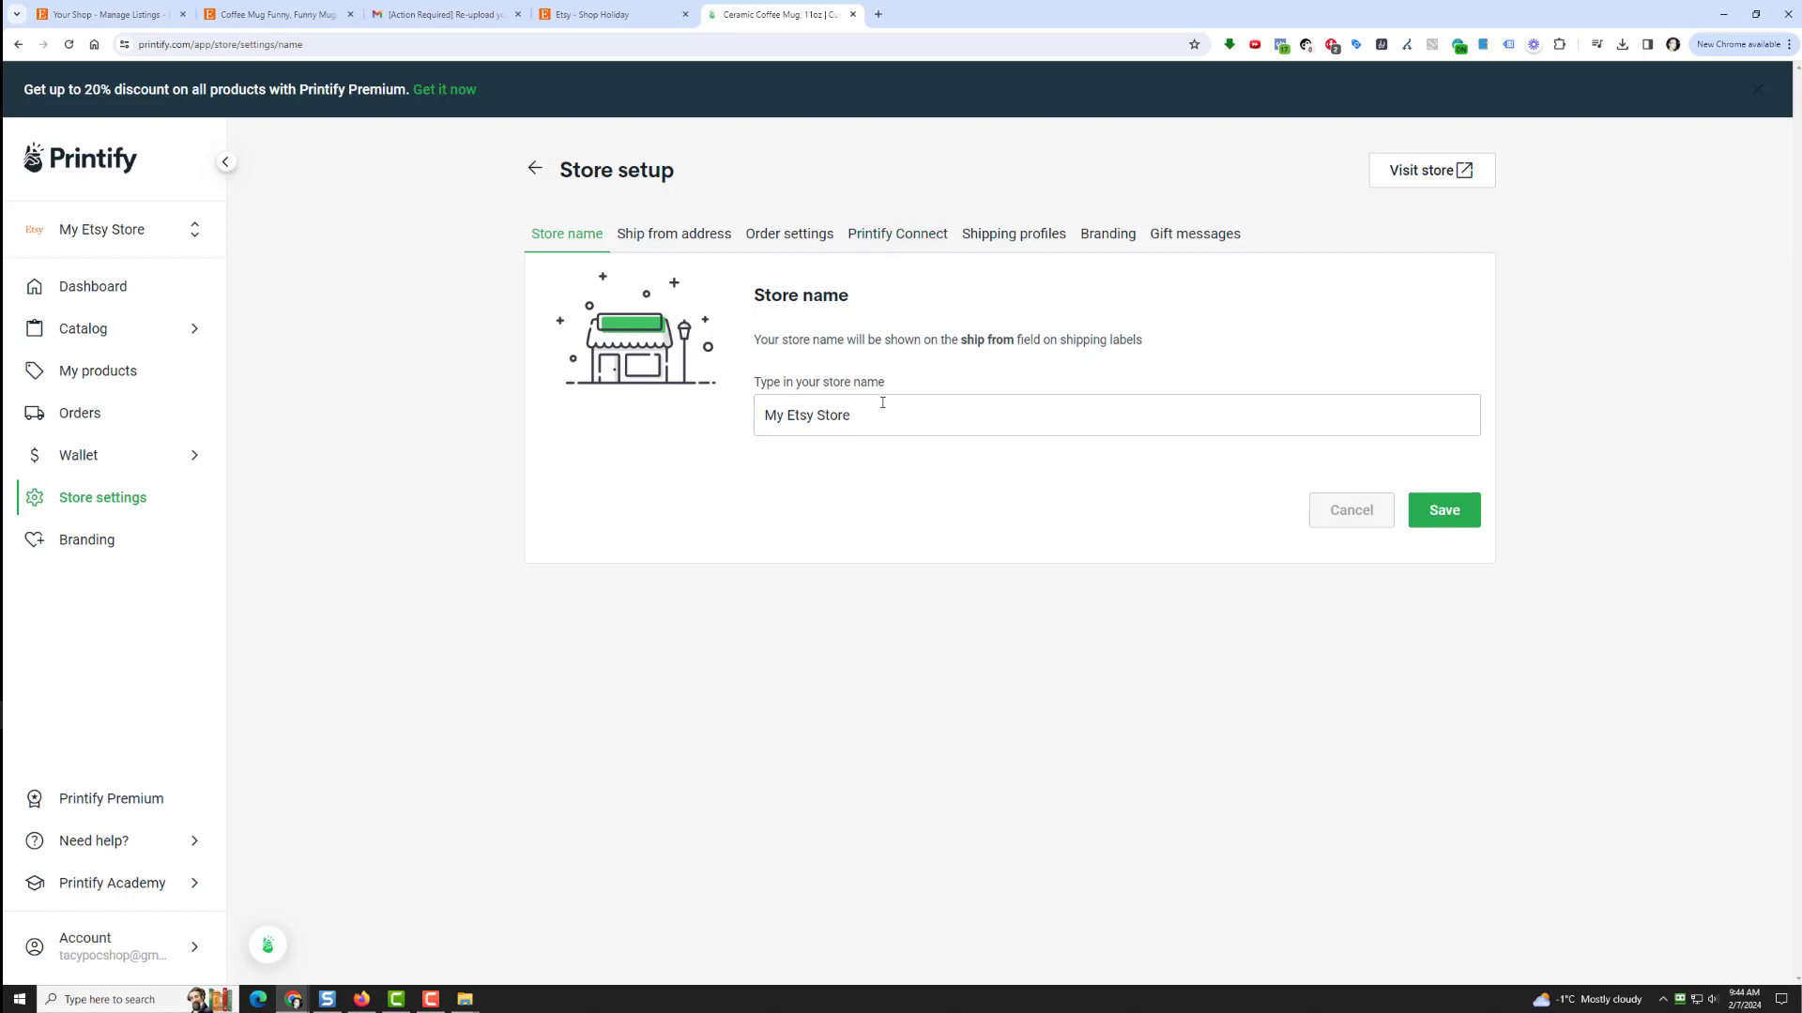
# Check the store name settings of the unconnected Tacypoc Shop store.
pyautogui.click(111, 236)
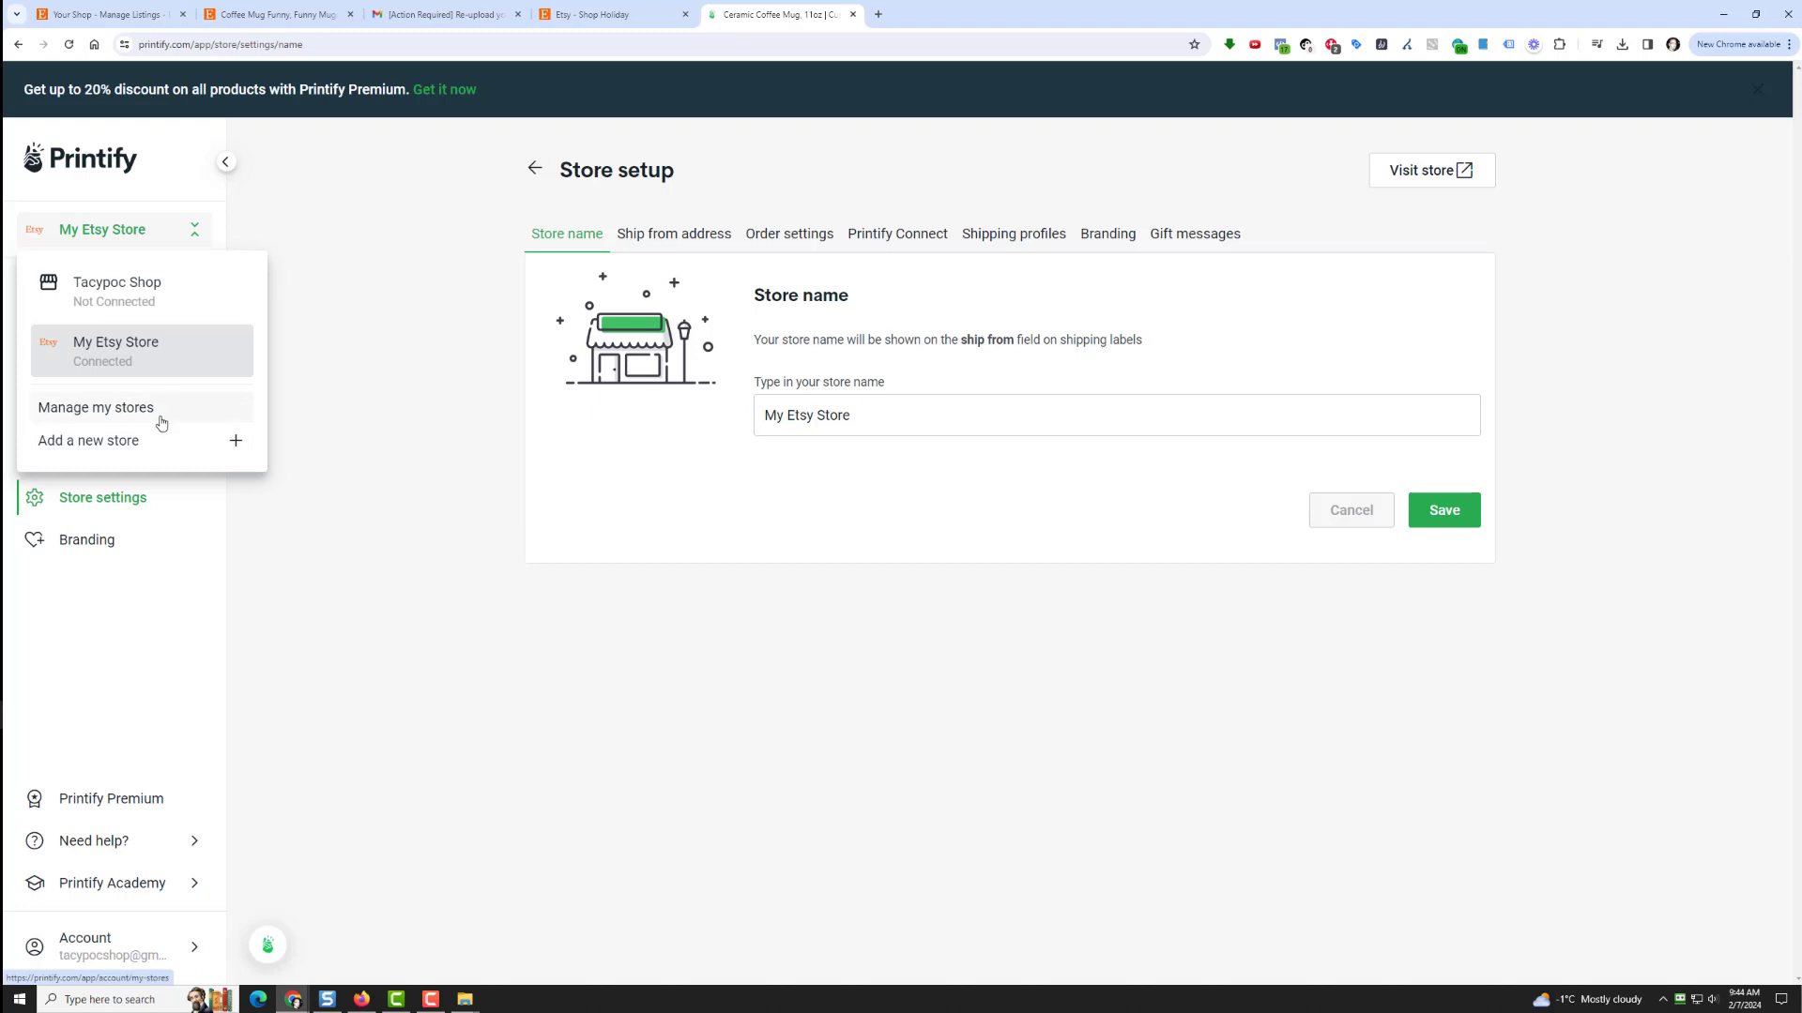
pyautogui.click(99, 407)
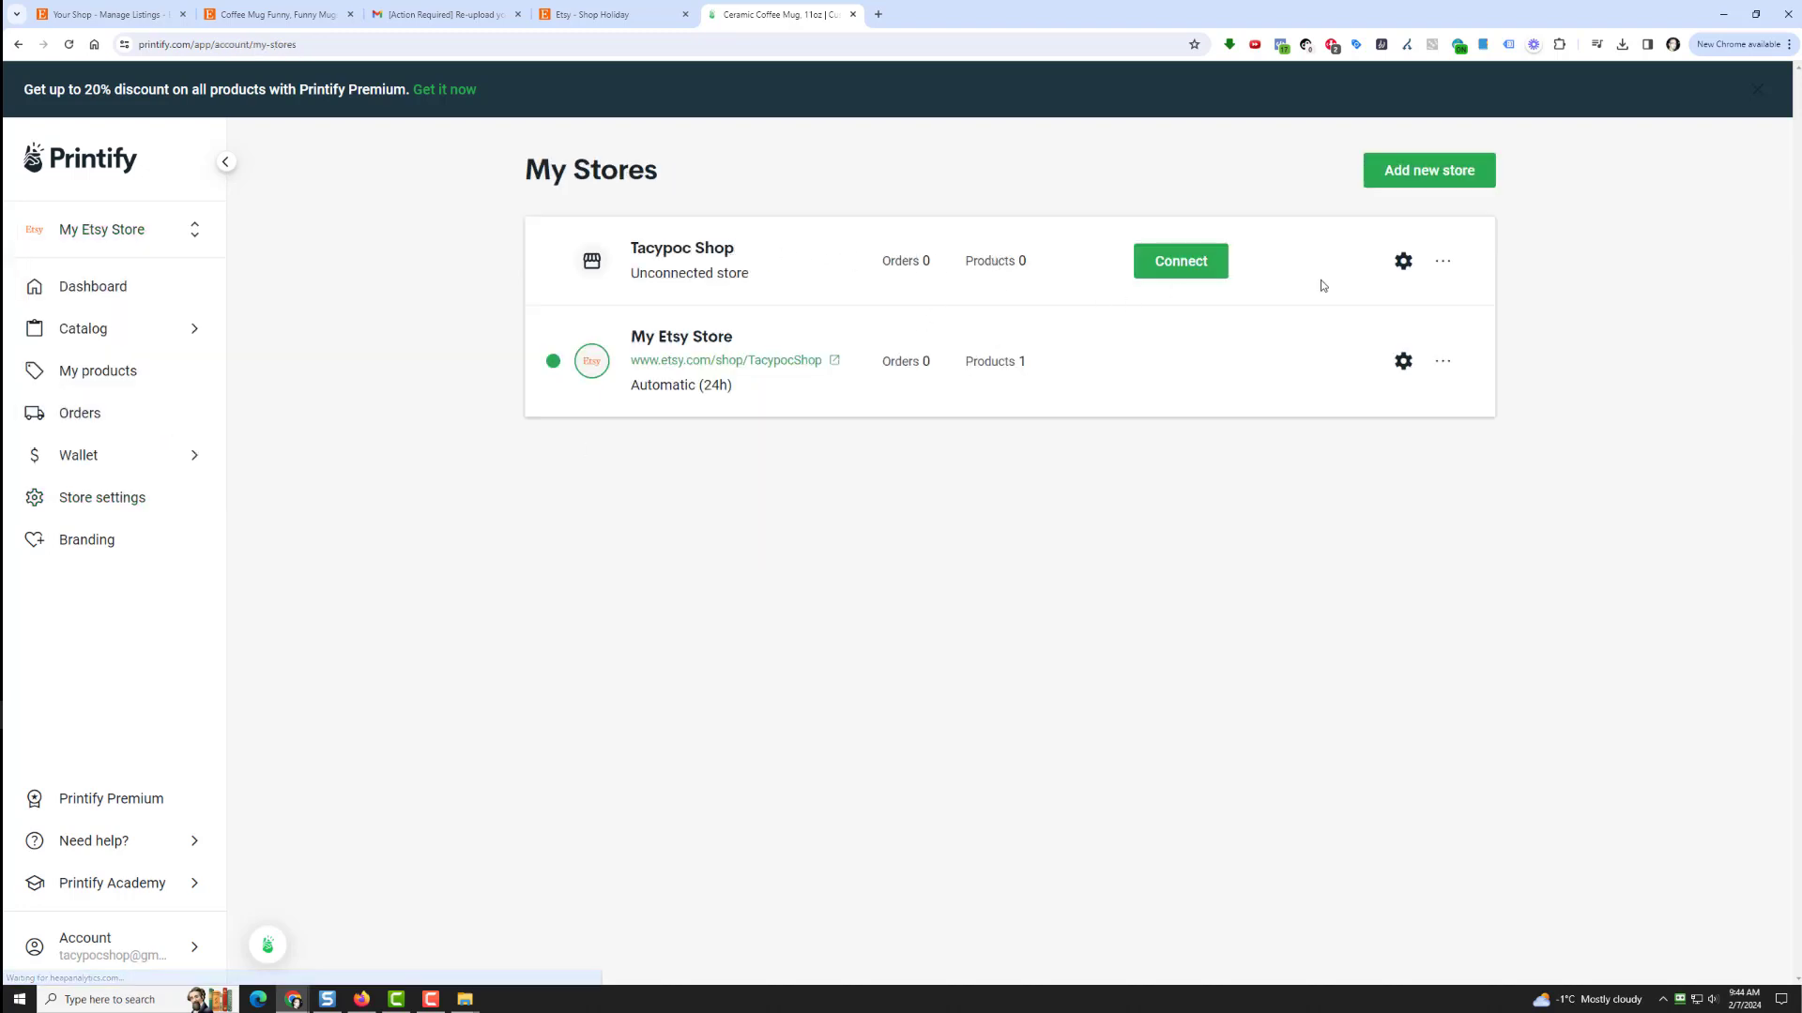
pyautogui.click(1404, 261)
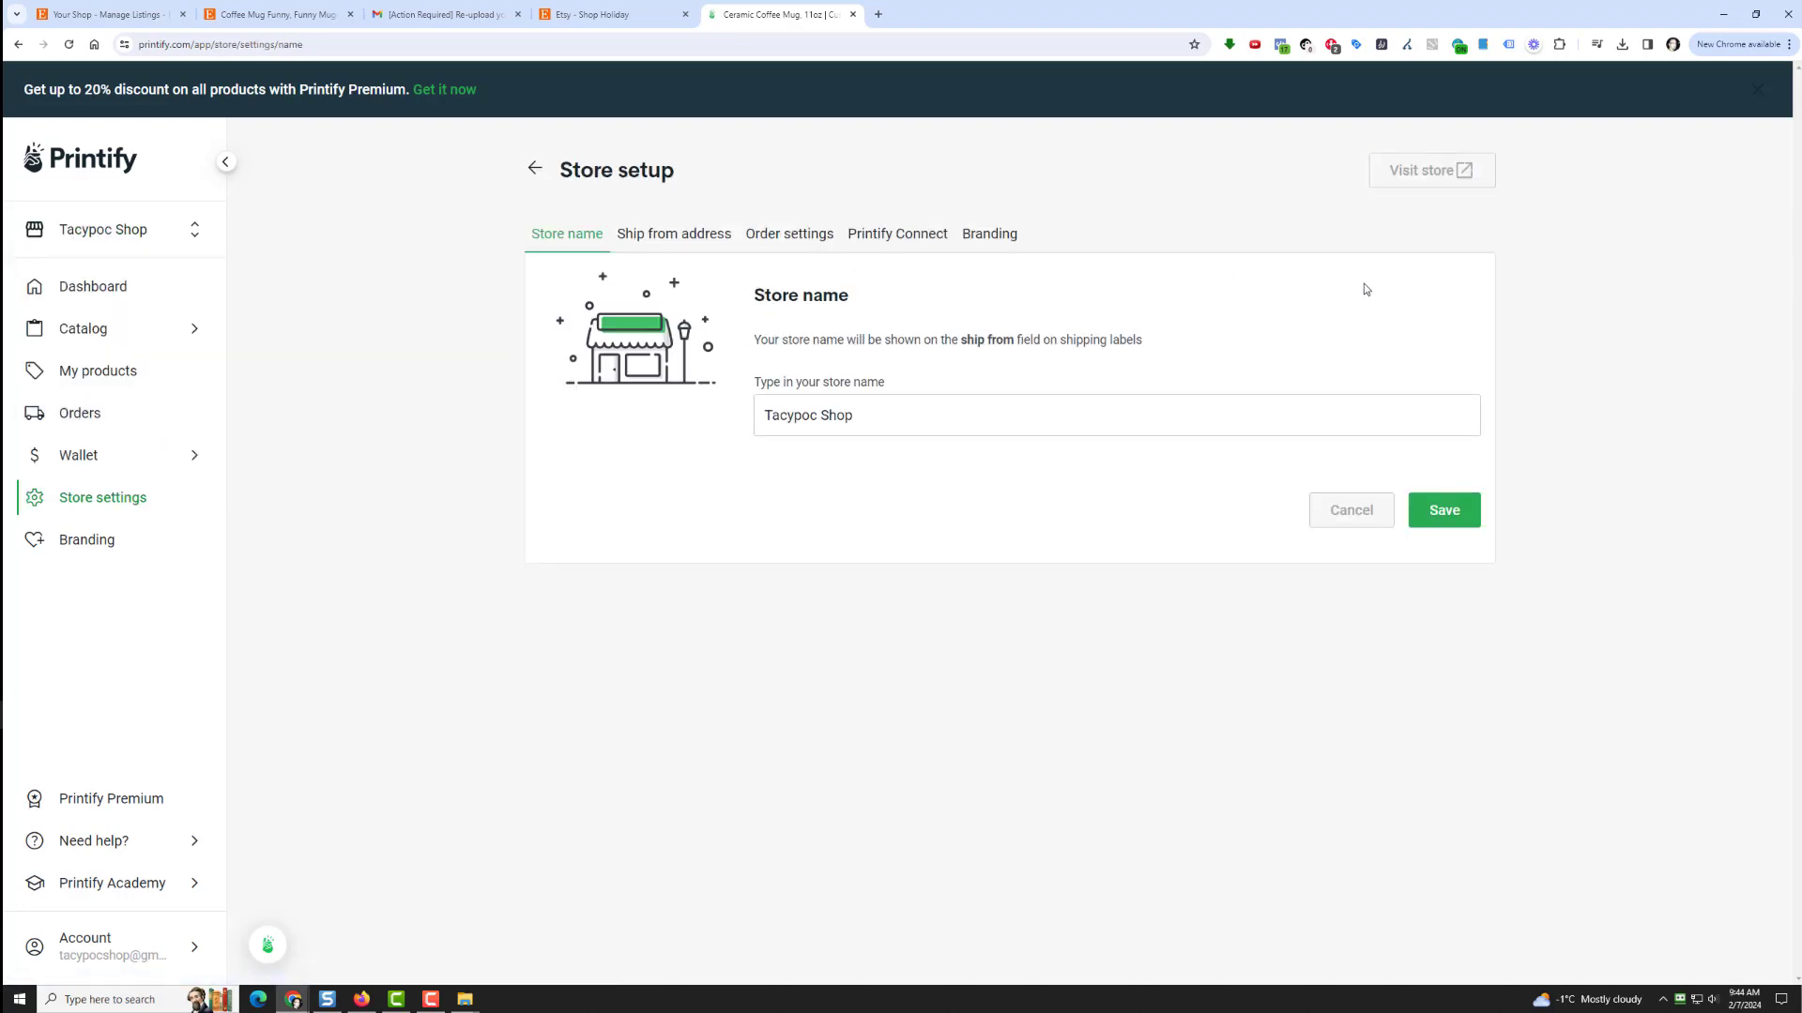
pyautogui.click(137, 231)
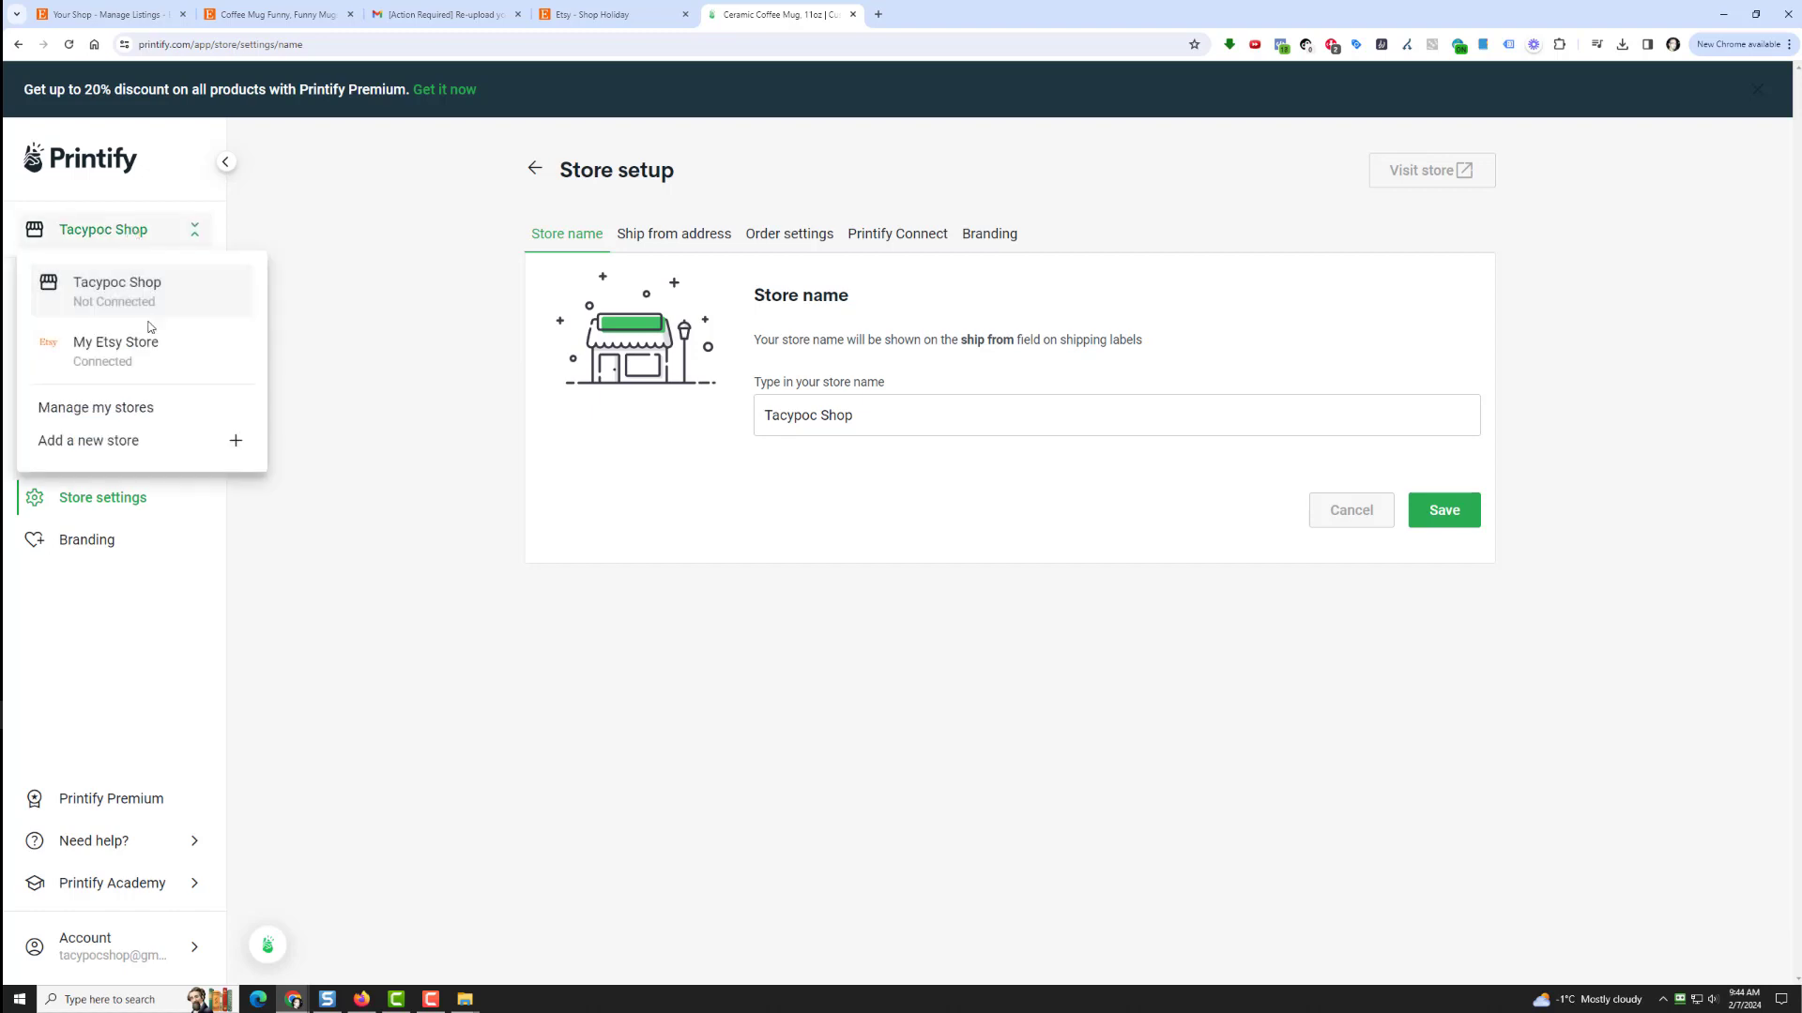
# Delete the unconnected Tacypoc Shop store from the managed stores.
pyautogui.click(136, 406)
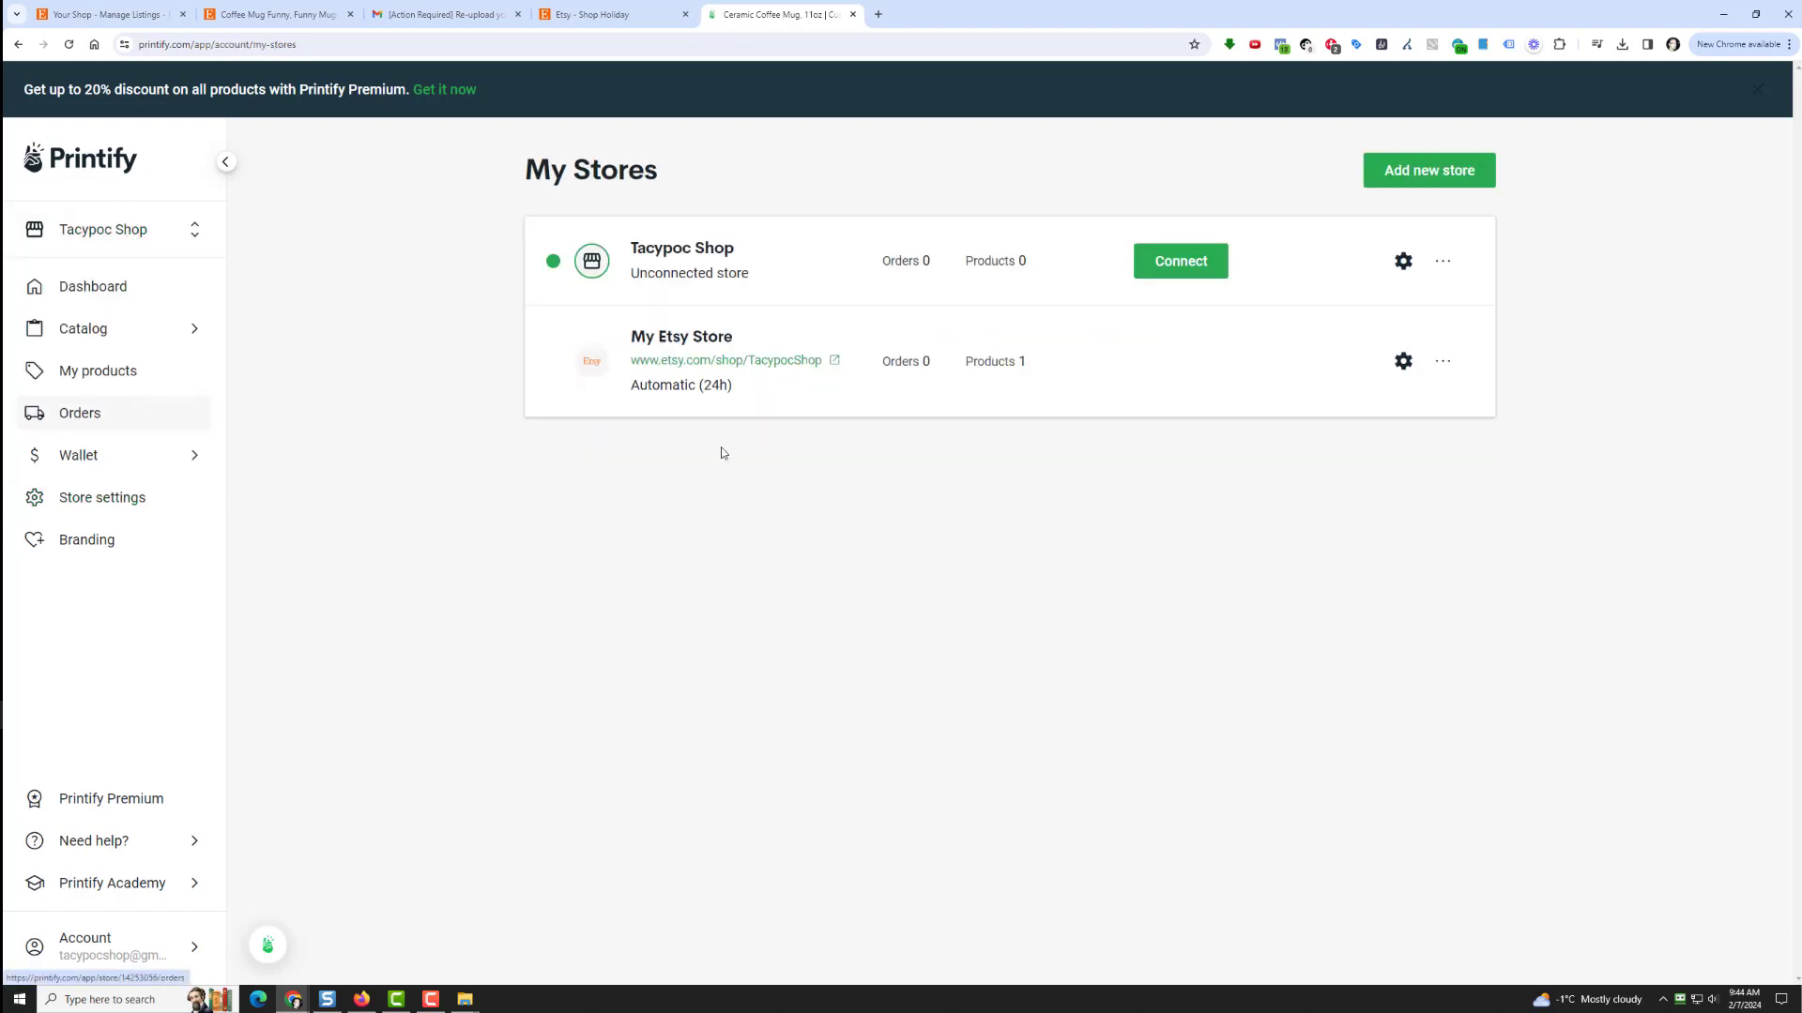
pyautogui.click(1445, 263)
pyautogui.click(1477, 376)
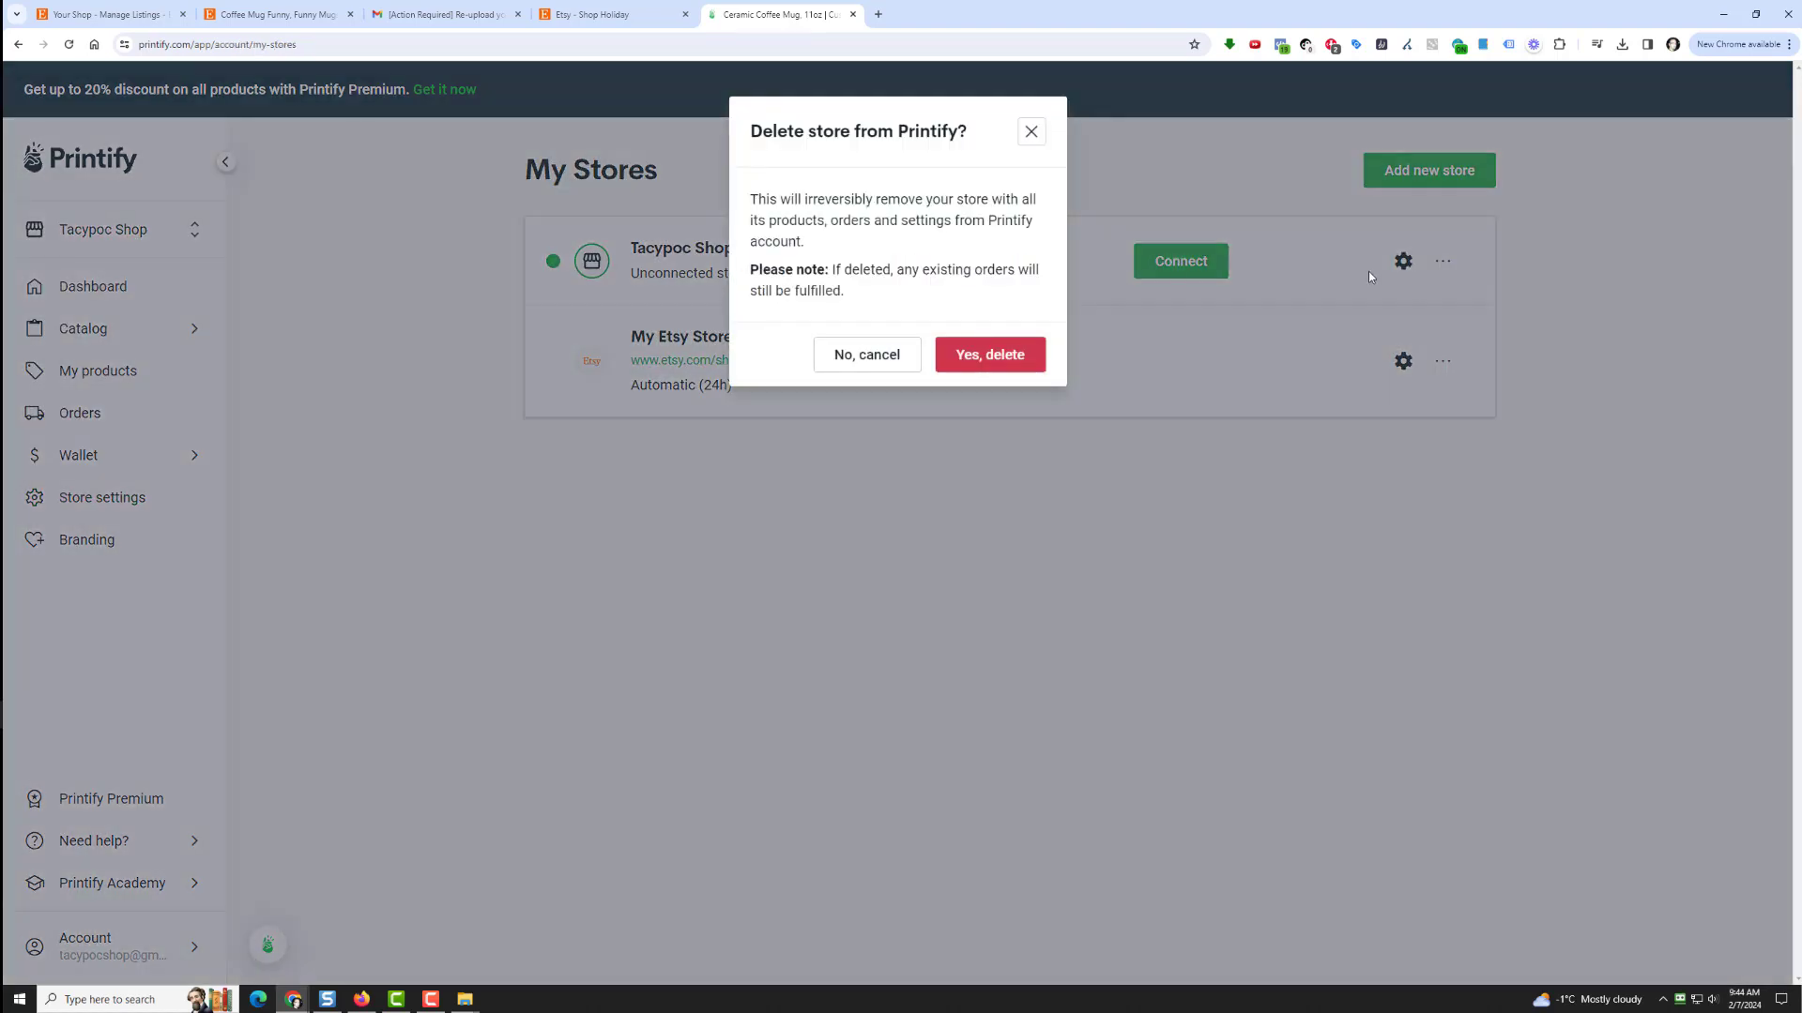
pyautogui.click(1007, 366)
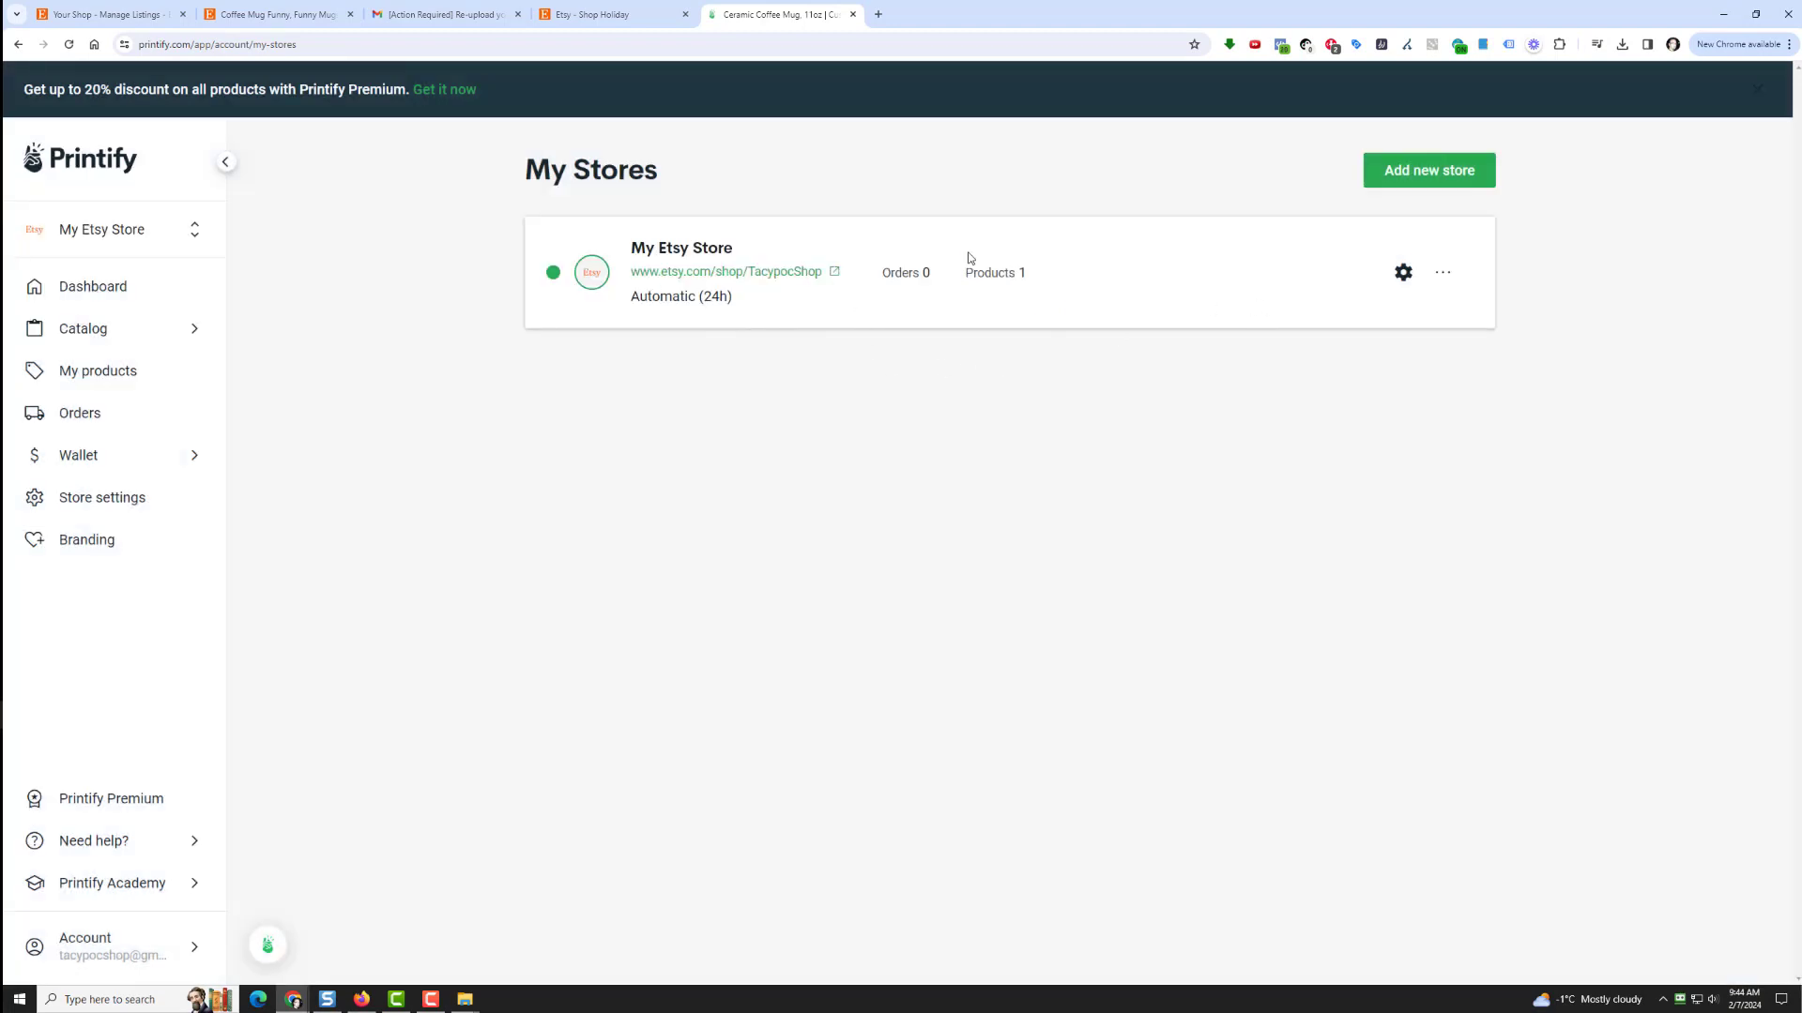
# Rename the connected My Etsy Store to "Tacypoc Shop" and save the name.
pyautogui.click(1402, 272)
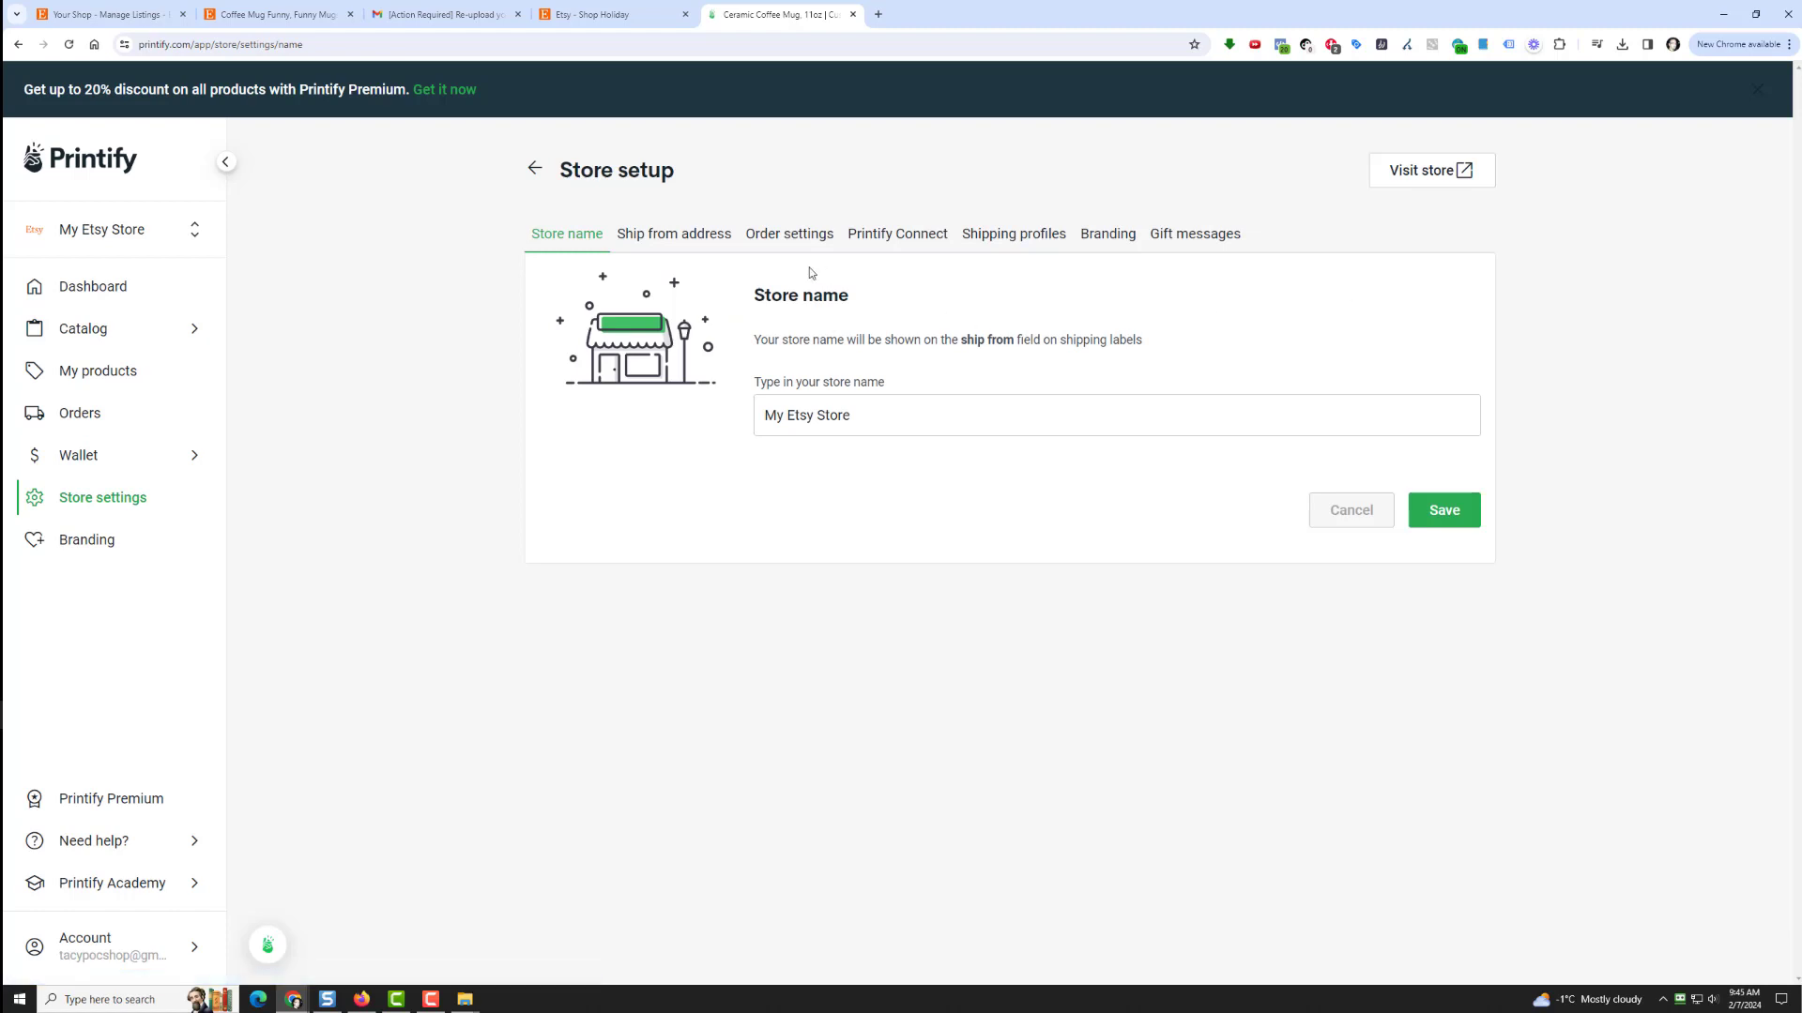
pyautogui.moveTo(892, 414); pyautogui.dragTo(722, 447)
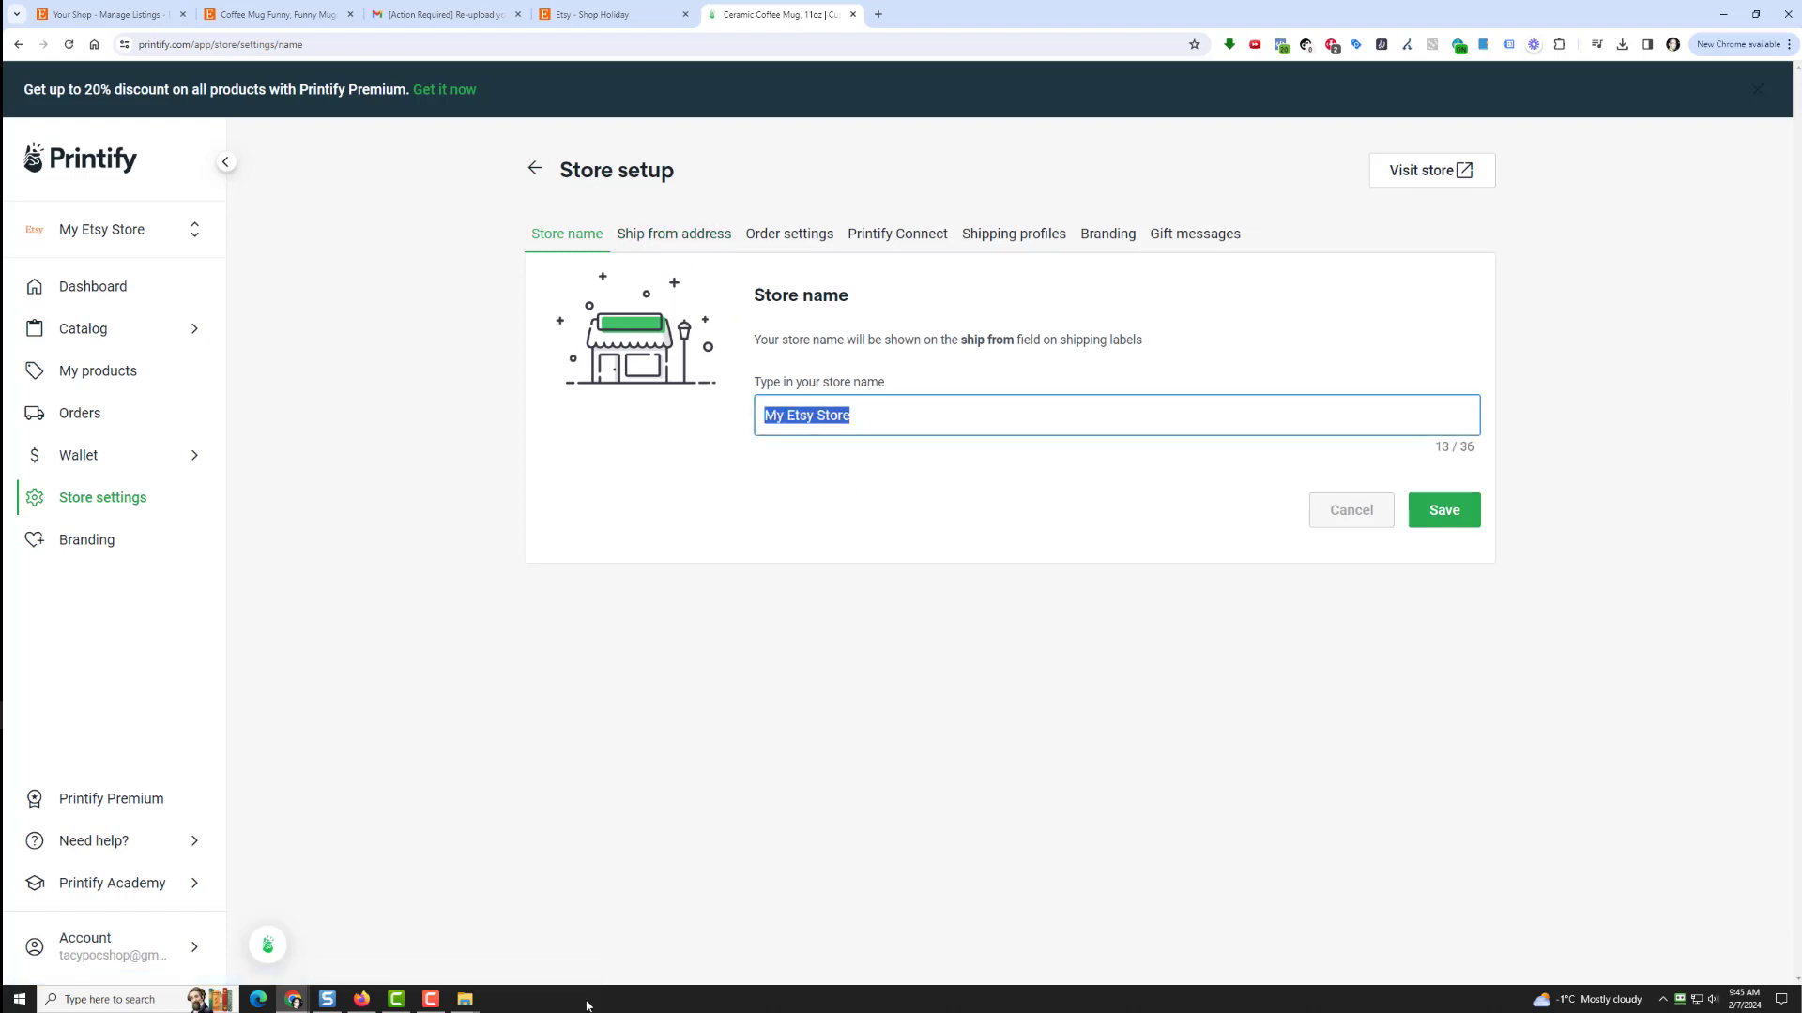
pyautogui.write('Tacy')
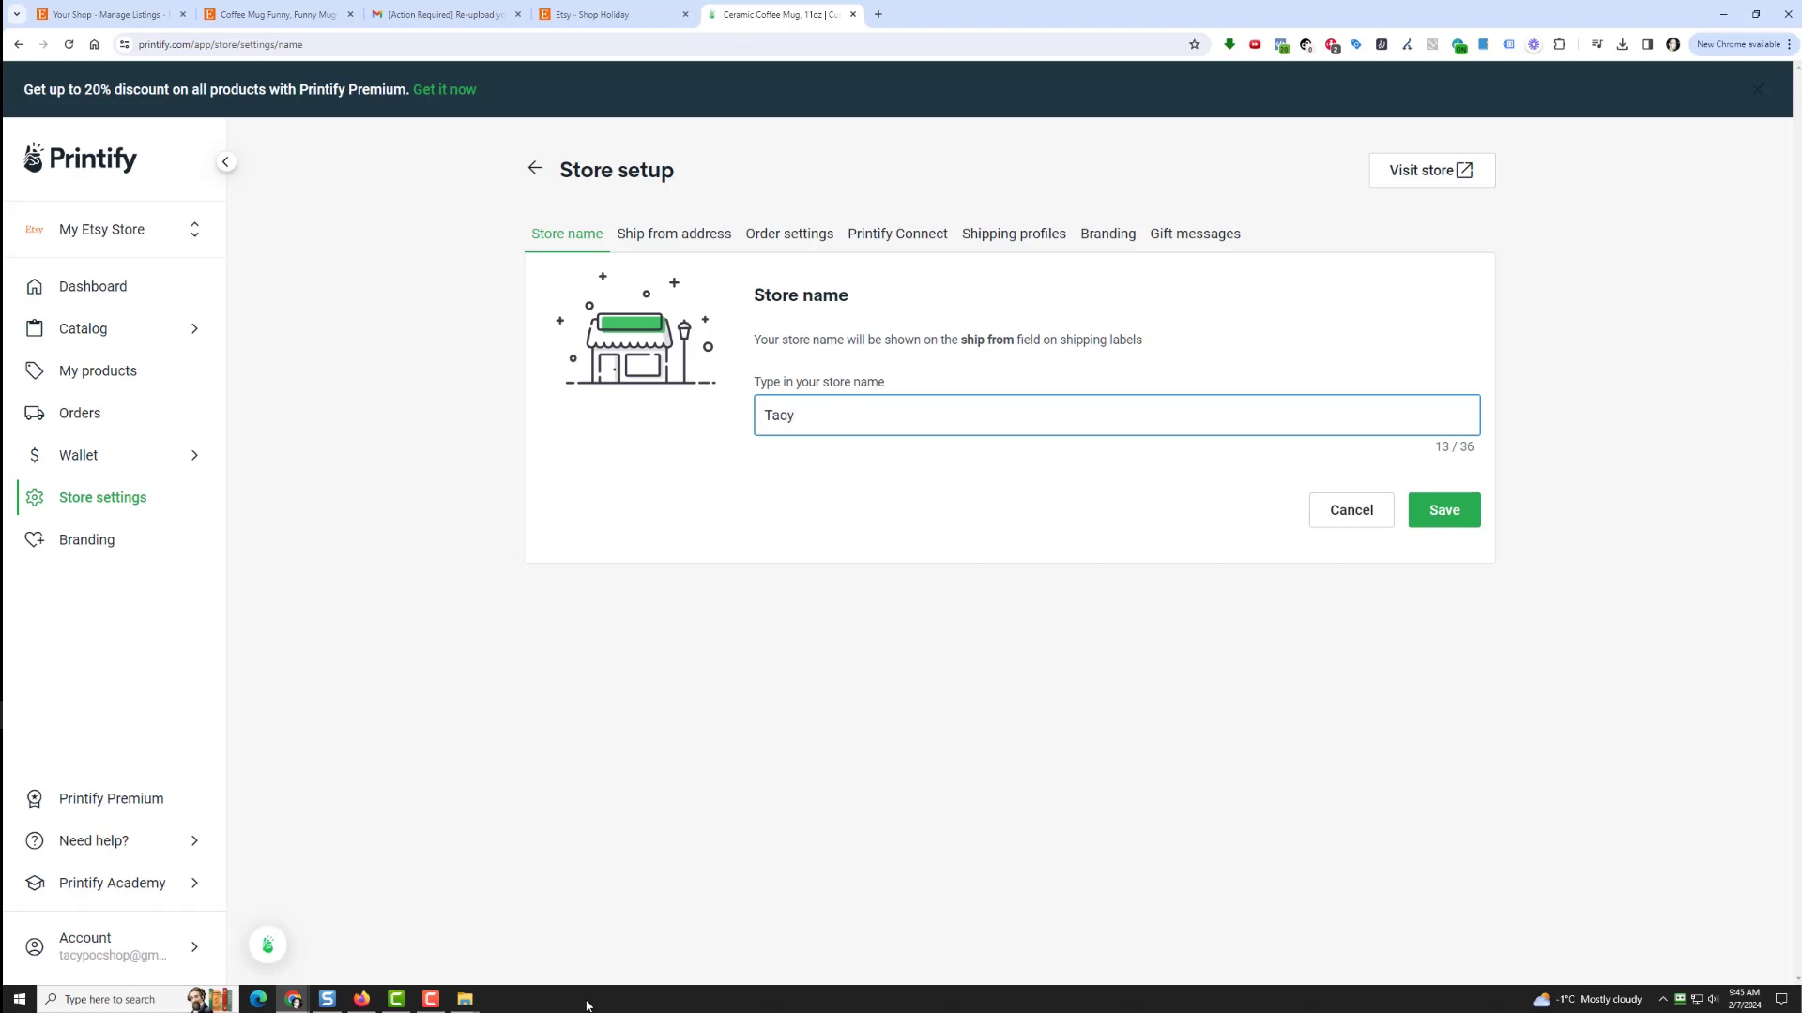
pyautogui.write('poc Shop')
pyautogui.click(1458, 526)
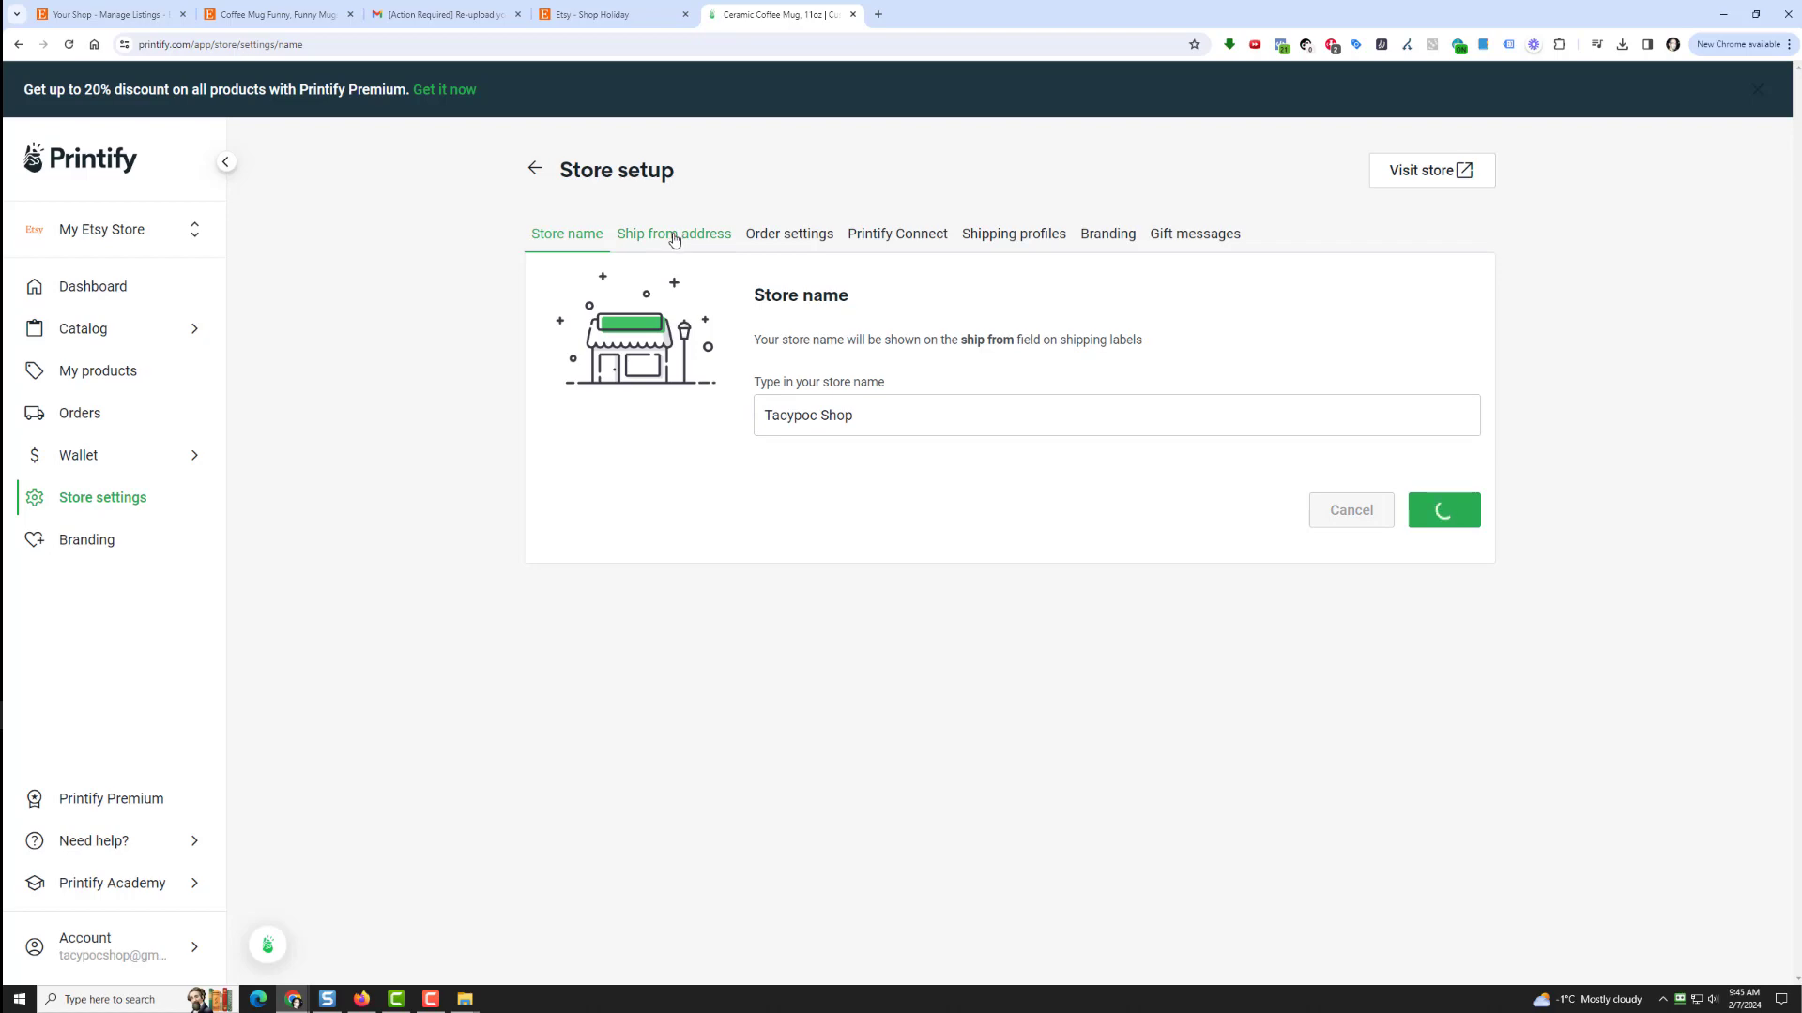
# Set the store's order approval to Automatically (24 hours) in the order settings.
pyautogui.click(815, 234)
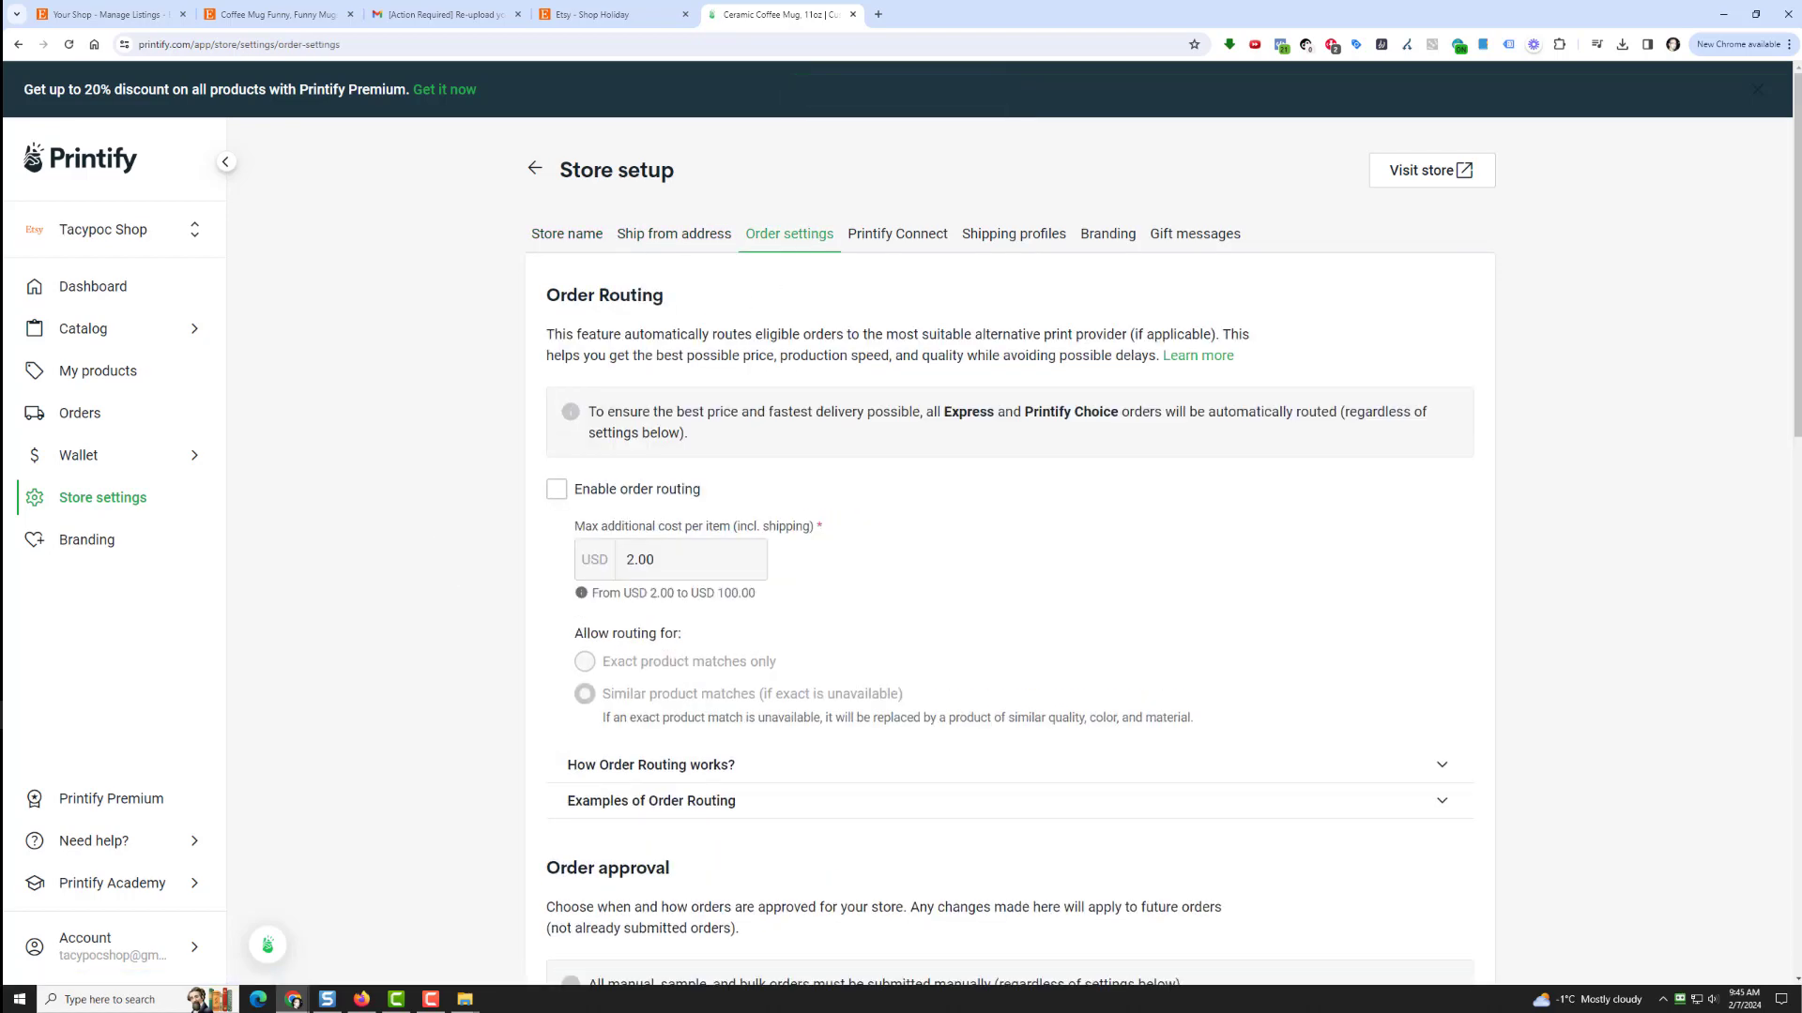
pyautogui.scroll(-2, 982, 826)
pyautogui.scroll(-5, 528, 362)
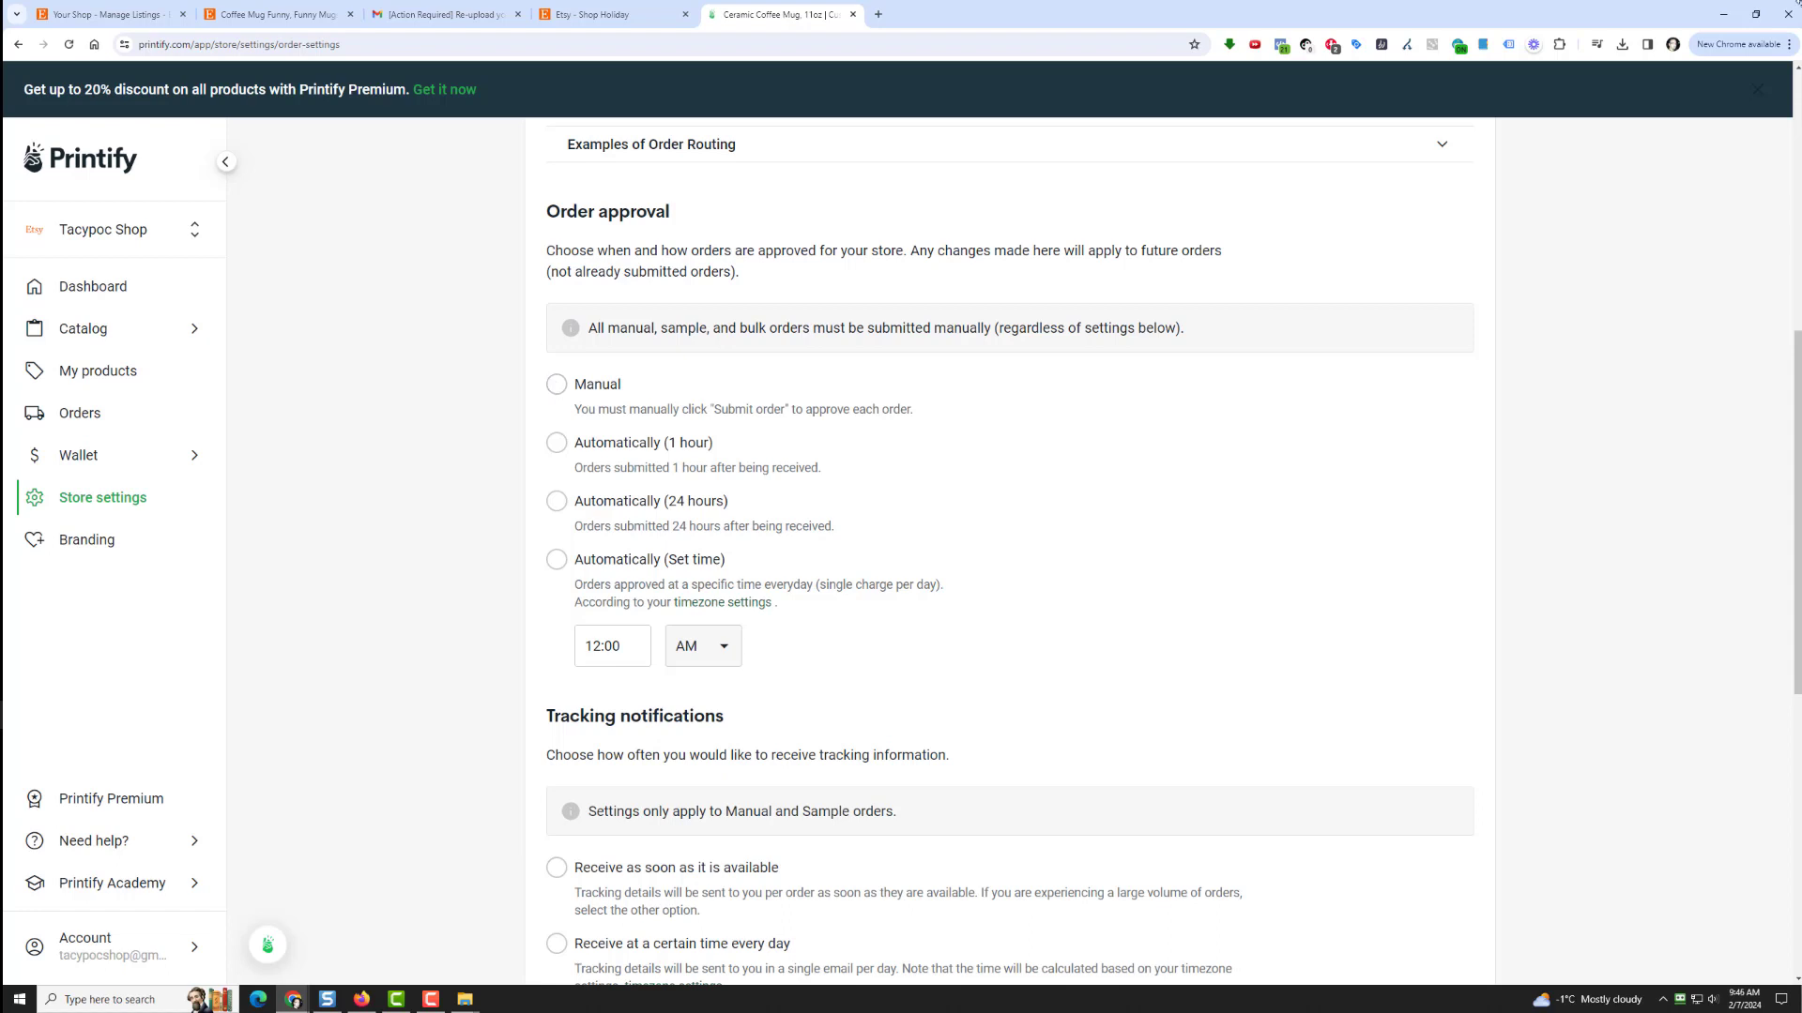
pyautogui.click(557, 504)
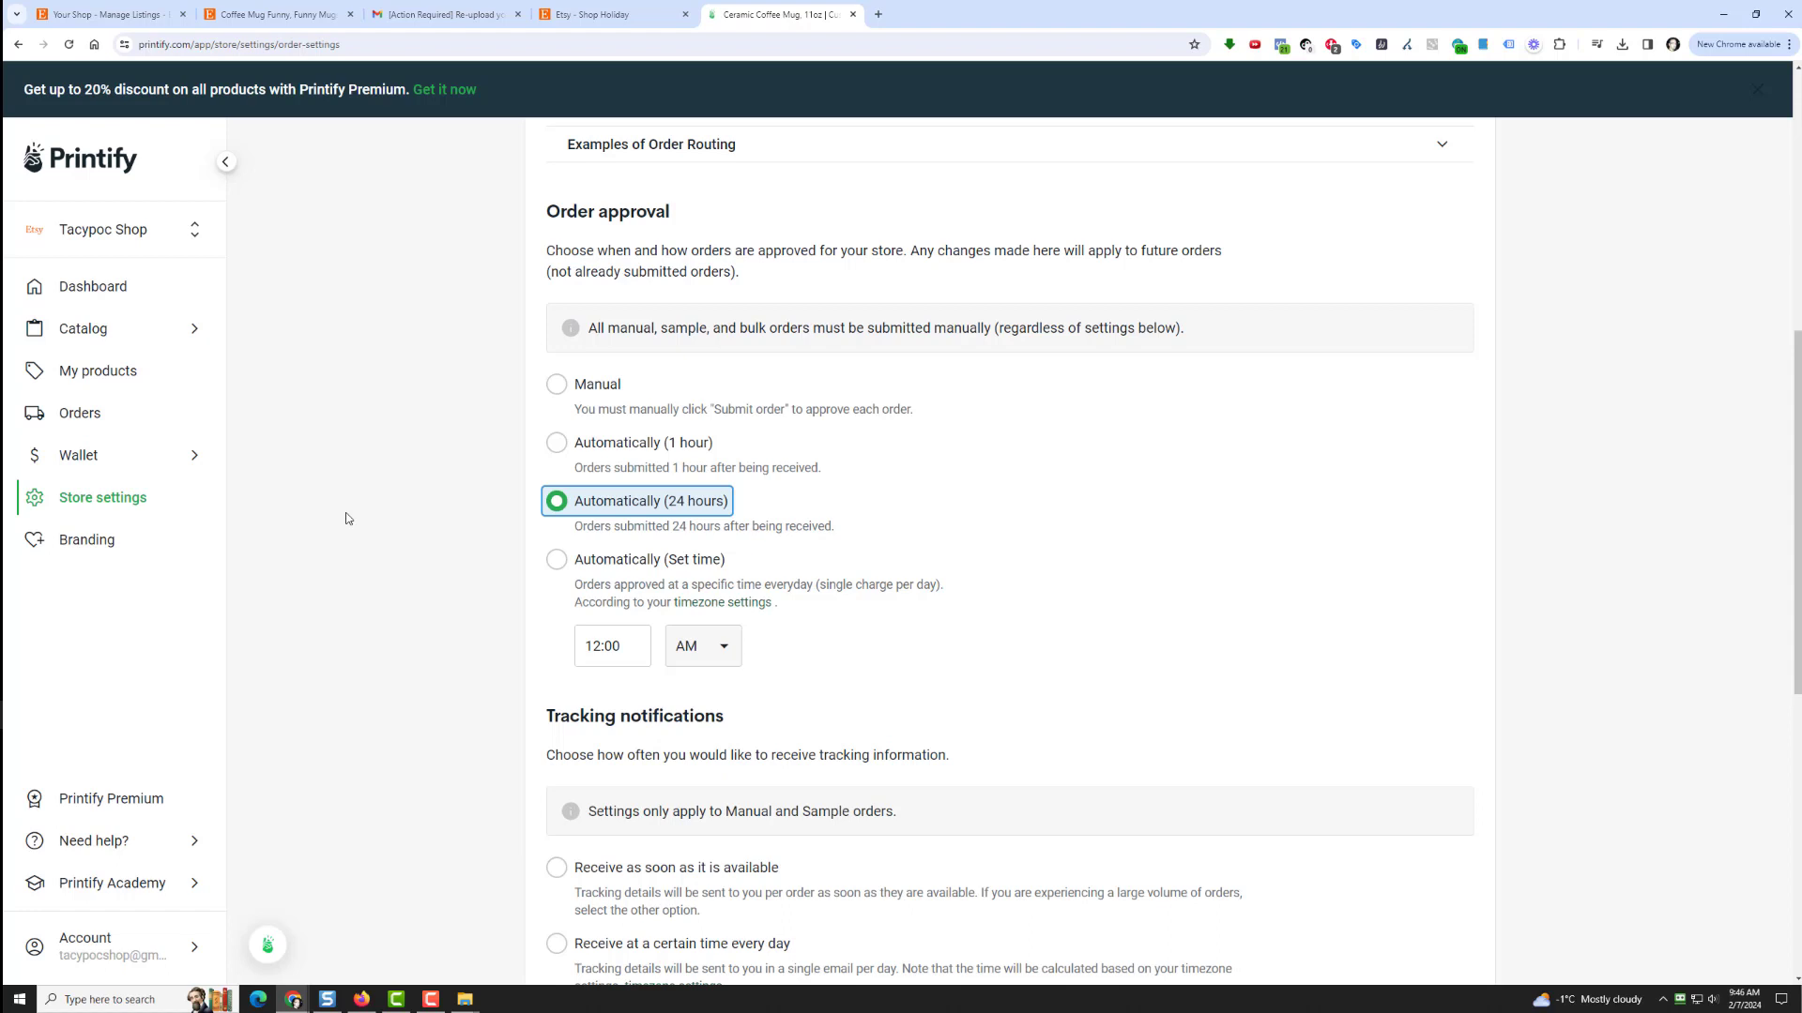
# Set tracking notifications to "I don't need tracking emails" and save the order settings.
pyautogui.scroll(-4, 347, 518)
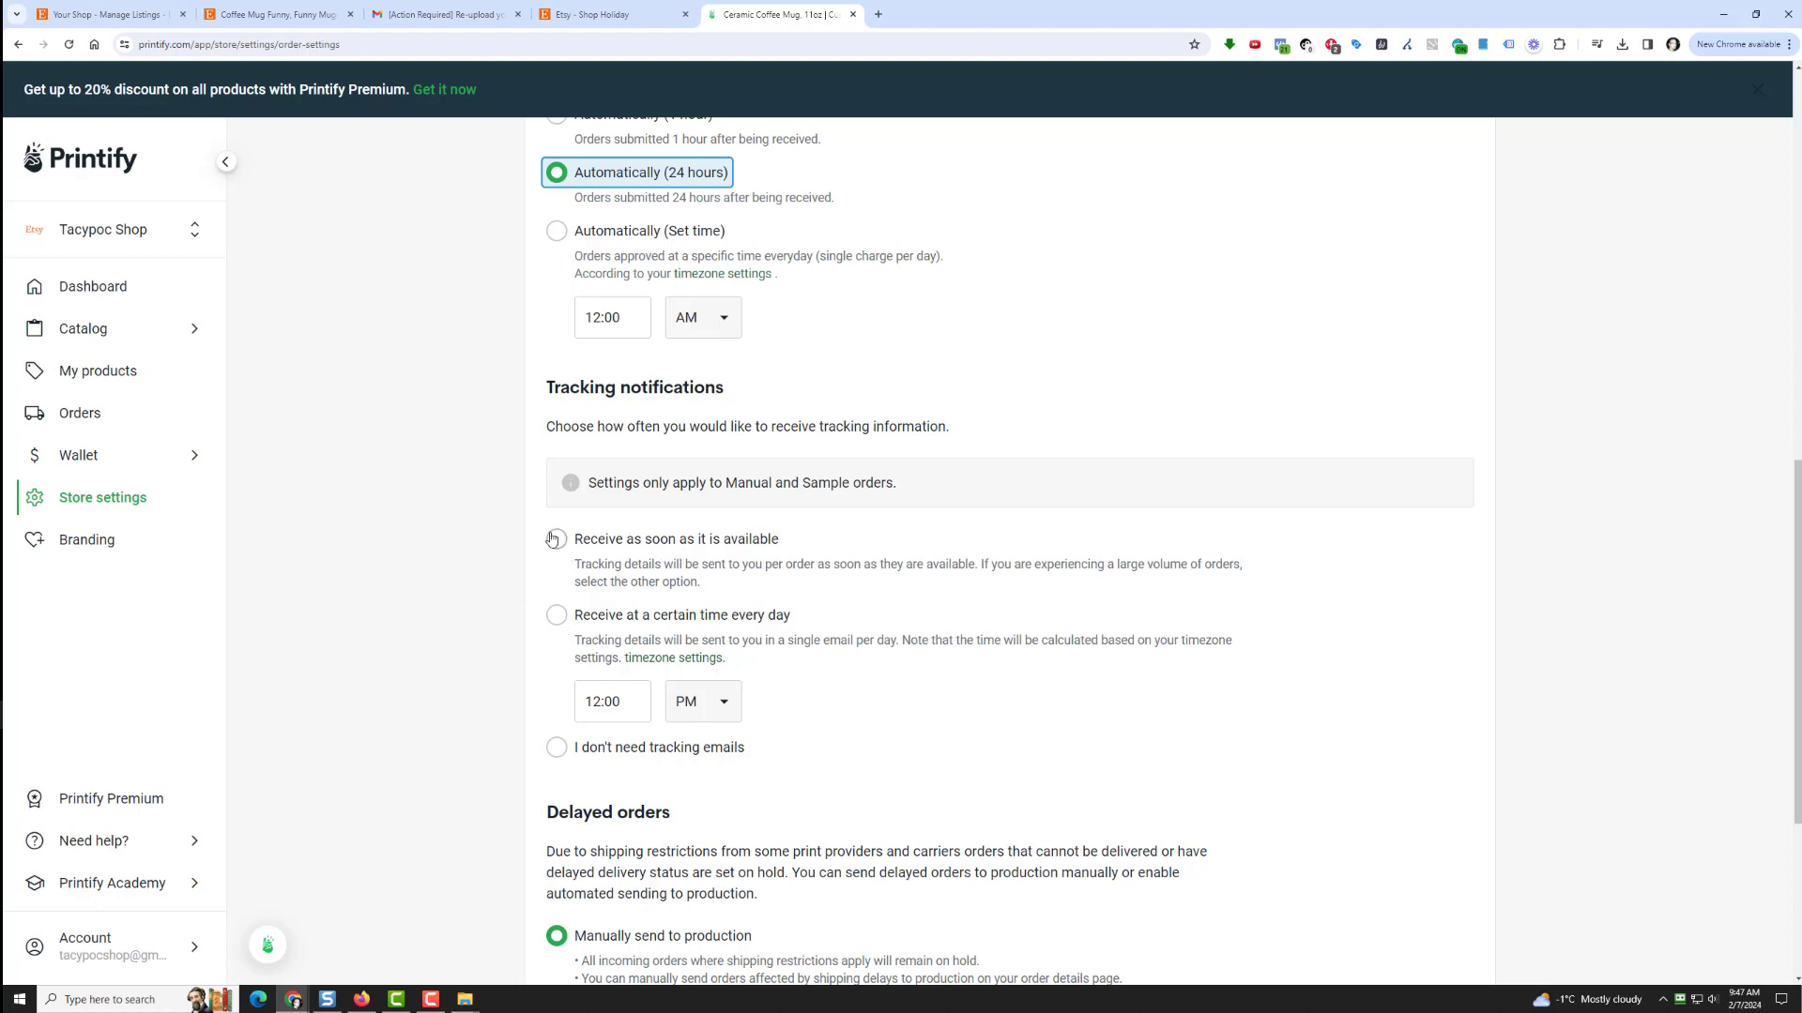
pyautogui.click(558, 748)
pyautogui.scroll(-4, 406, 670)
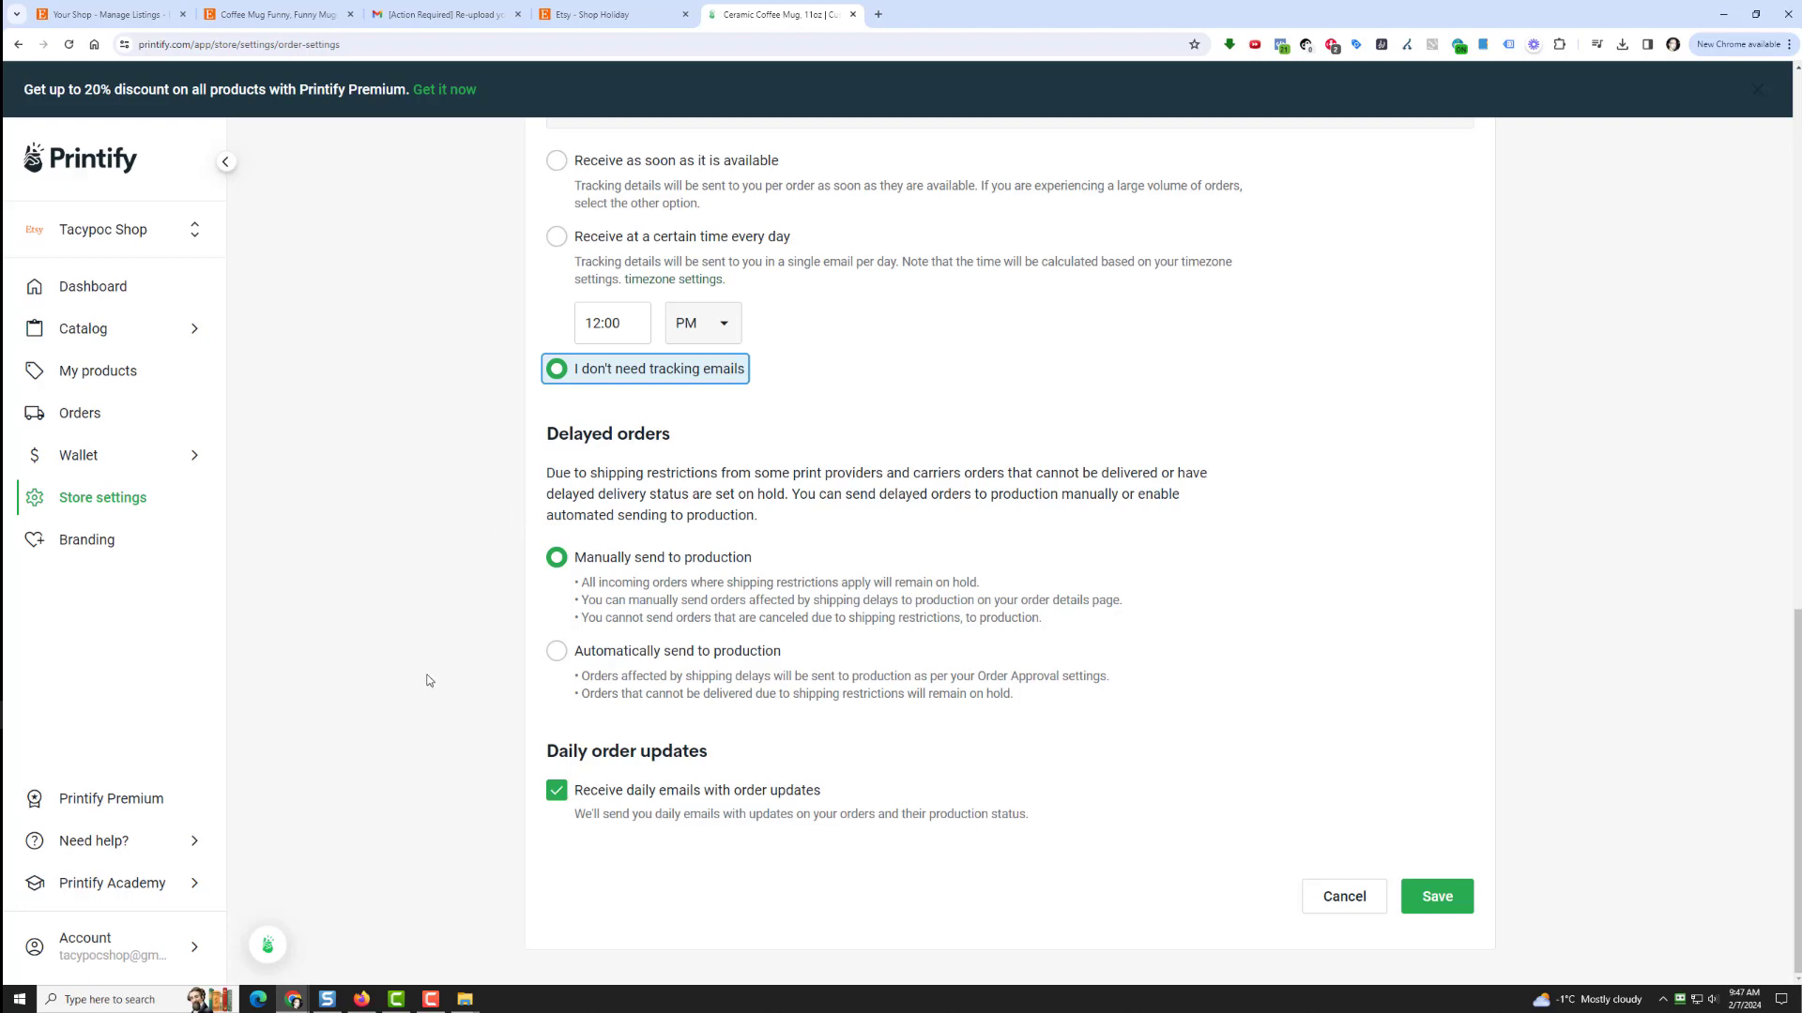
pyautogui.scroll(10, 429, 672)
pyautogui.scroll(-5, 427, 669)
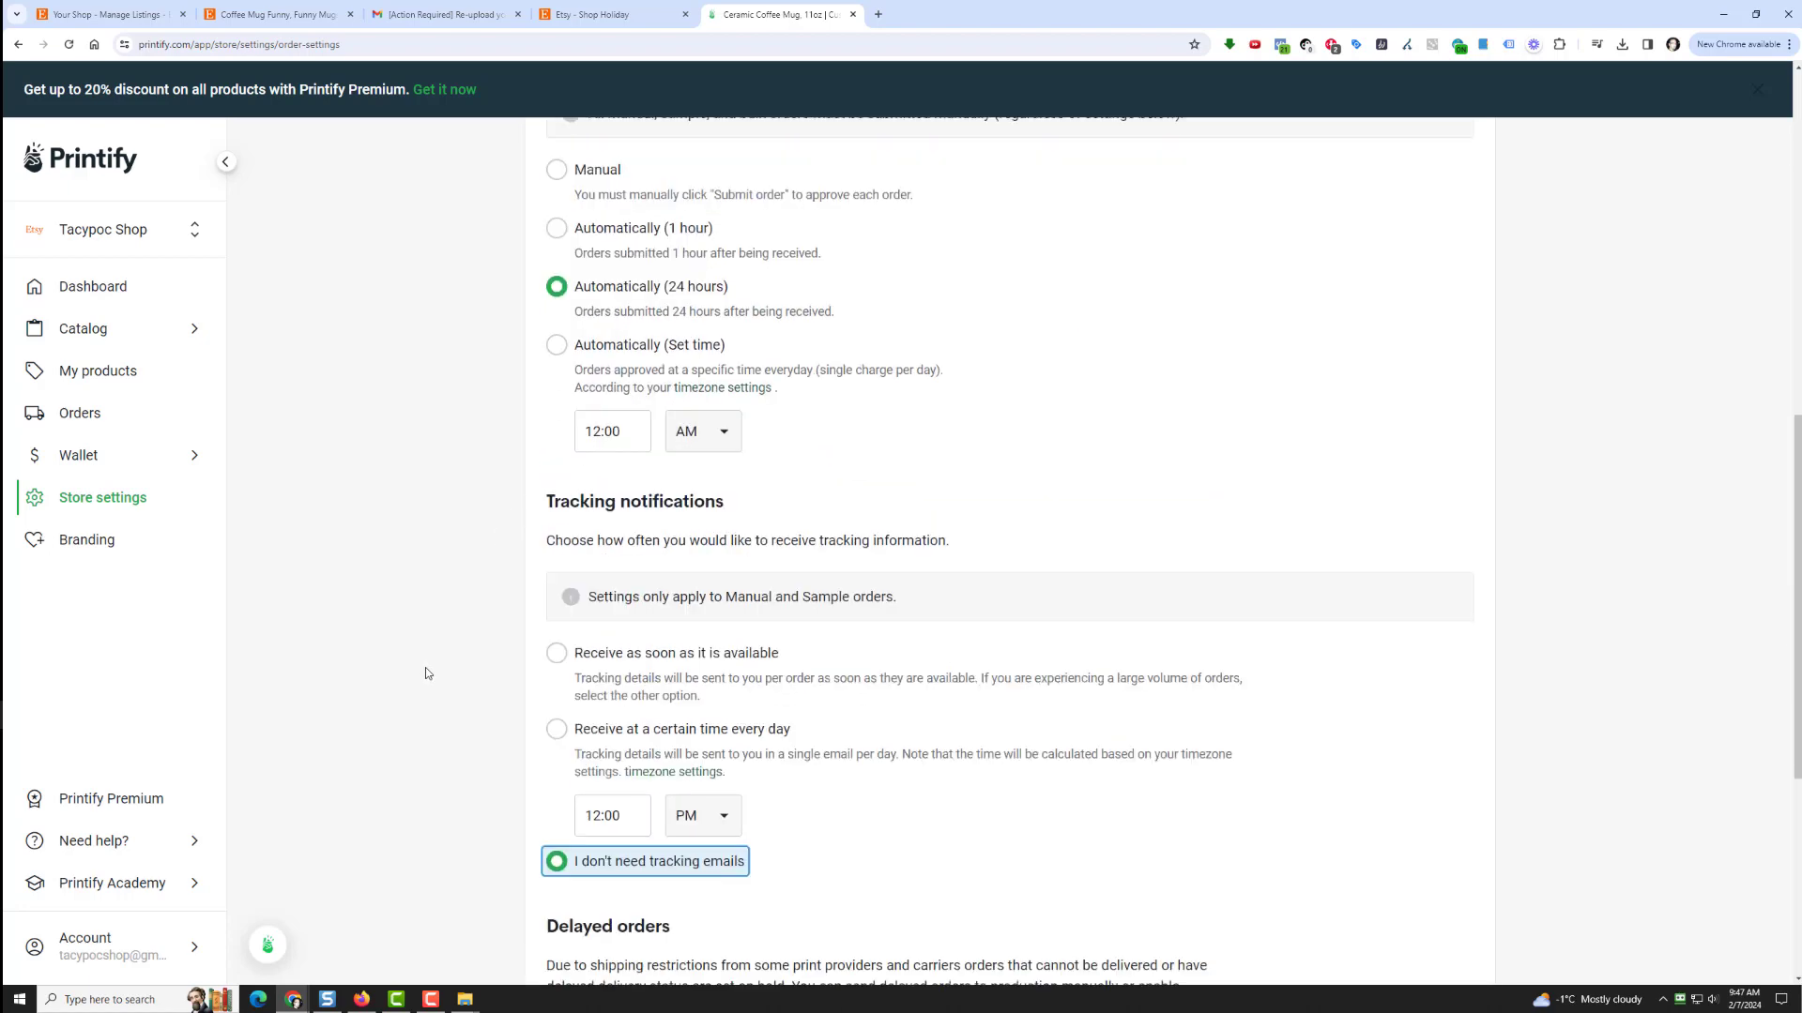
pyautogui.scroll(-5, 1342, 858)
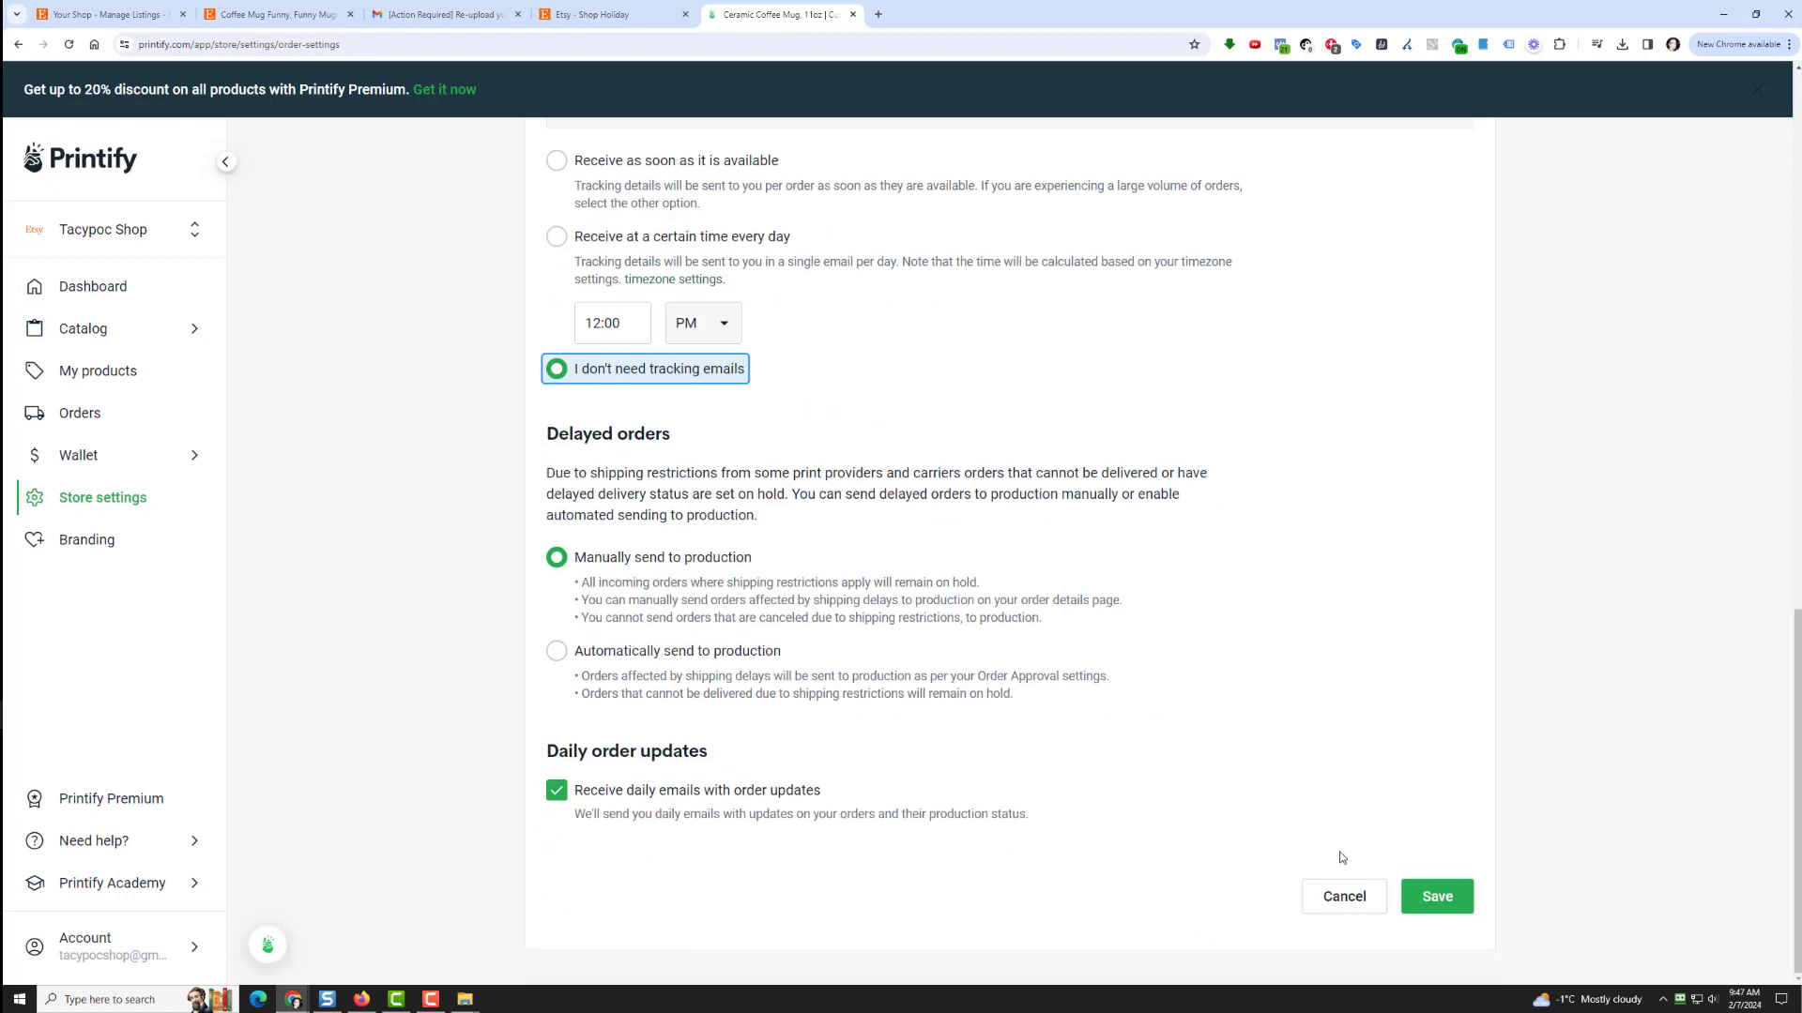
pyautogui.click(1435, 897)
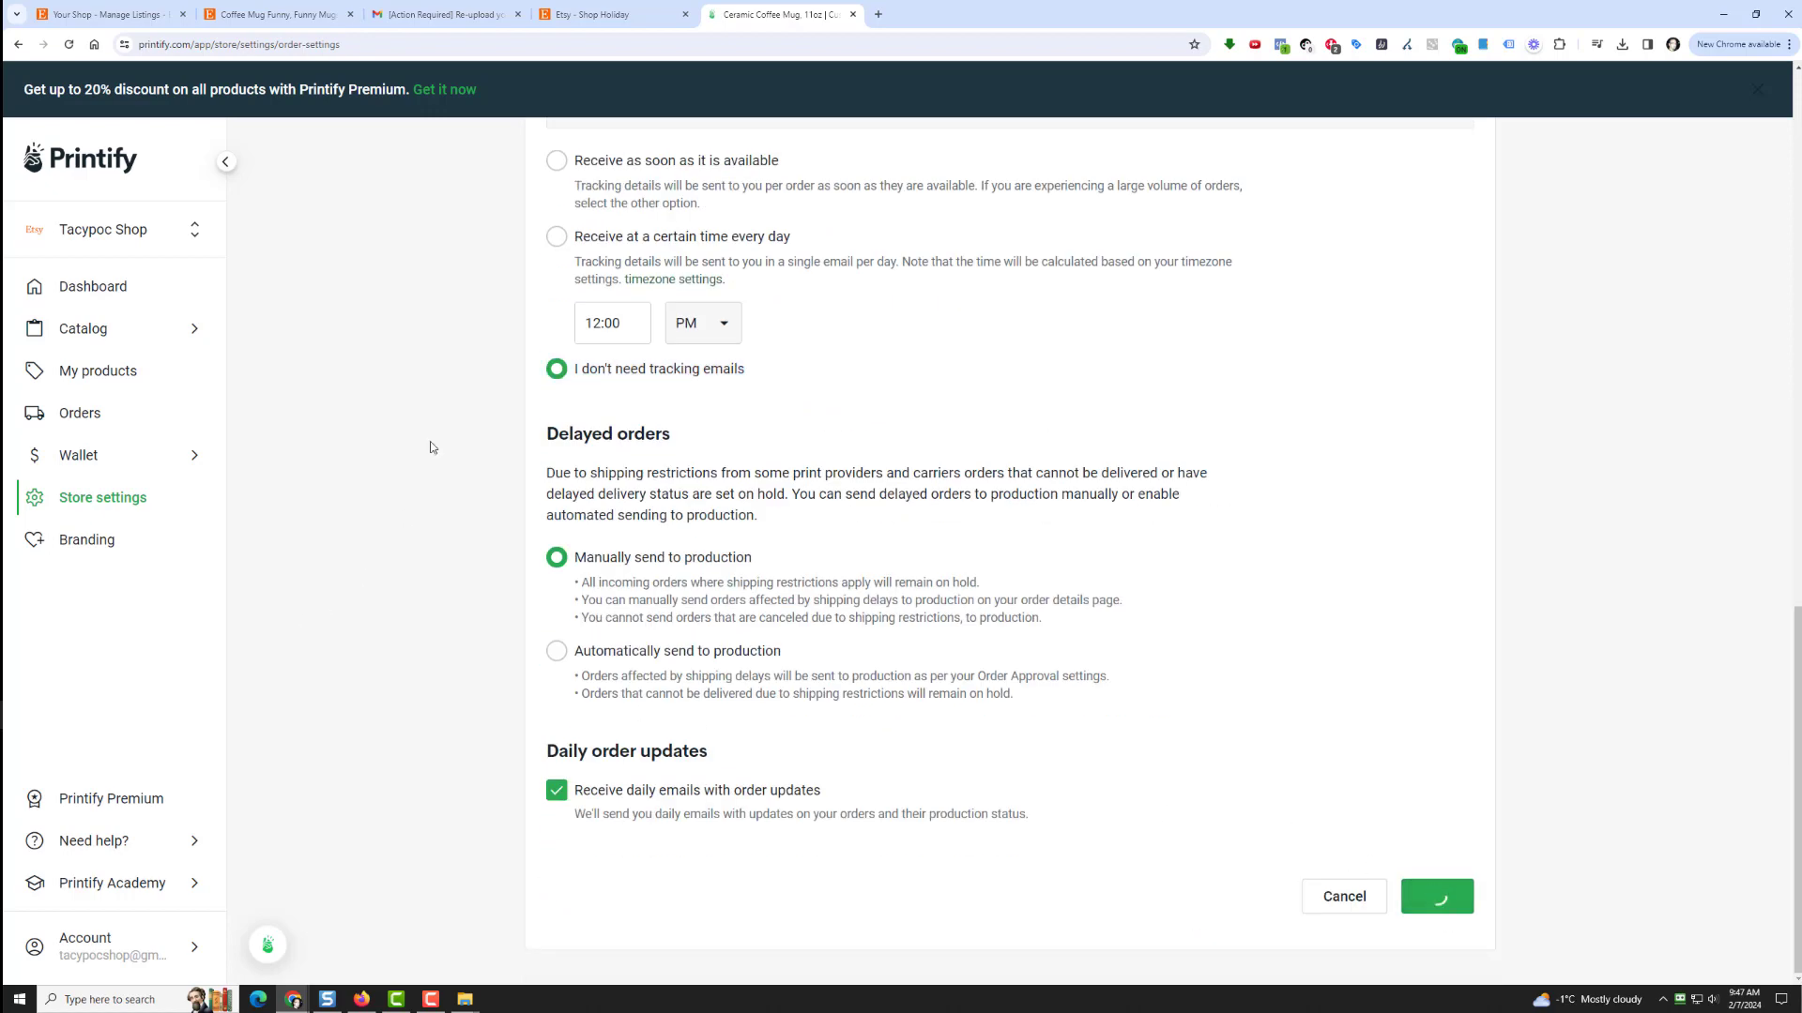
# Switch to the Etsy Shop Manager and view the TacypocShop public storefront.
pyautogui.click(272, 14)
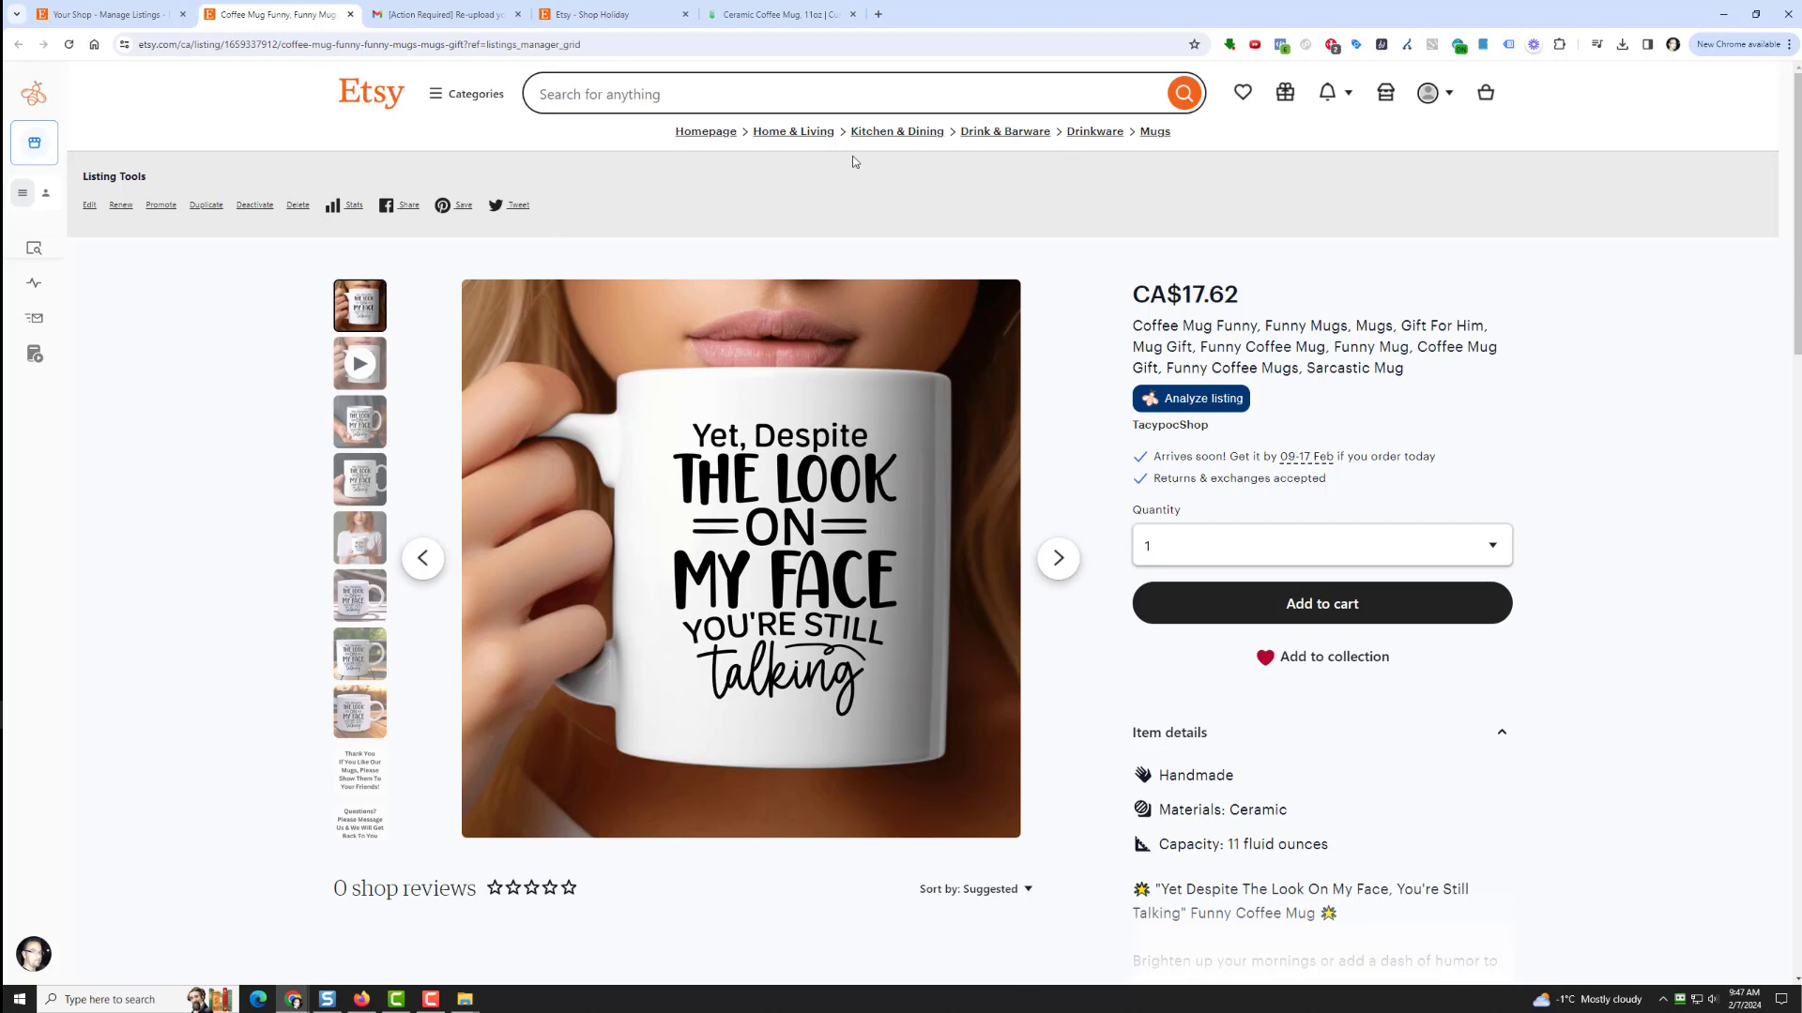
pyautogui.click(139, 13)
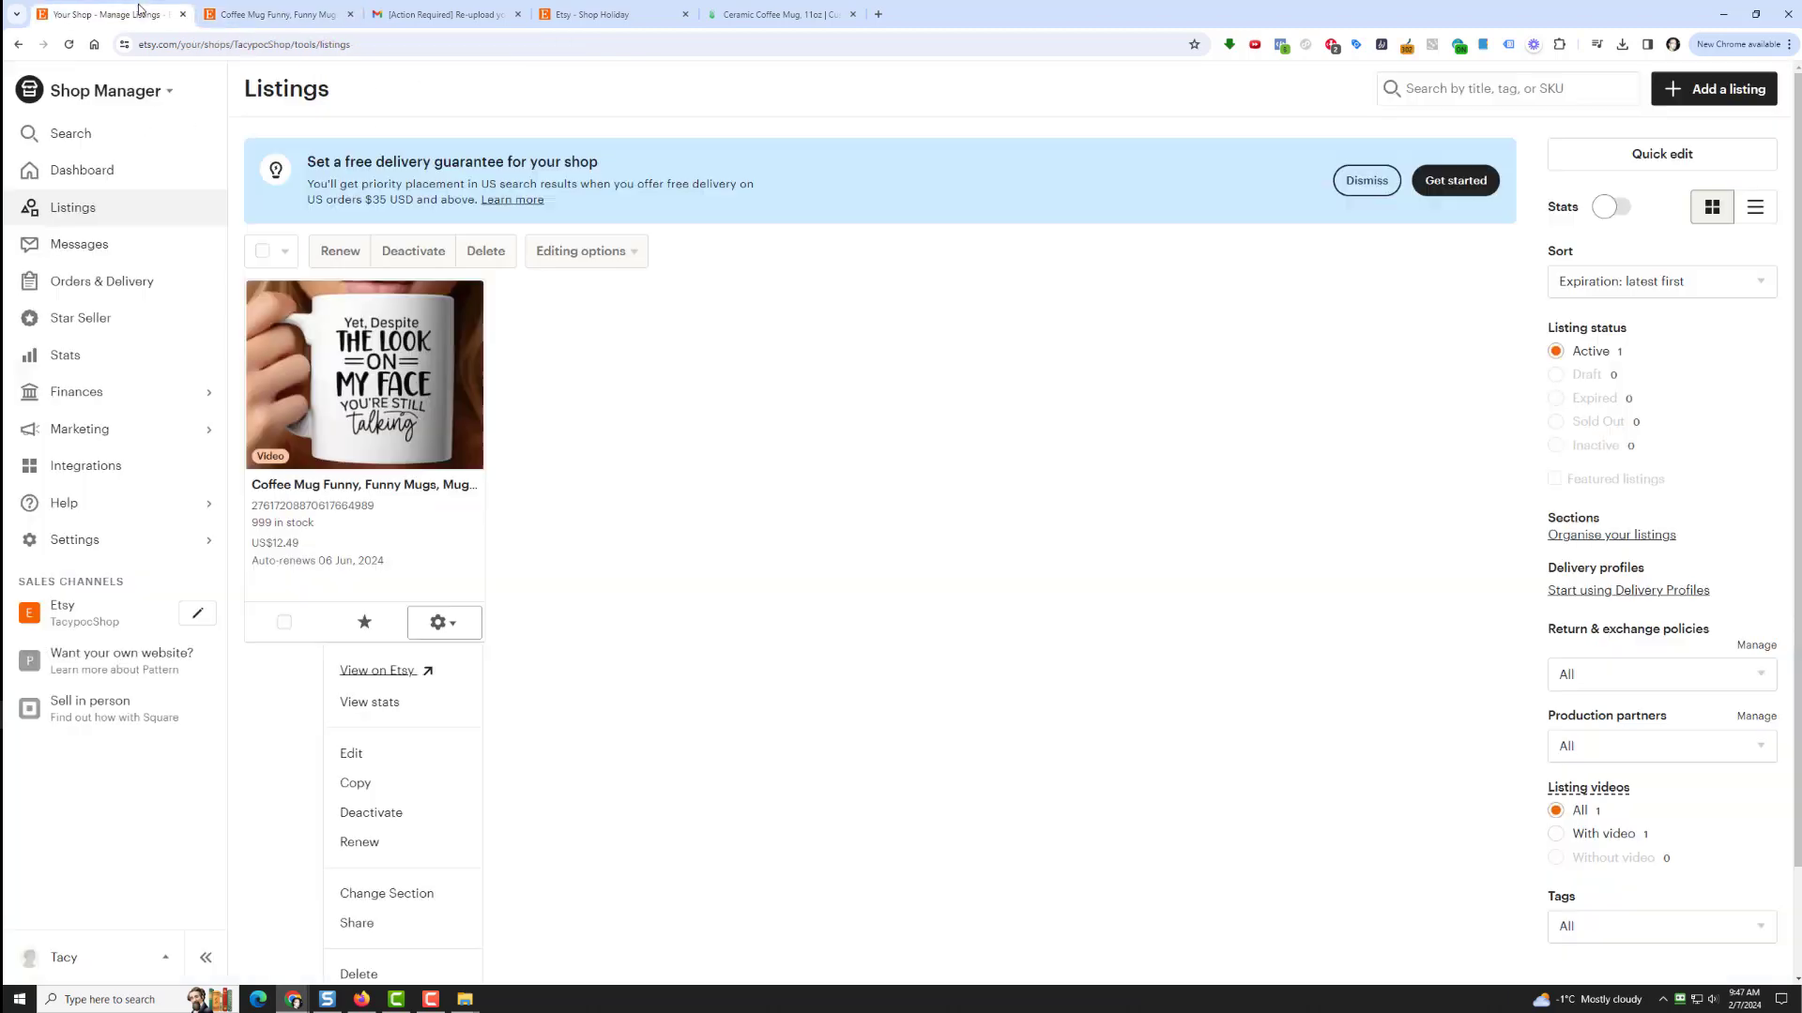
pyautogui.click(699, 579)
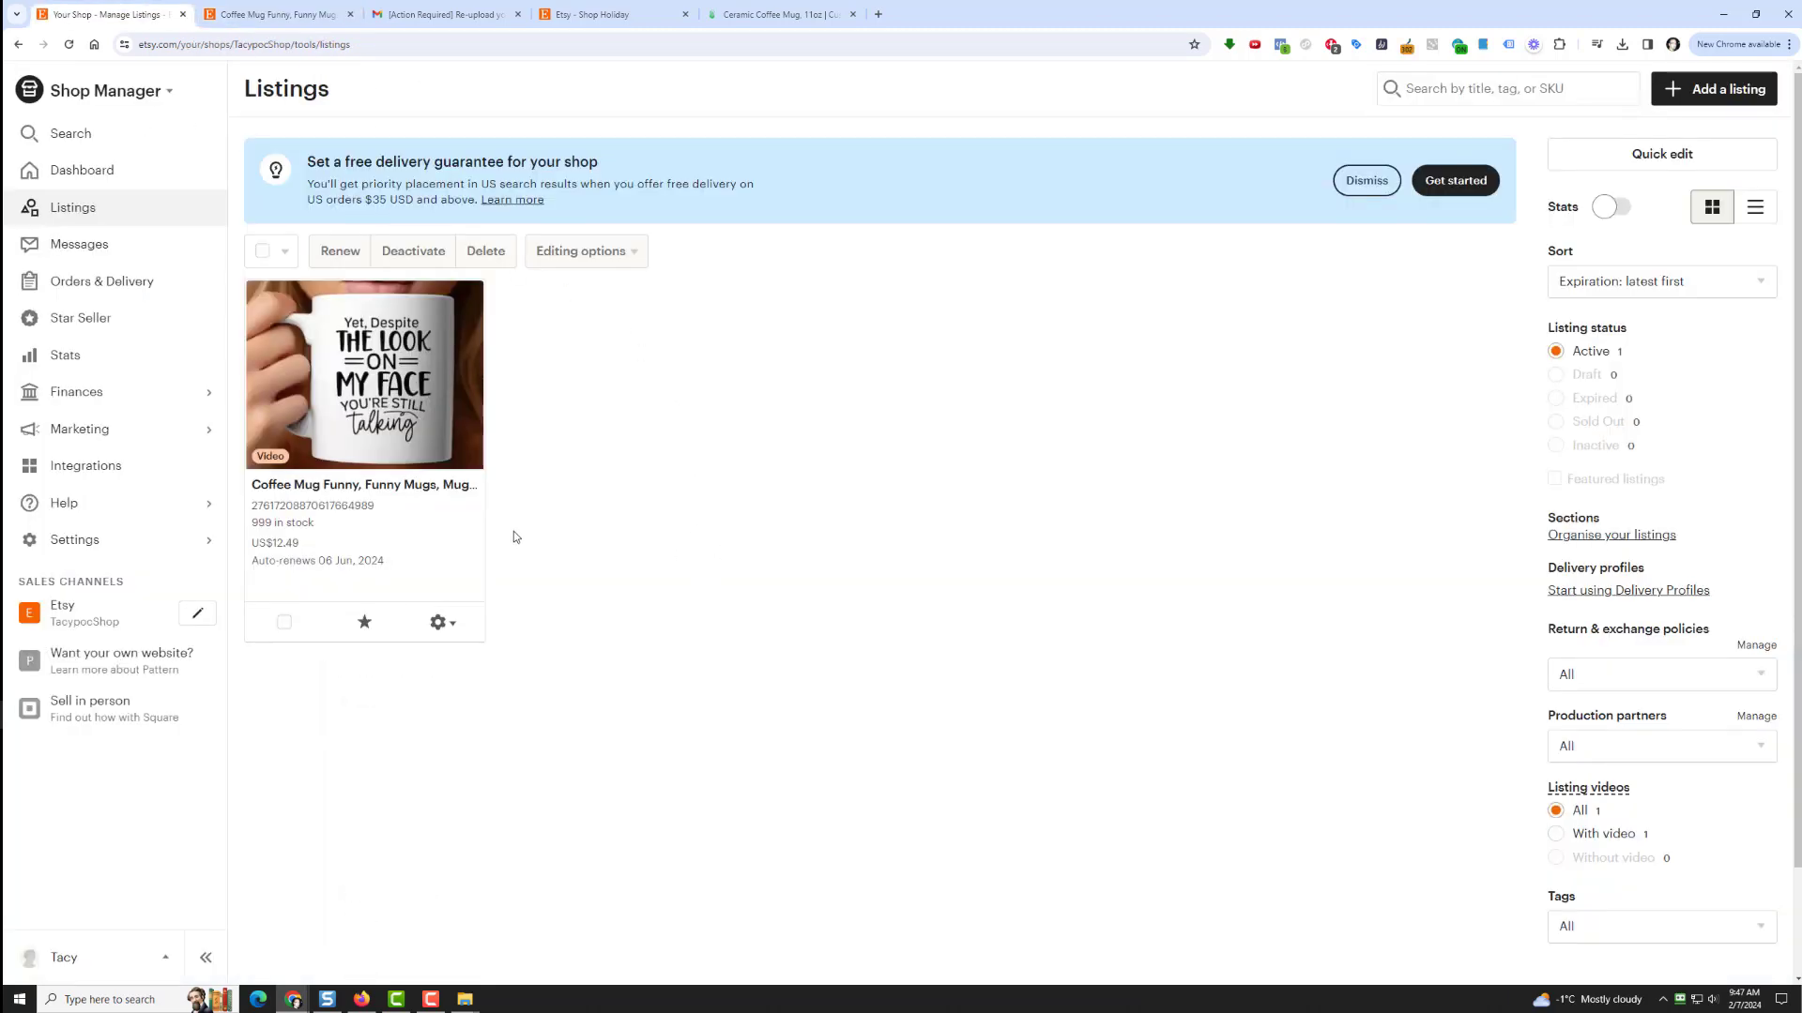
pyautogui.click(103, 617)
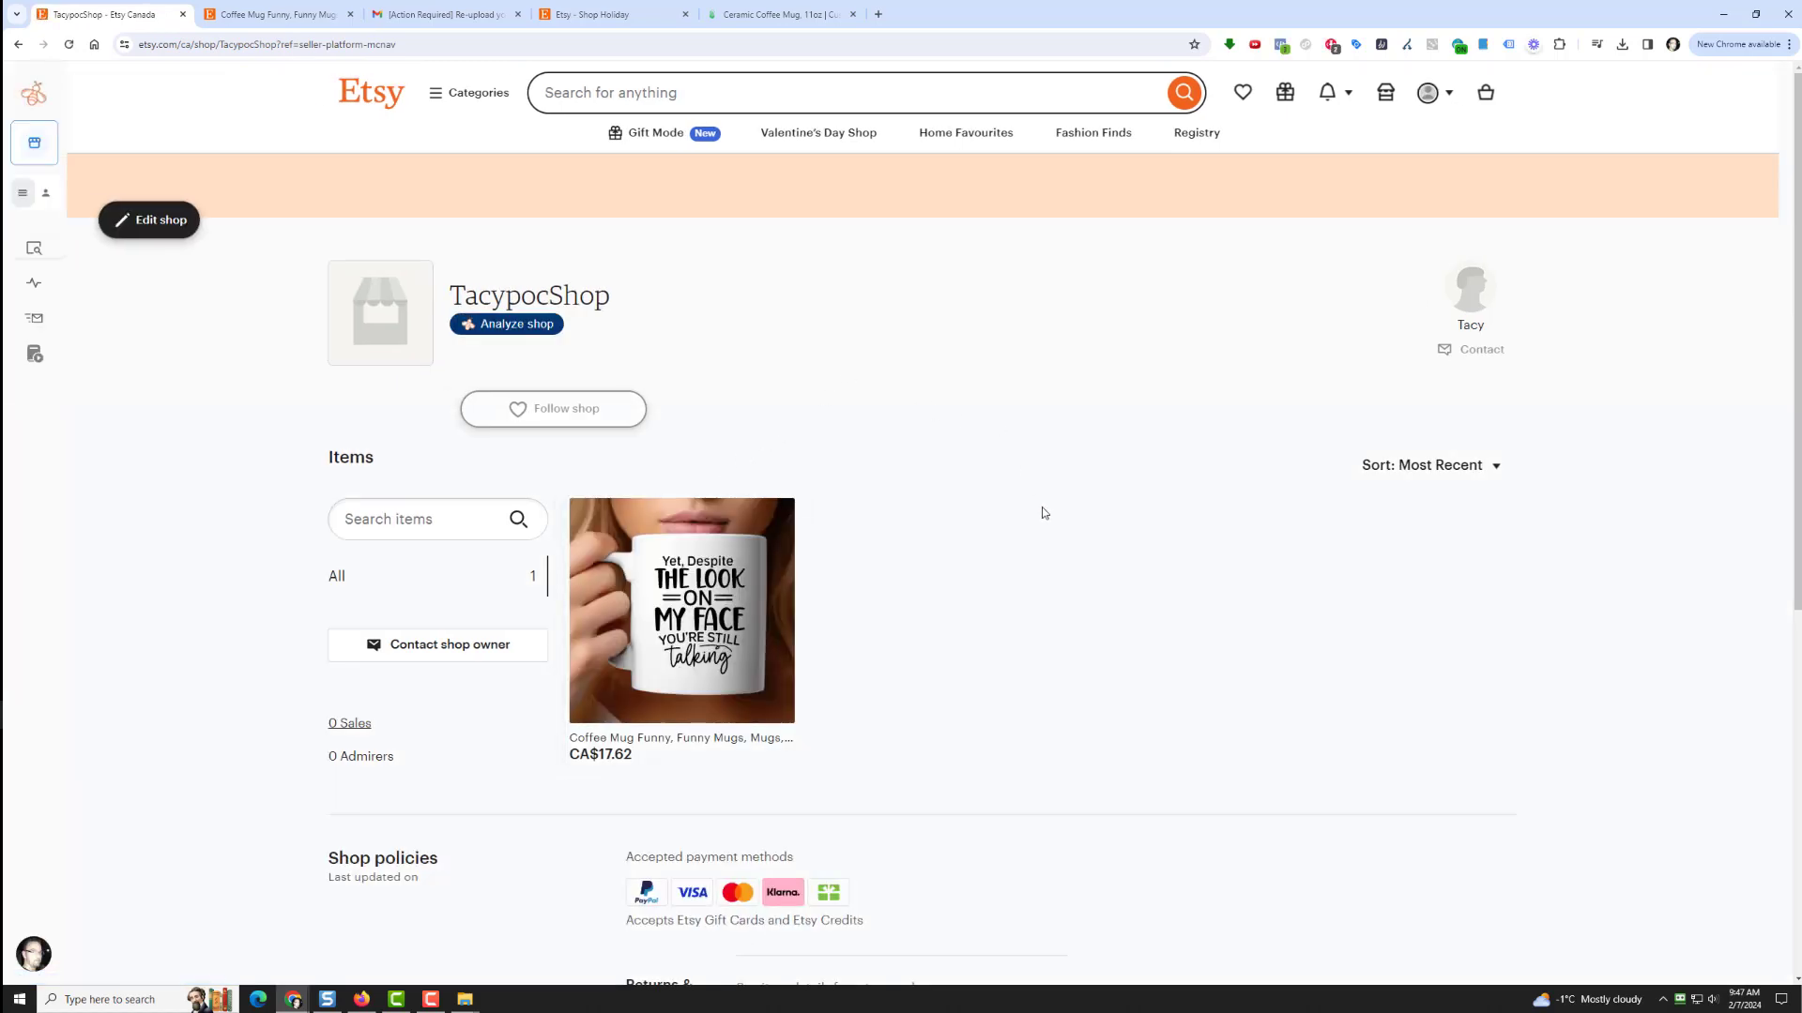
# Read the "Approved for Etsy Payments" email in the Gmail inbox and return to the Etsy storefront.
pyautogui.click(413, 13)
pyautogui.click(158, 201)
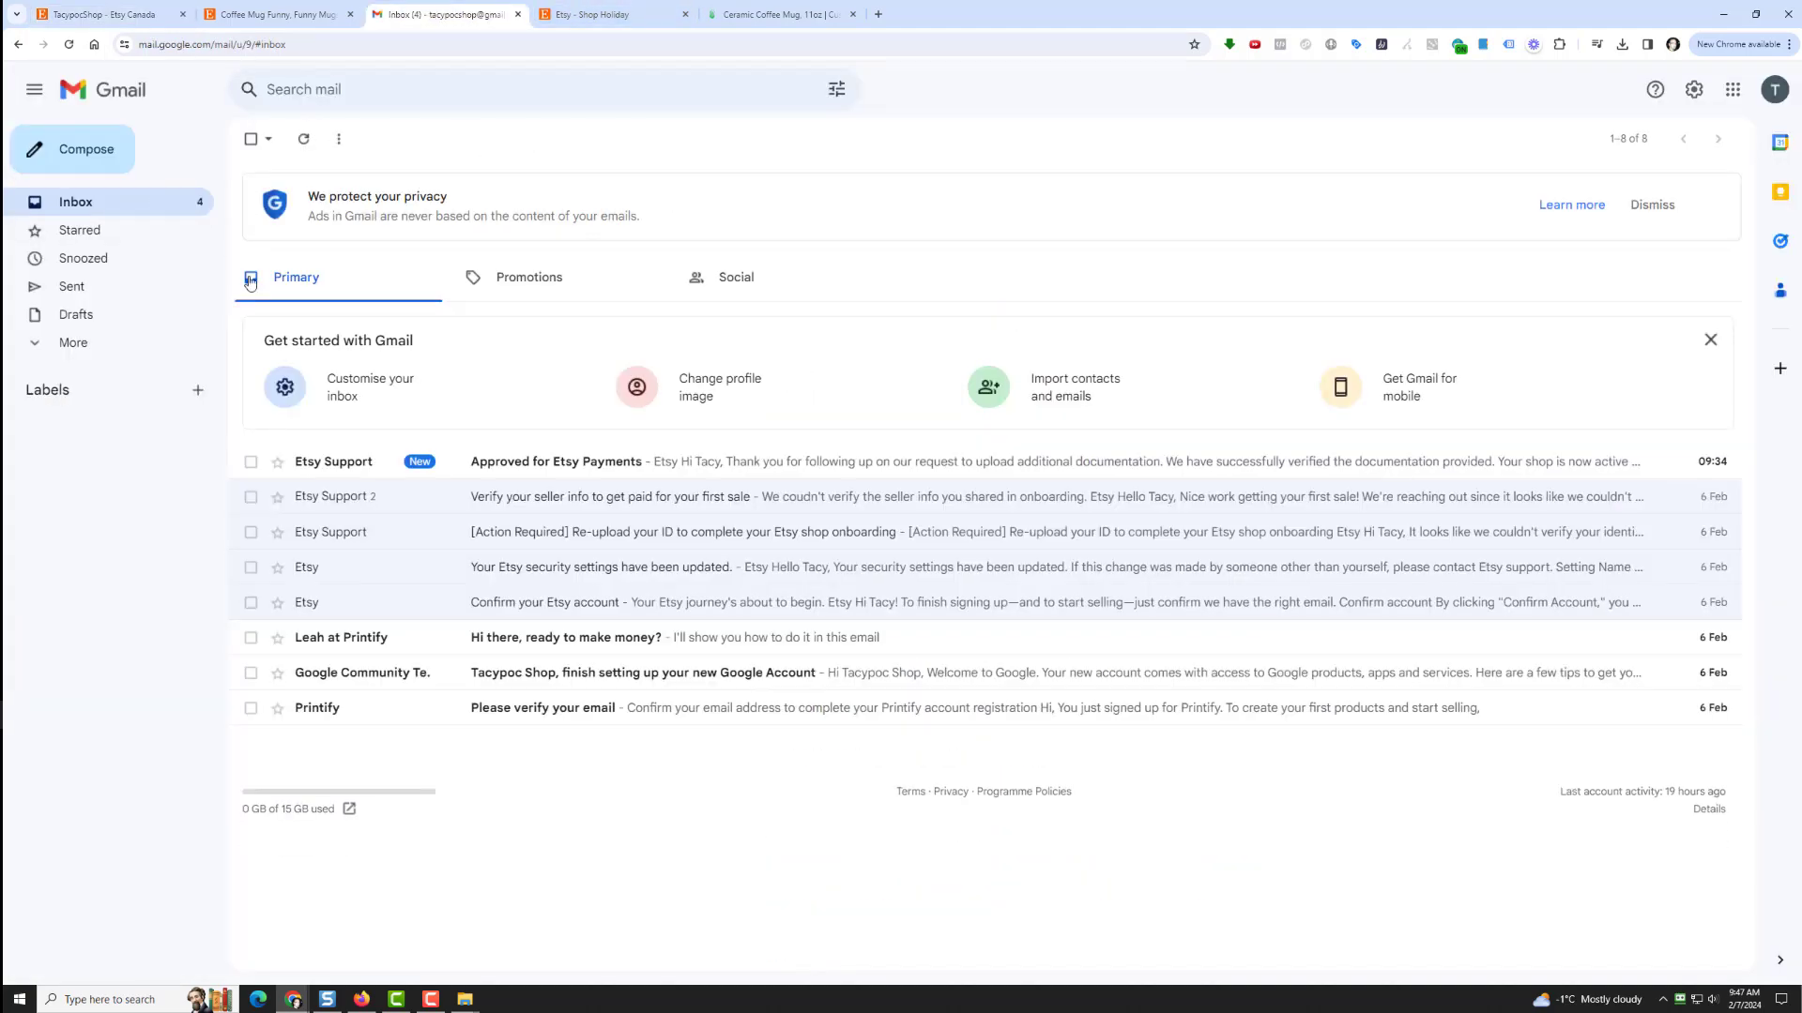
pyautogui.click(536, 470)
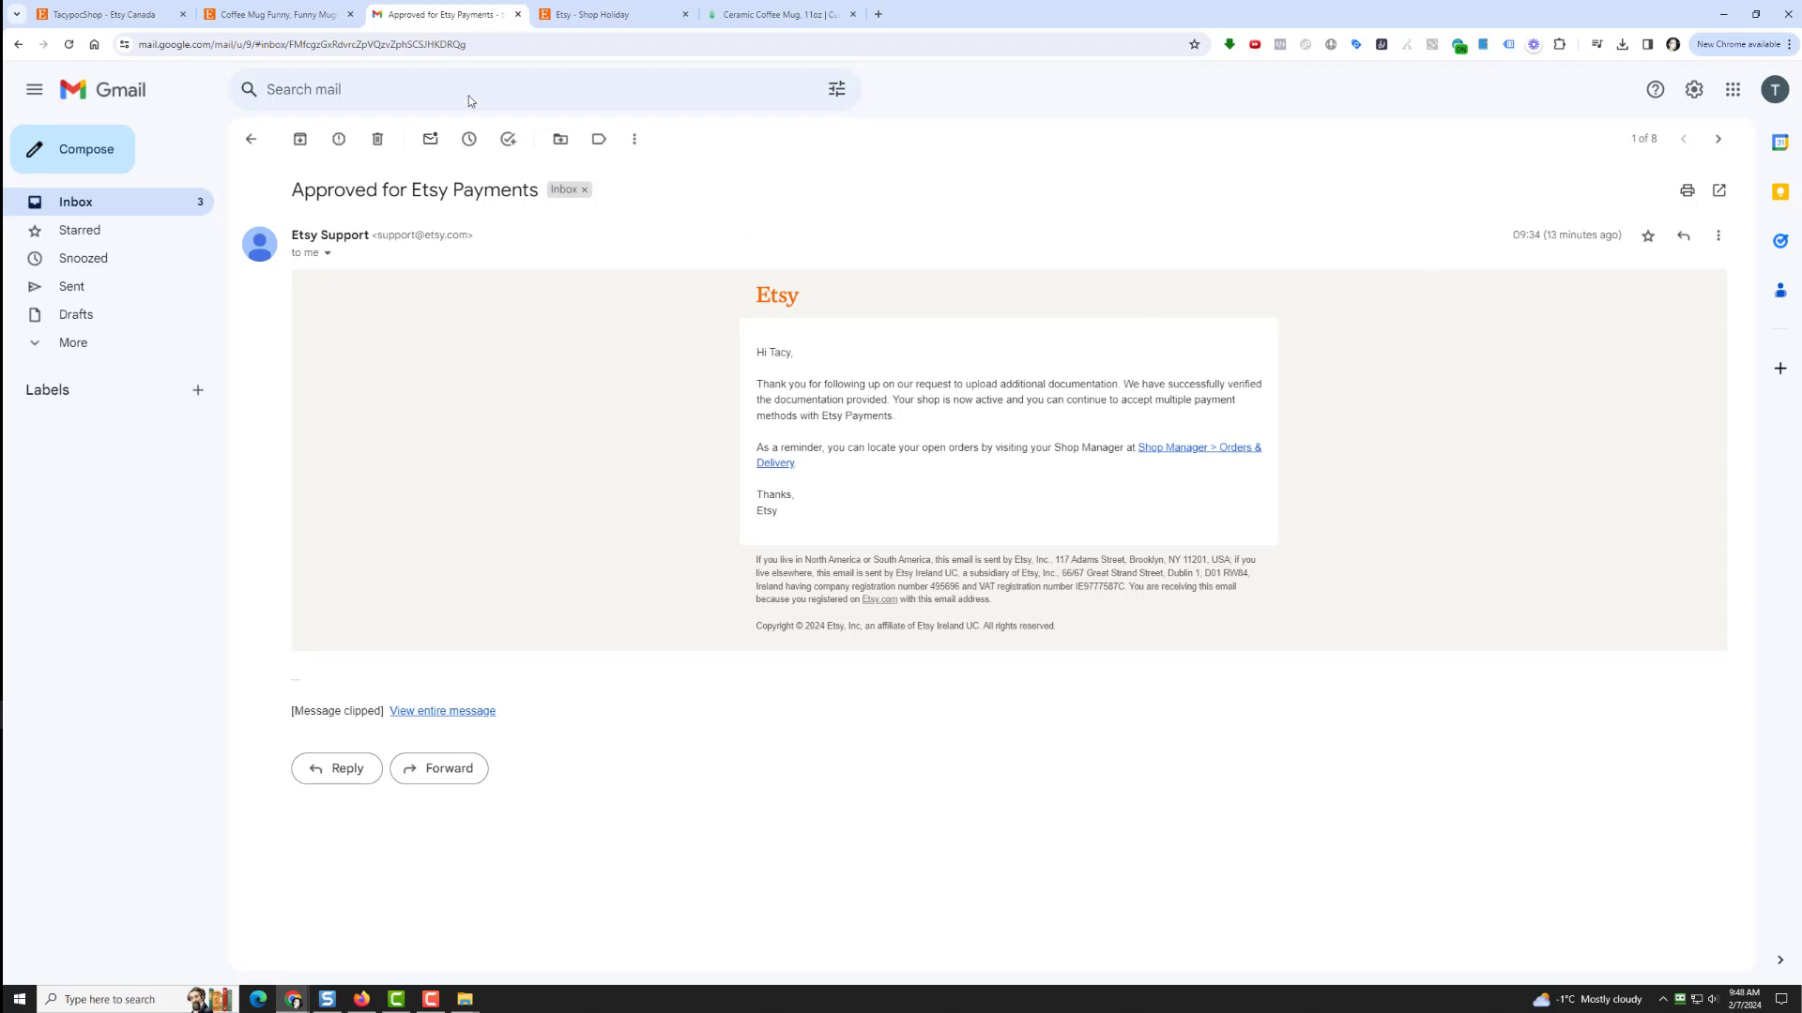
pyautogui.click(76, 15)
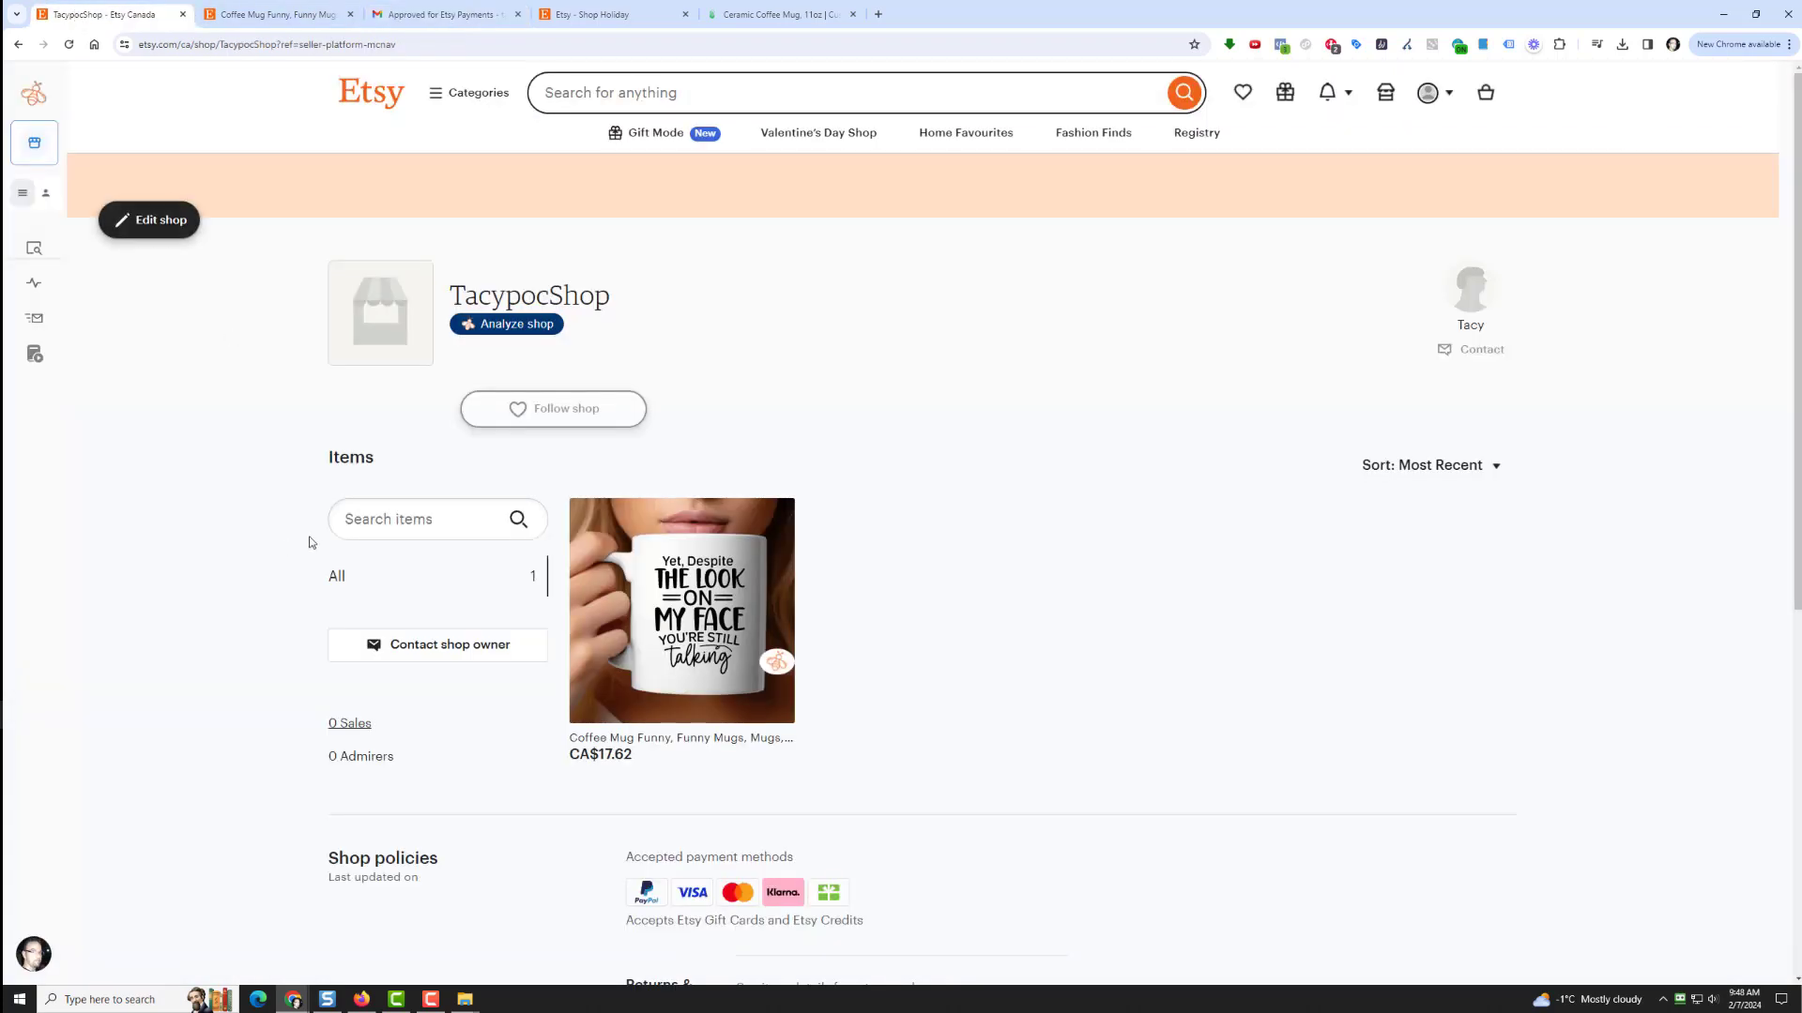